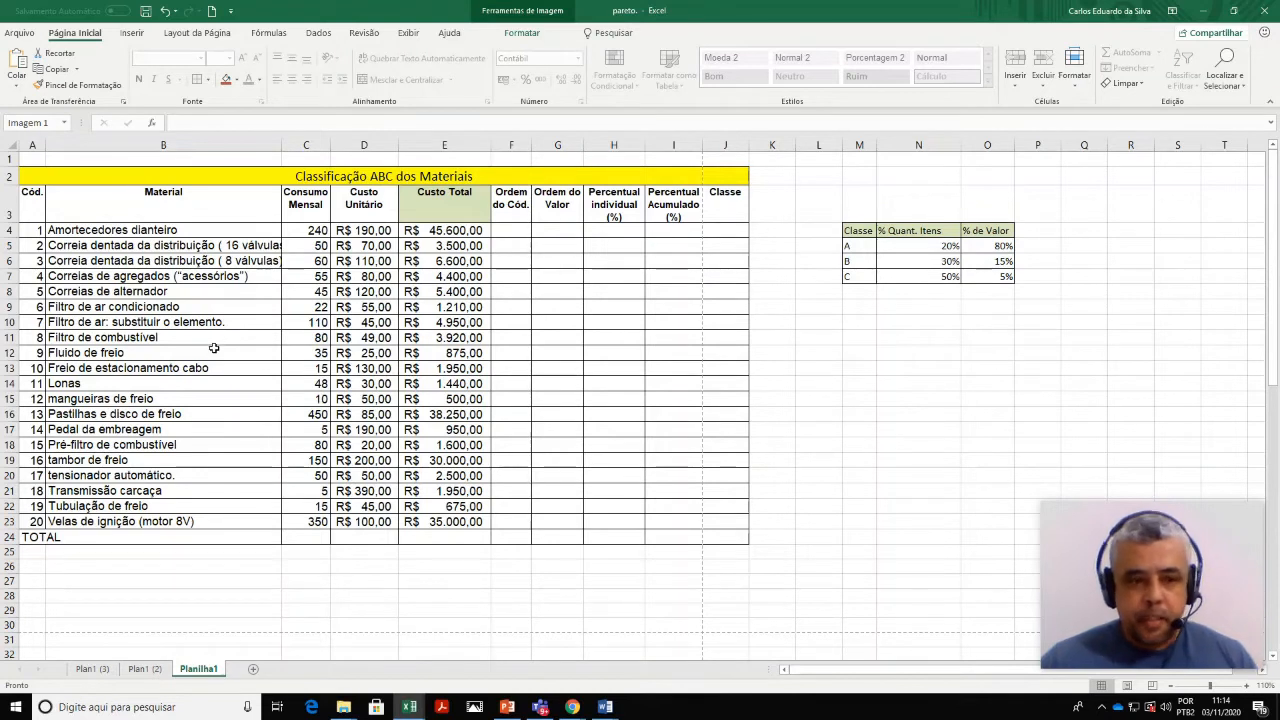
{"action": "left_click_drag", "start_coordinate": [36, 230], "coordinate": [177, 527]}
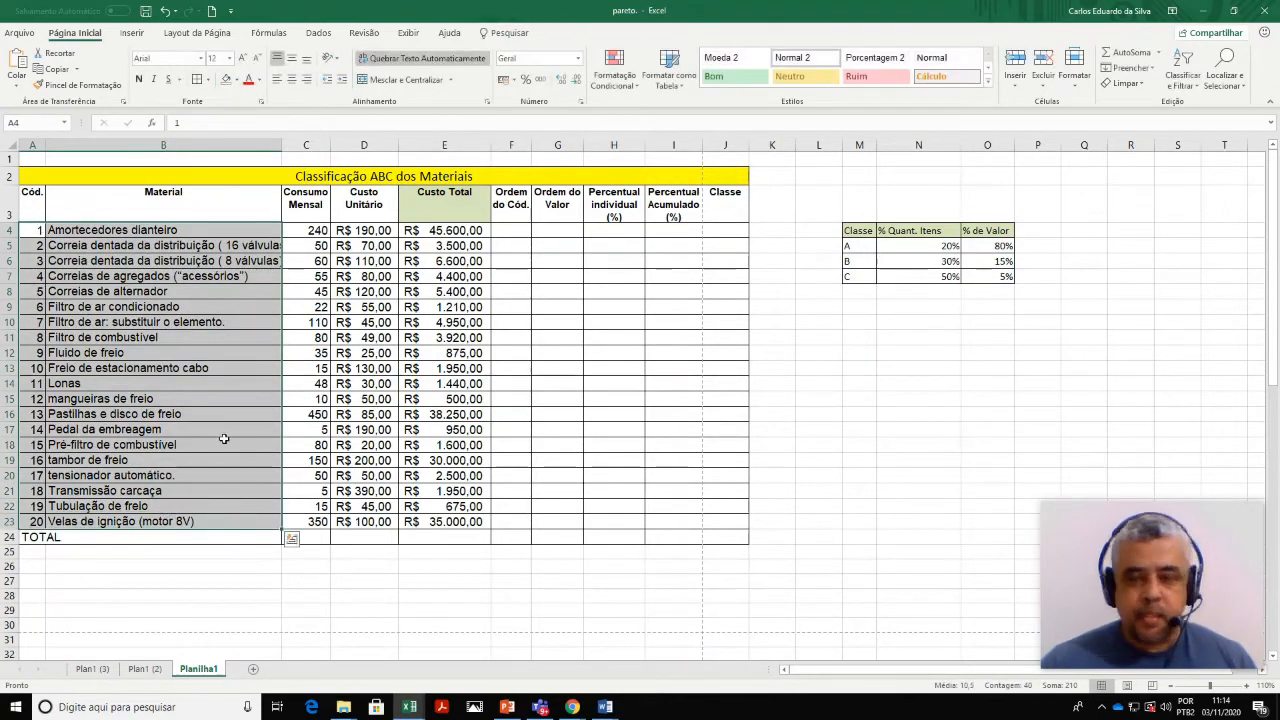
{"action": "left_click", "coordinate": [429, 445]}
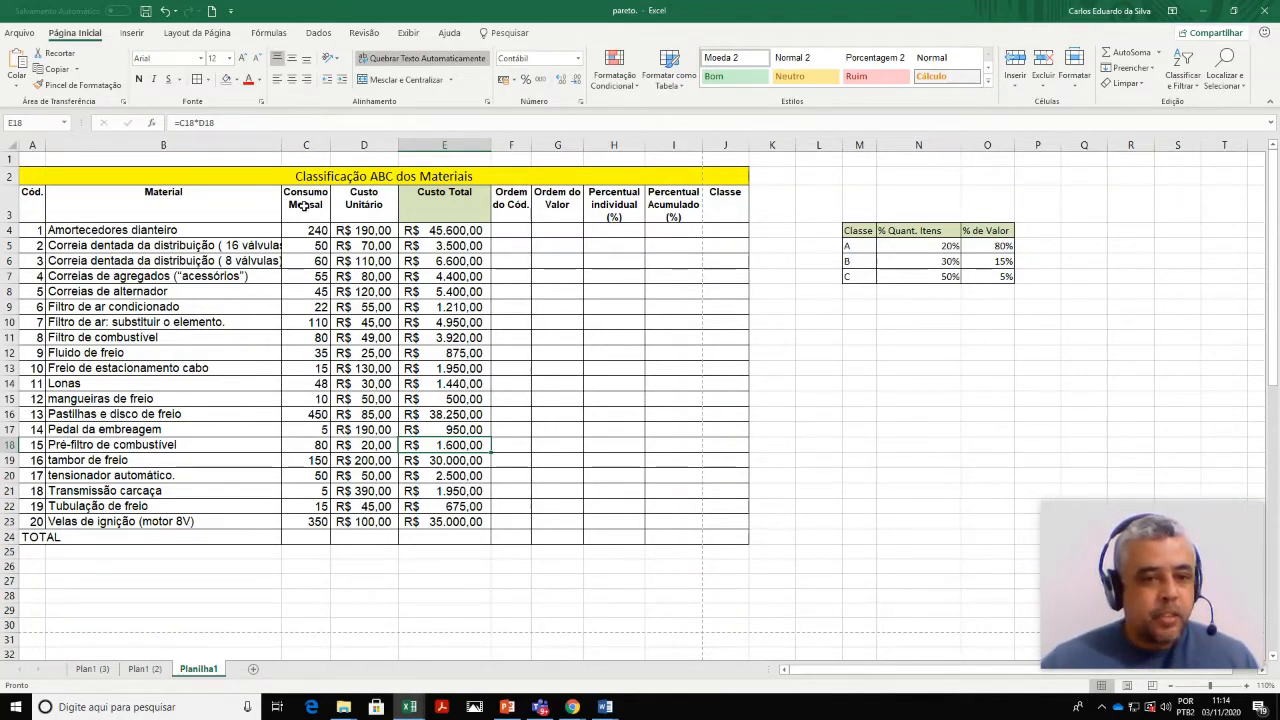
{"action": "left_click_drag", "start_coordinate": [303, 208], "coordinate": [313, 521]}
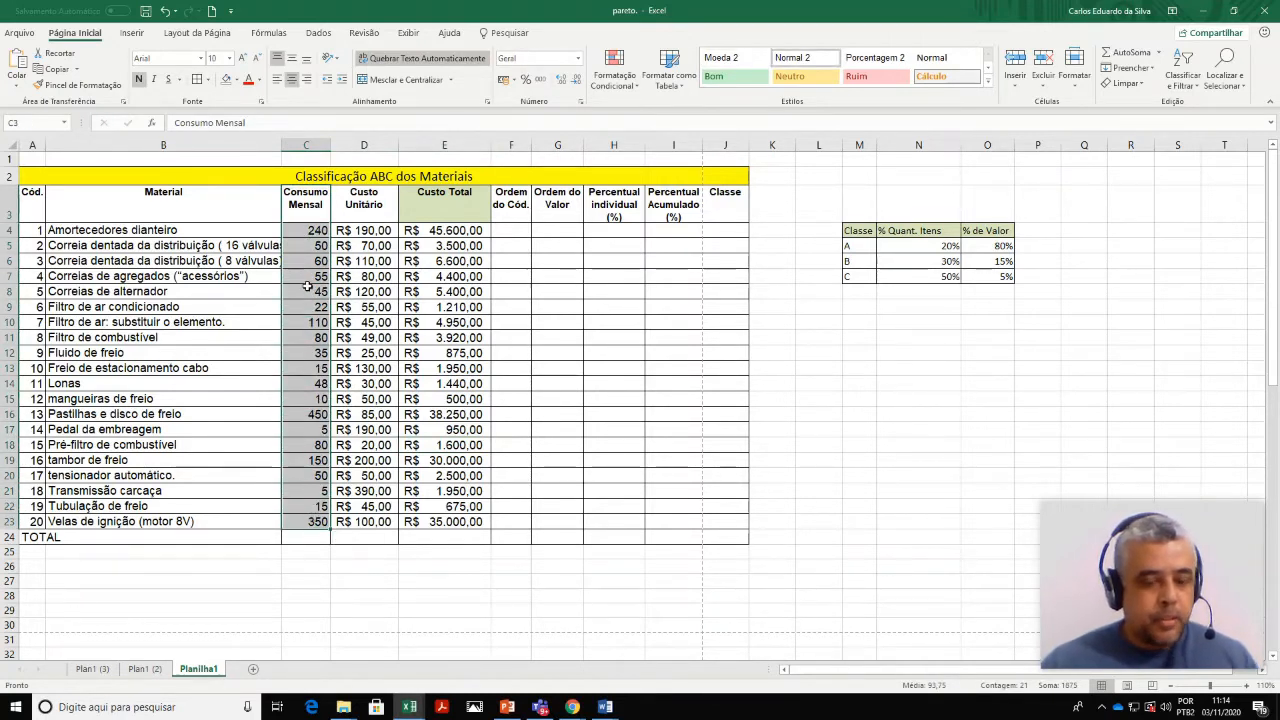
{"action": "left_click", "coordinate": [364, 206]}
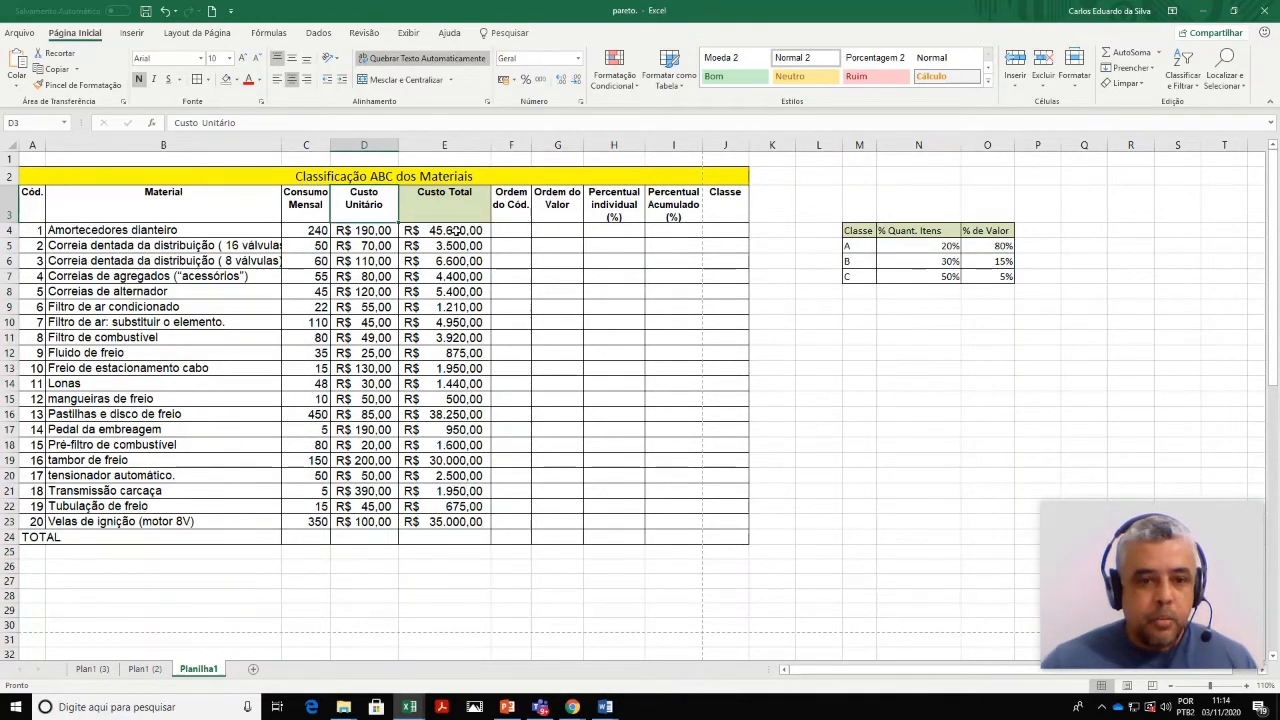
Step: Clear the values of all 20 materials in the Custo Total column (E4:E23)
{"action": "left_click_drag", "start_coordinate": [458, 230], "coordinate": [462, 515]}
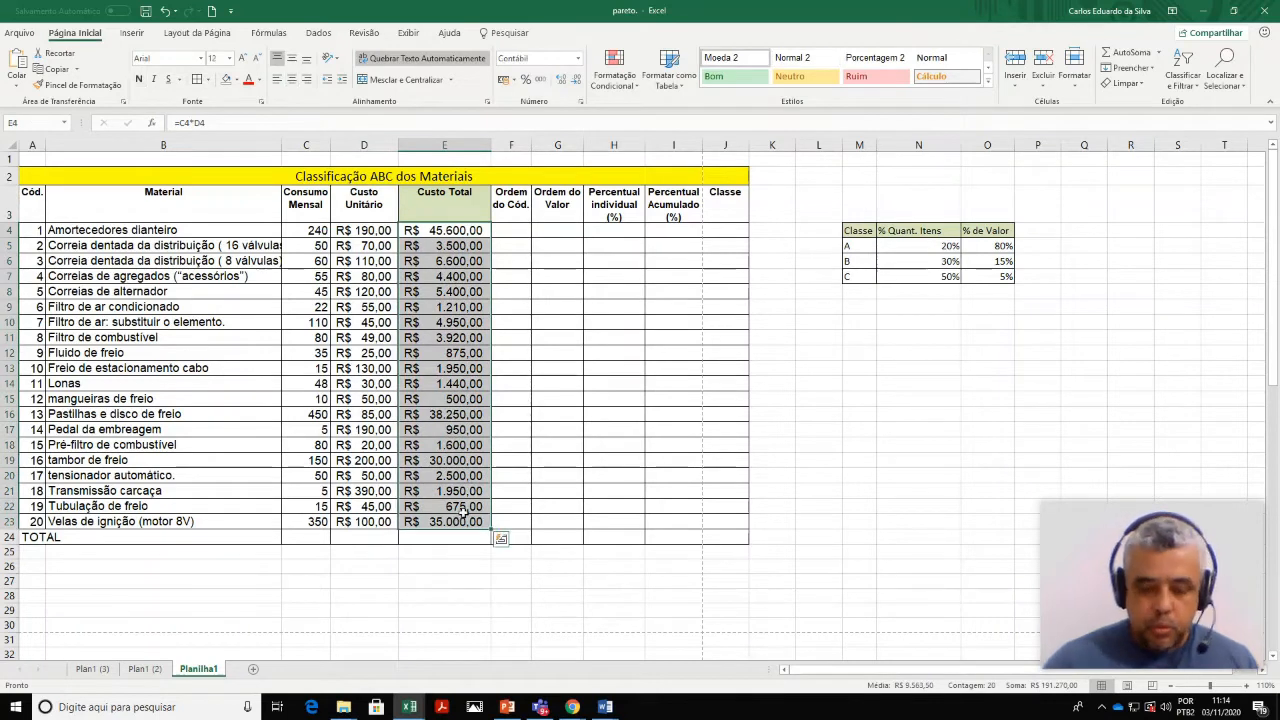
{"action": "key", "text": "Delete"}
{"action": "left_click", "coordinate": [575, 430]}
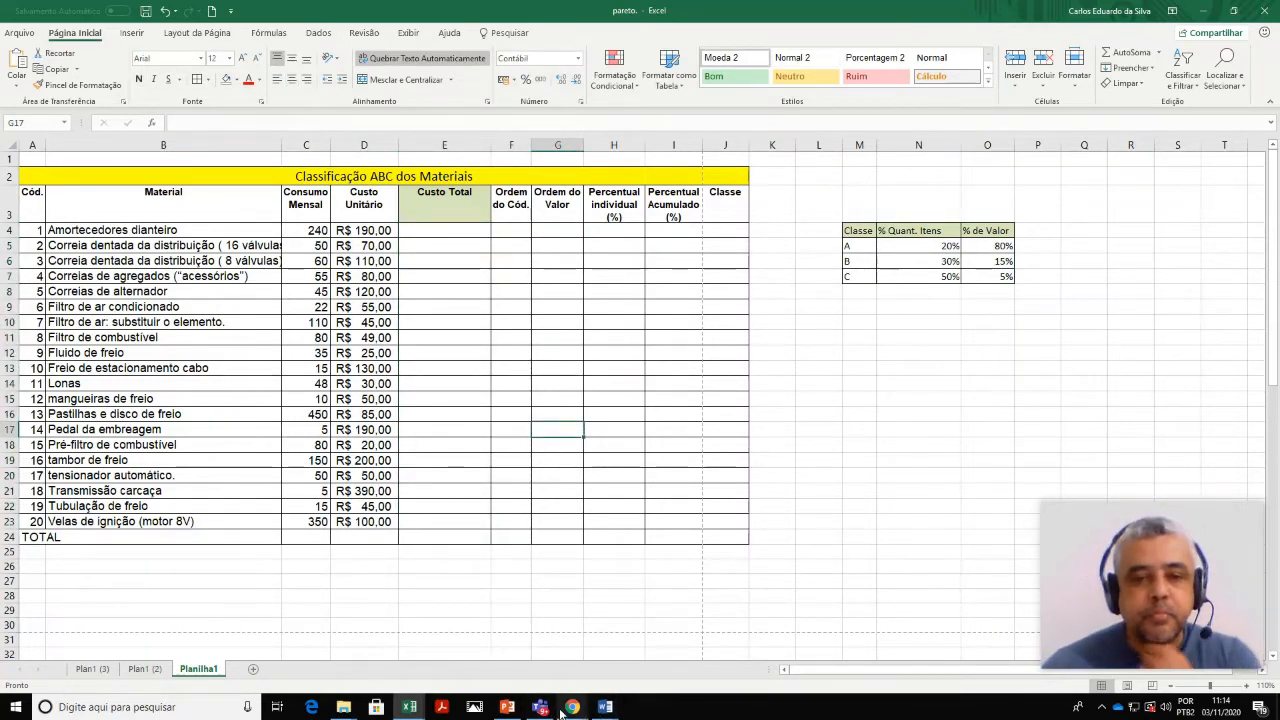
{"action": "mouse_move", "coordinate": [566, 705]}
{"action": "left_click", "coordinate": [614, 475]}
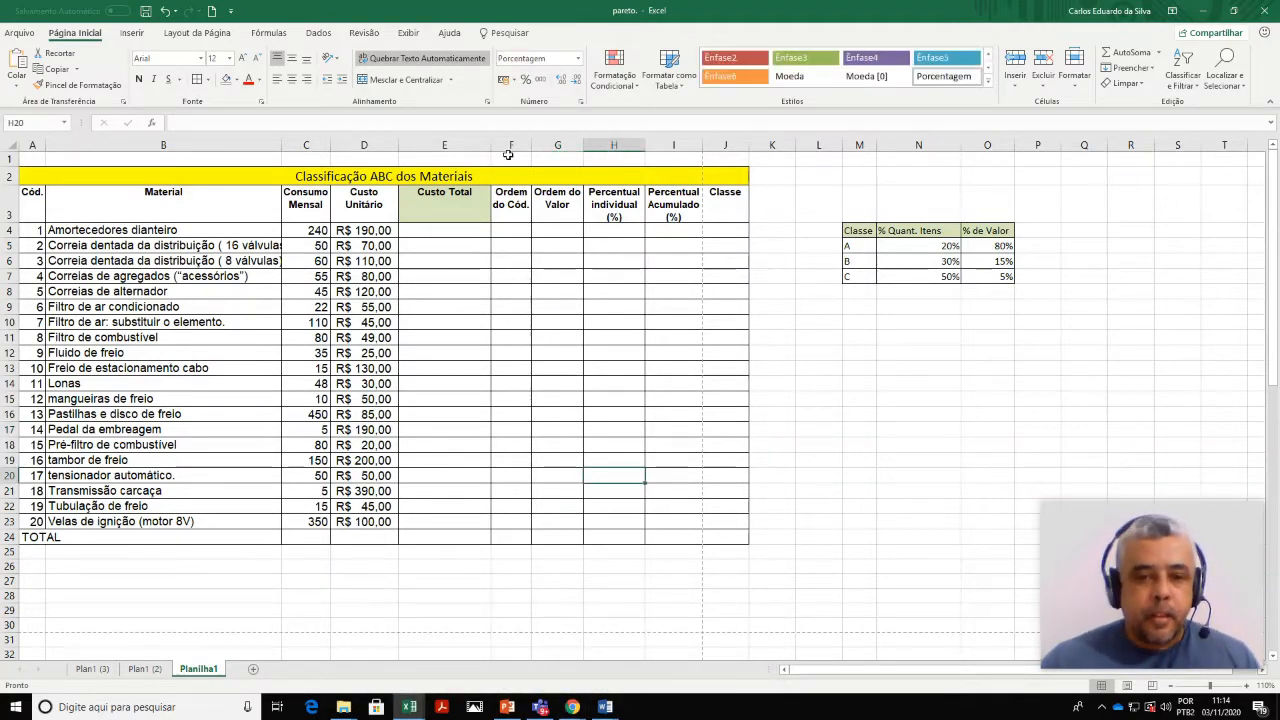
{"action": "left_click_drag", "start_coordinate": [496, 176], "coordinate": [358, 532]}
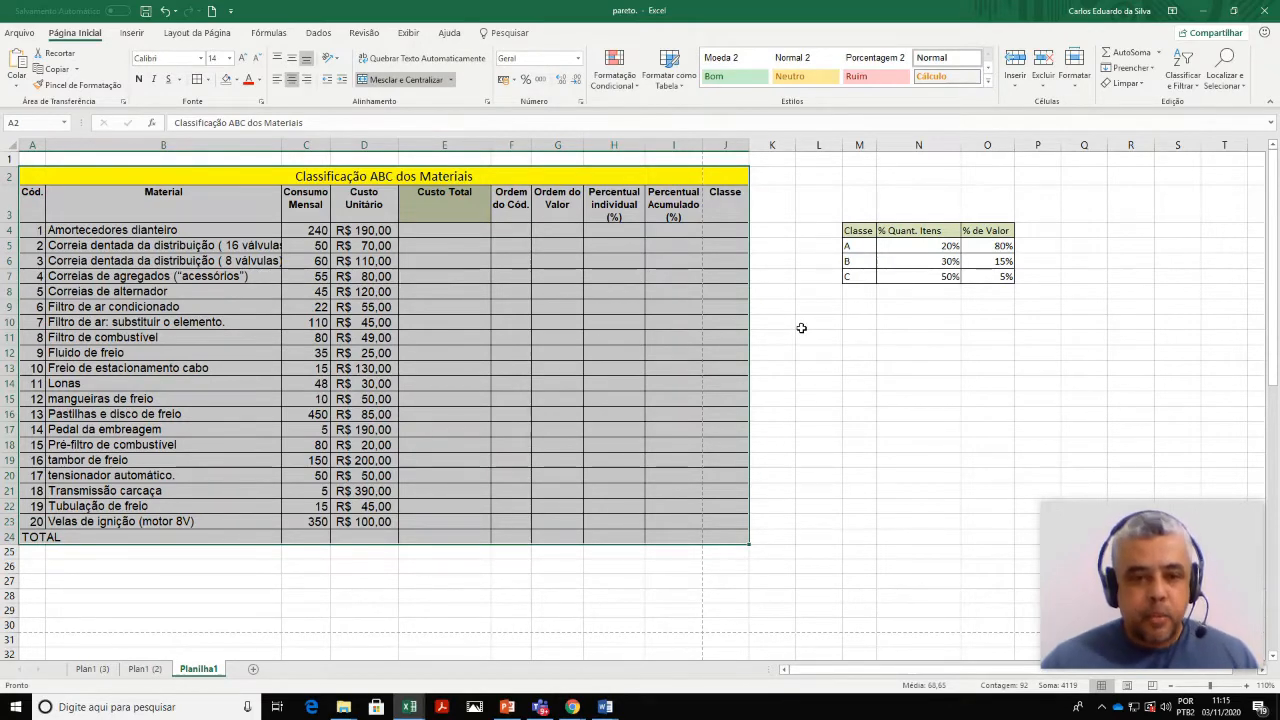
{"action": "left_click", "coordinate": [801, 326]}
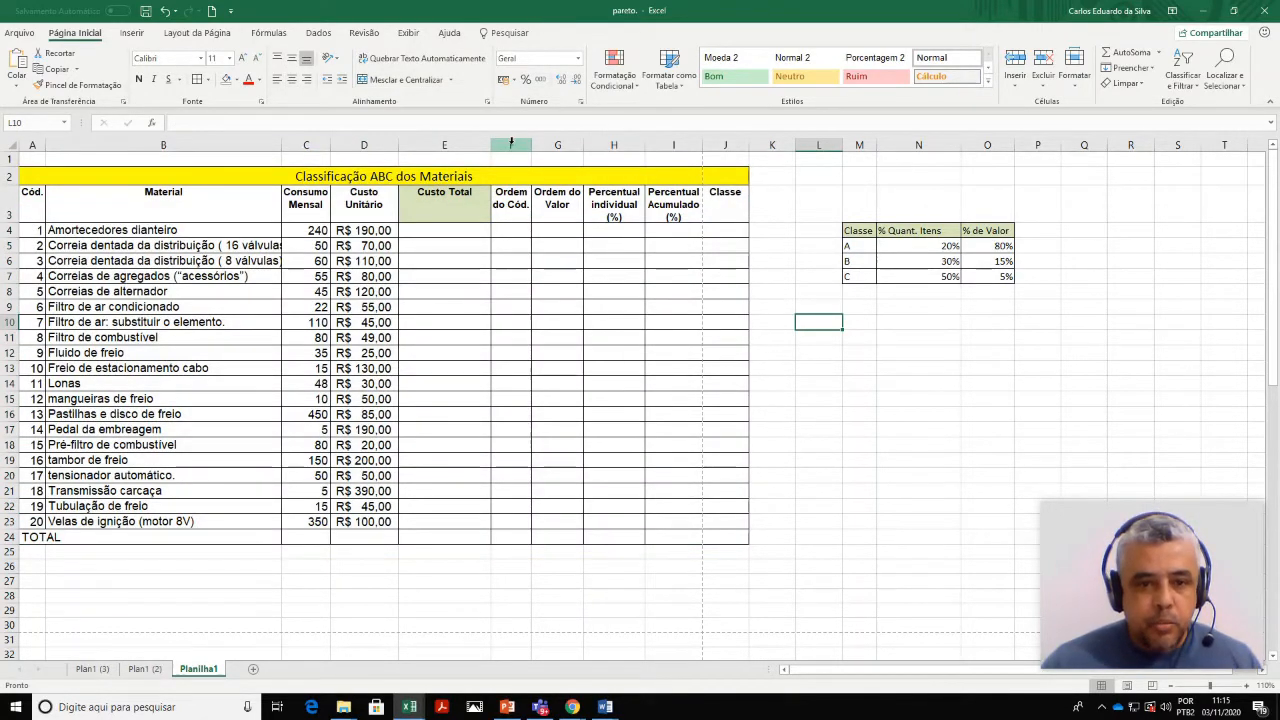
Step: Hide columns F and G, which hold Ordem do Cód. and Ordem do Valor
{"action": "left_click_drag", "start_coordinate": [510, 140], "coordinate": [557, 145]}
{"action": "right_click", "coordinate": [557, 145]}
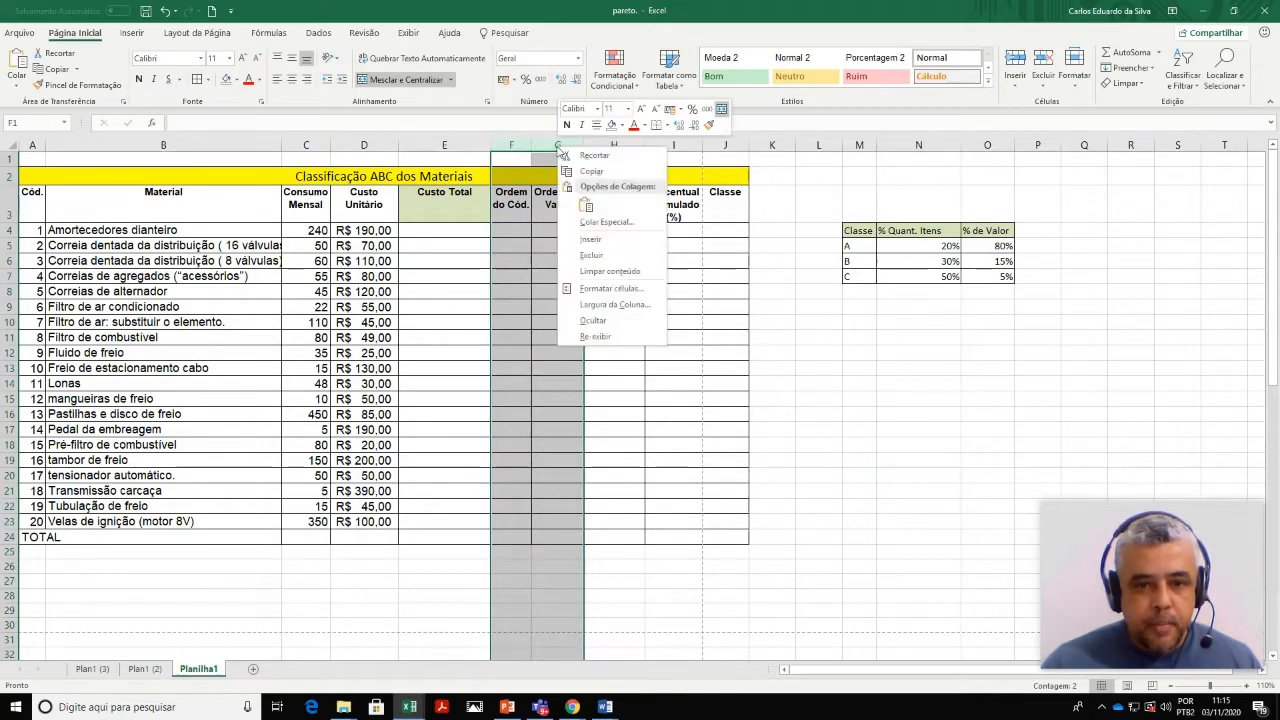
{"action": "left_click", "coordinate": [608, 321]}
{"action": "left_click", "coordinate": [617, 275]}
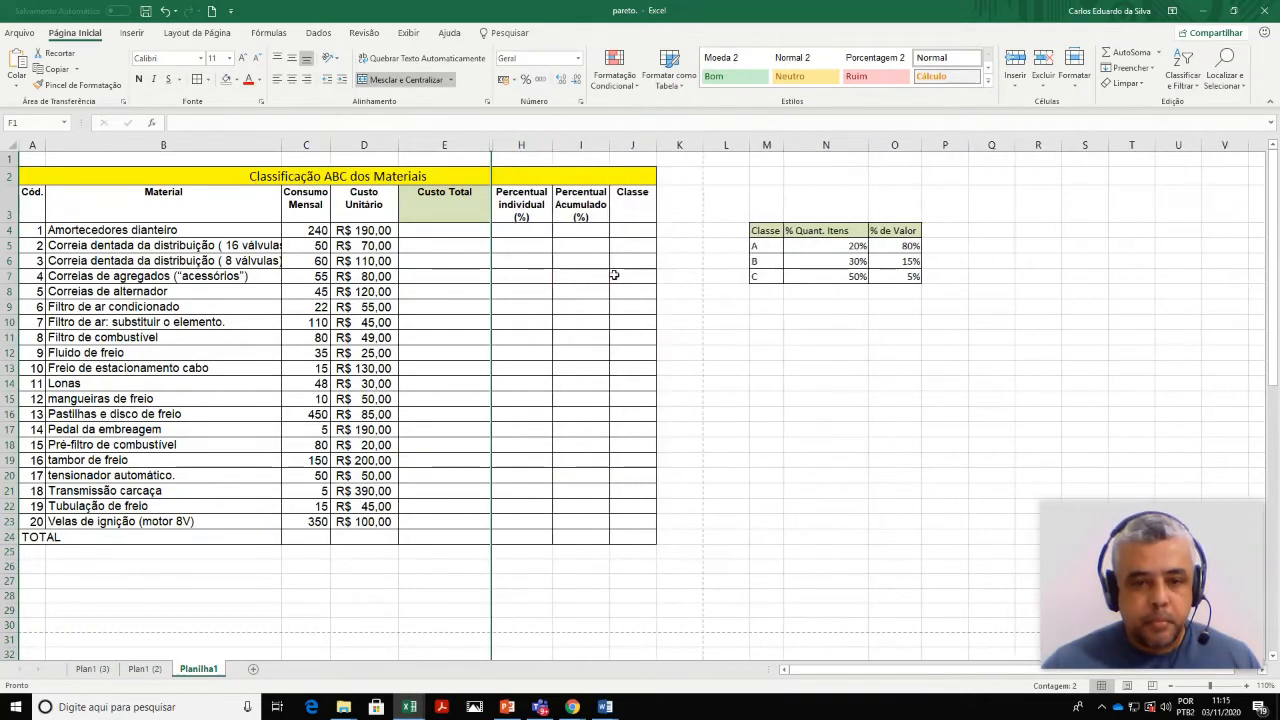
Step: Examine the Classe reference table, comparing % Quant. Itens and % de Valor for classes A, B and C
{"action": "left_click", "coordinate": [521, 205]}
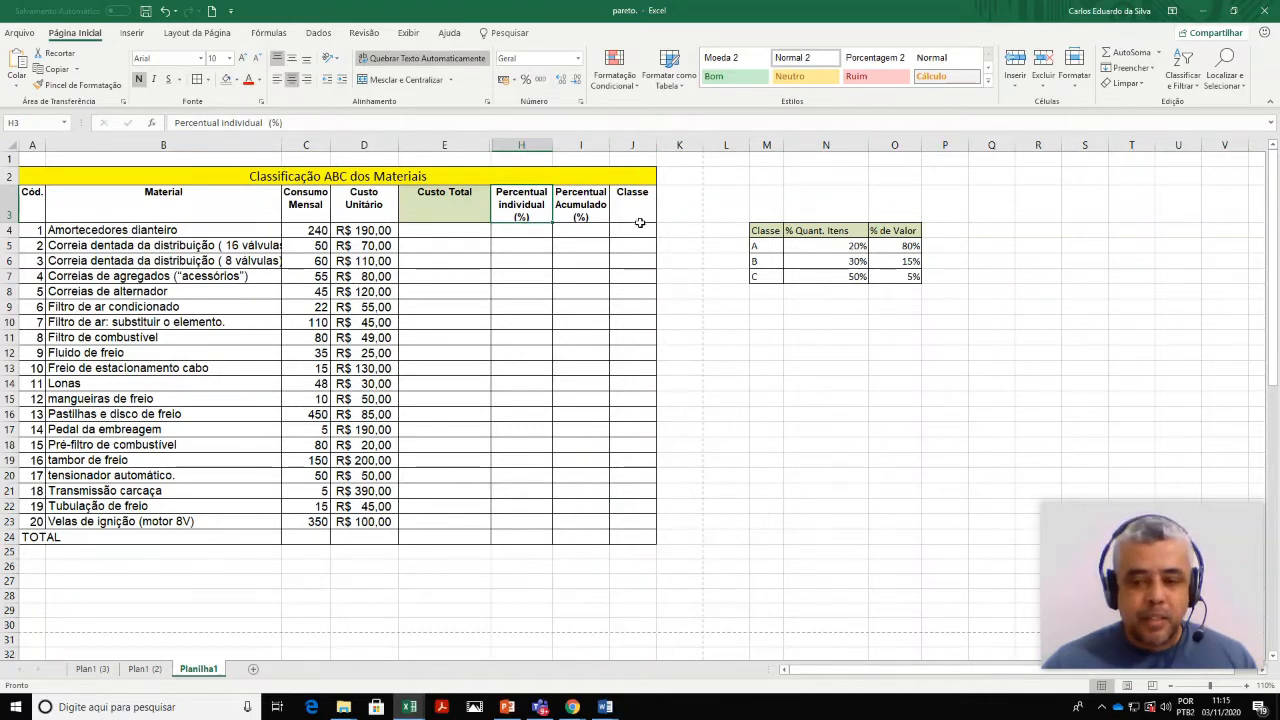
{"action": "left_click", "coordinate": [456, 230]}
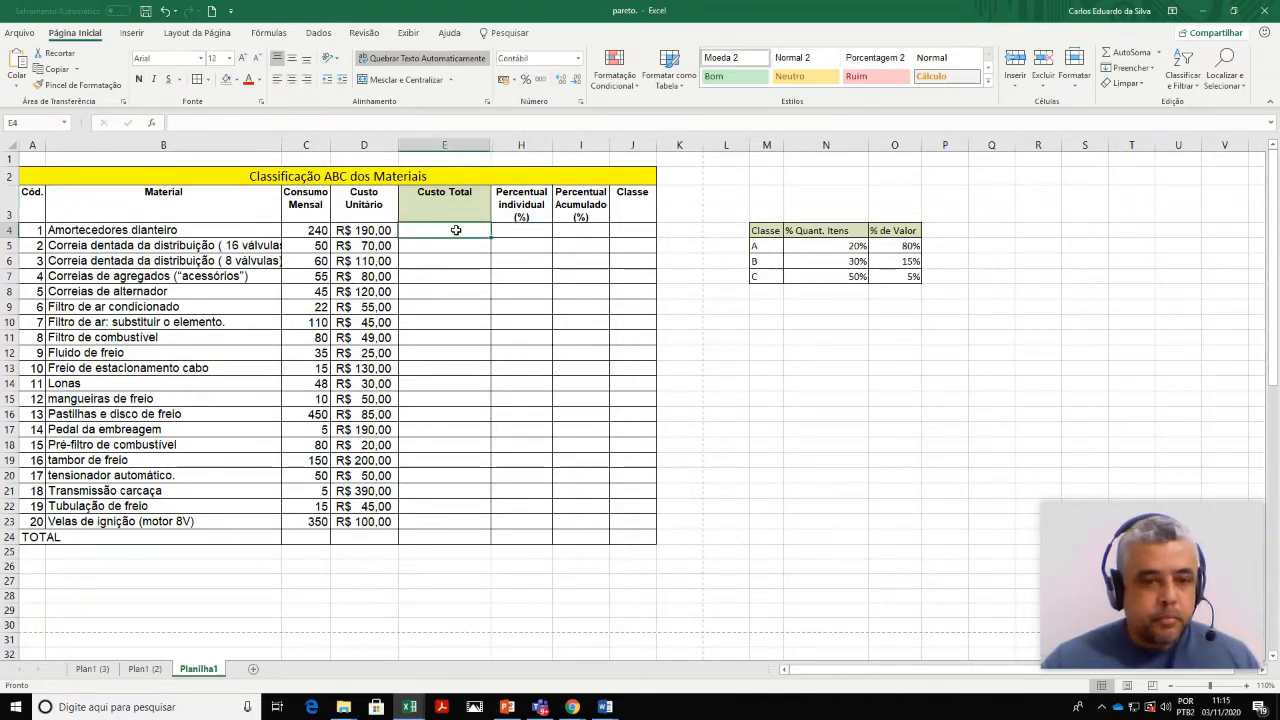
{"action": "left_click_drag", "start_coordinate": [764, 231], "coordinate": [893, 277]}
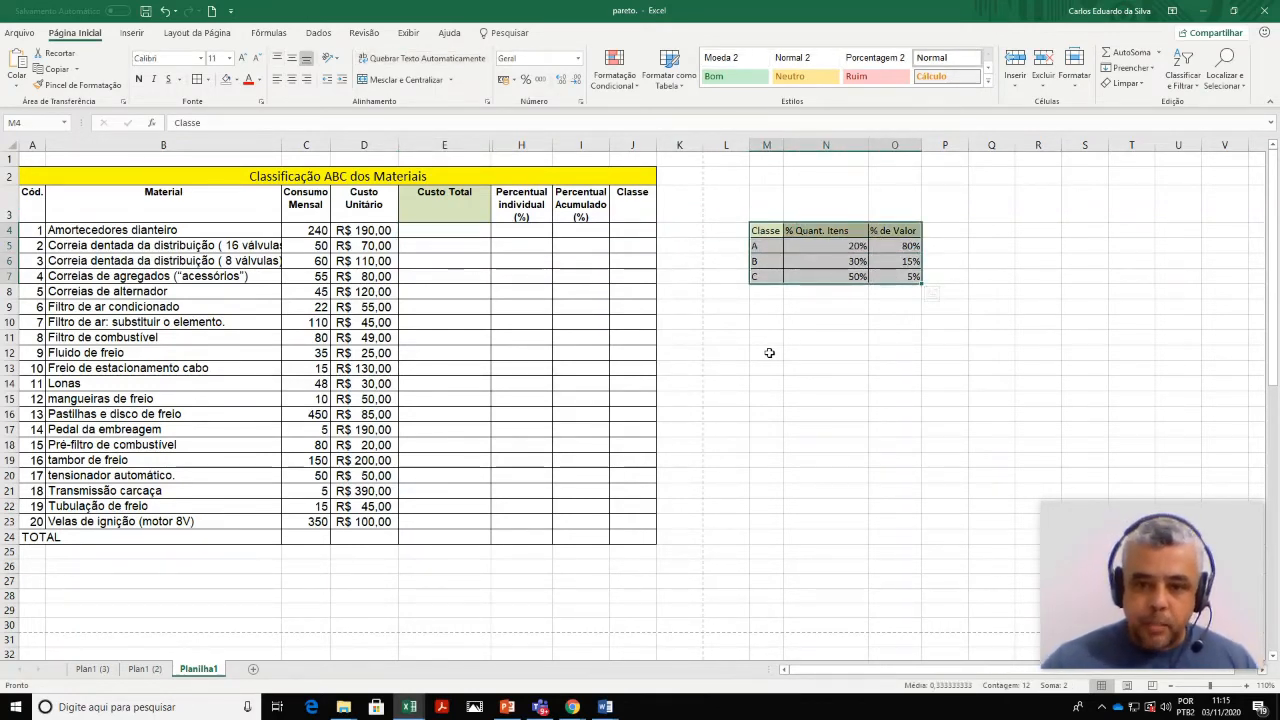
{"action": "left_click", "coordinate": [758, 246]}
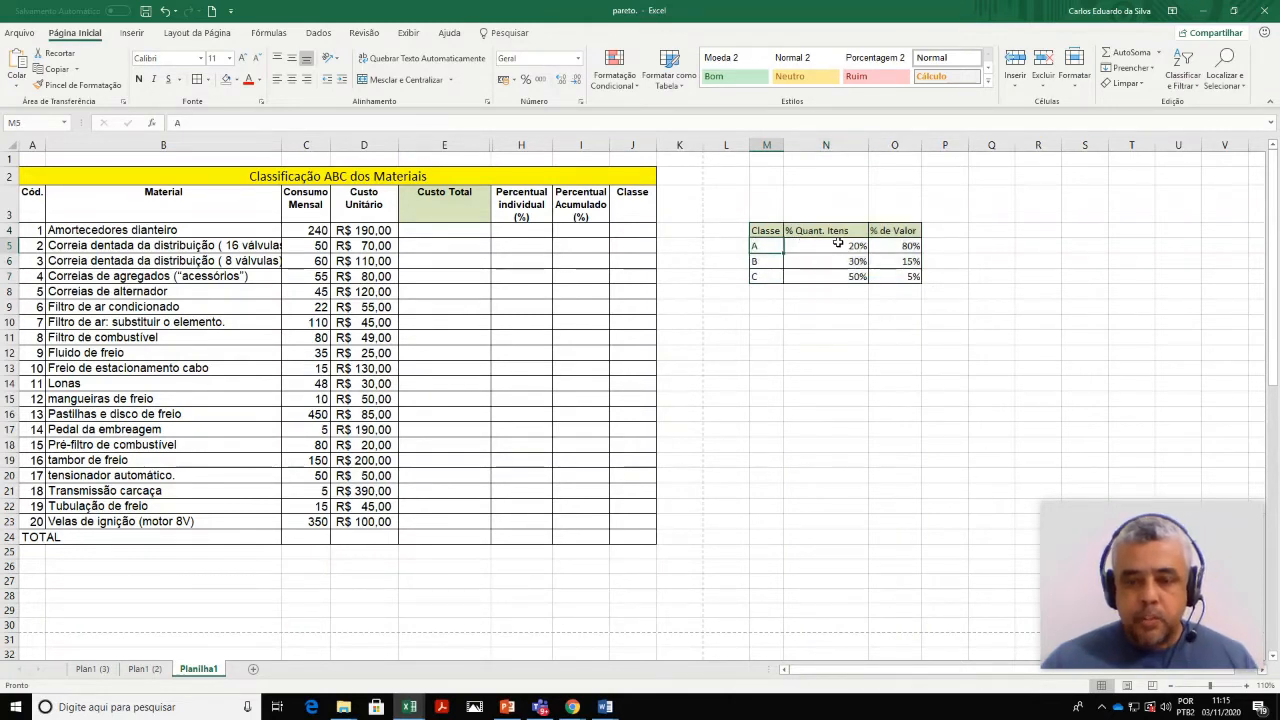
{"action": "left_click", "coordinate": [888, 245]}
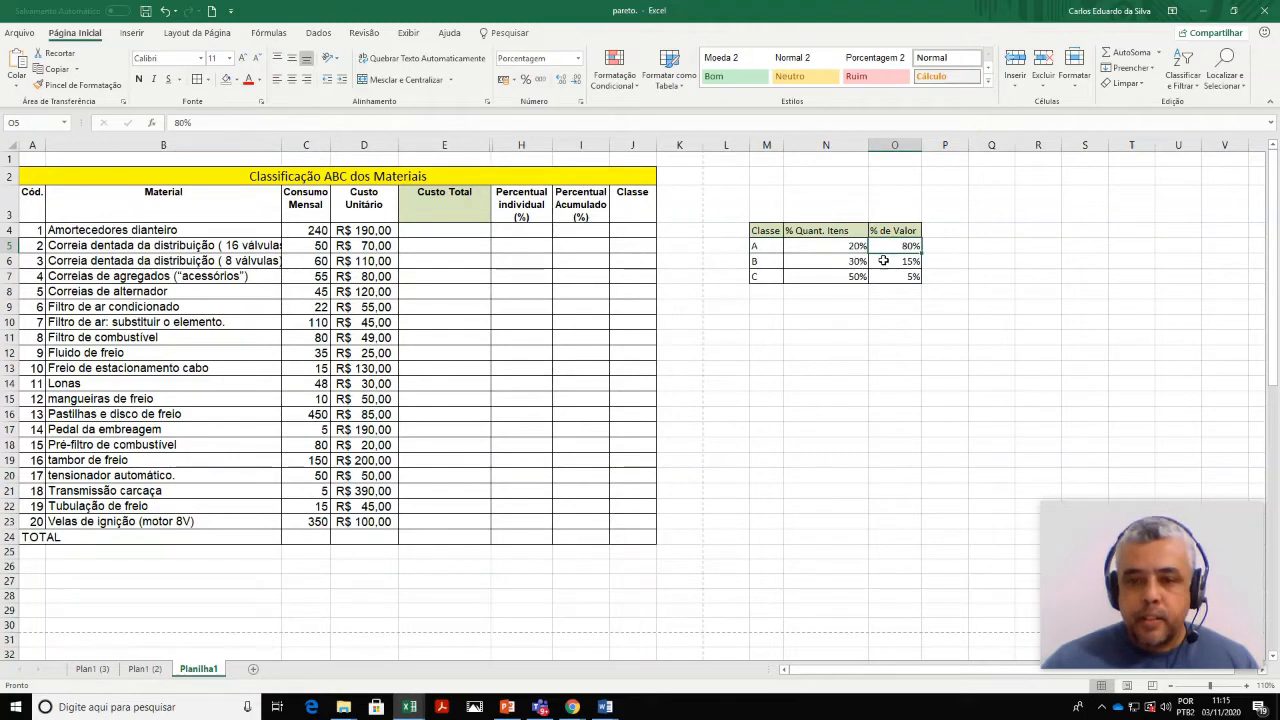
{"action": "left_click", "coordinate": [777, 262]}
{"action": "left_click", "coordinate": [812, 260]}
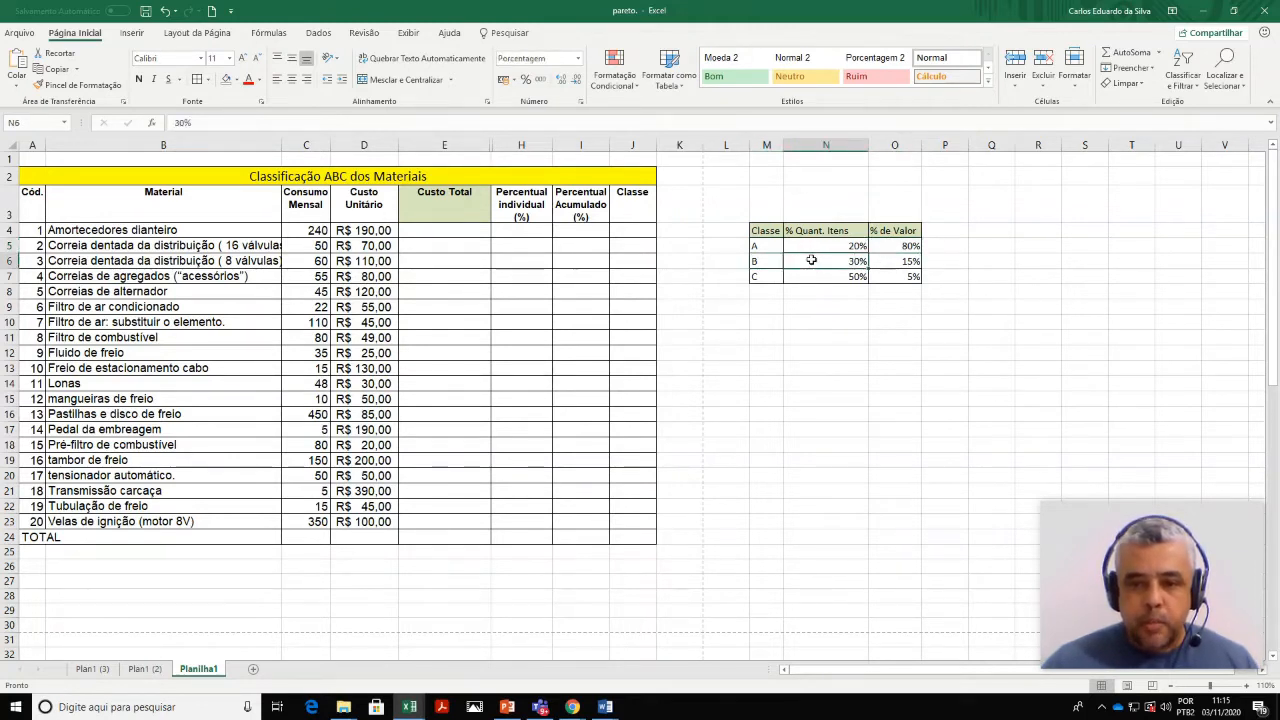
{"action": "left_click", "coordinate": [892, 262]}
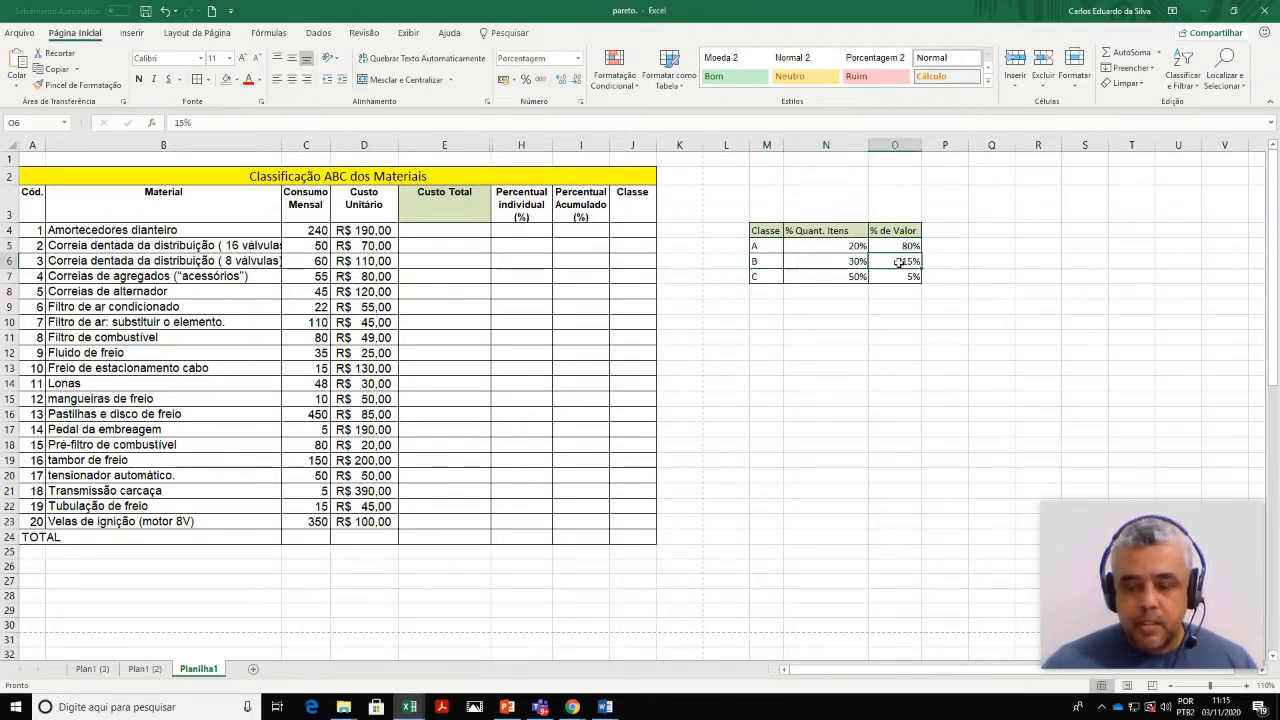
{"action": "left_click", "coordinate": [773, 280]}
{"action": "left_click", "coordinate": [821, 276]}
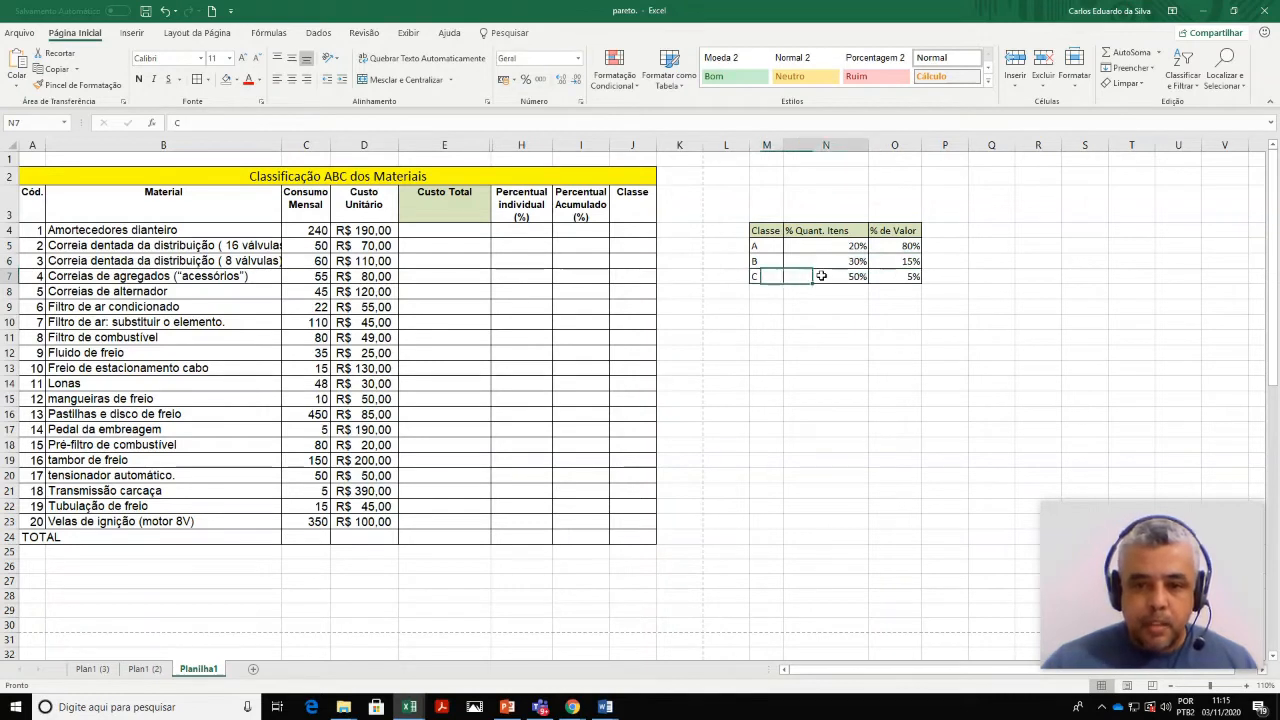
{"action": "left_click", "coordinate": [905, 277]}
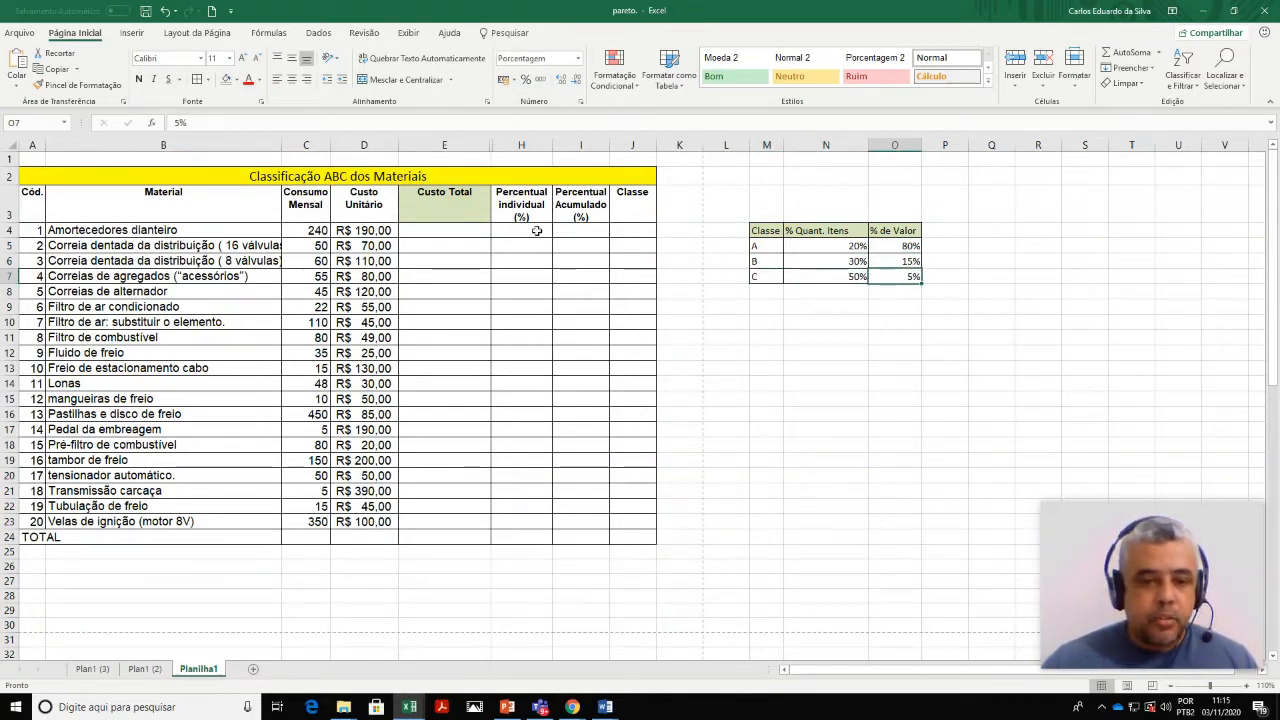
Step: Calculate the Custo Total of the first material in E4 with the formula =C4*D4
{"action": "left_click", "coordinate": [455, 208]}
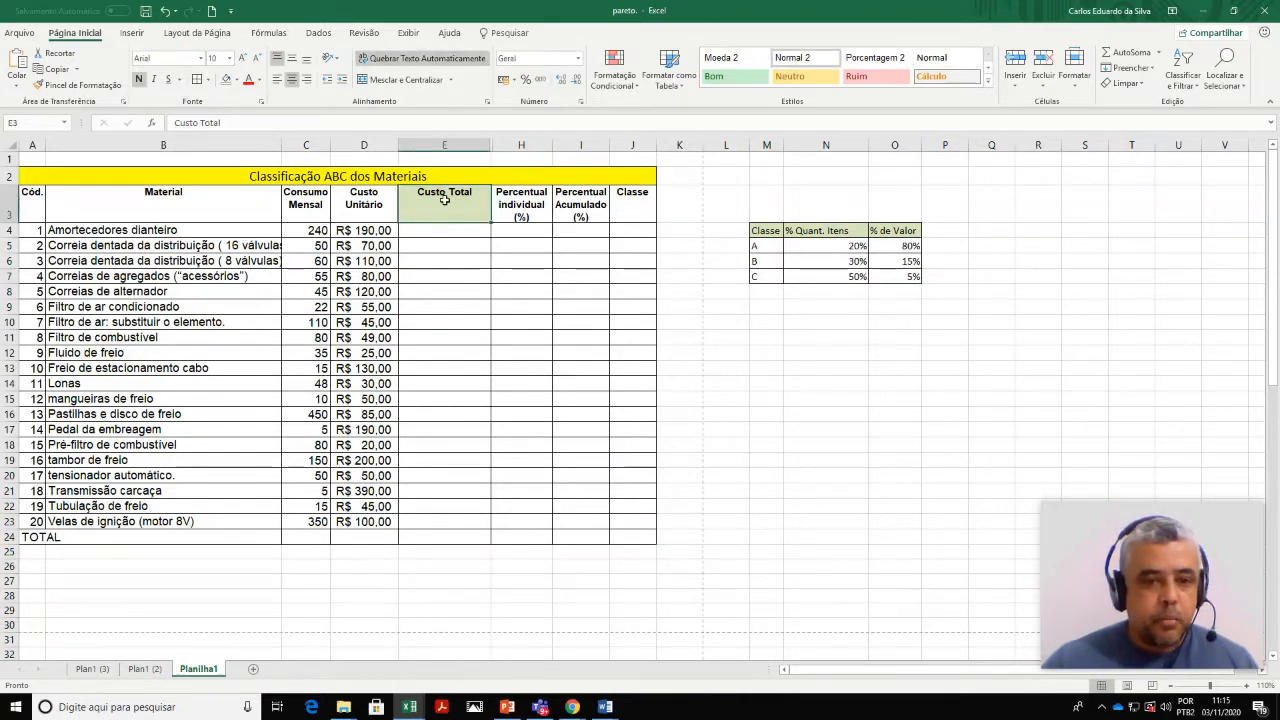
{"action": "left_click", "coordinate": [450, 232]}
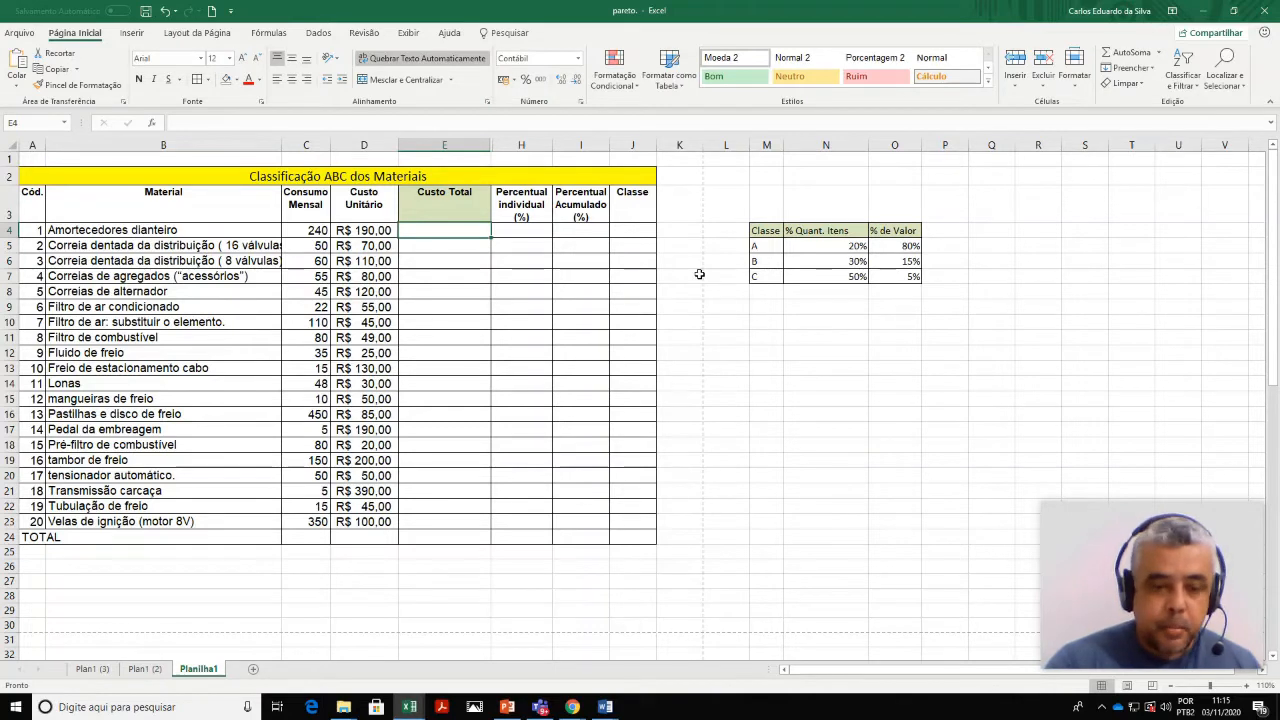
{"action": "type", "text": "="}
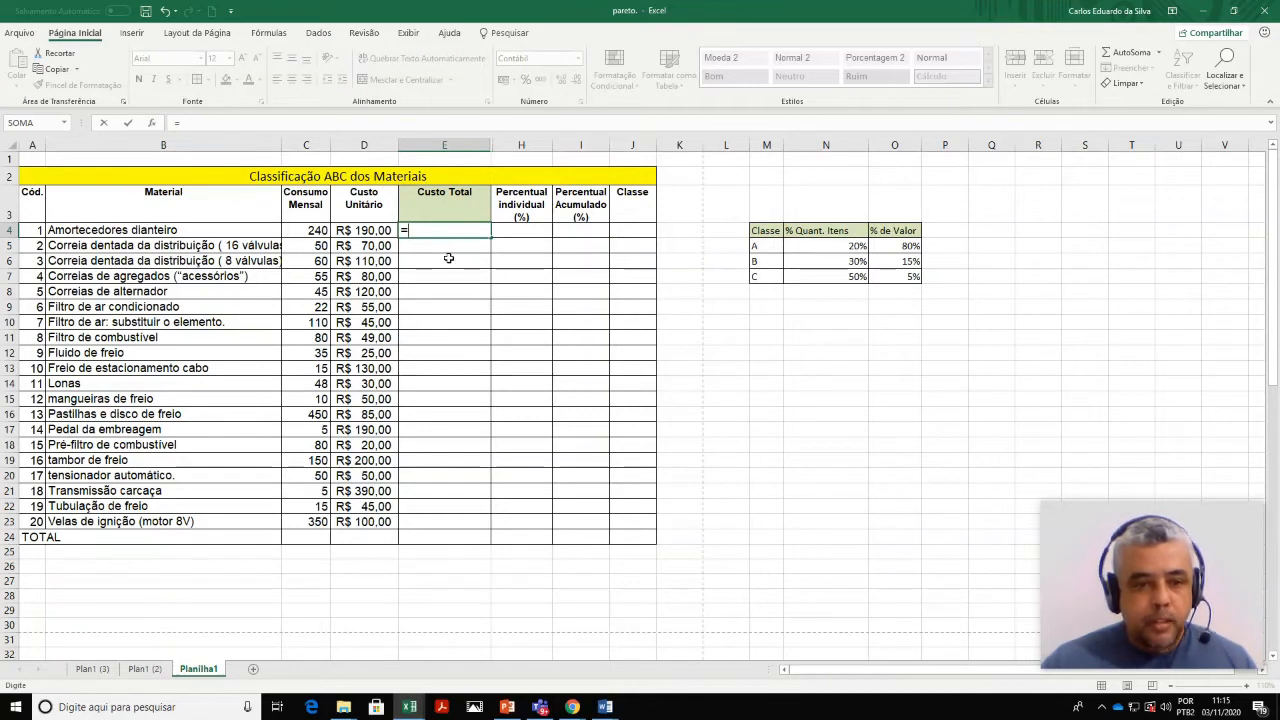
{"action": "left_click", "coordinate": [300, 230]}
{"action": "type", "text": "*"}
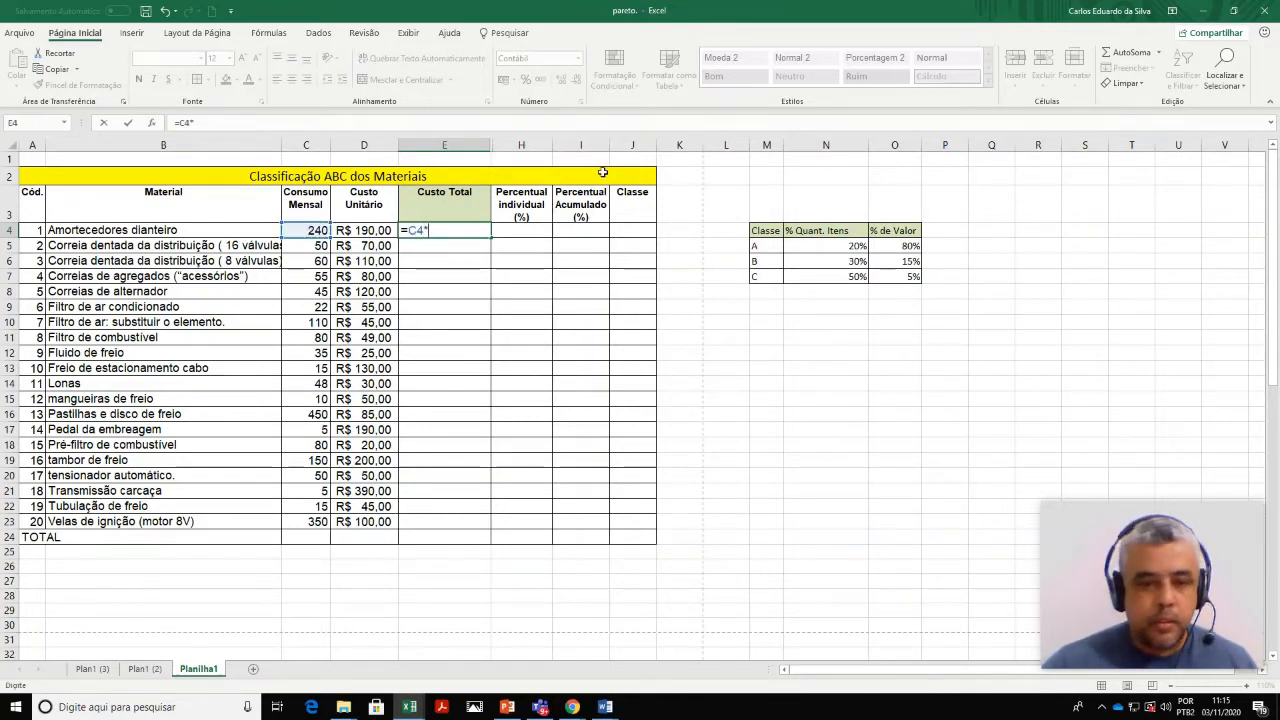
{"action": "left_click", "coordinate": [372, 230]}
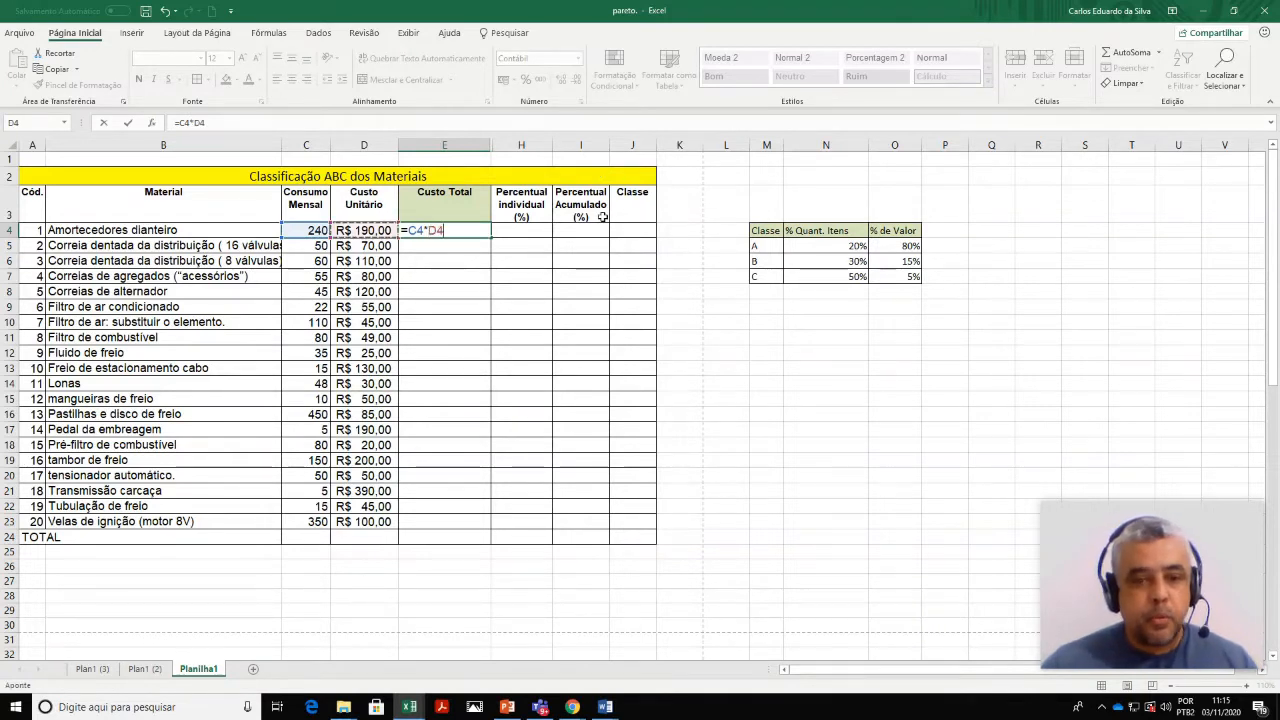
{"action": "key", "text": "Return"}
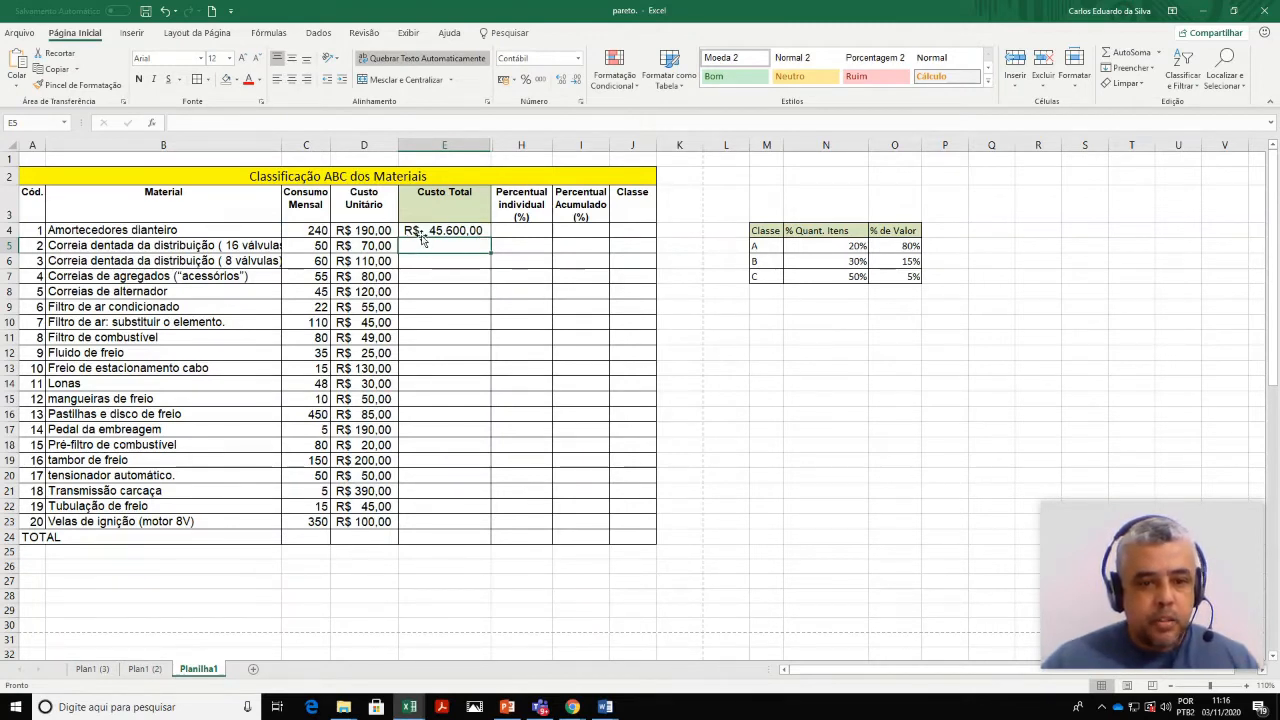
Step: Fill the Custo Total formula from E4 down to E23 for the remaining materials
{"action": "left_click", "coordinate": [455, 230]}
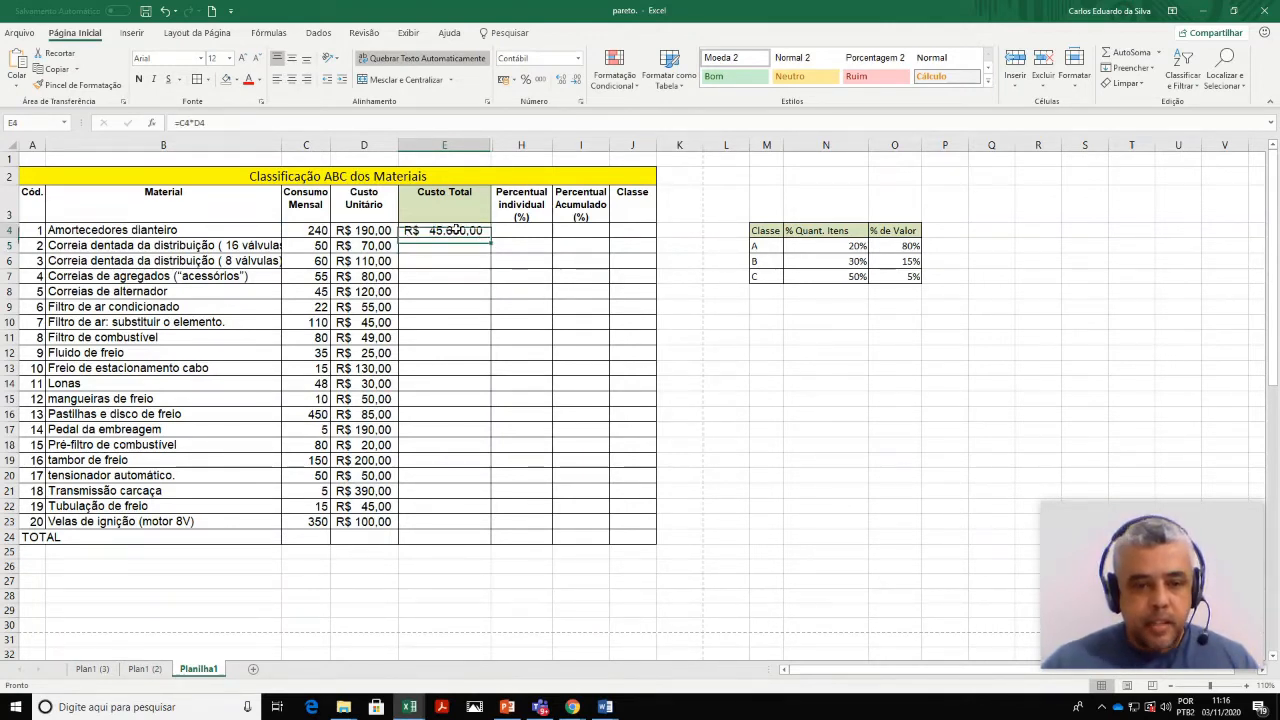
{"action": "left_click_drag", "start_coordinate": [491, 237], "coordinate": [477, 532]}
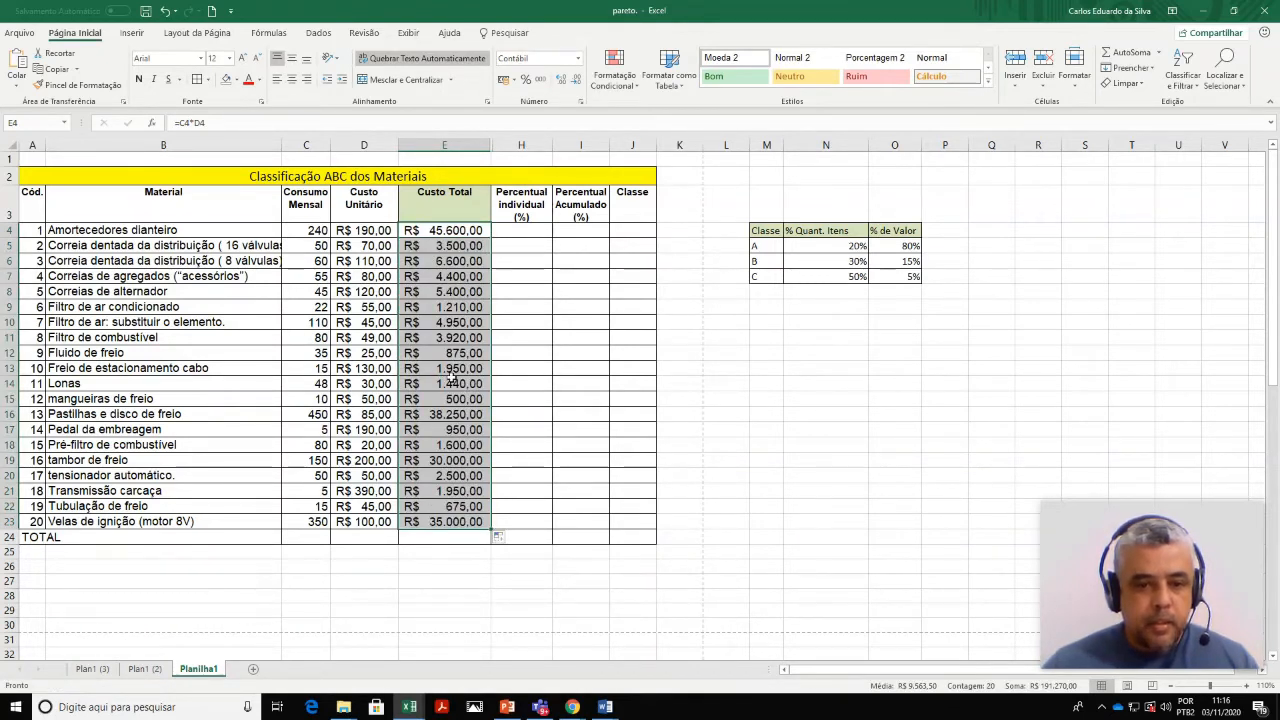
{"action": "left_click", "coordinate": [642, 332]}
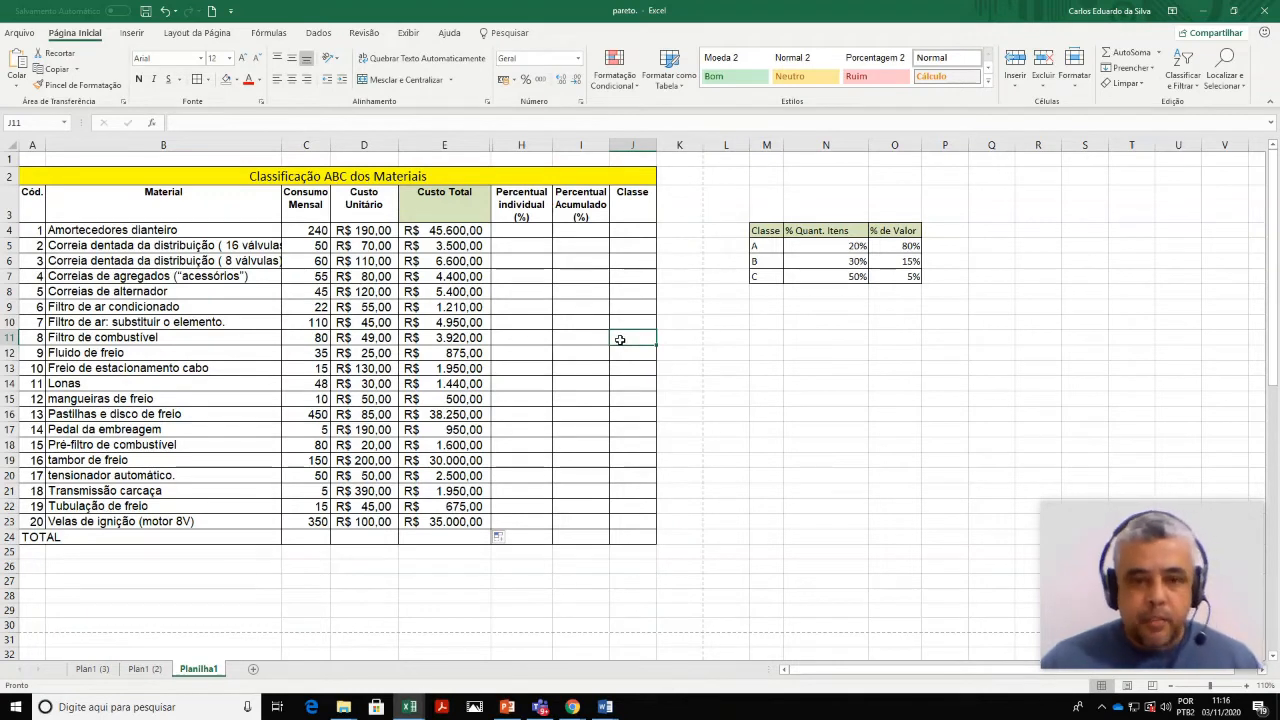
Step: Sort the material rows A4:E23 by Custo Total from largest to smallest
{"action": "left_click_drag", "start_coordinate": [458, 230], "coordinate": [36, 519]}
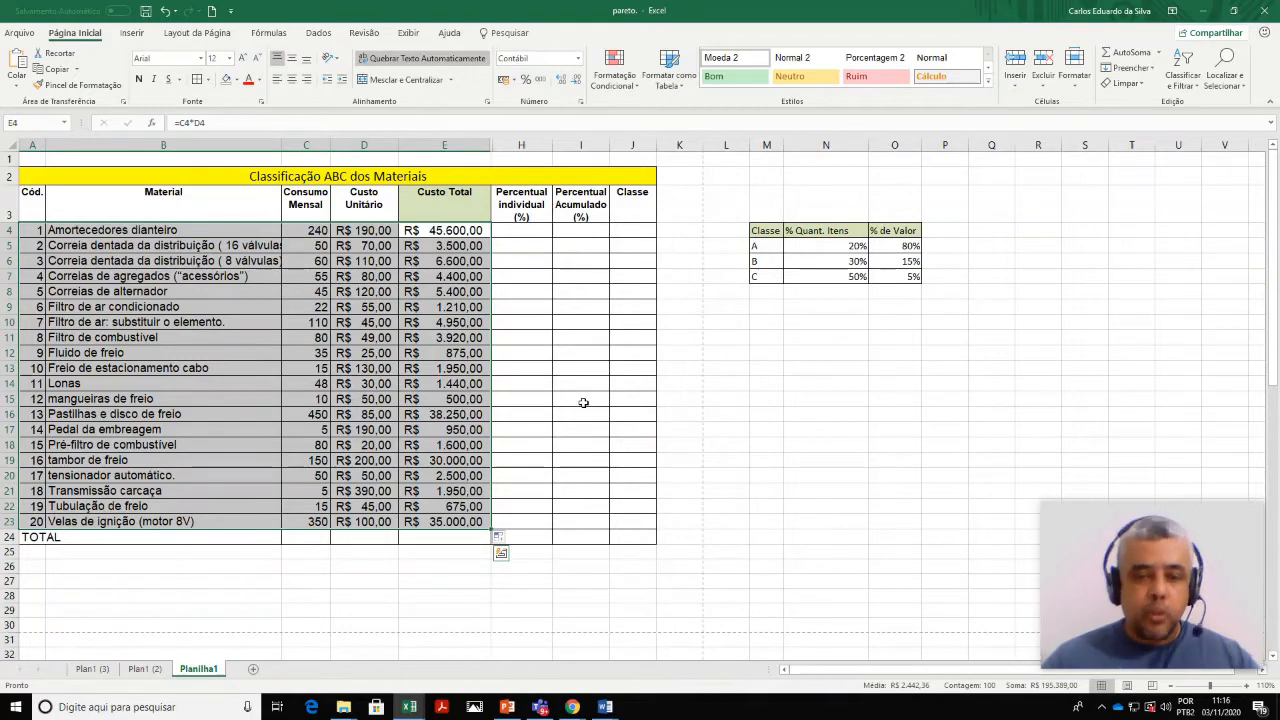
{"action": "left_click", "coordinate": [476, 231]}
{"action": "left_click_drag", "start_coordinate": [476, 231], "coordinate": [437, 518]}
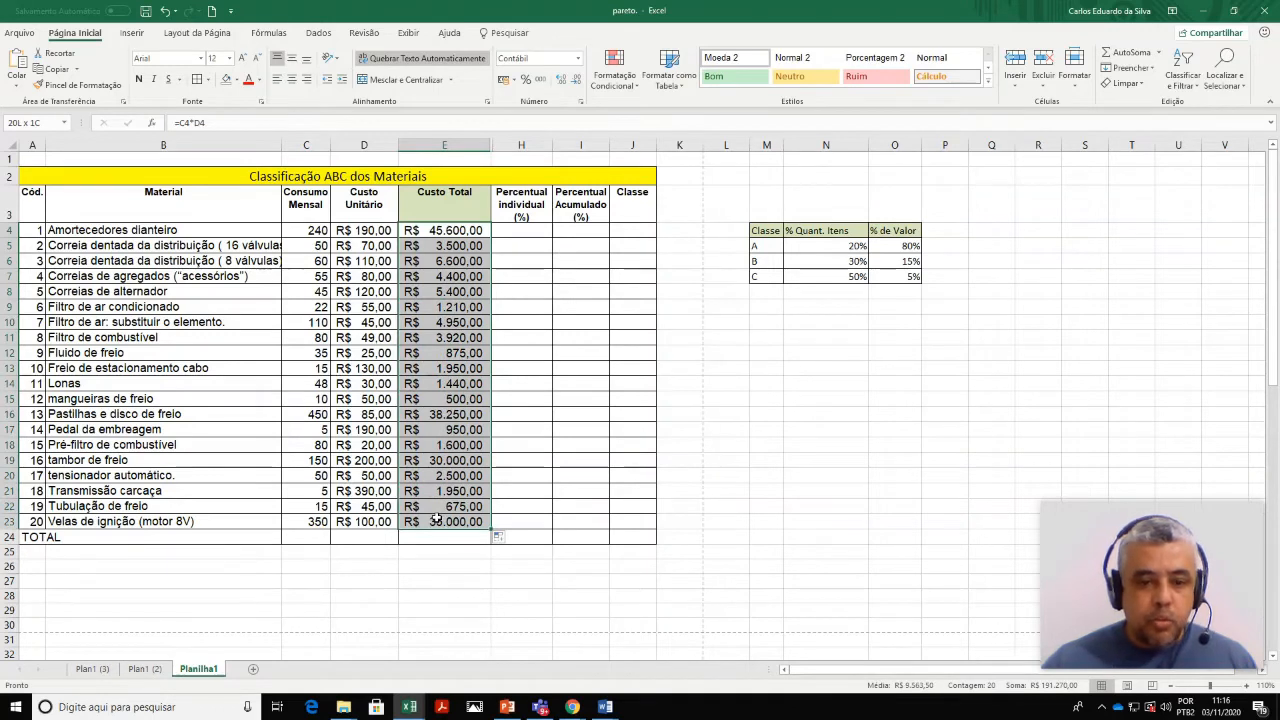
{"action": "left_click_drag", "start_coordinate": [437, 518], "coordinate": [33, 521]}
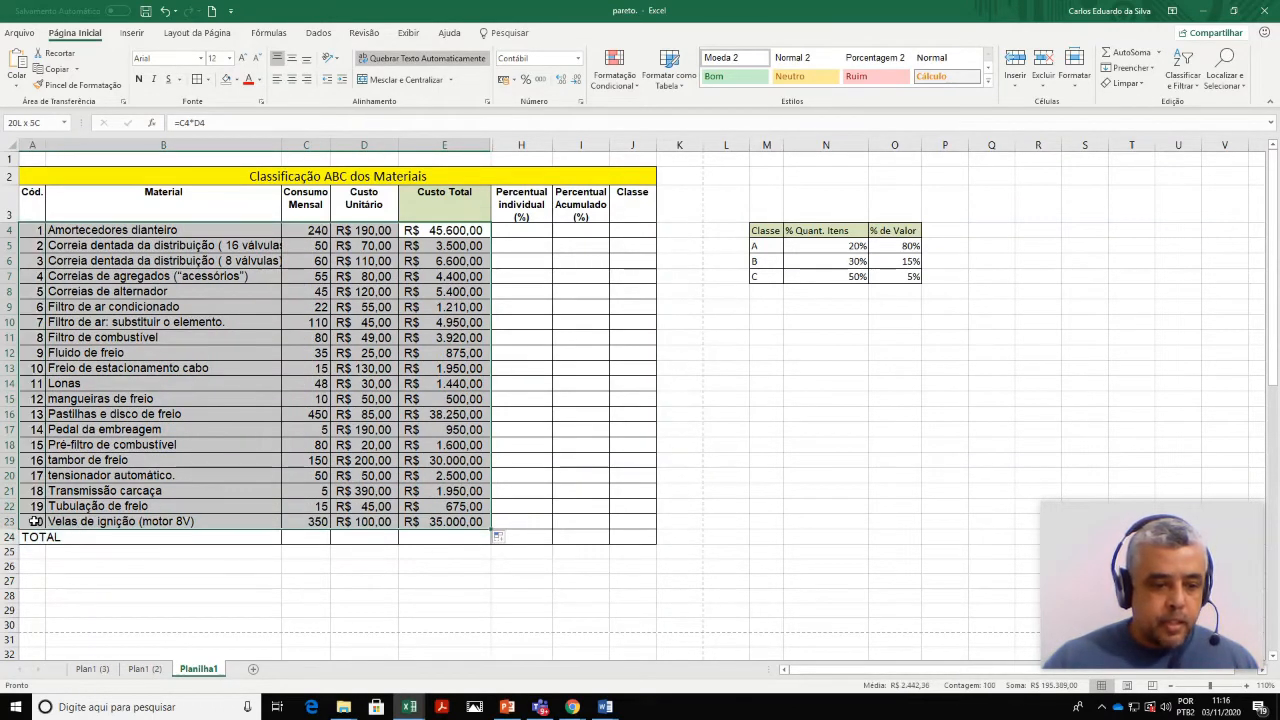
{"action": "left_click", "coordinate": [1178, 78]}
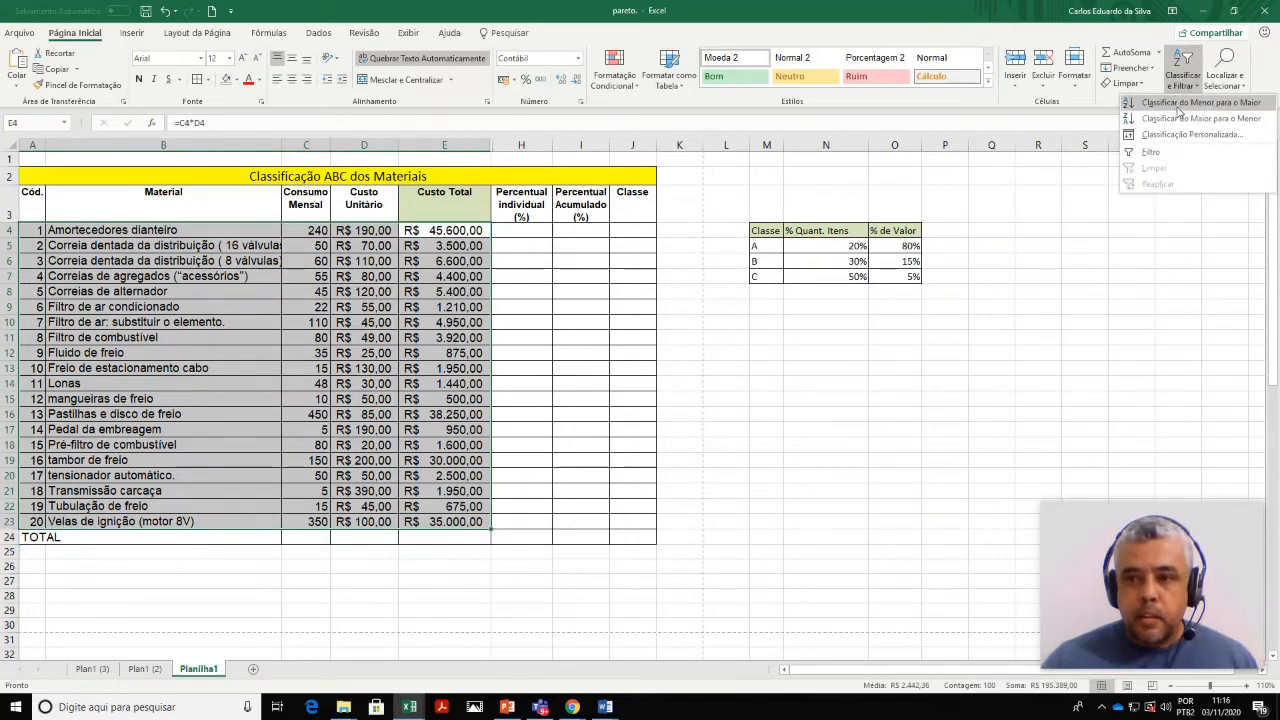
{"action": "left_click", "coordinate": [1181, 119]}
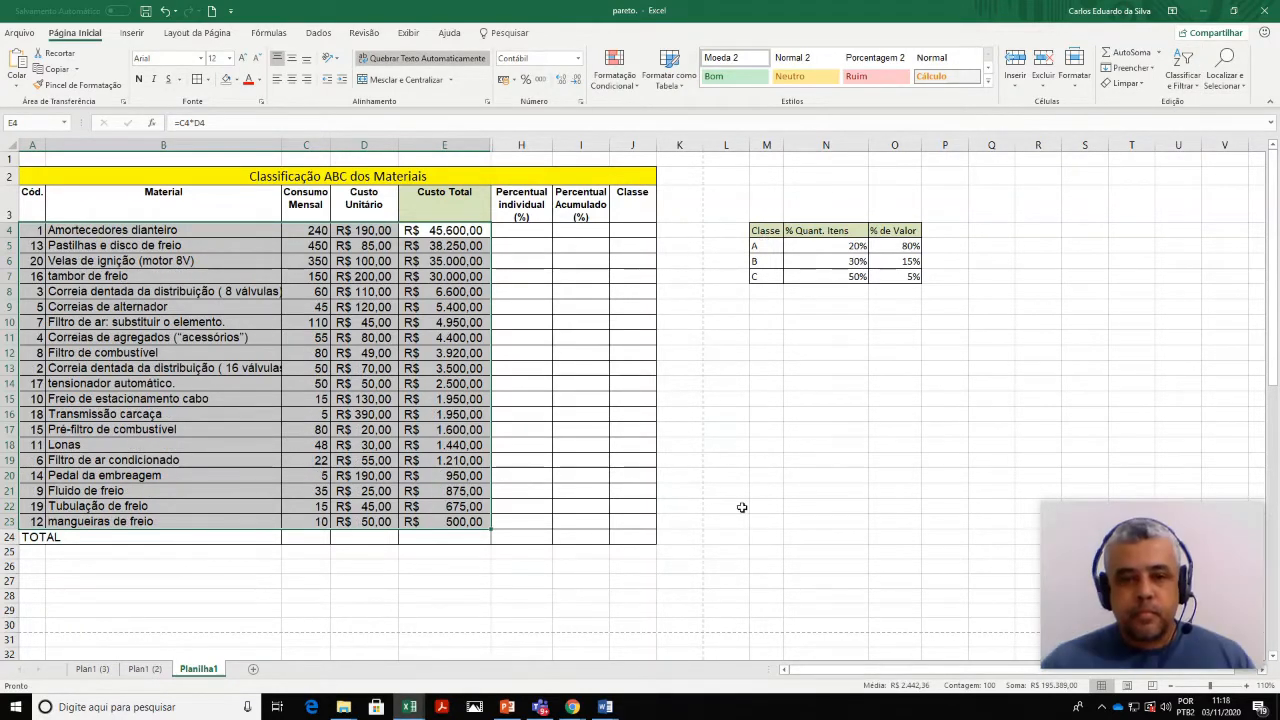
{"action": "left_click", "coordinate": [742, 507]}
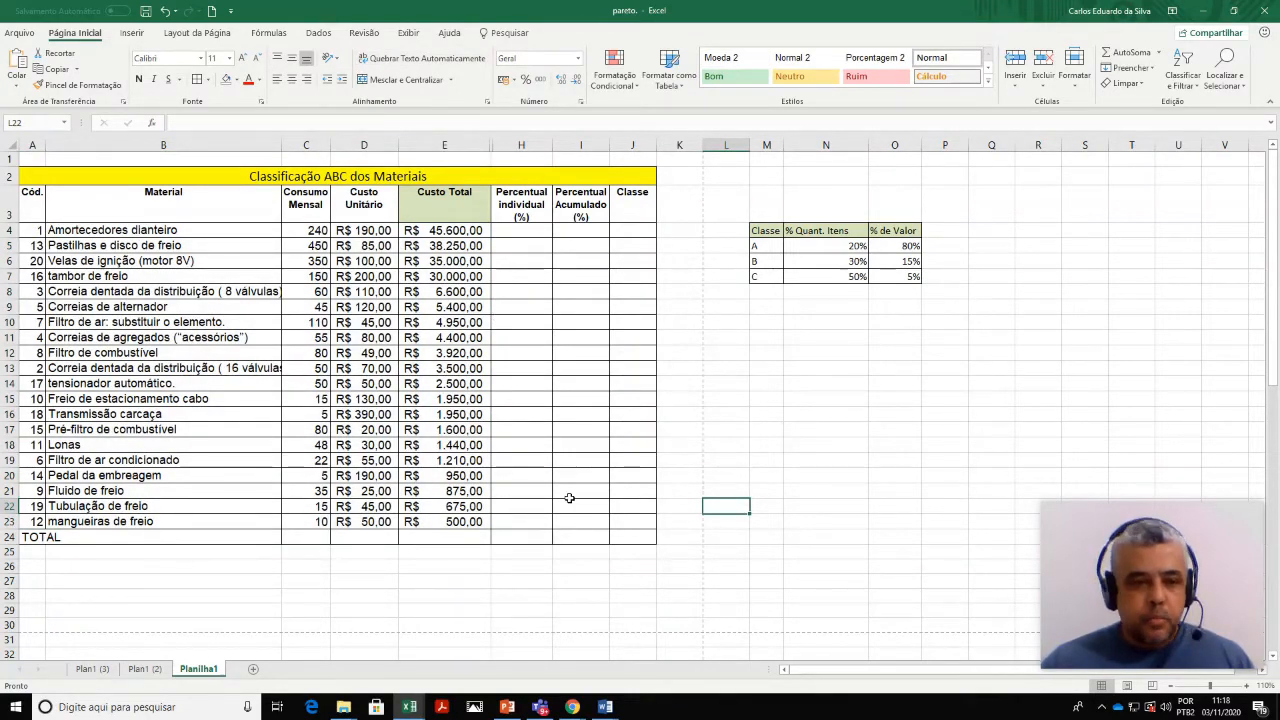
Step: Total the Custo Total column in E24 with =SOMA(E4:E23)
{"action": "left_click", "coordinate": [464, 539]}
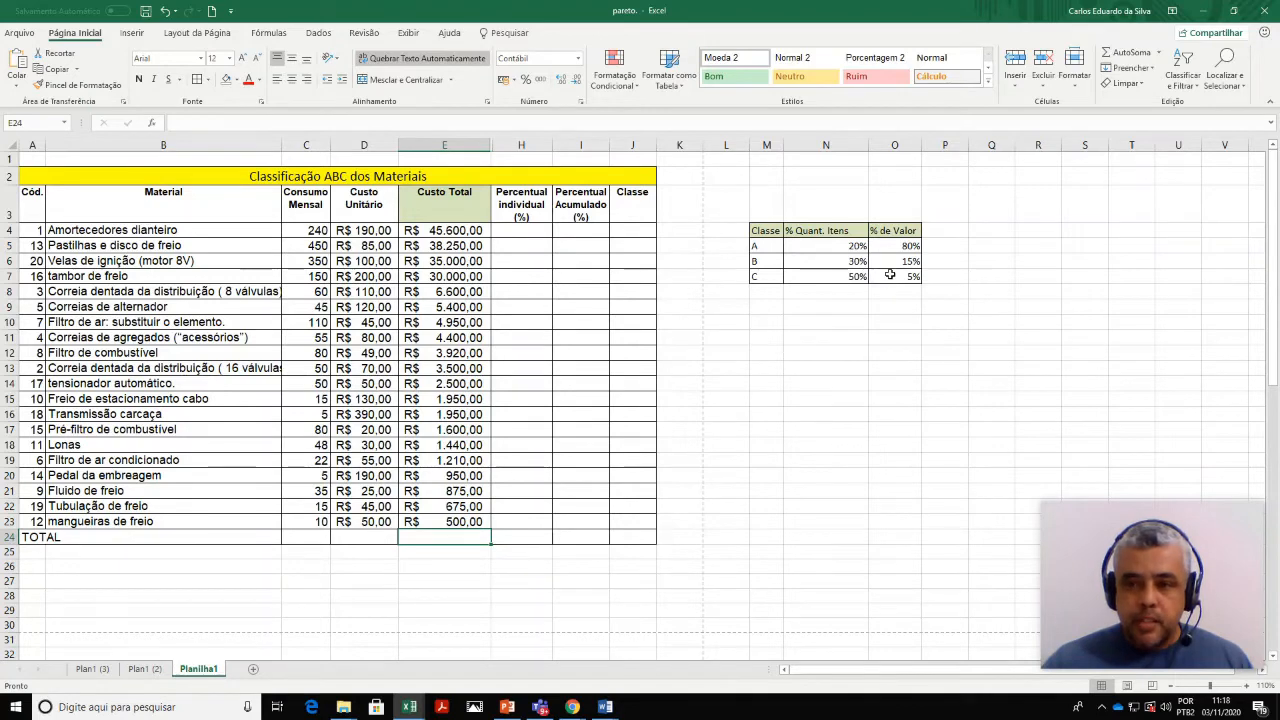
{"action": "left_click", "coordinate": [1120, 57]}
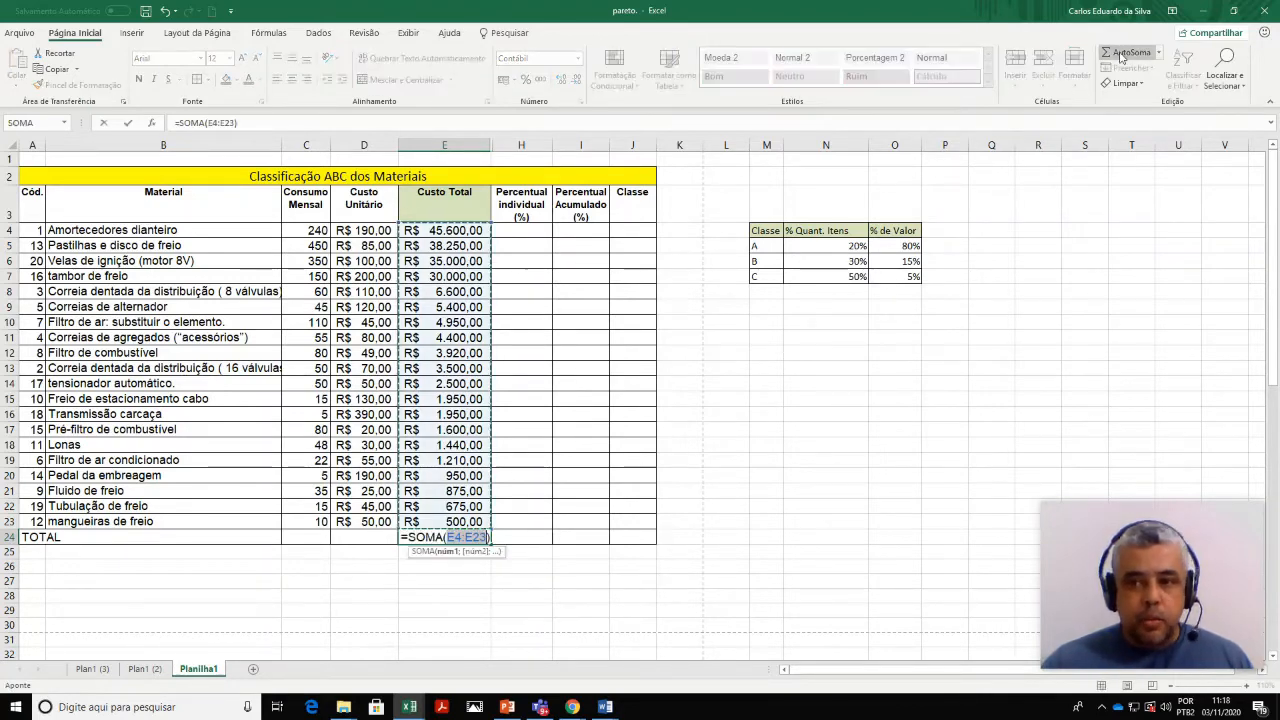
{"action": "key", "text": "Return"}
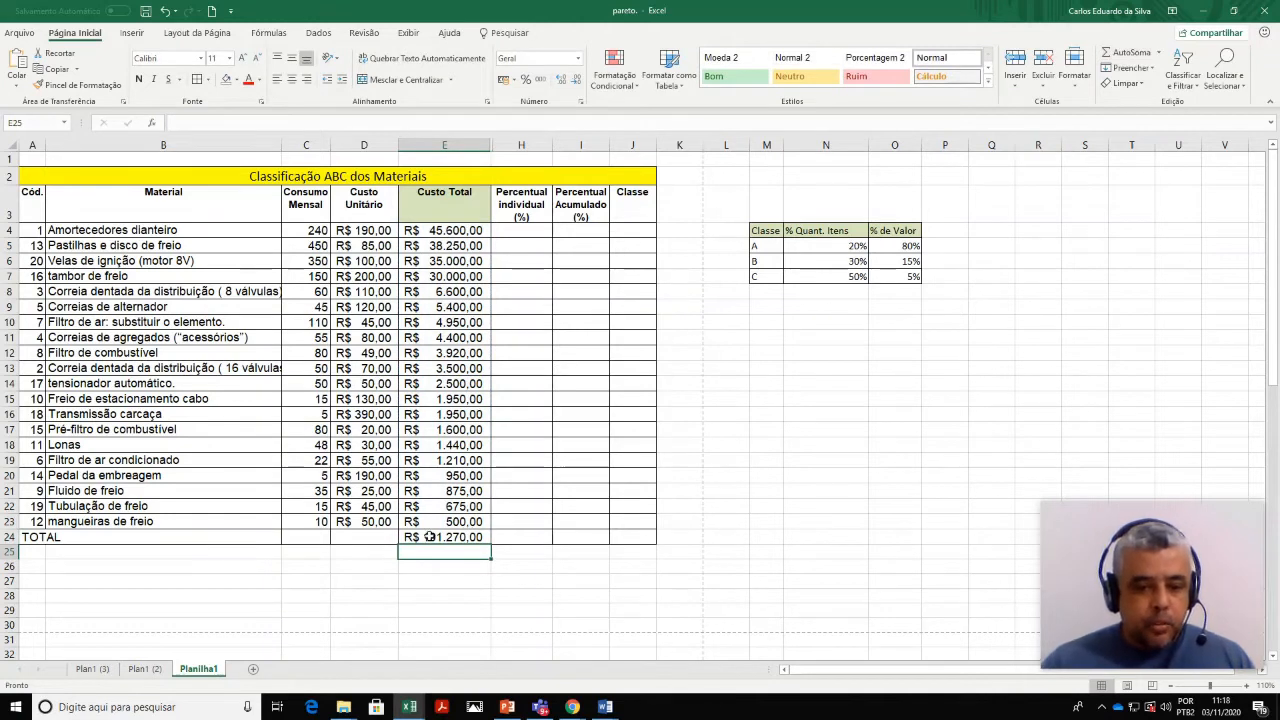
{"action": "left_click", "coordinate": [502, 539]}
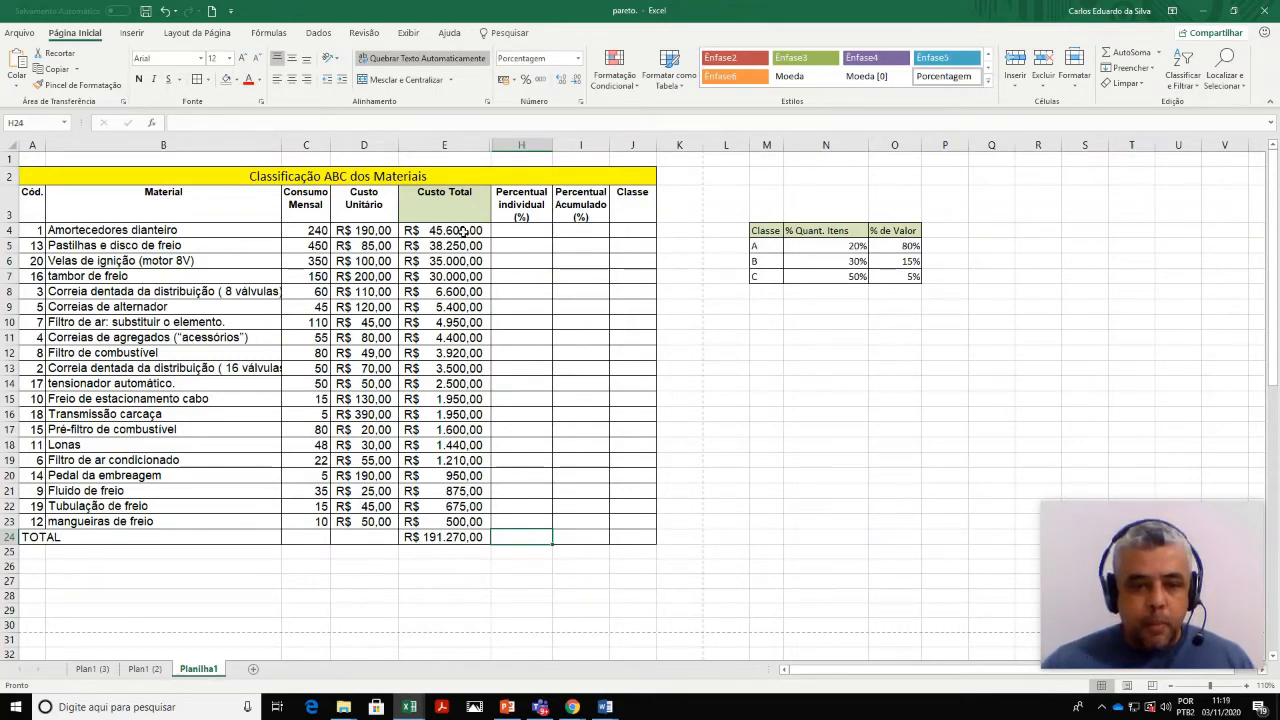
Step: Calculate the first material's Percentual individual in H4 with =E4/E24, and dismiss the pop-up browser notifications
{"action": "left_click", "coordinate": [518, 231]}
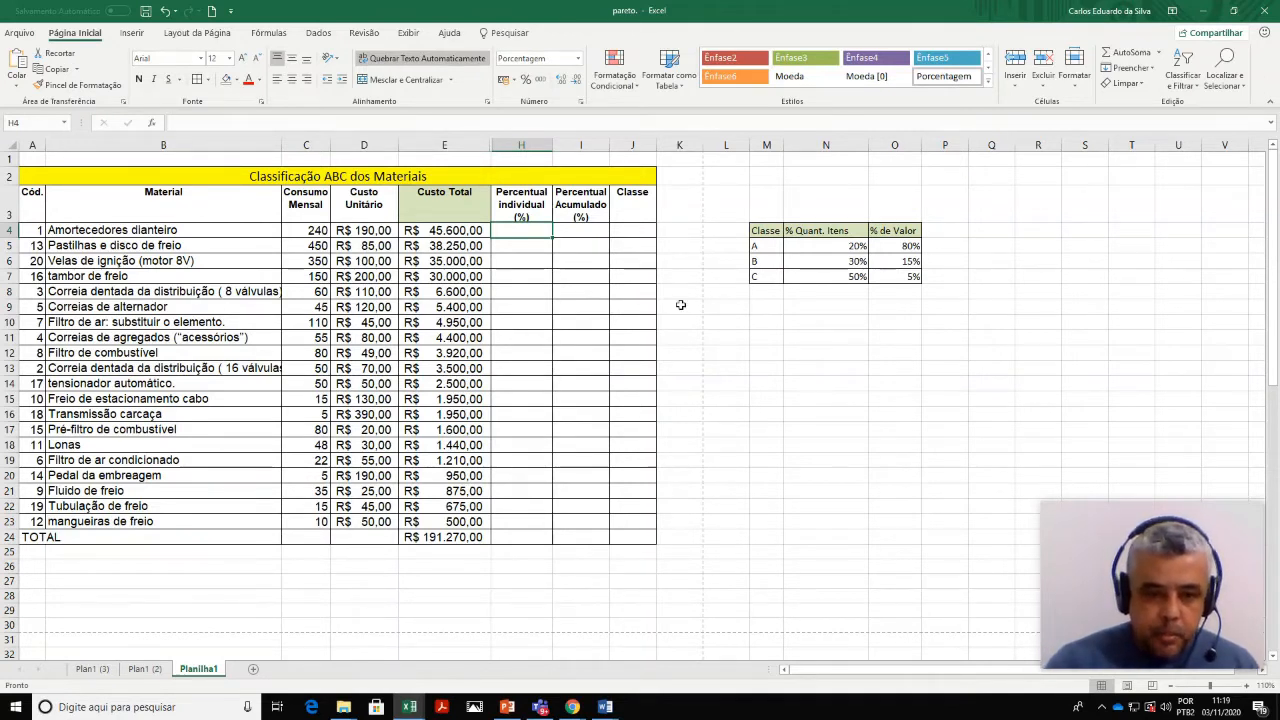
{"action": "type", "text": "="}
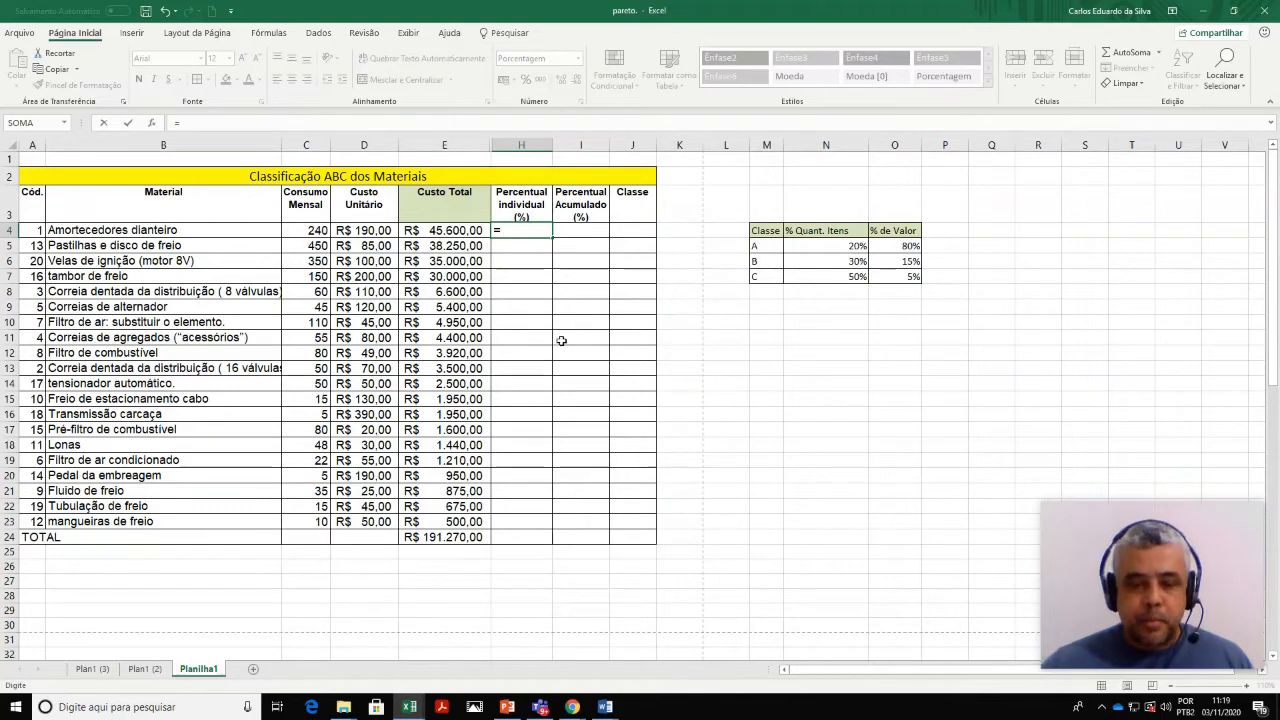
{"action": "left_click", "coordinate": [449, 231]}
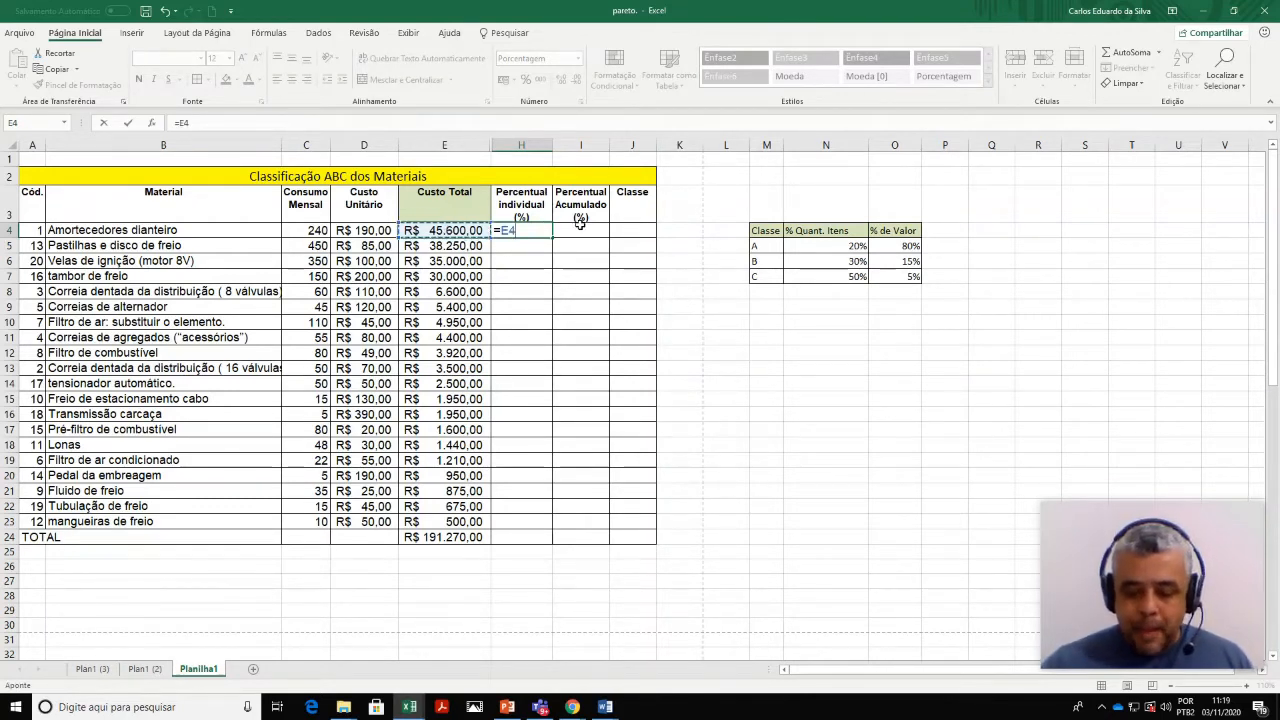
{"action": "type", "text": "/"}
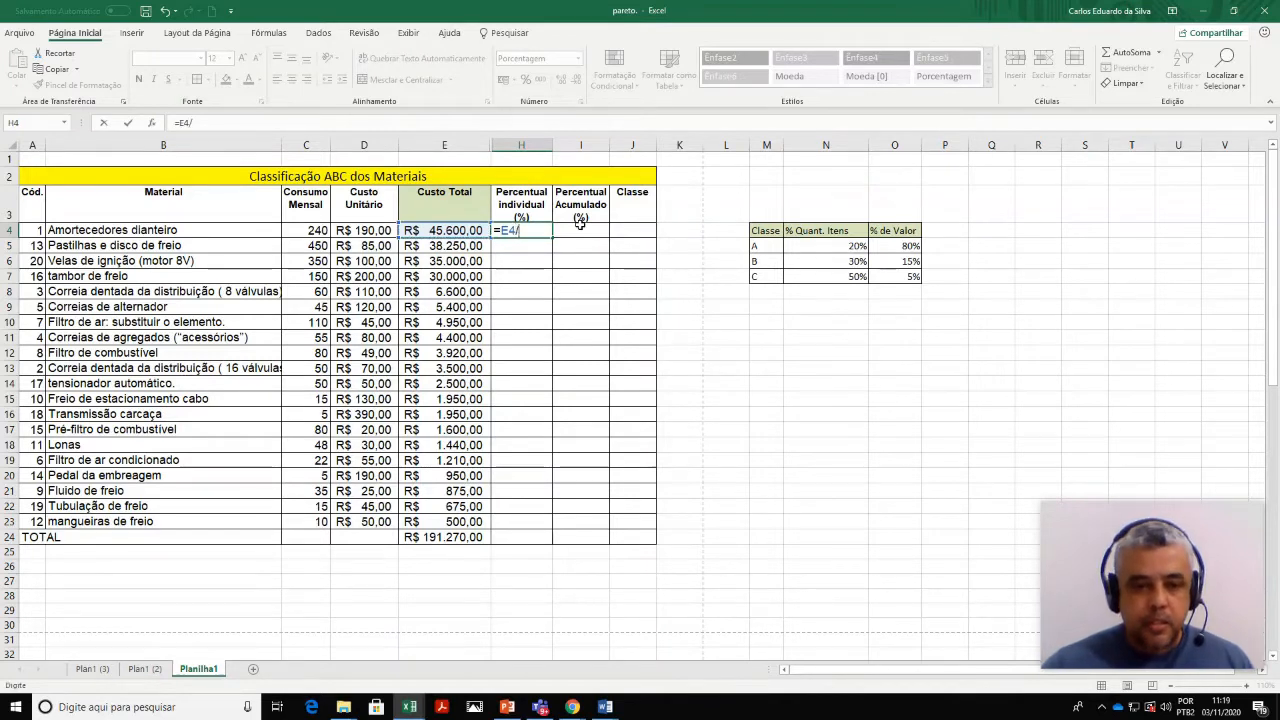
{"action": "left_click", "coordinate": [463, 538]}
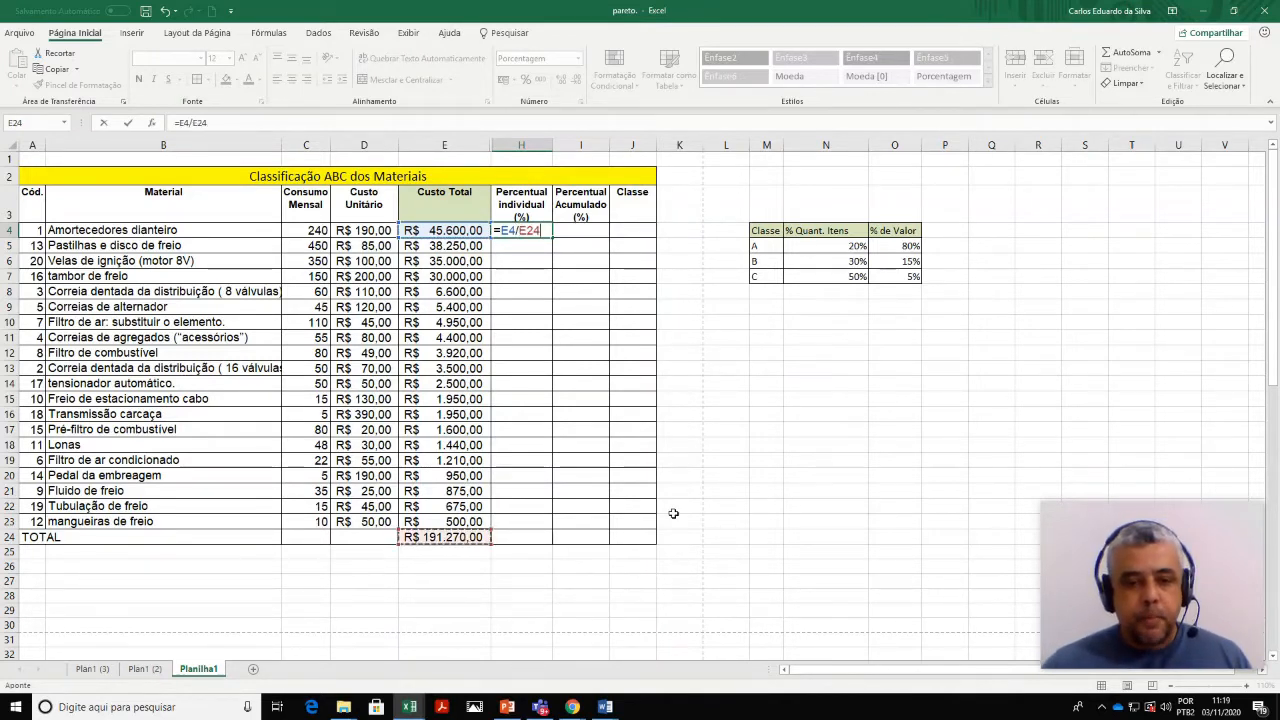
{"action": "key", "text": "Return"}
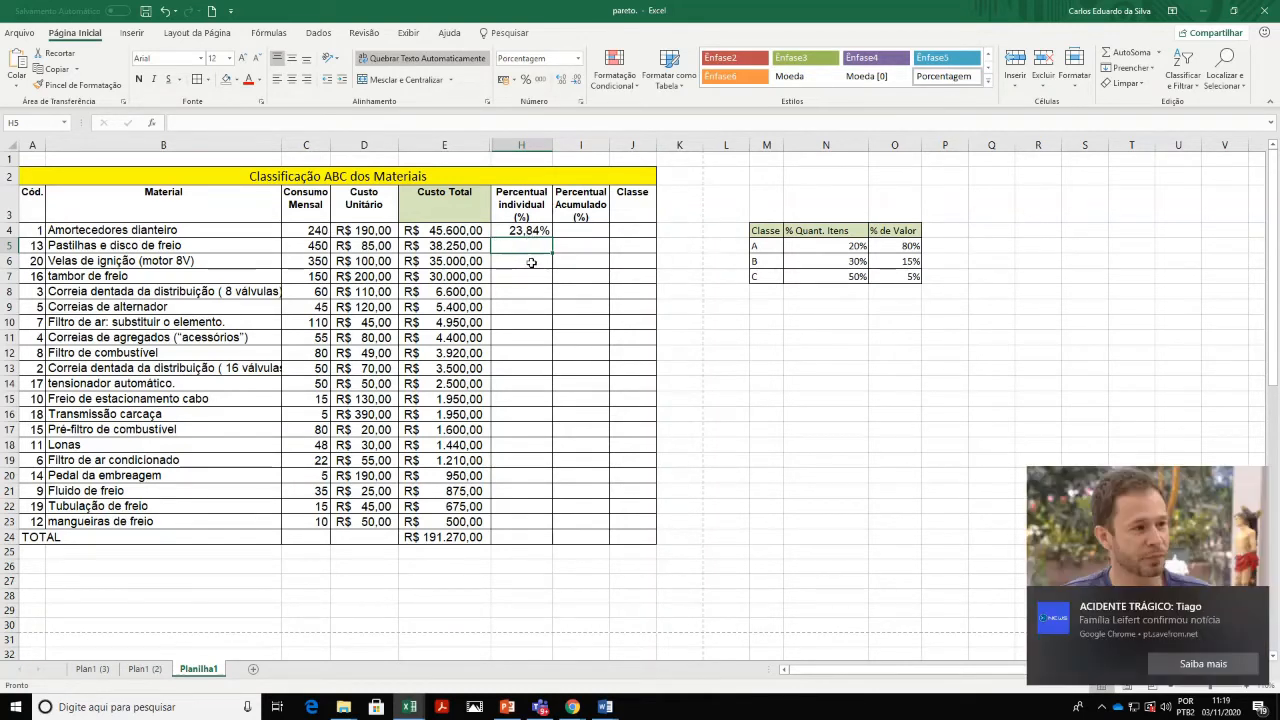
{"action": "left_click", "coordinate": [1260, 605]}
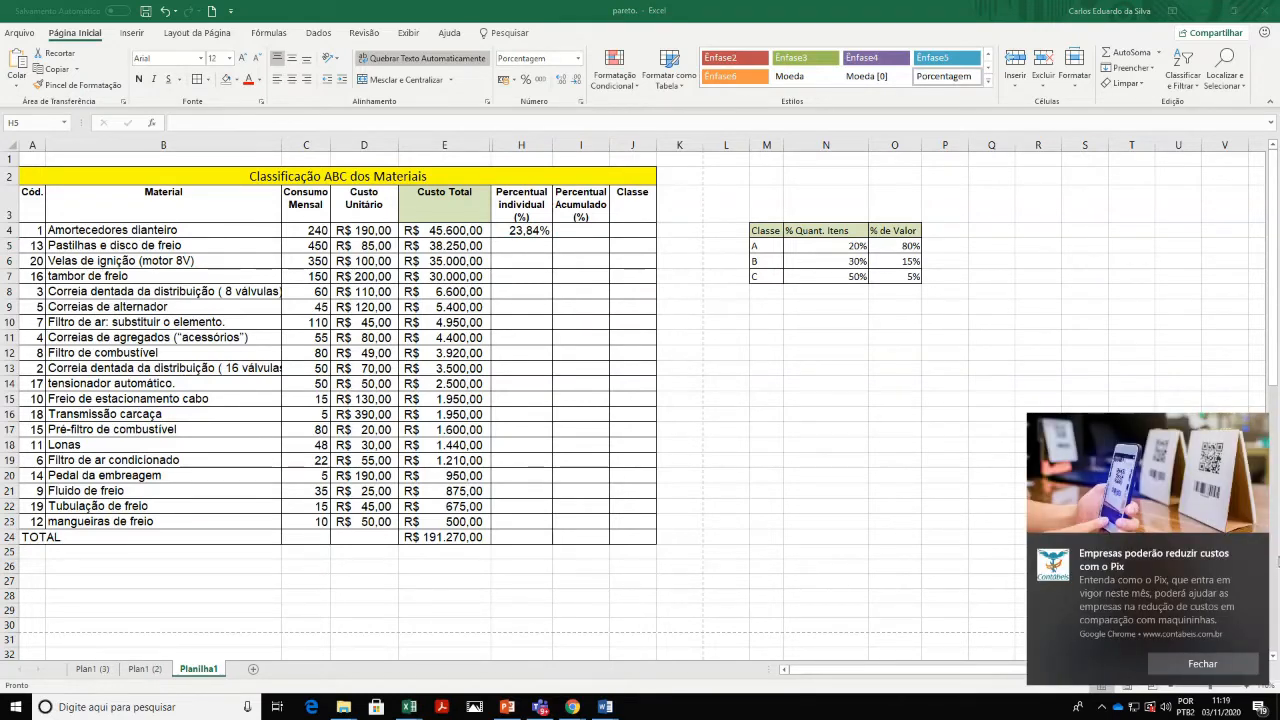
{"action": "left_click", "coordinate": [1258, 546]}
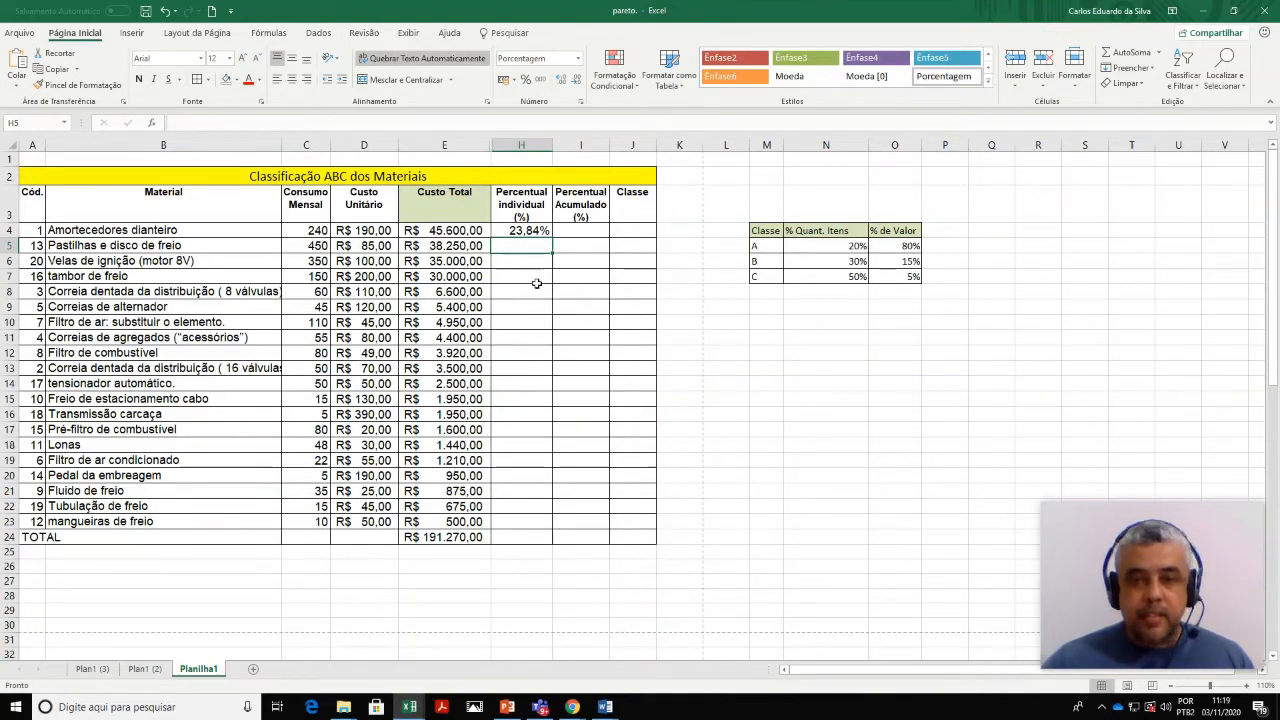
Step: Make the total reference in the H4 formula absolute so that it reads =E4/$E$24
{"action": "left_click", "coordinate": [527, 231]}
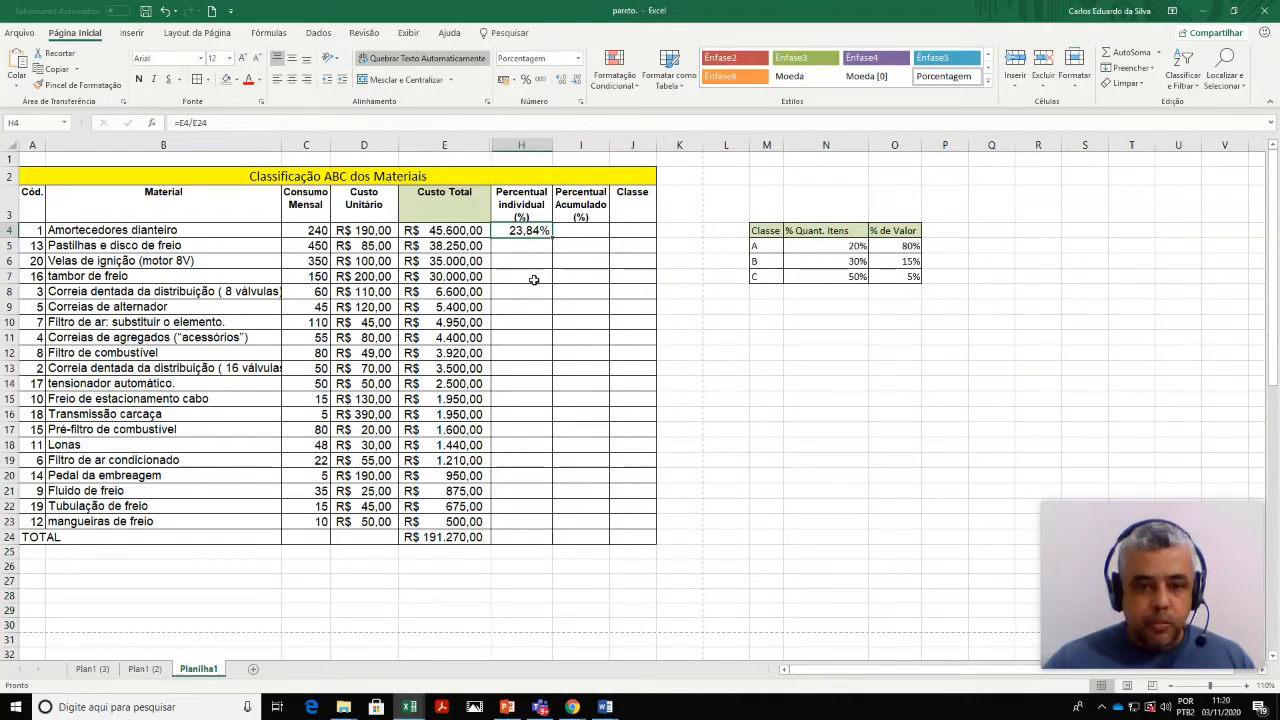
{"action": "double_click", "coordinate": [540, 230]}
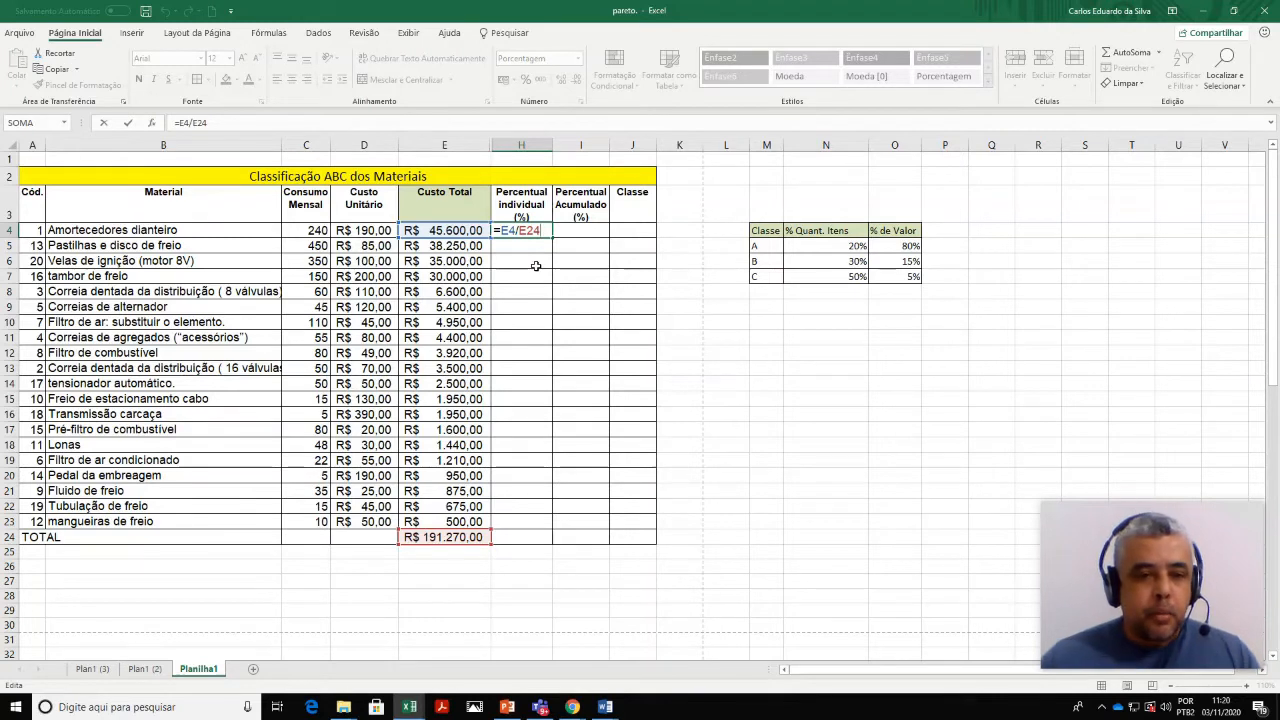
{"action": "left_click", "coordinate": [473, 247]}
{"action": "left_click", "coordinate": [470, 262]}
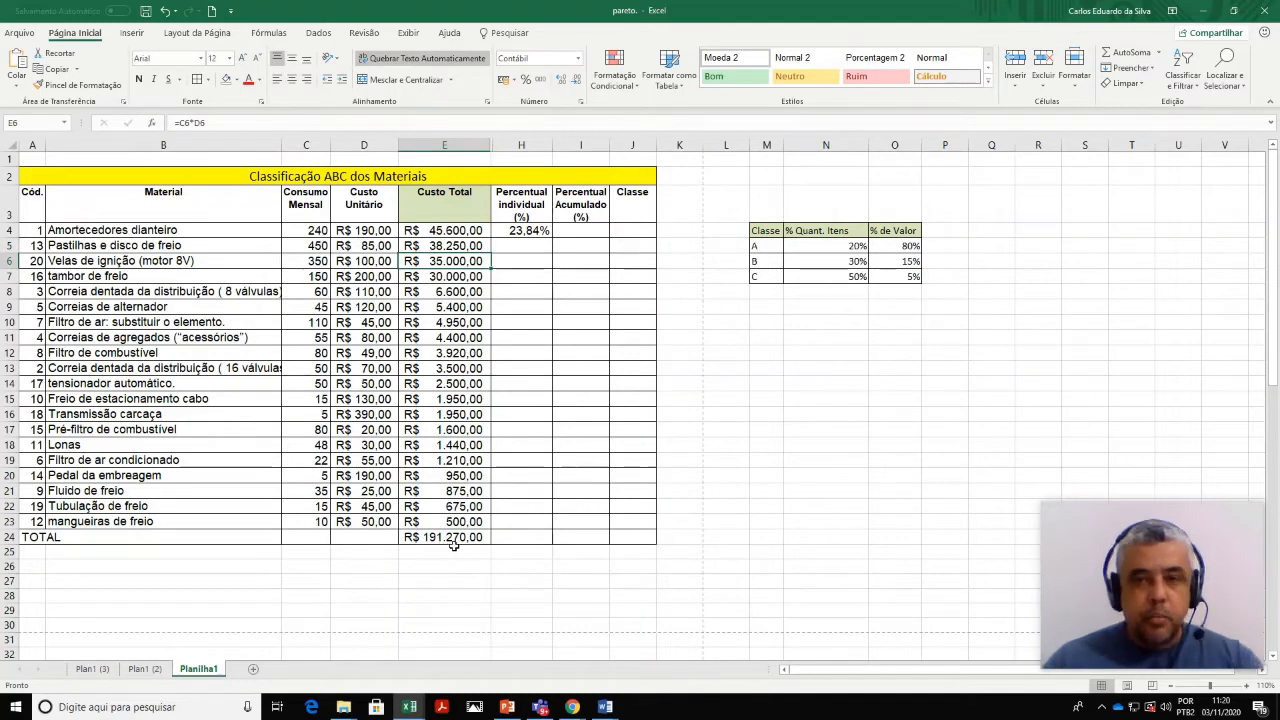
{"action": "left_click", "coordinate": [526, 230]}
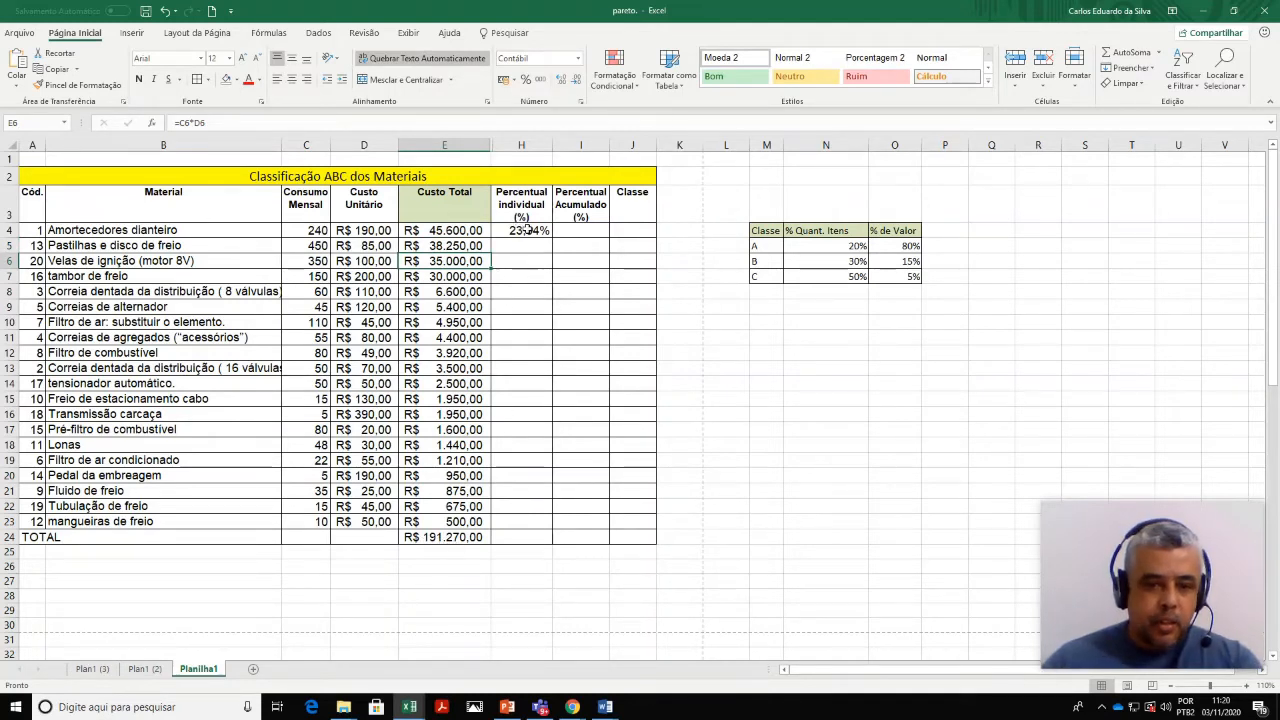
{"action": "double_click", "coordinate": [528, 230]}
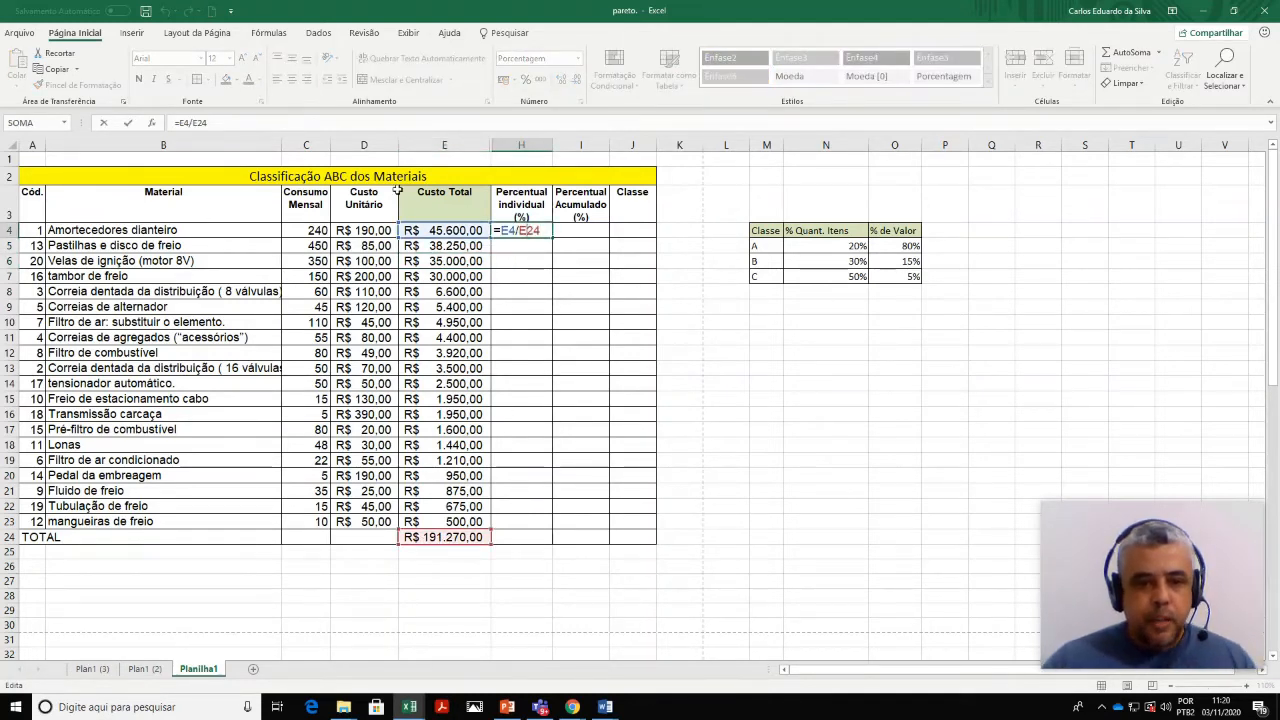
{"action": "left_click", "coordinate": [200, 124]}
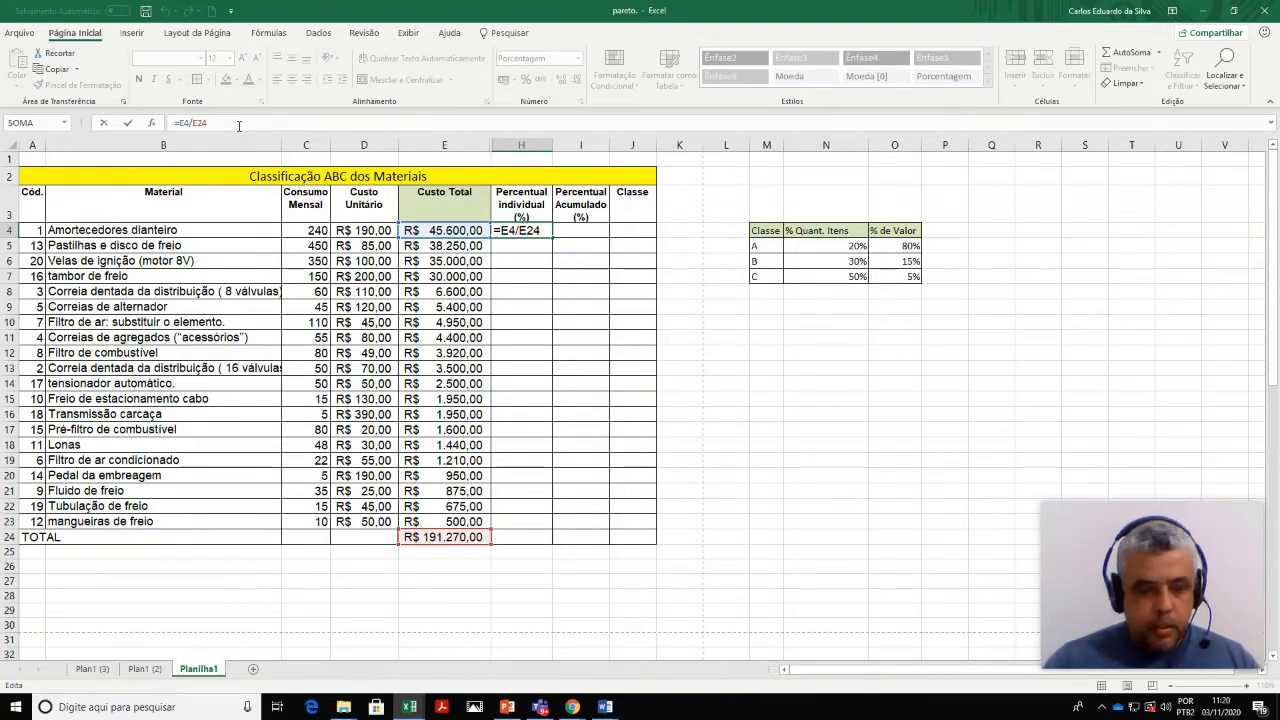
{"action": "type", "text": "$E"}
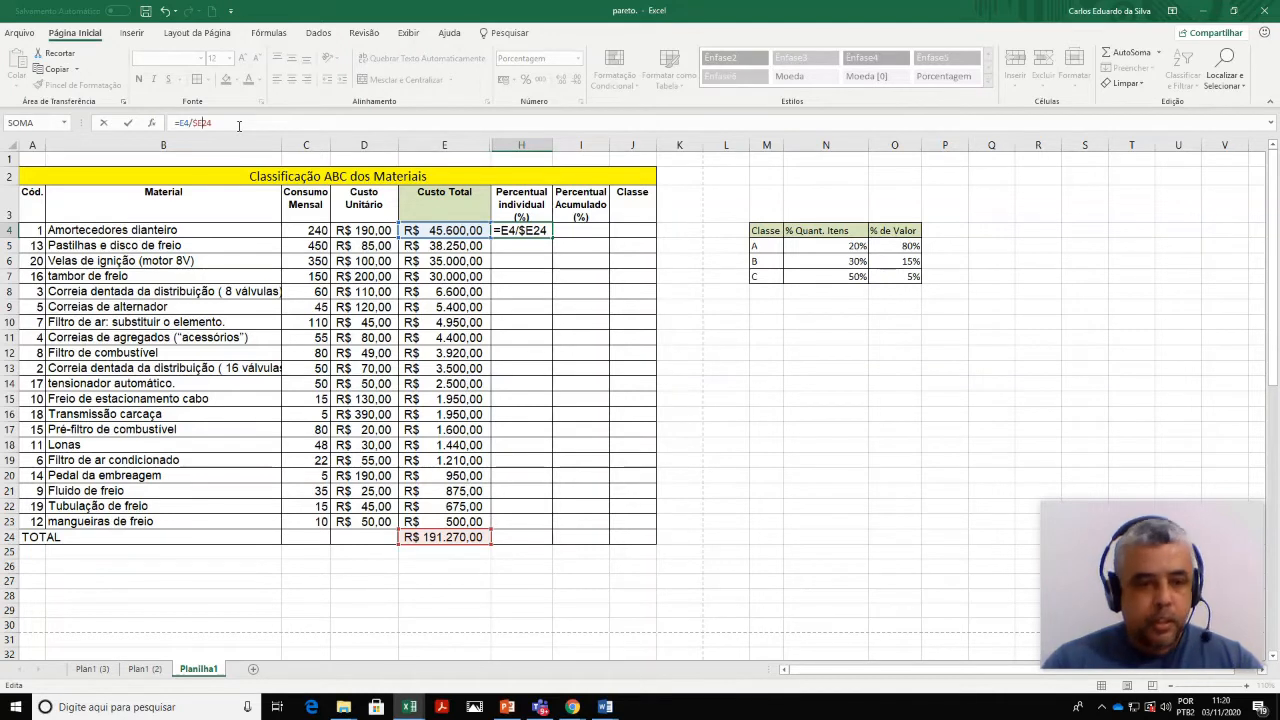
{"action": "type", "text": "$"}
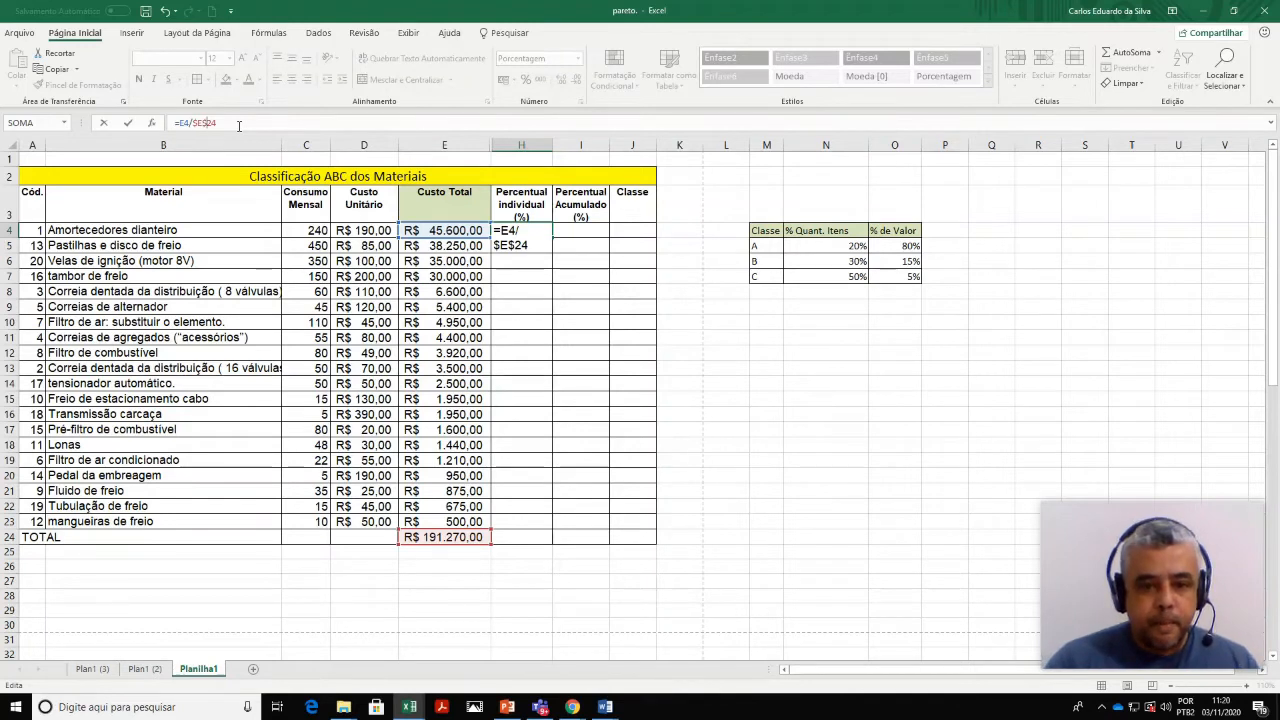
{"action": "key", "text": "Return"}
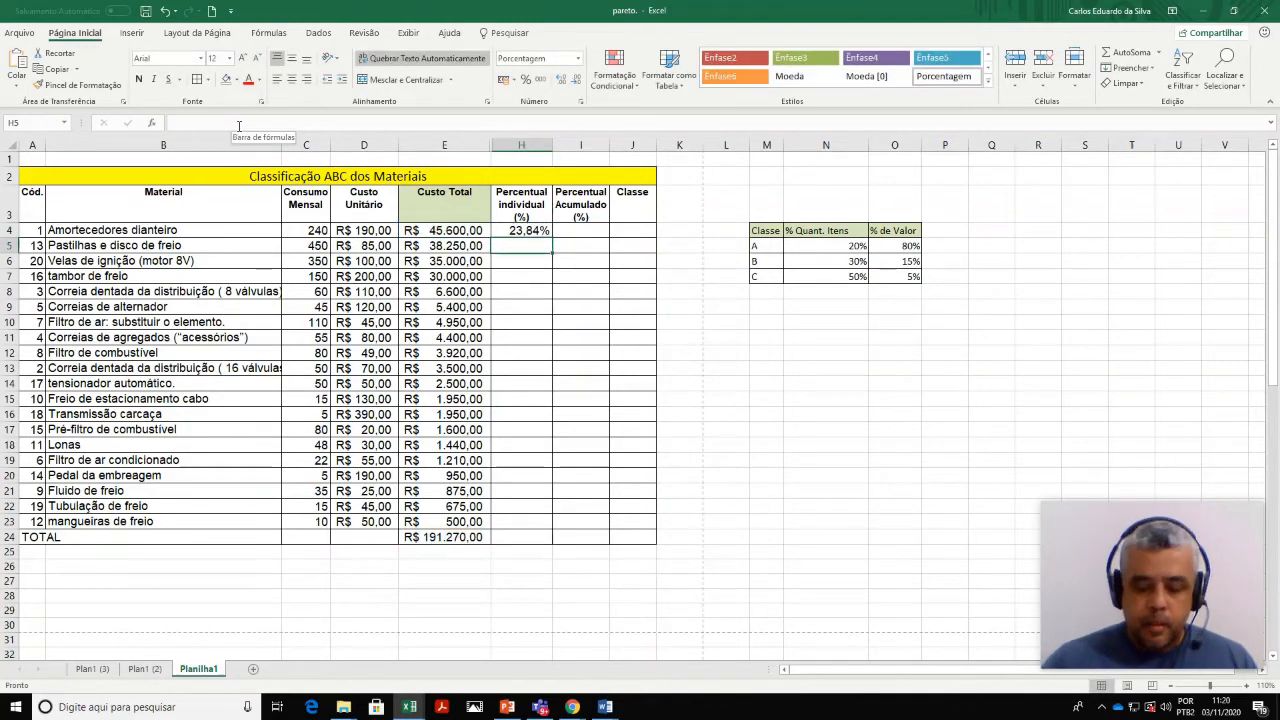
Step: Fill the Percentual individual formula from H4 down to H23 for the remaining materials
{"action": "left_click", "coordinate": [522, 231]}
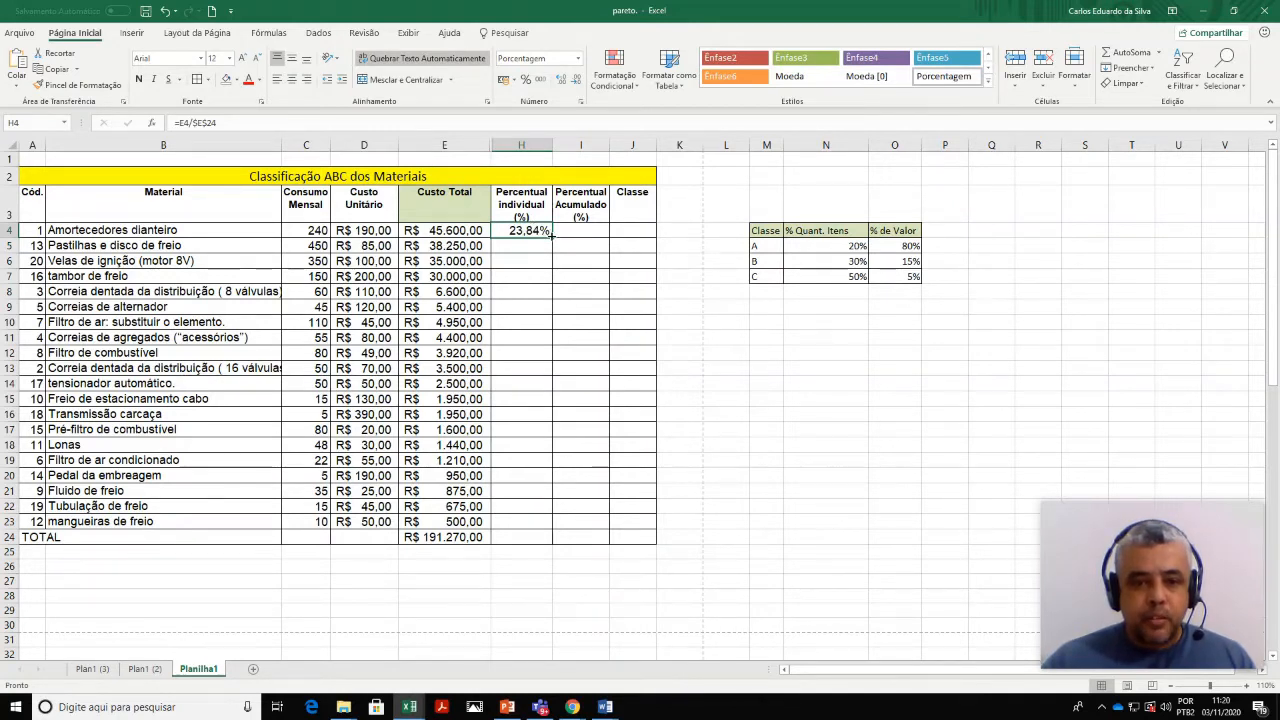
{"action": "left_click_drag", "start_coordinate": [551, 235], "coordinate": [535, 527]}
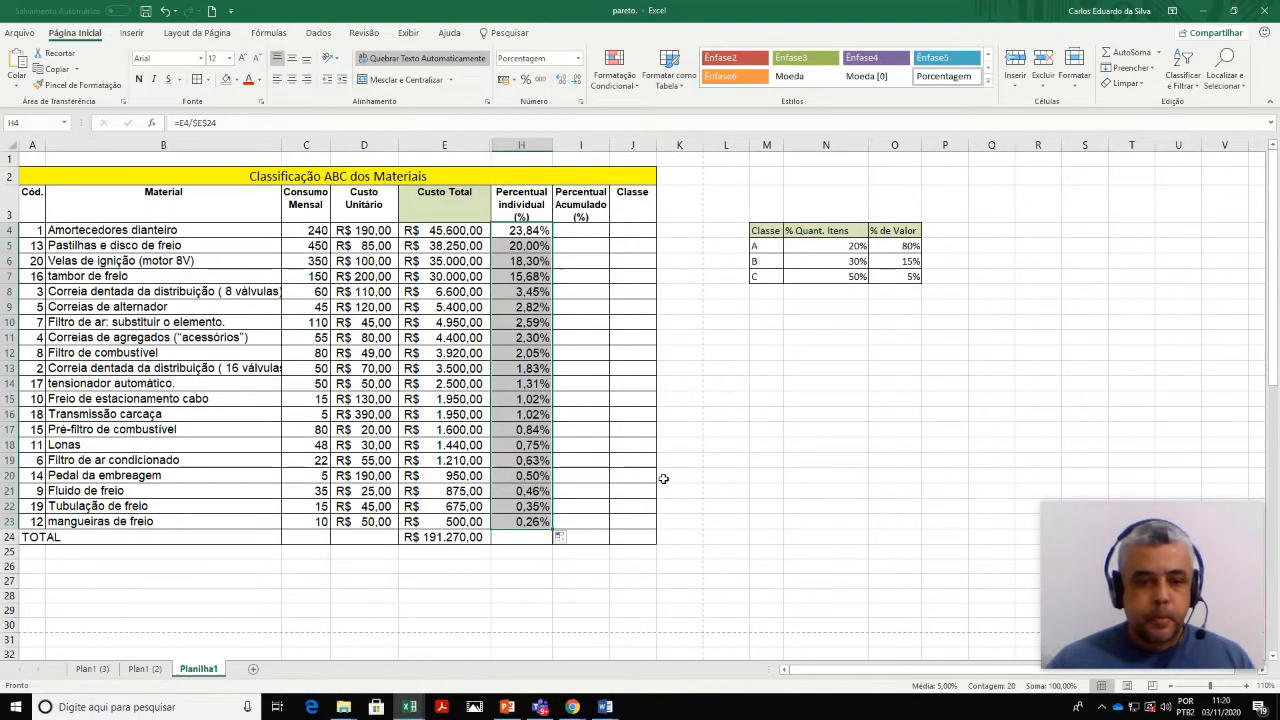
{"action": "left_click", "coordinate": [710, 442]}
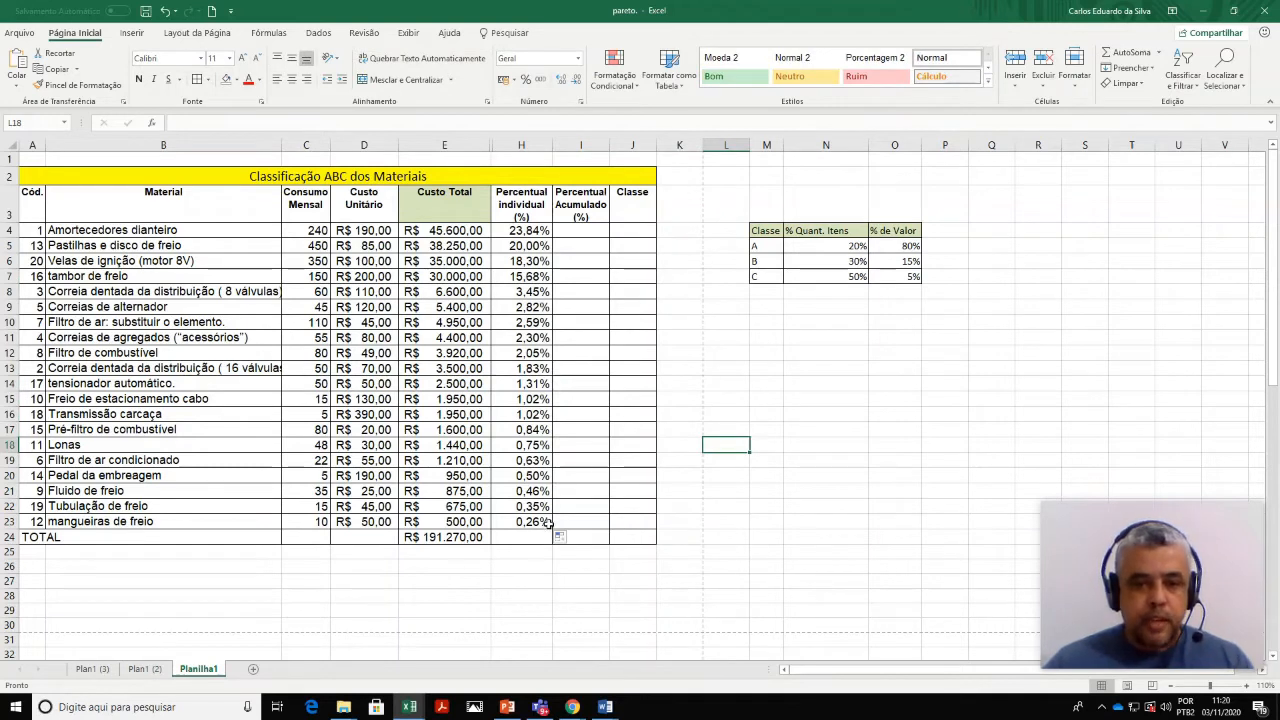
Step: Set the first Percentual Acumulado in I4 equal to the individual percentage with =H4
{"action": "left_click", "coordinate": [585, 228]}
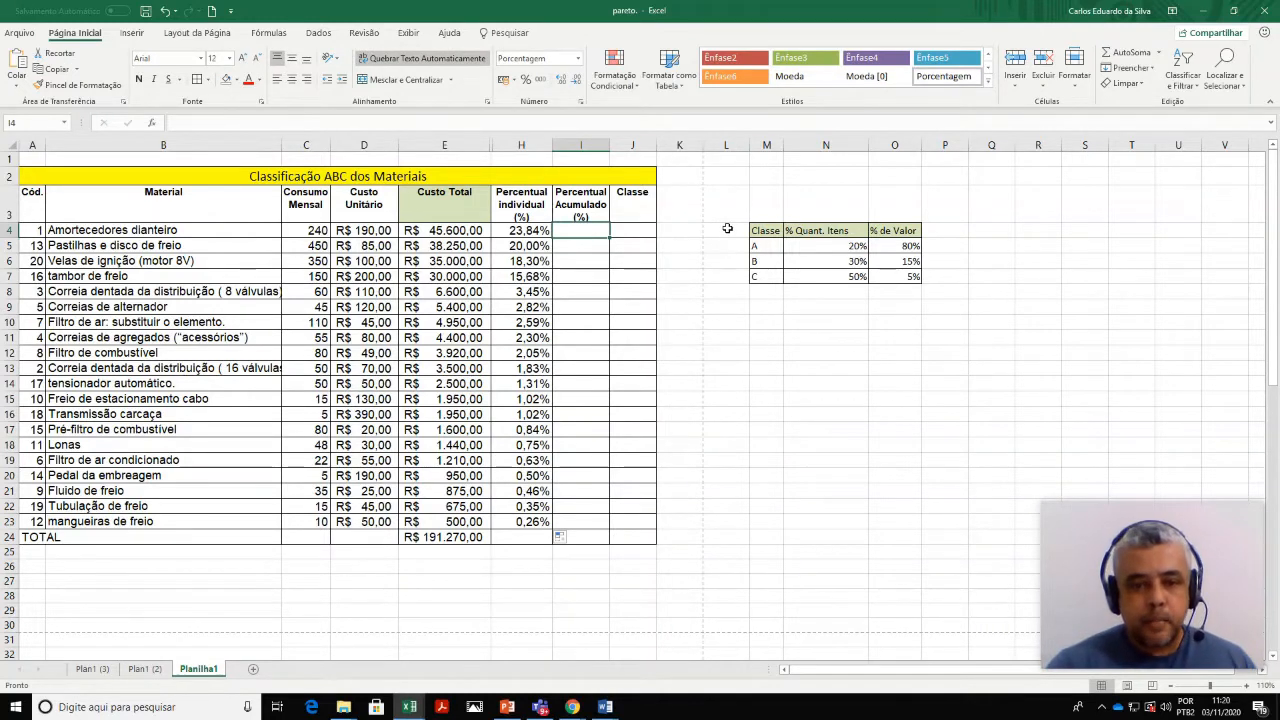
{"action": "type", "text": "="}
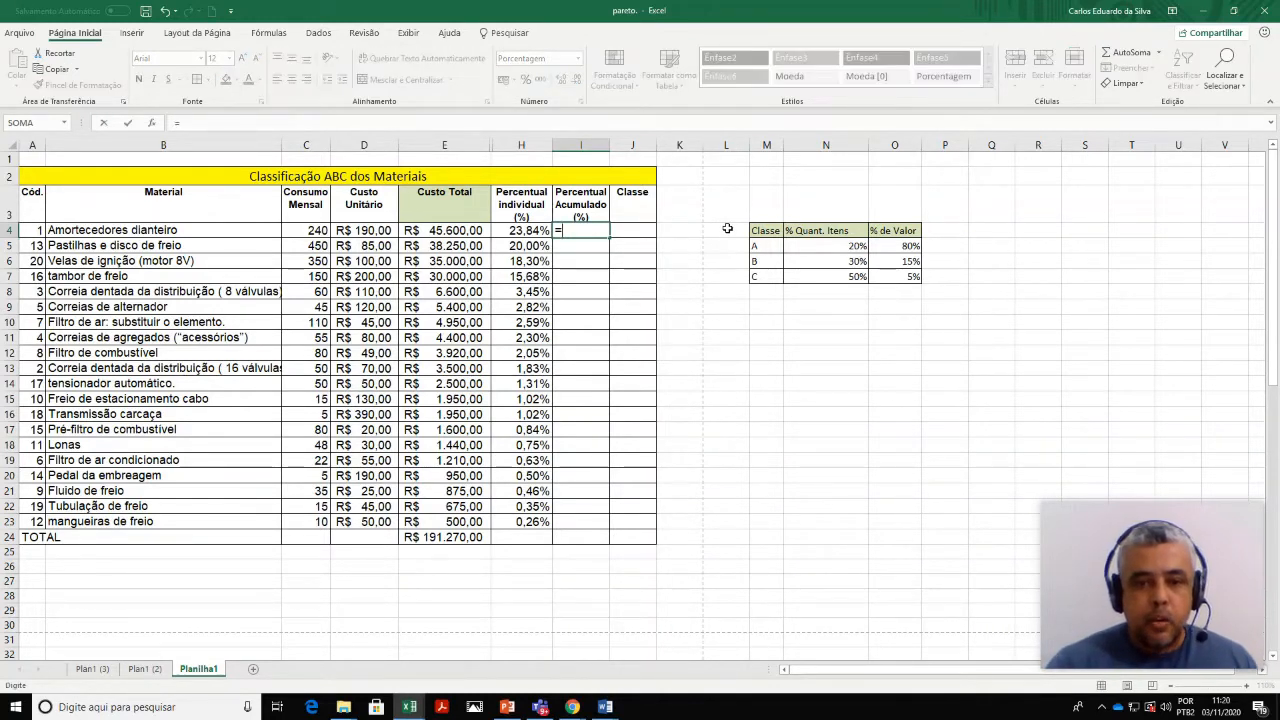
{"action": "left_click", "coordinate": [527, 230]}
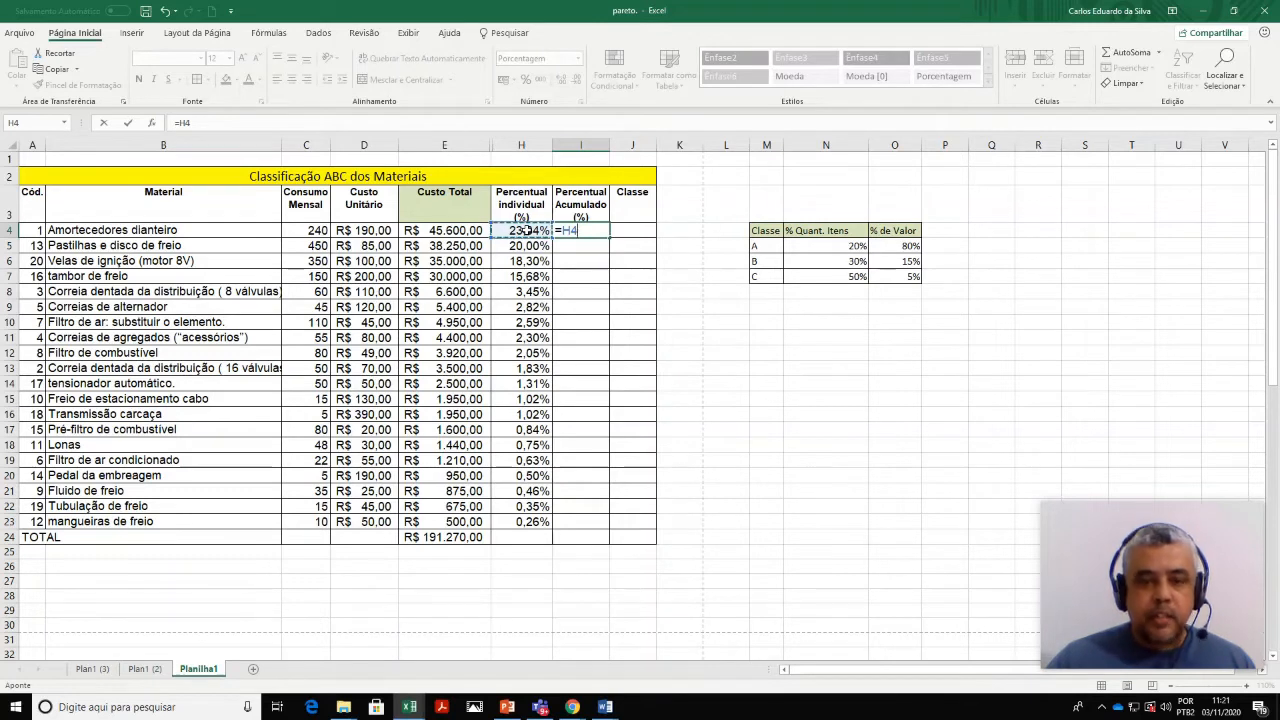
{"action": "key", "text": "Return"}
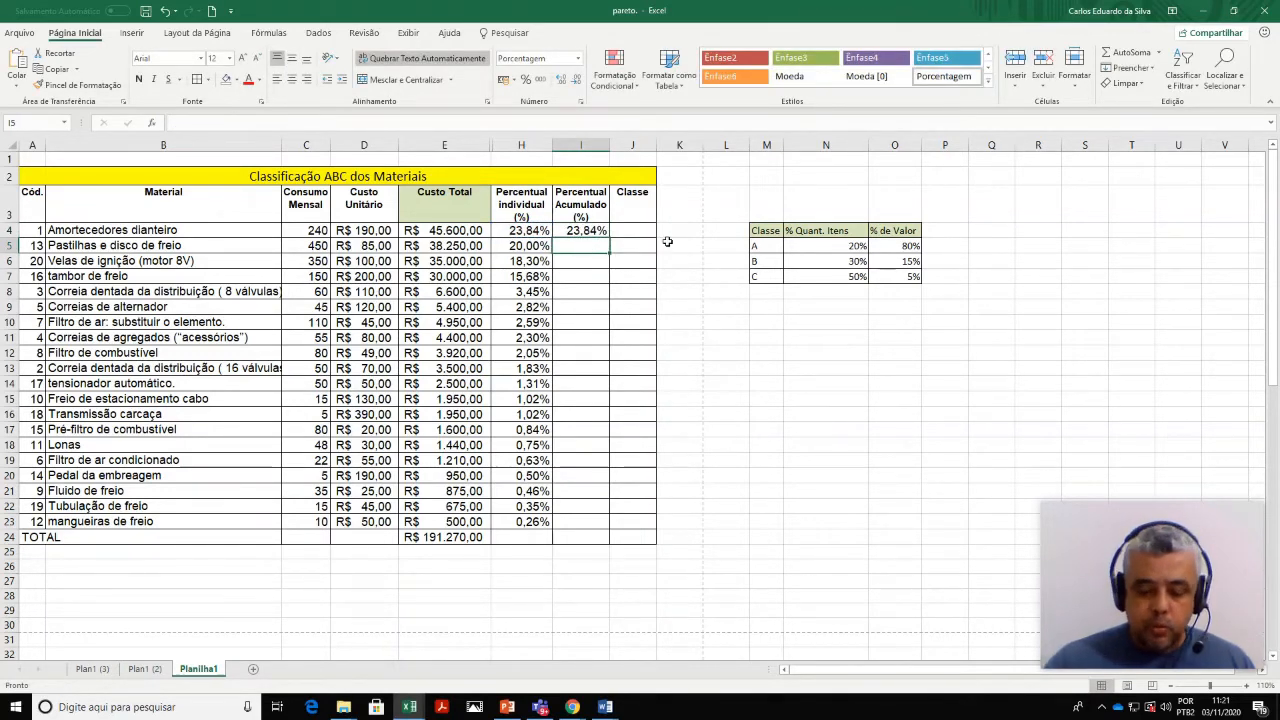
Step: Calculate the second material's Percentual Acumulado in I5 with the formula =I4+H5
{"action": "type", "text": "="}
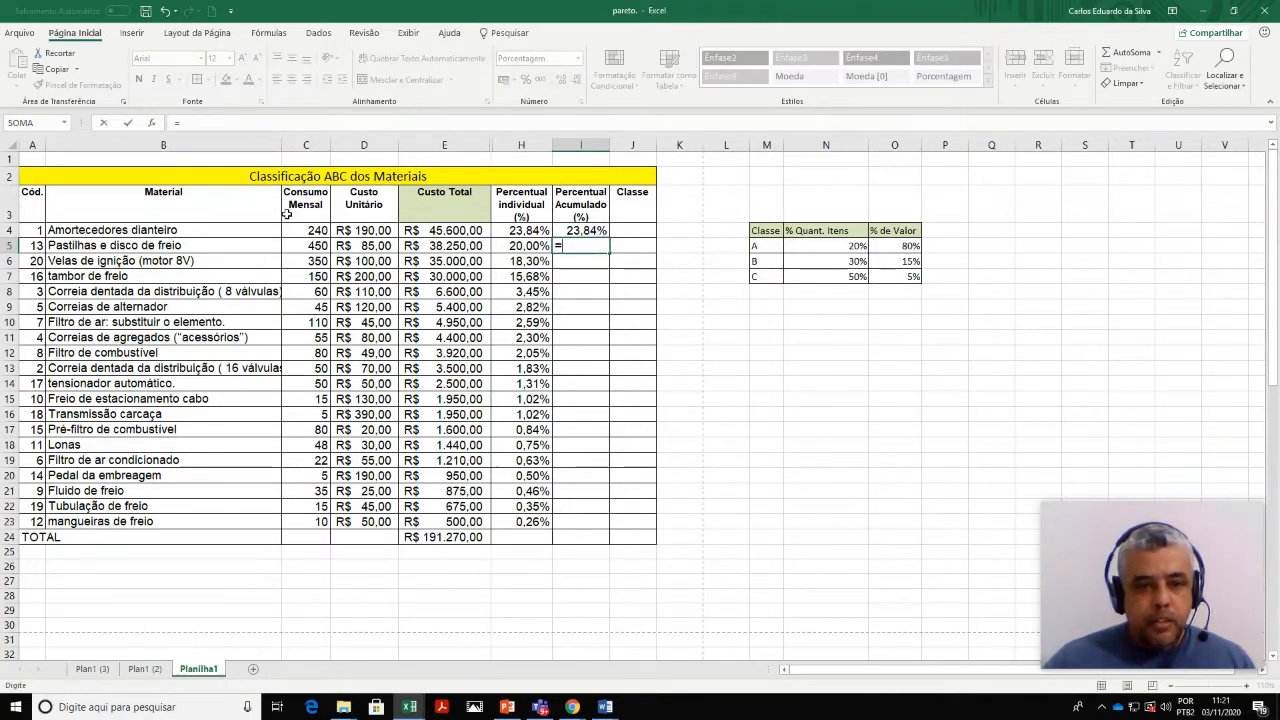
{"action": "left_click", "coordinate": [588, 230]}
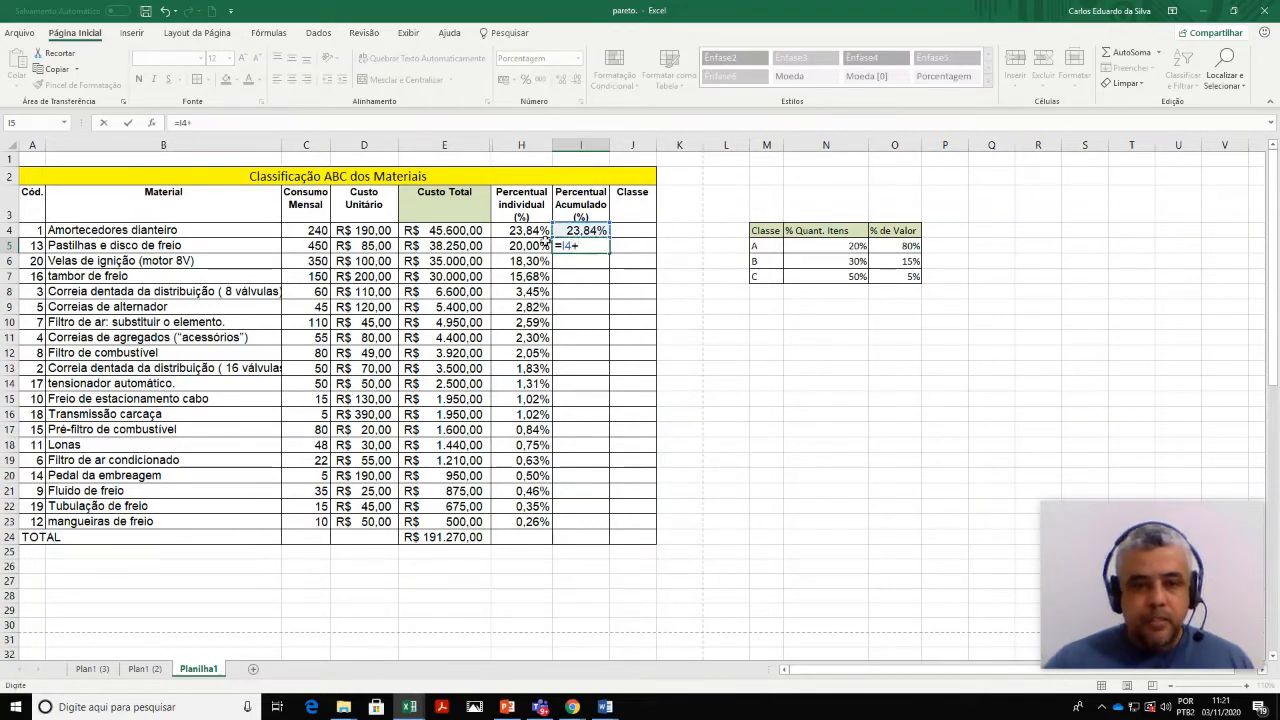
{"action": "left_click", "coordinate": [524, 247]}
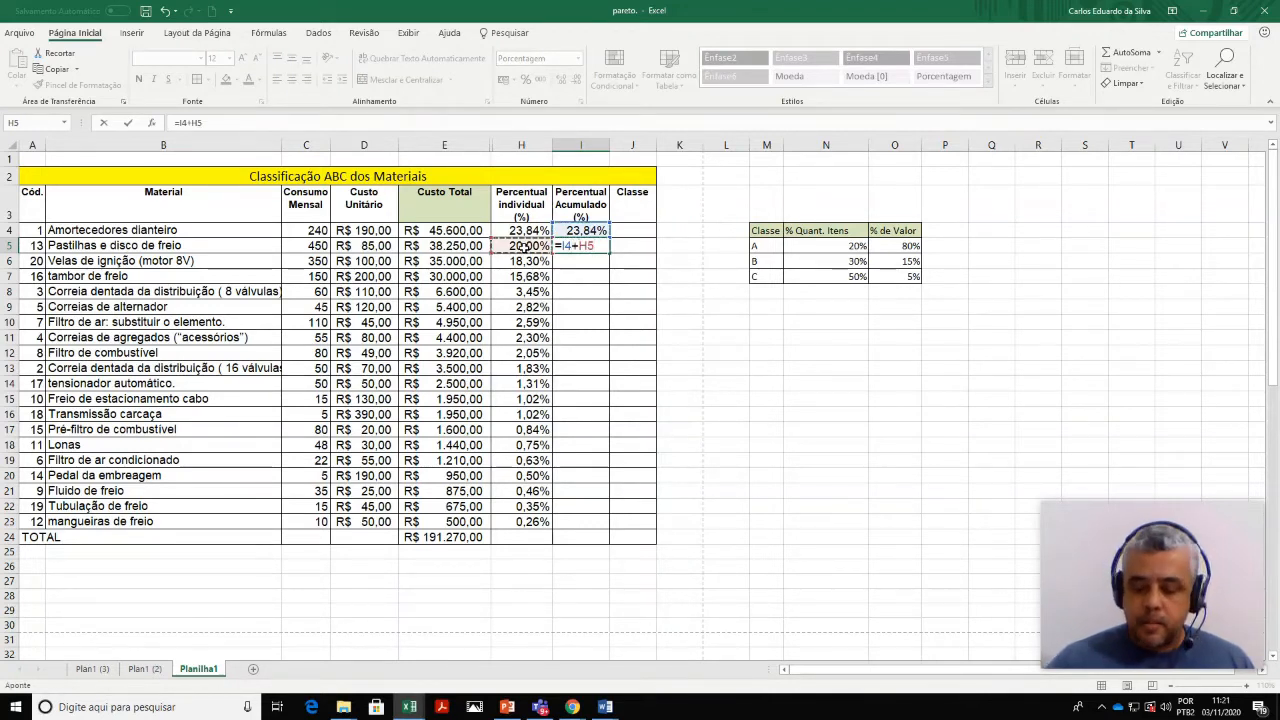
{"action": "key", "text": "Return"}
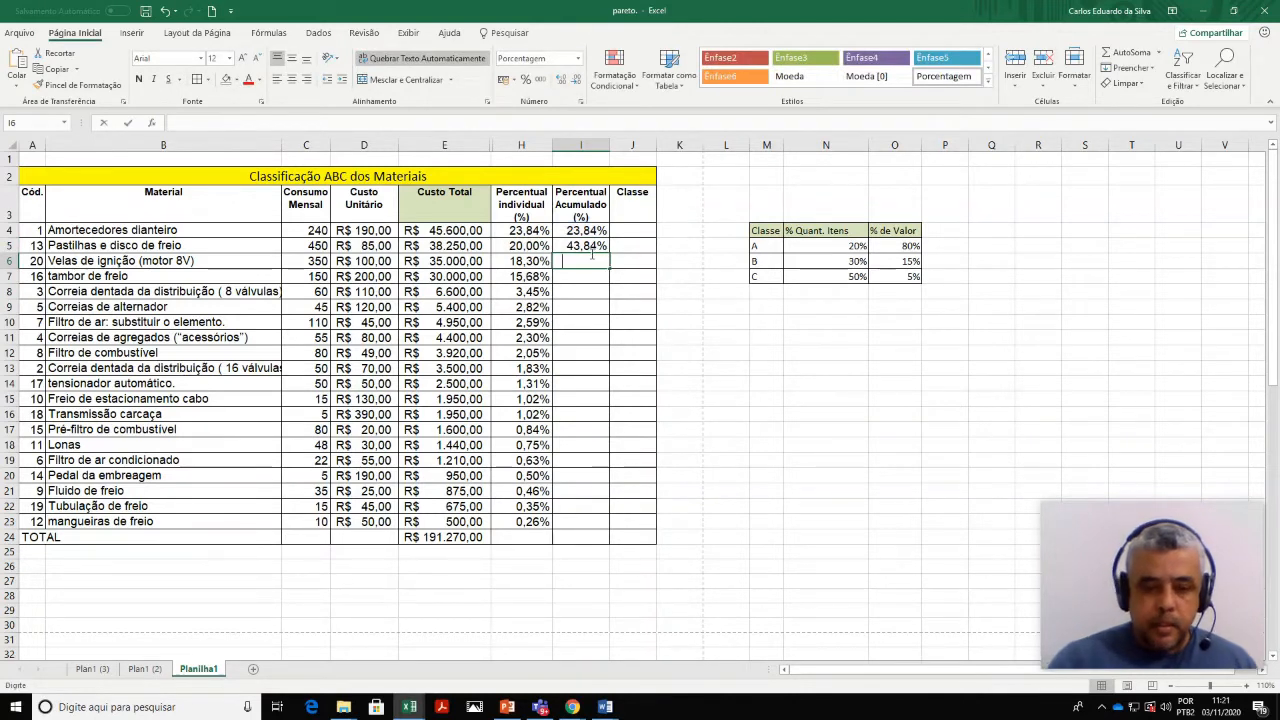
Step: Calculate the third material's Percentual Acumulado in I6 with the formula =I5+H6
{"action": "type", "text": "="}
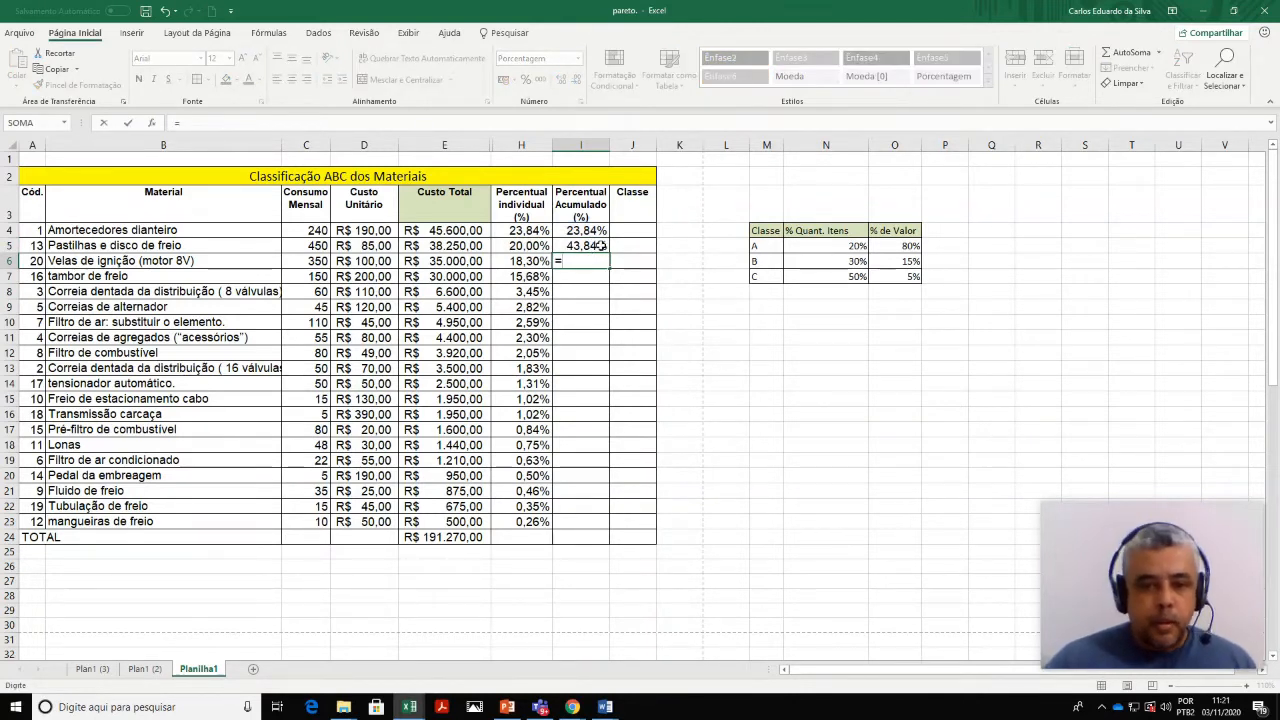
{"action": "left_click", "coordinate": [601, 245]}
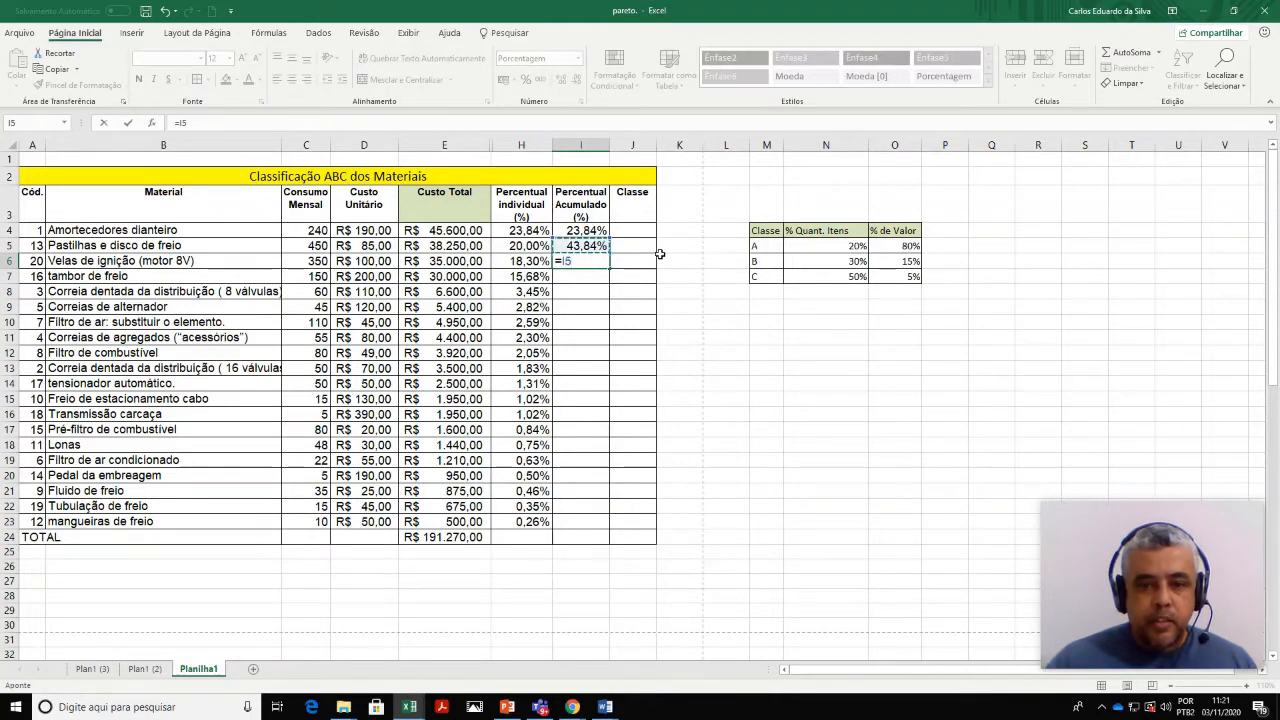
{"action": "type", "text": "+"}
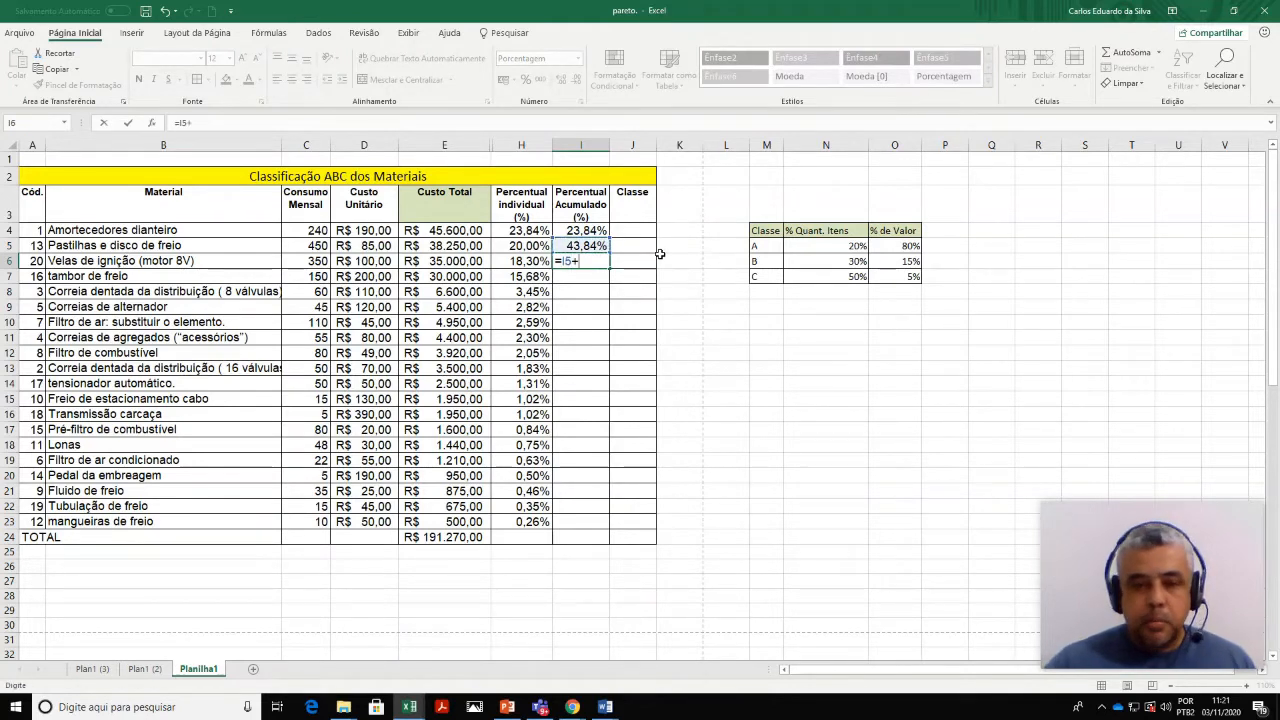
{"action": "left_click", "coordinate": [521, 262]}
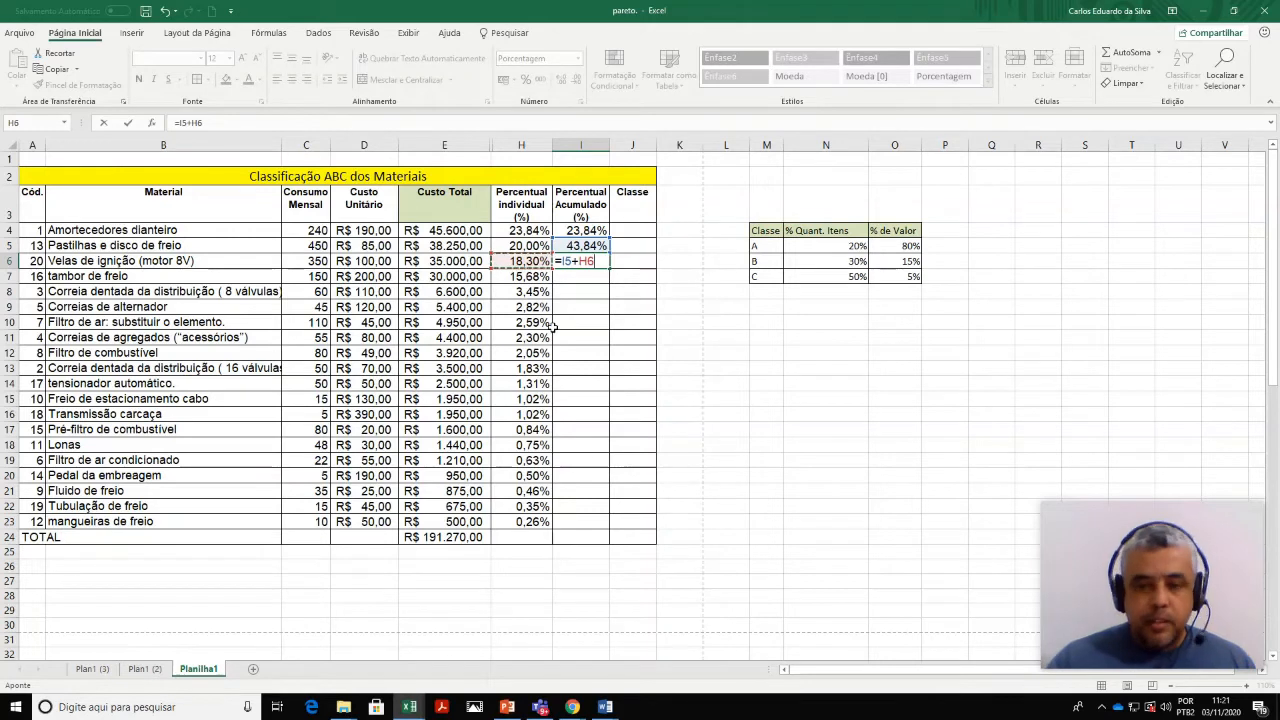
{"action": "key", "text": "Return"}
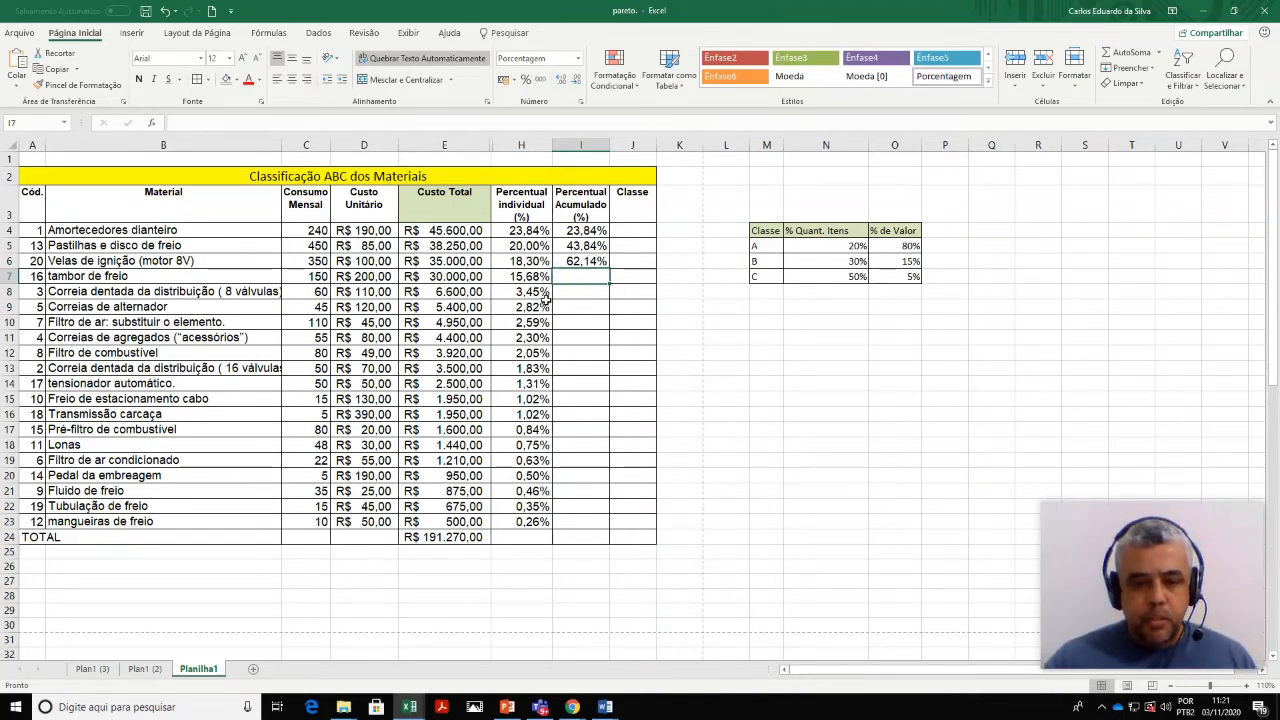
Step: Fill the Percentual Acumulado formula from I6 down to I23 for the remaining materials
{"action": "left_click", "coordinate": [592, 260]}
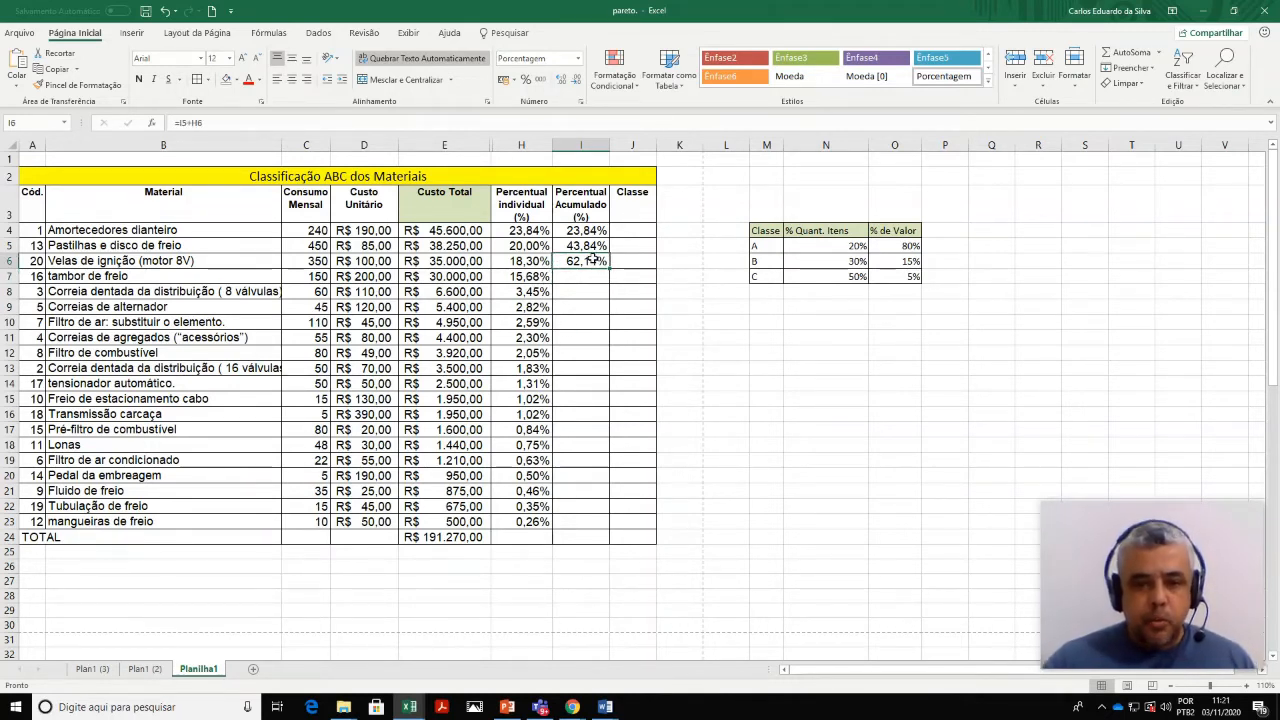
{"action": "left_click_drag", "start_coordinate": [609, 265], "coordinate": [620, 526]}
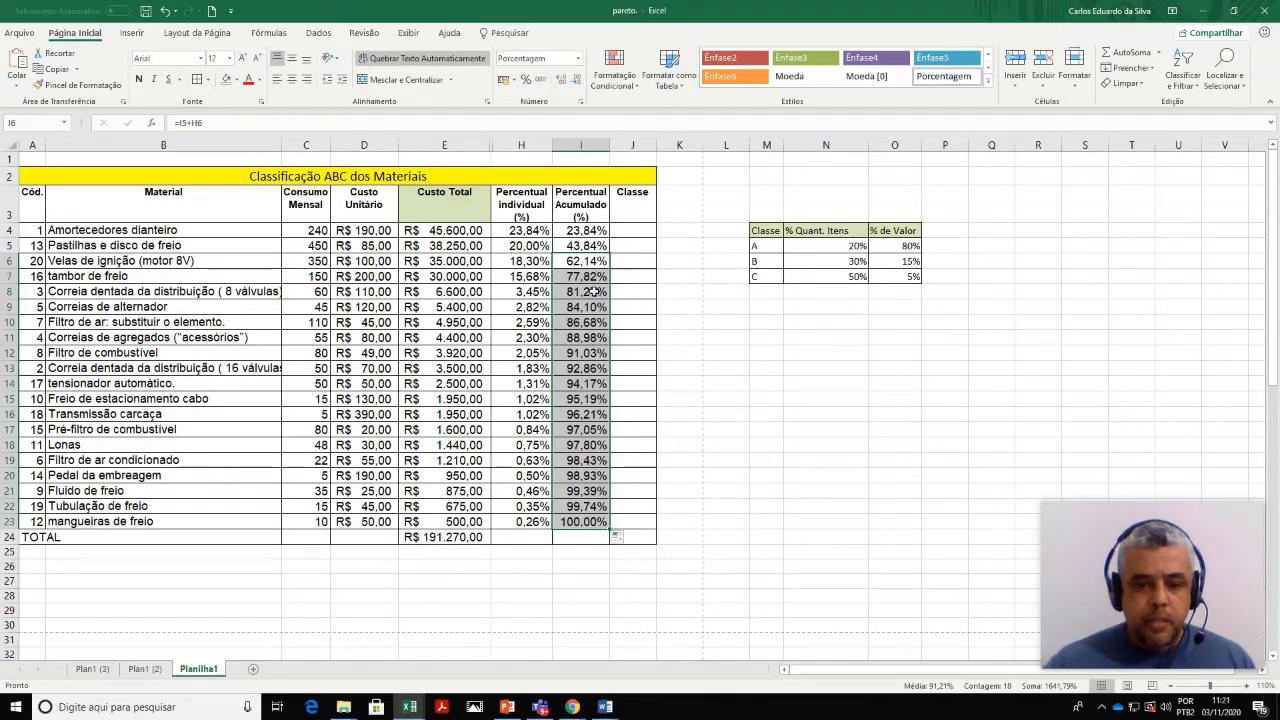
{"action": "left_click", "coordinate": [661, 383]}
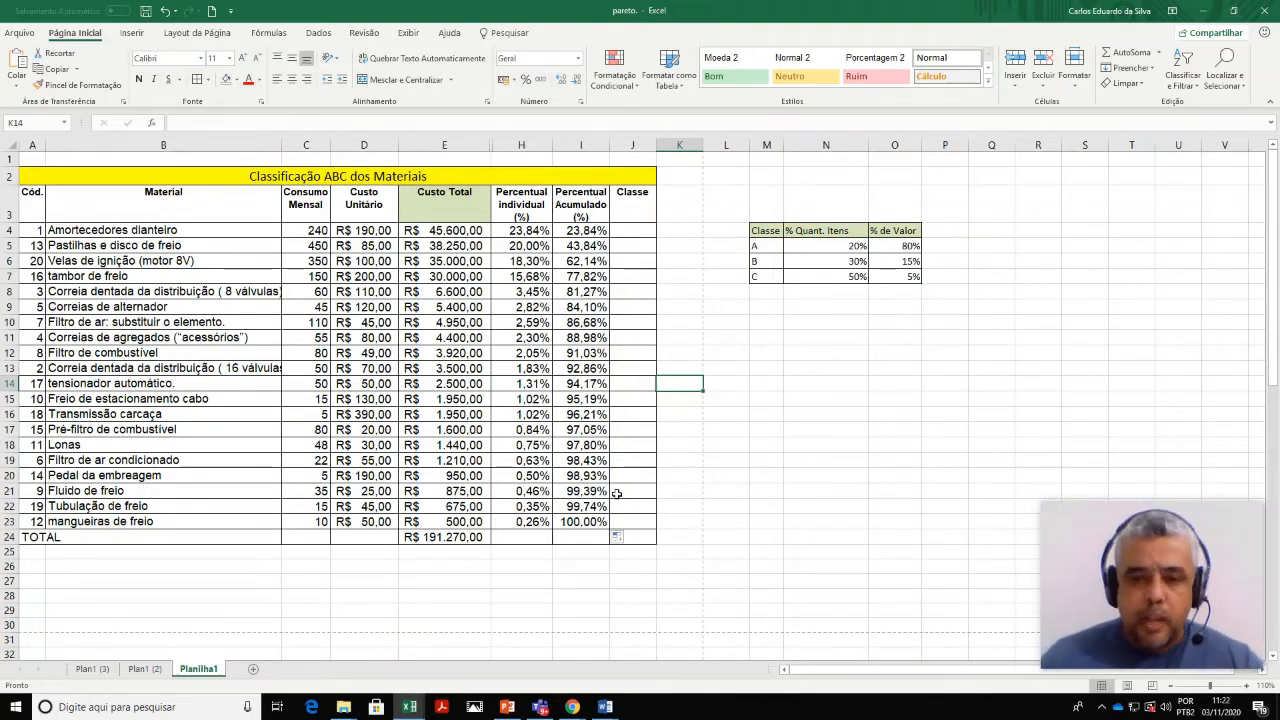
Step: Examine the Classe column, the list of materials and the reference table's item and value percentages, especially those for class A
{"action": "left_click", "coordinate": [784, 389]}
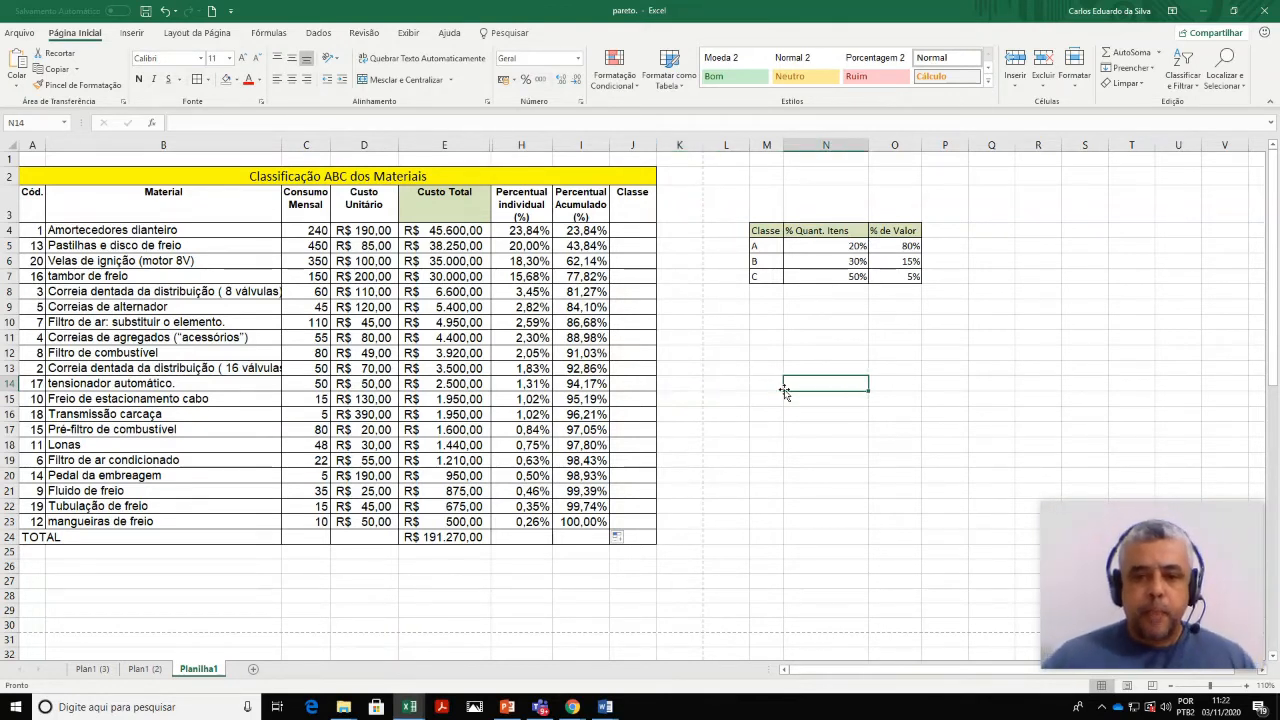
{"action": "left_click", "coordinate": [634, 213]}
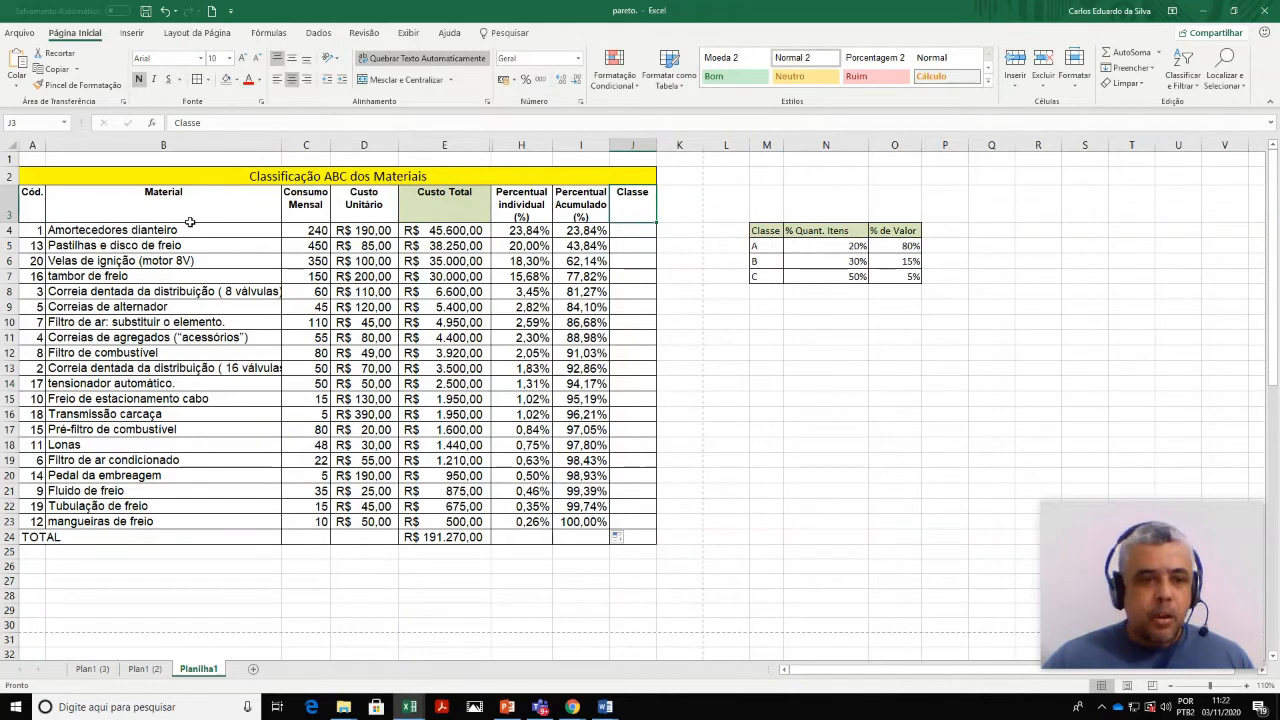
{"action": "left_click_drag", "start_coordinate": [180, 228], "coordinate": [203, 520]}
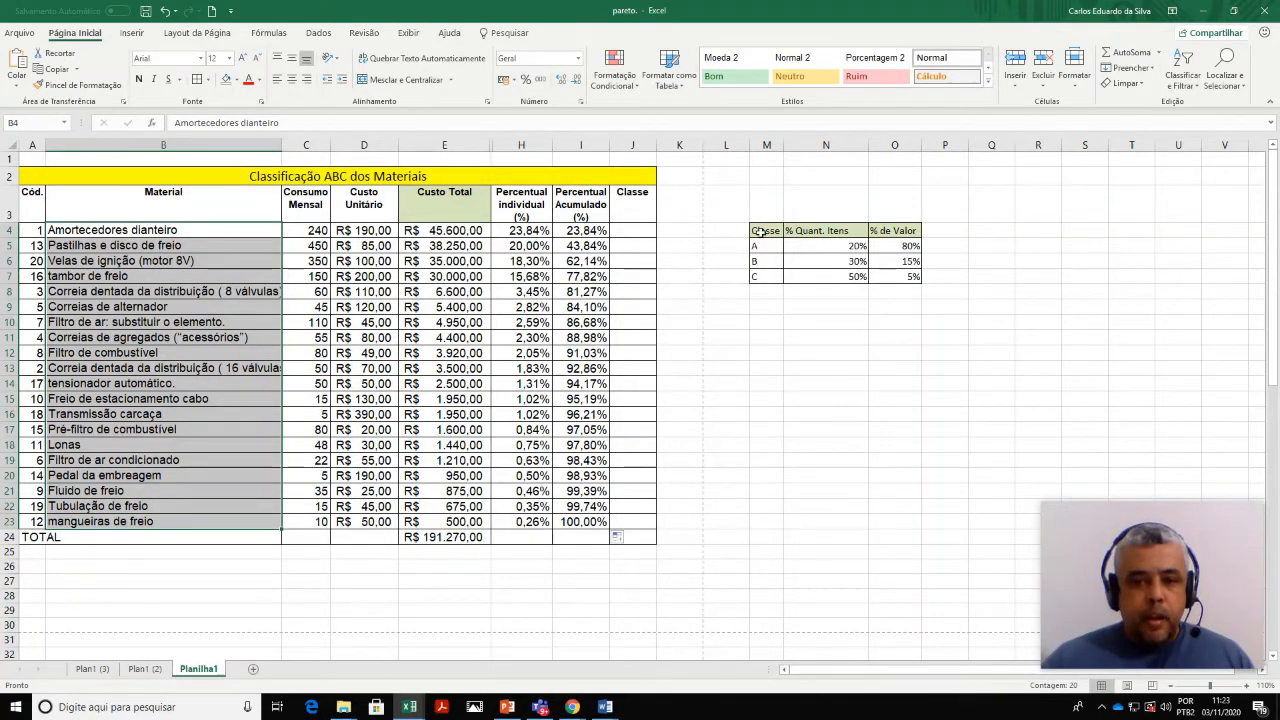
{"action": "left_click_drag", "start_coordinate": [762, 230], "coordinate": [910, 279]}
{"action": "left_click", "coordinate": [1000, 277]}
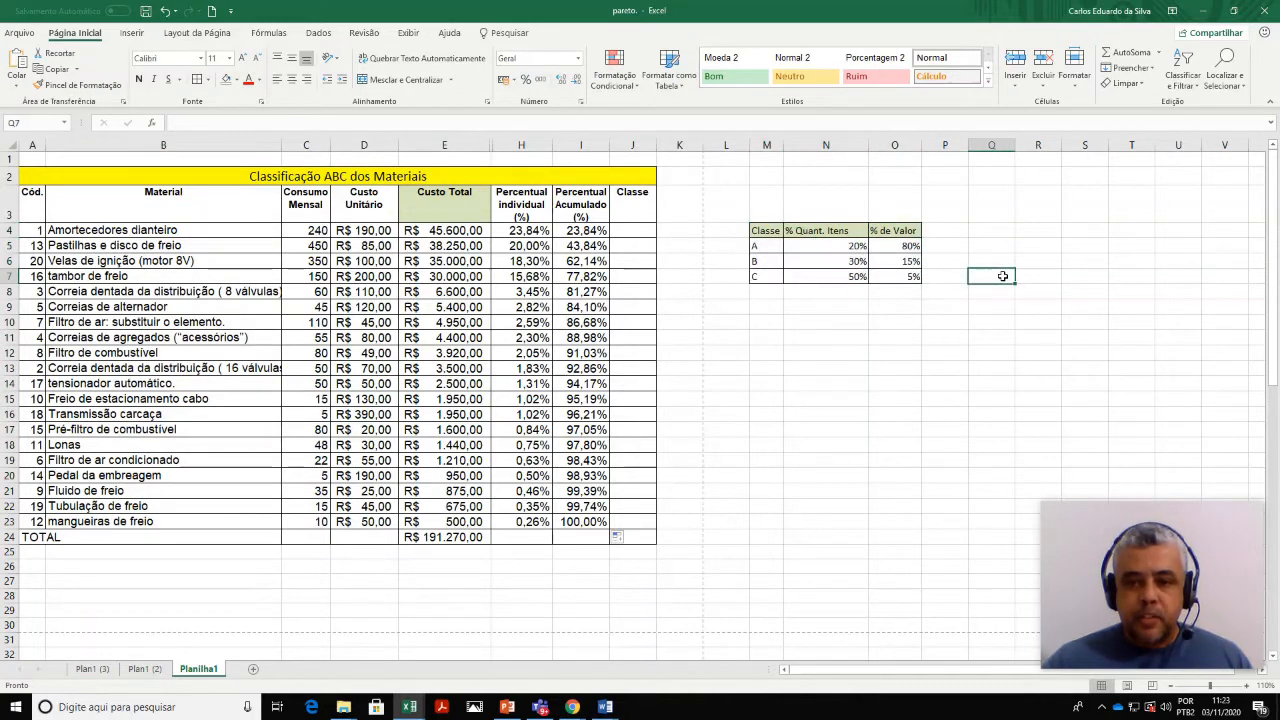
{"action": "left_click", "coordinate": [756, 245]}
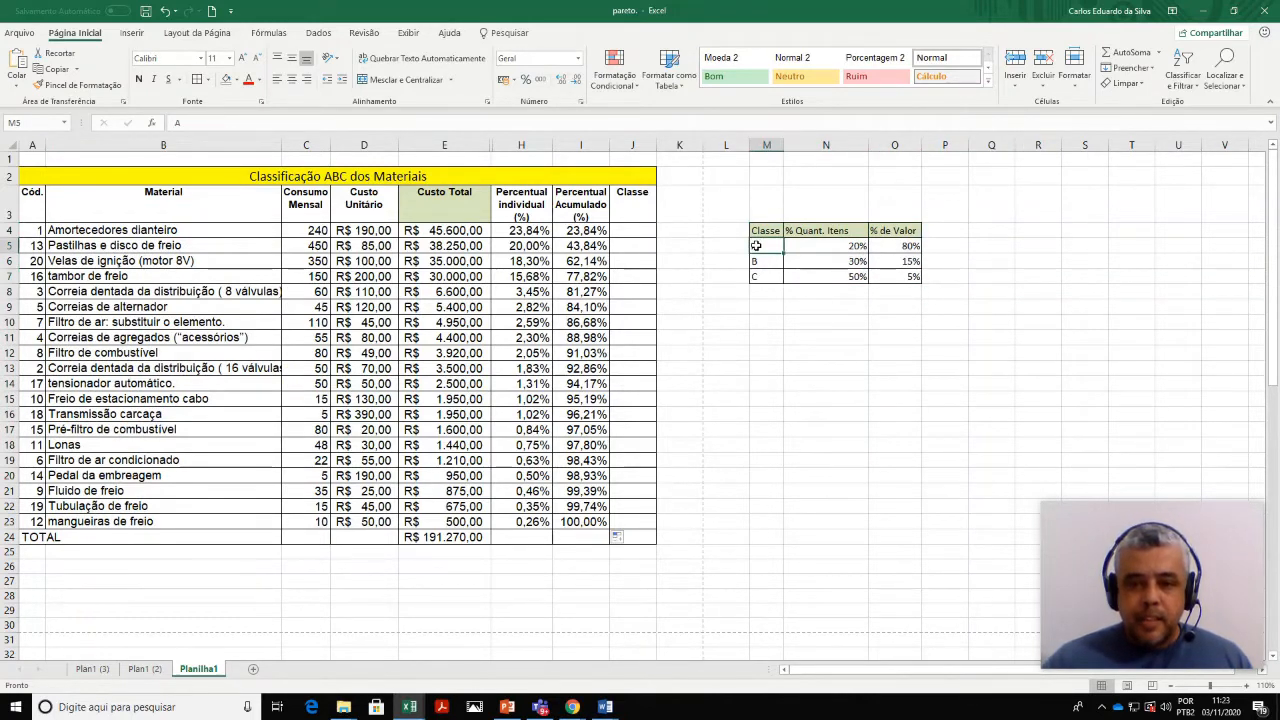
{"action": "left_click", "coordinate": [805, 246]}
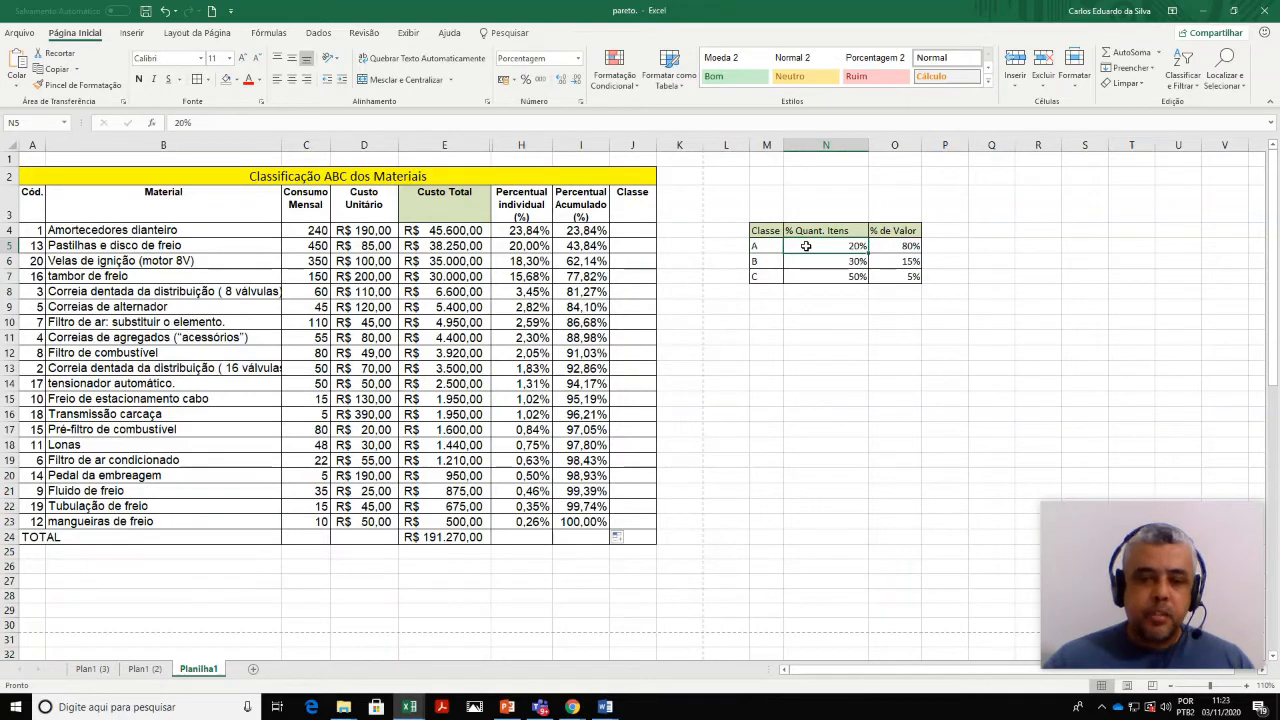
{"action": "left_click", "coordinate": [892, 246]}
Step: Start a class calculation row below the reference table with A in M9 and 20% in N9
{"action": "left_click", "coordinate": [767, 307]}
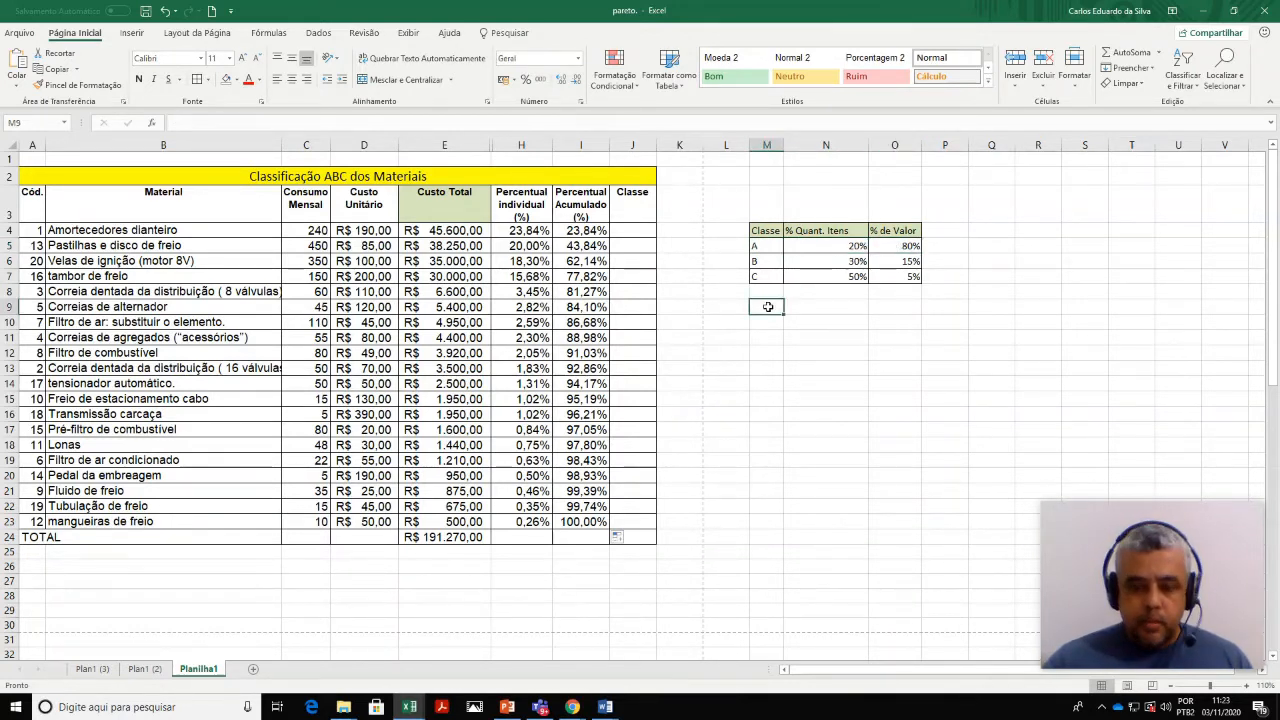
{"action": "type", "text": "A"}
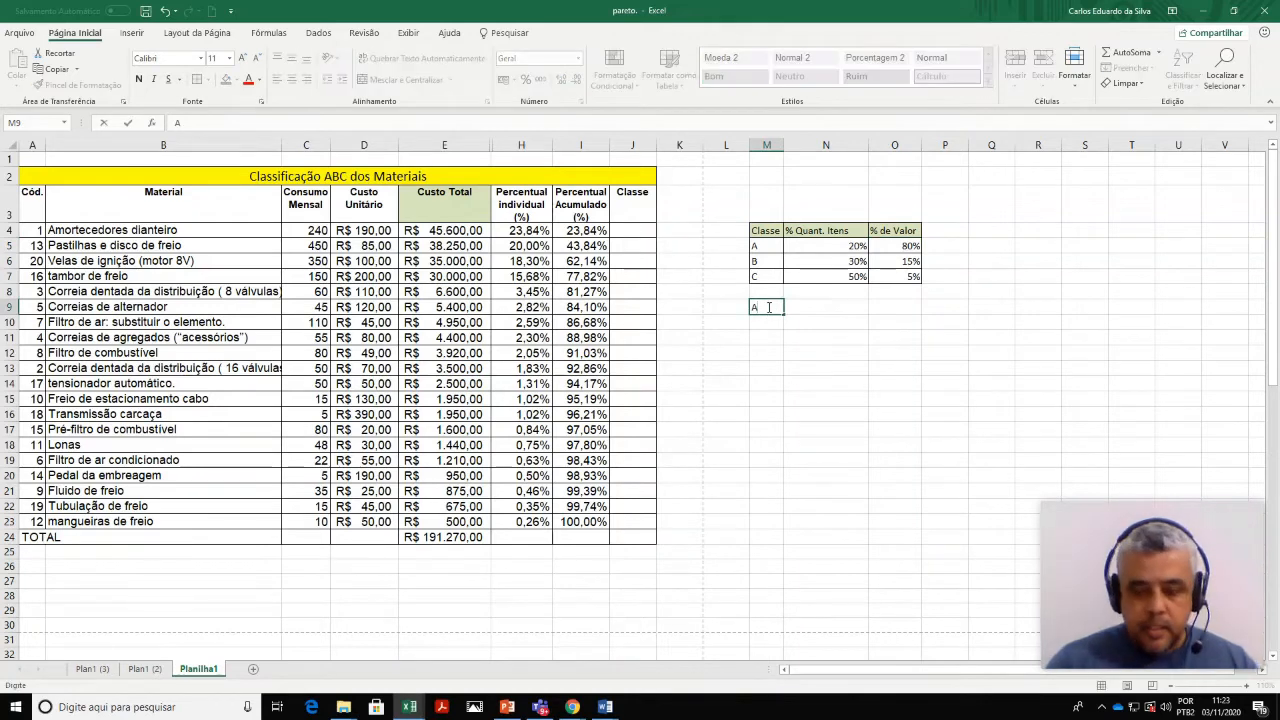
{"action": "key", "text": "Tab"}
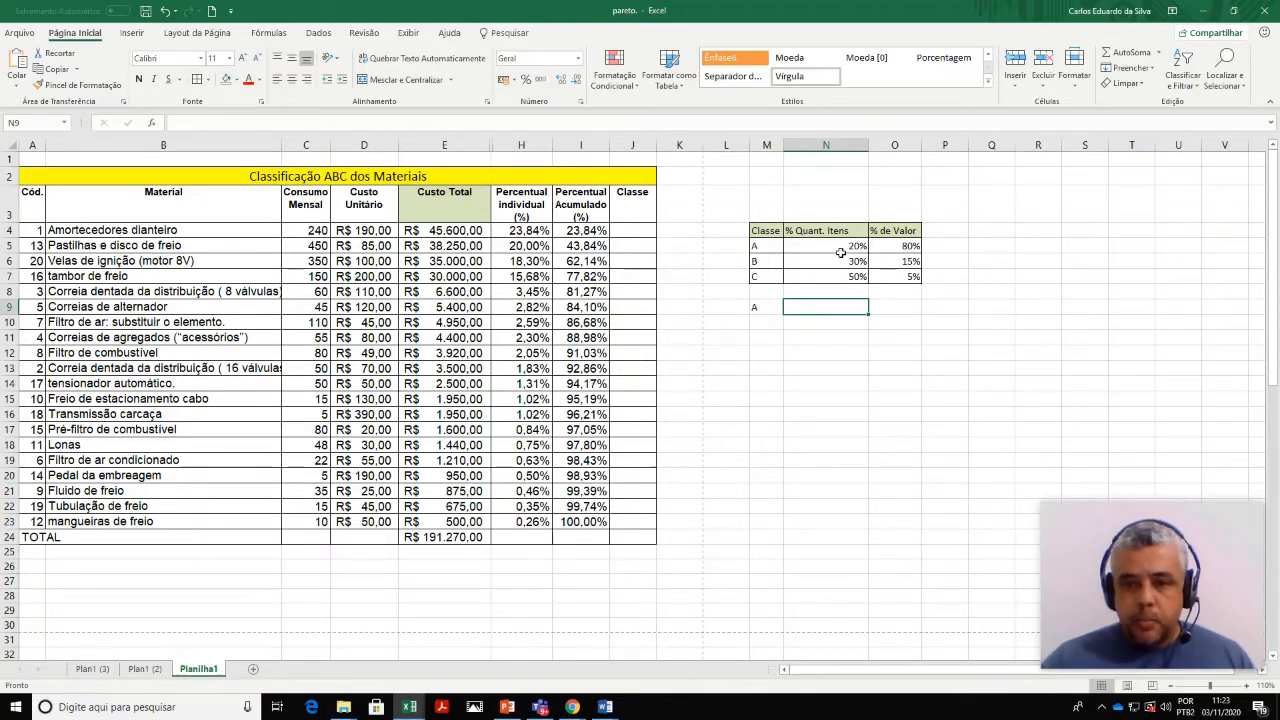
{"action": "type", "text": "20"}
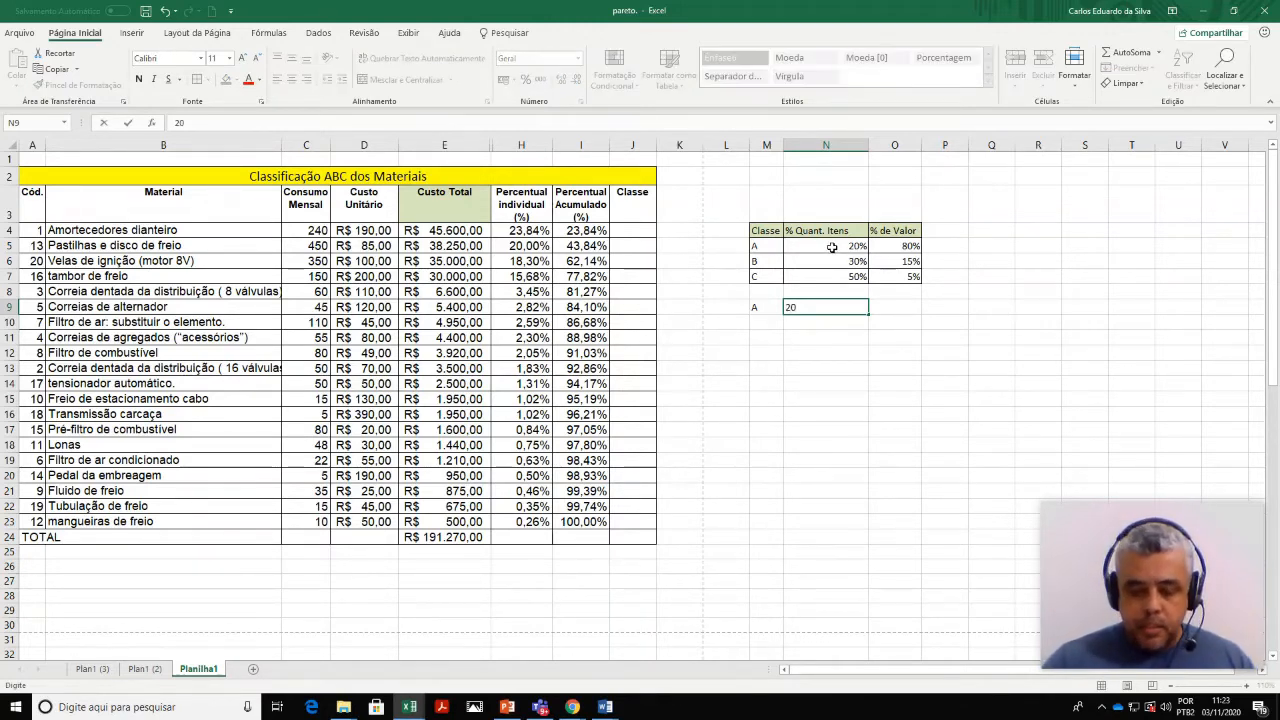
{"action": "type", "text": "%"}
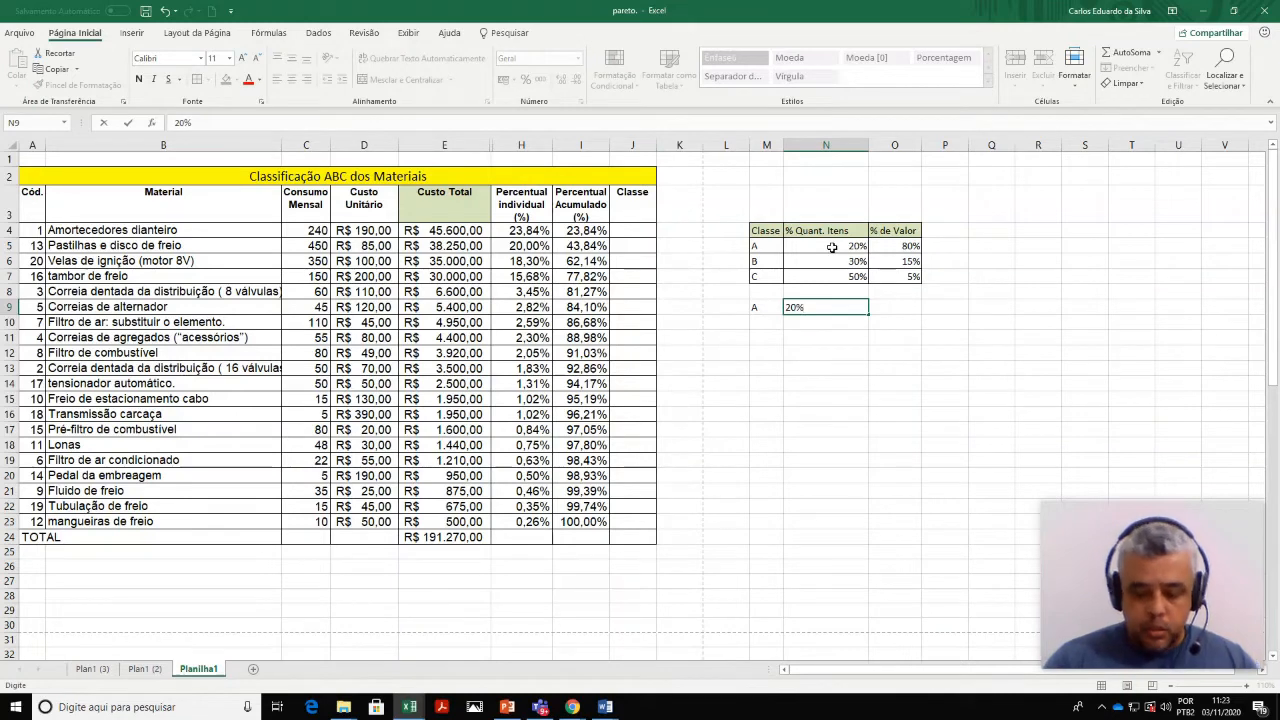
{"action": "key", "text": "Tab"}
Step: Enter the heading Itens in O8, above the item quantity cell of the class A row
{"action": "key", "text": "Up"}
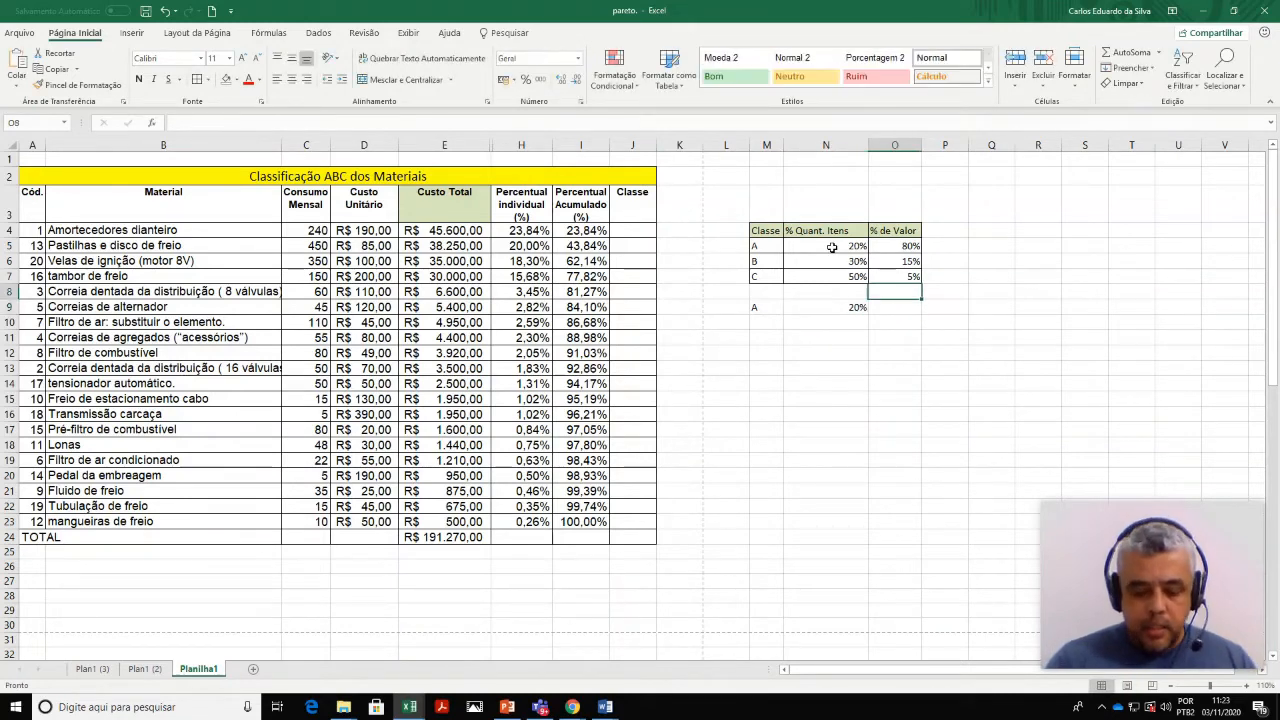
{"action": "type", "text": "(tens"}
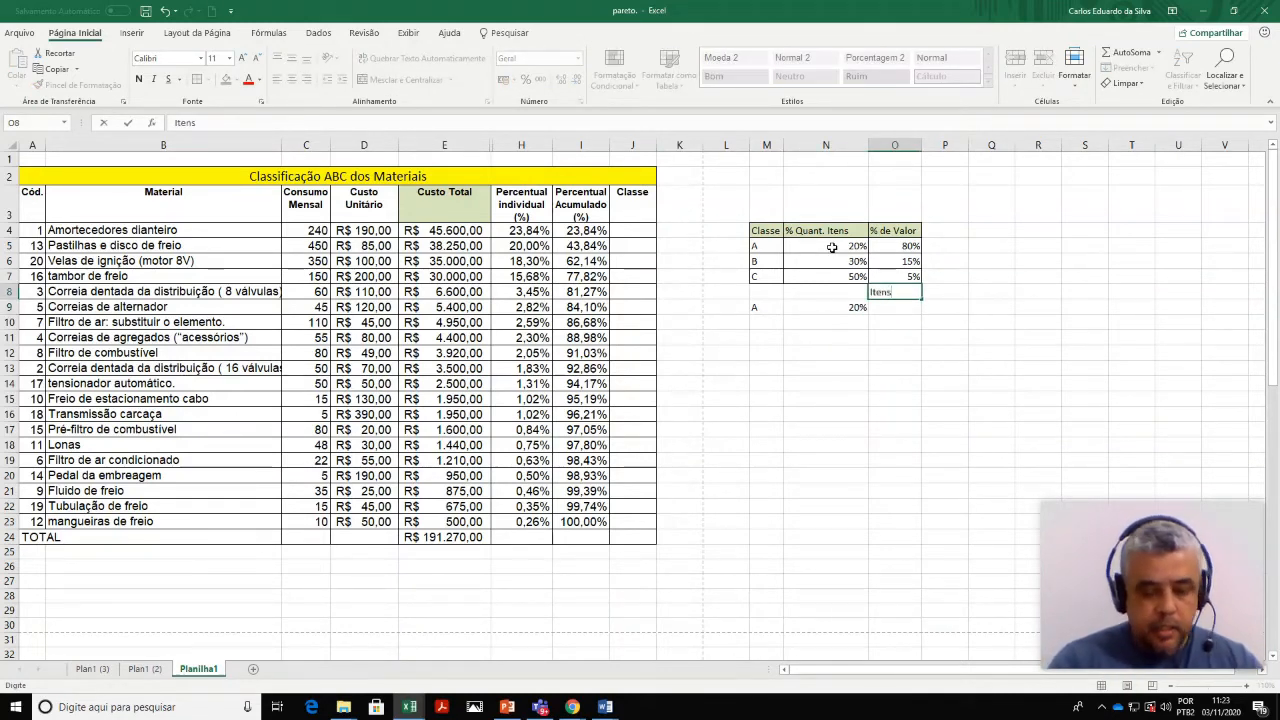
{"action": "key", "text": "Return"}
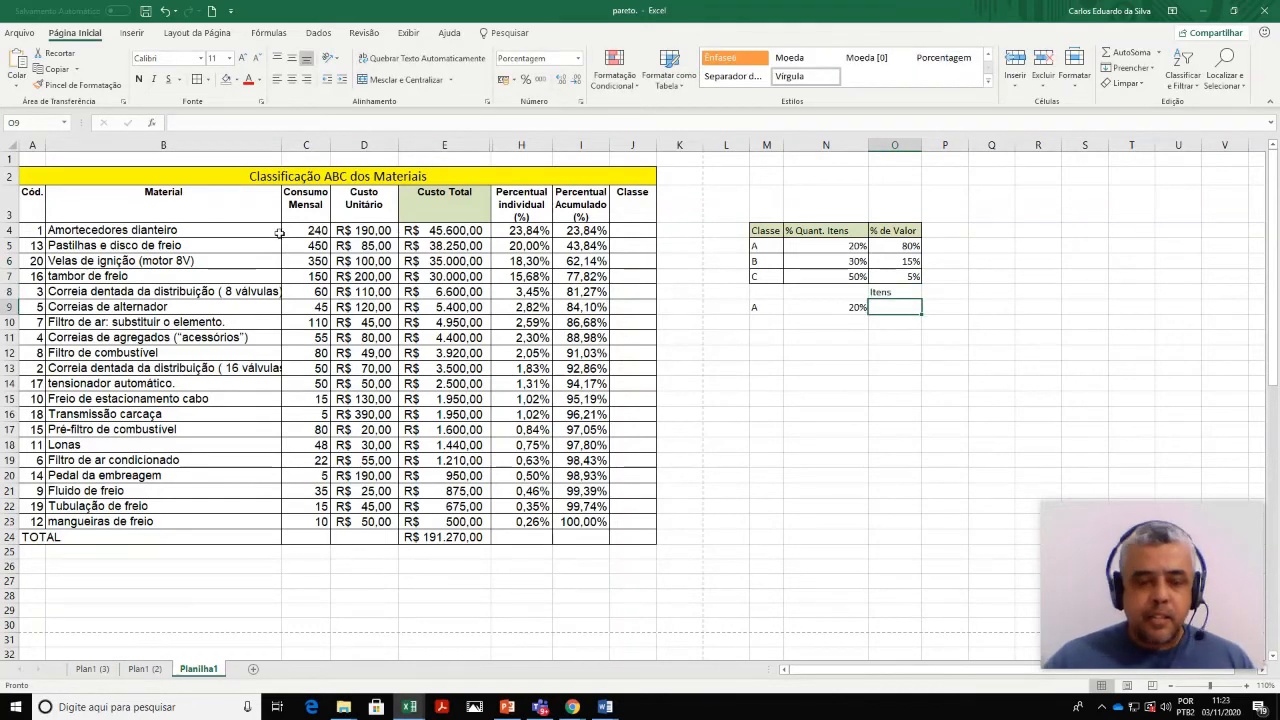
Step: Select the materials in B4:B23 to count them and enter 20 as the item quantity in O9
{"action": "left_click", "coordinate": [95, 228]}
{"action": "left_click_drag", "start_coordinate": [95, 228], "coordinate": [127, 516]}
{"action": "left_click", "coordinate": [886, 308]}
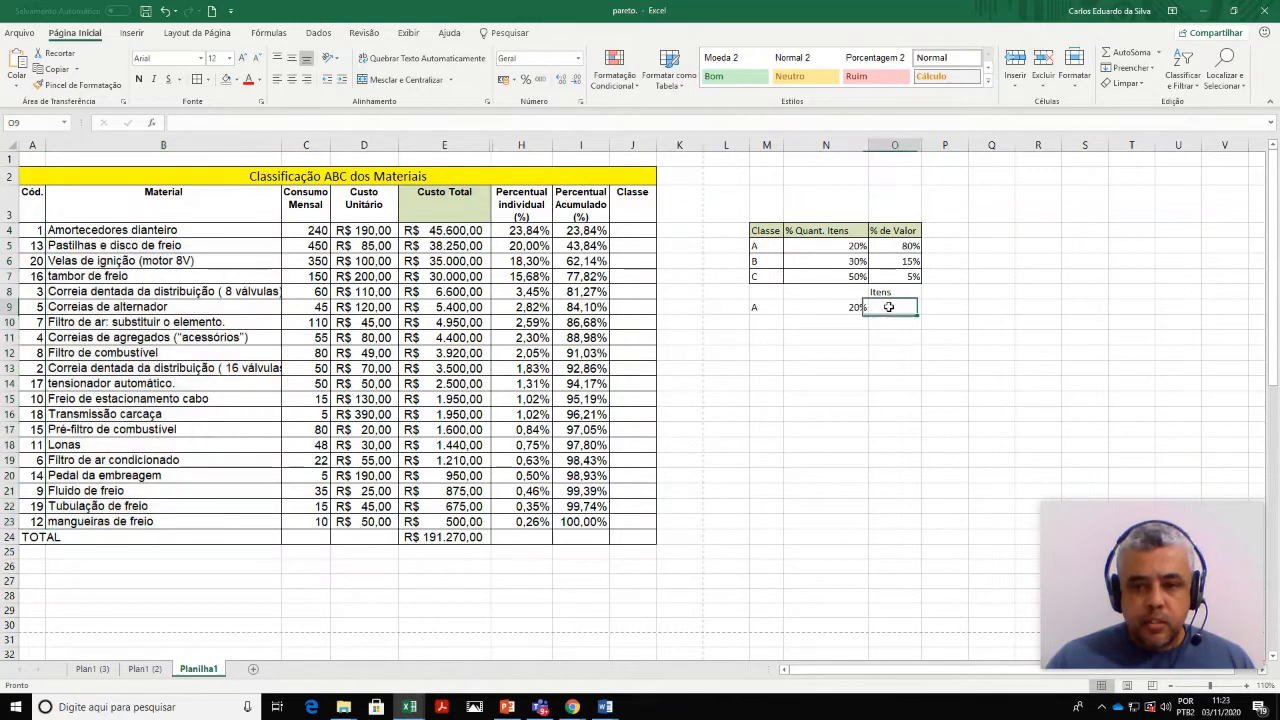
{"action": "type", "text": "20"}
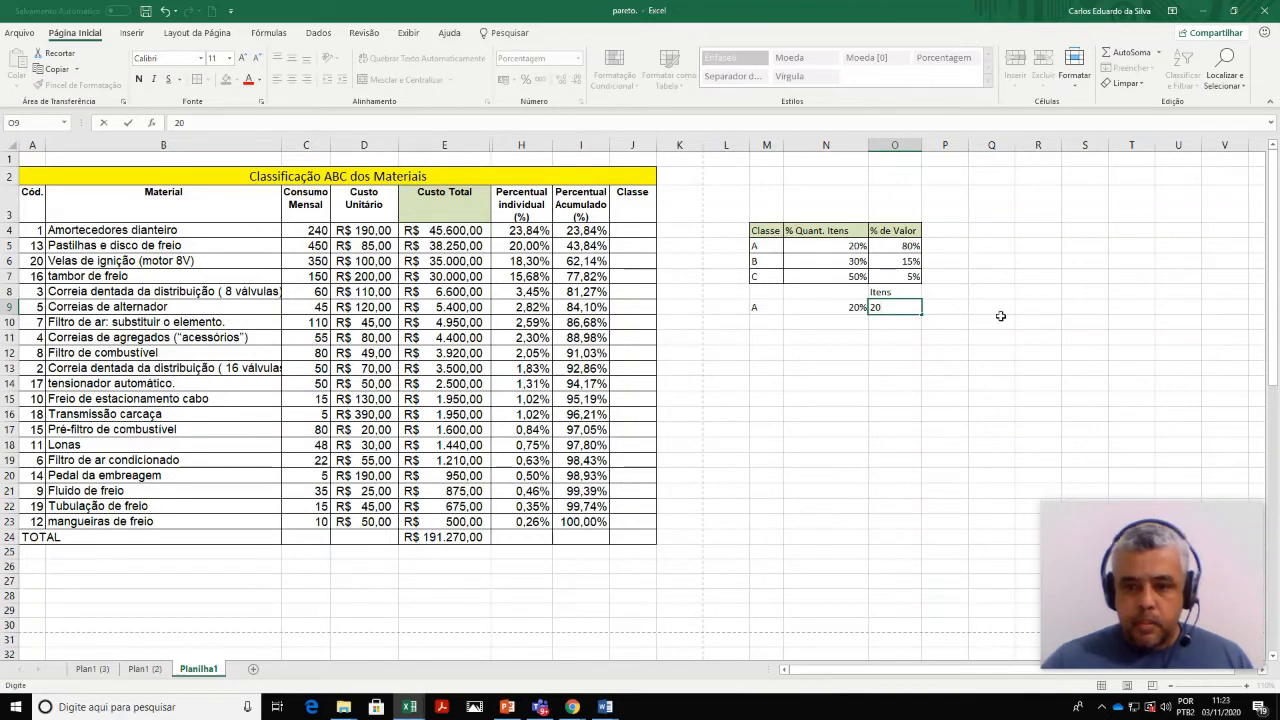
{"action": "key", "text": "Return"}
Step: Change the number format of O9 from percentage to Geral and enter 20 again
{"action": "left_click", "coordinate": [895, 309]}
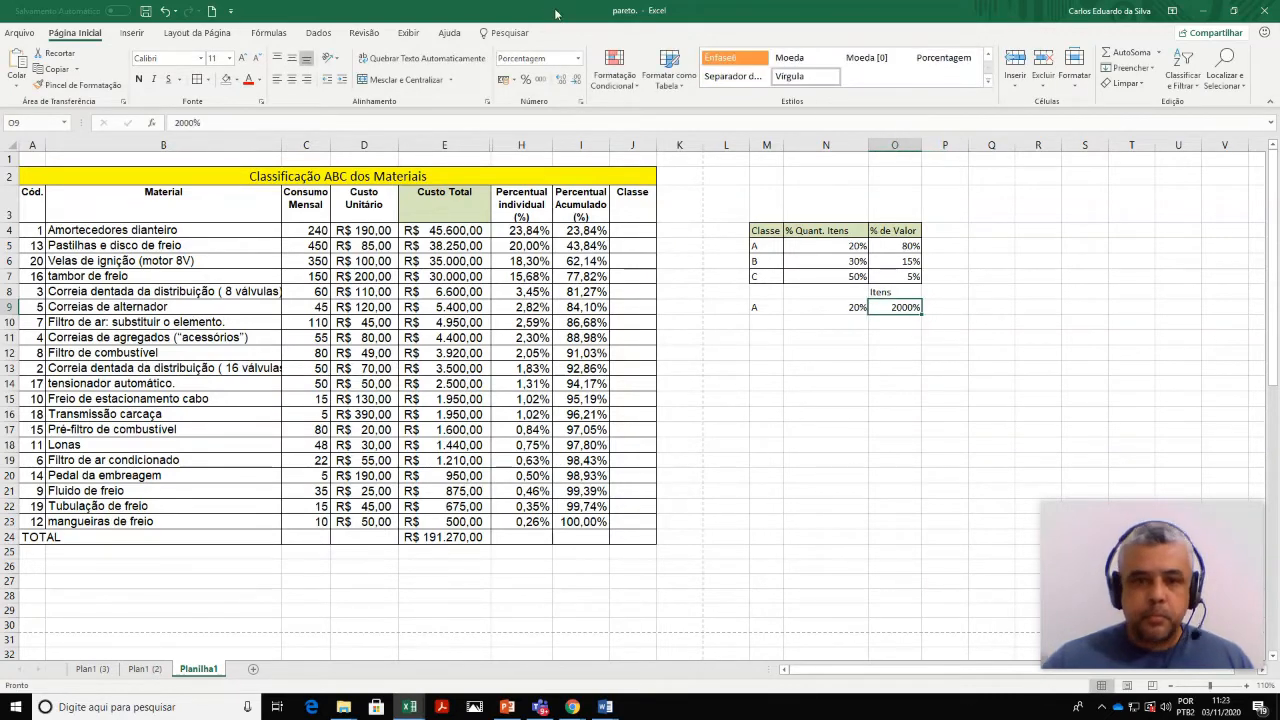
{"action": "left_click", "coordinate": [577, 58]}
{"action": "left_click", "coordinate": [538, 88]}
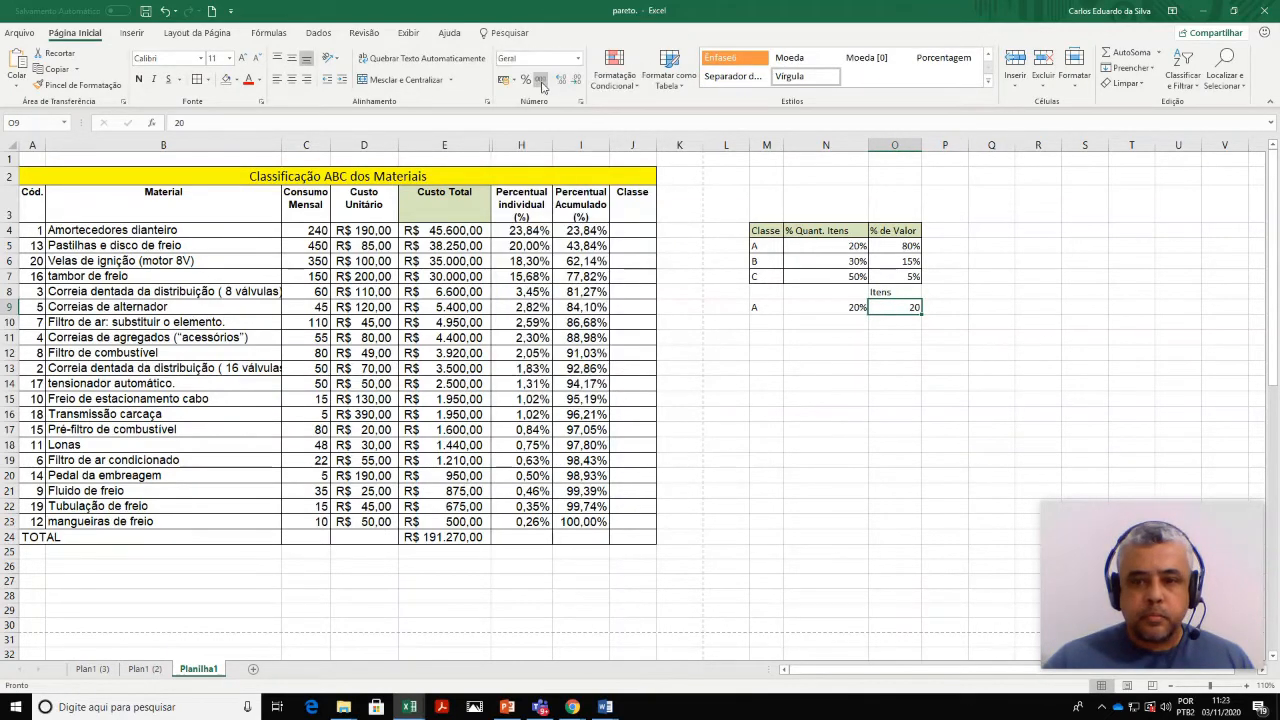
{"action": "type", "text": "20"}
Step: Calculate the number of class A items in P9 with the formula =N9*O9
{"action": "left_click", "coordinate": [942, 307]}
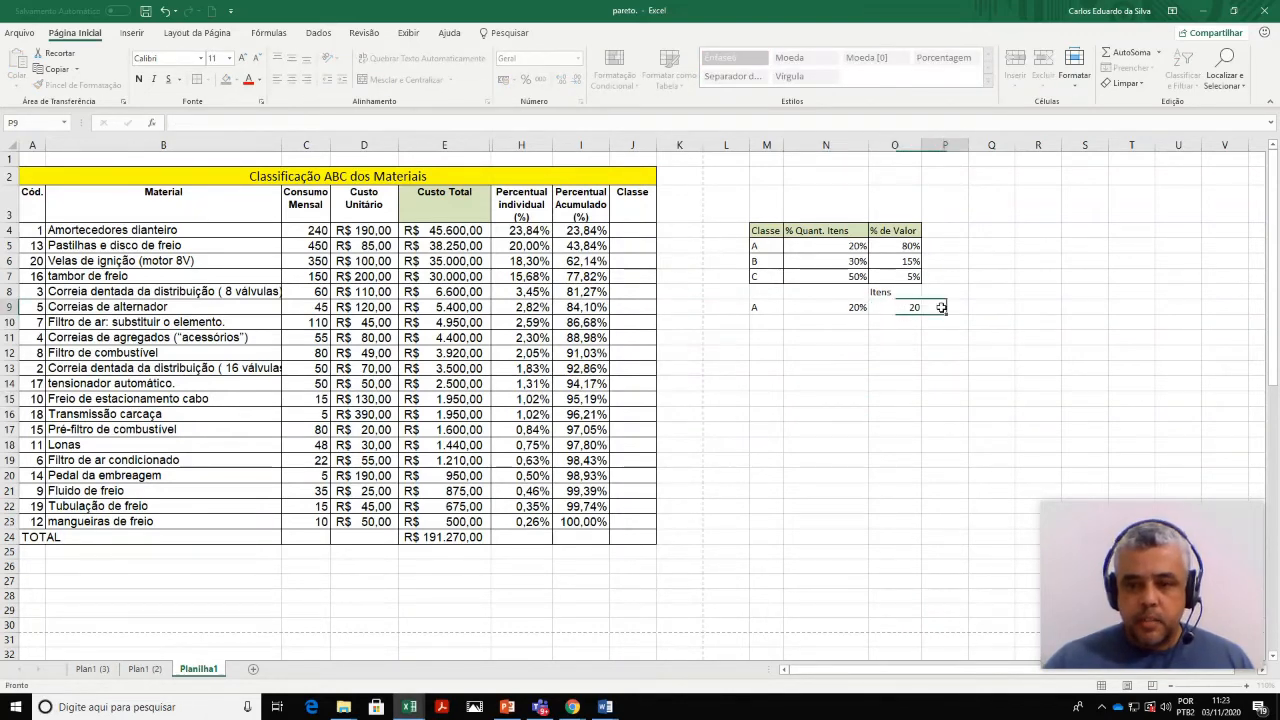
{"action": "type", "text": "="}
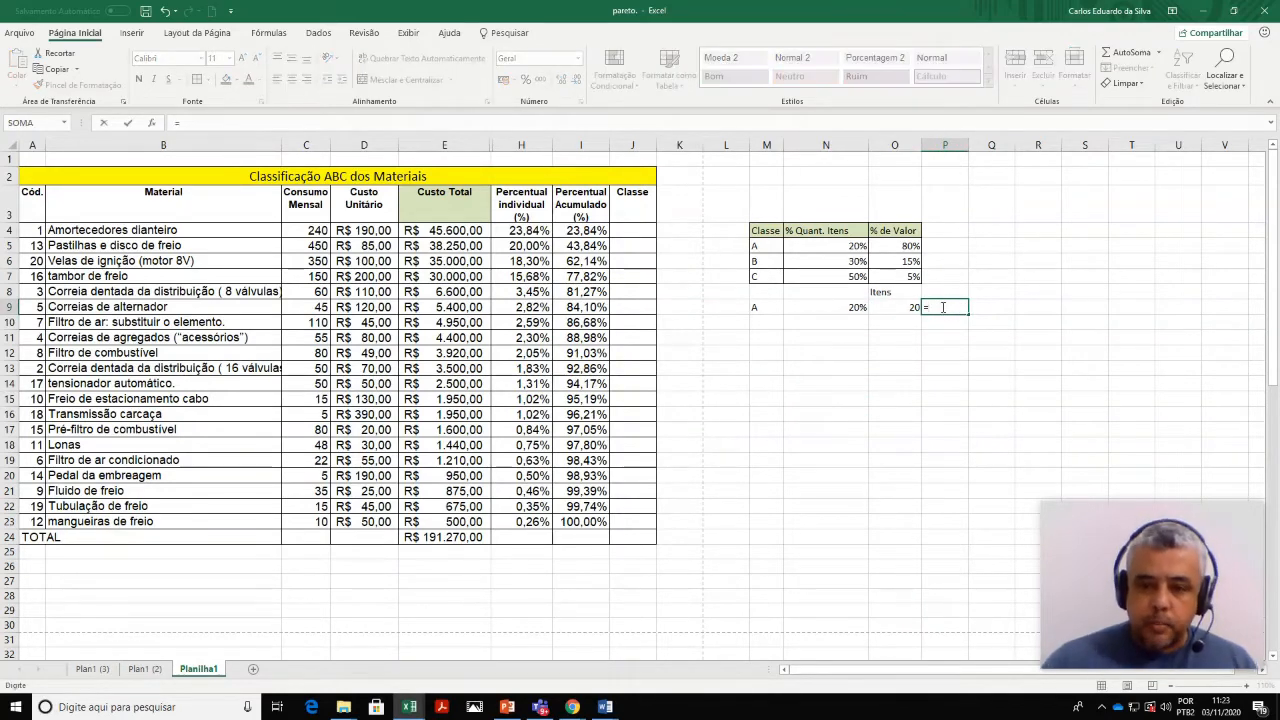
{"action": "left_click", "coordinate": [848, 308]}
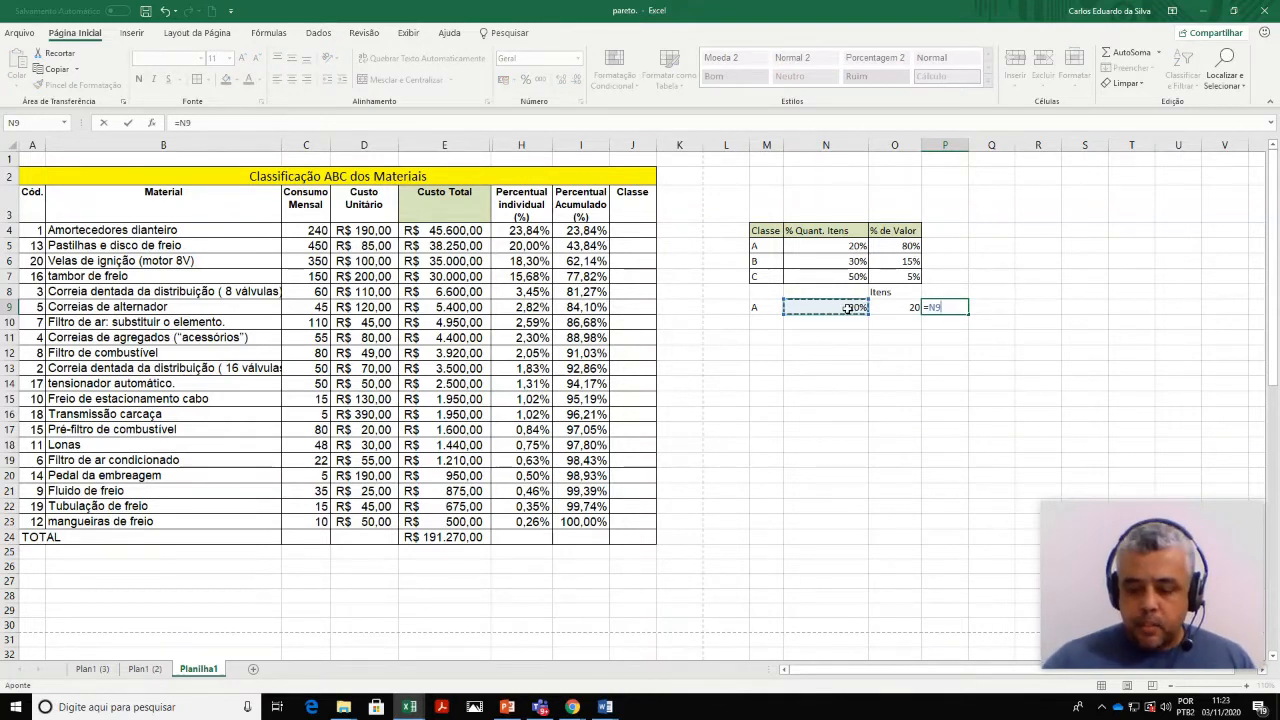
{"action": "type", "text": "*"}
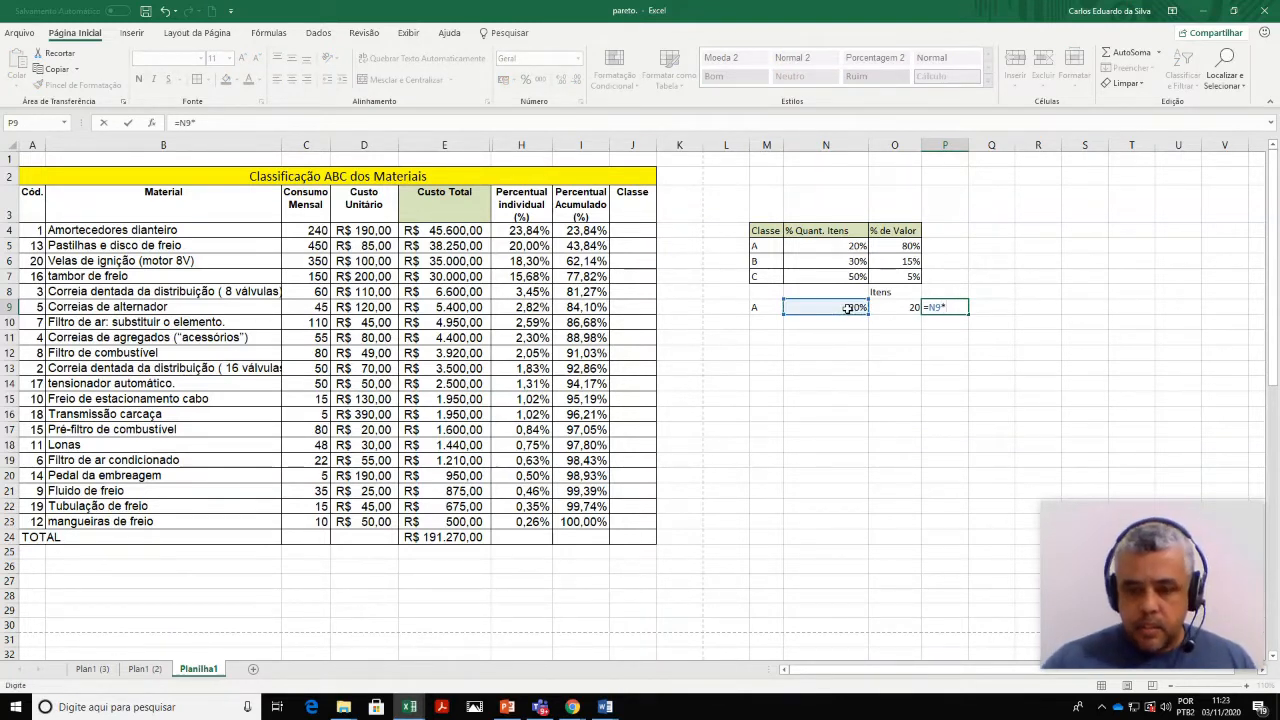
{"action": "left_click", "coordinate": [888, 309]}
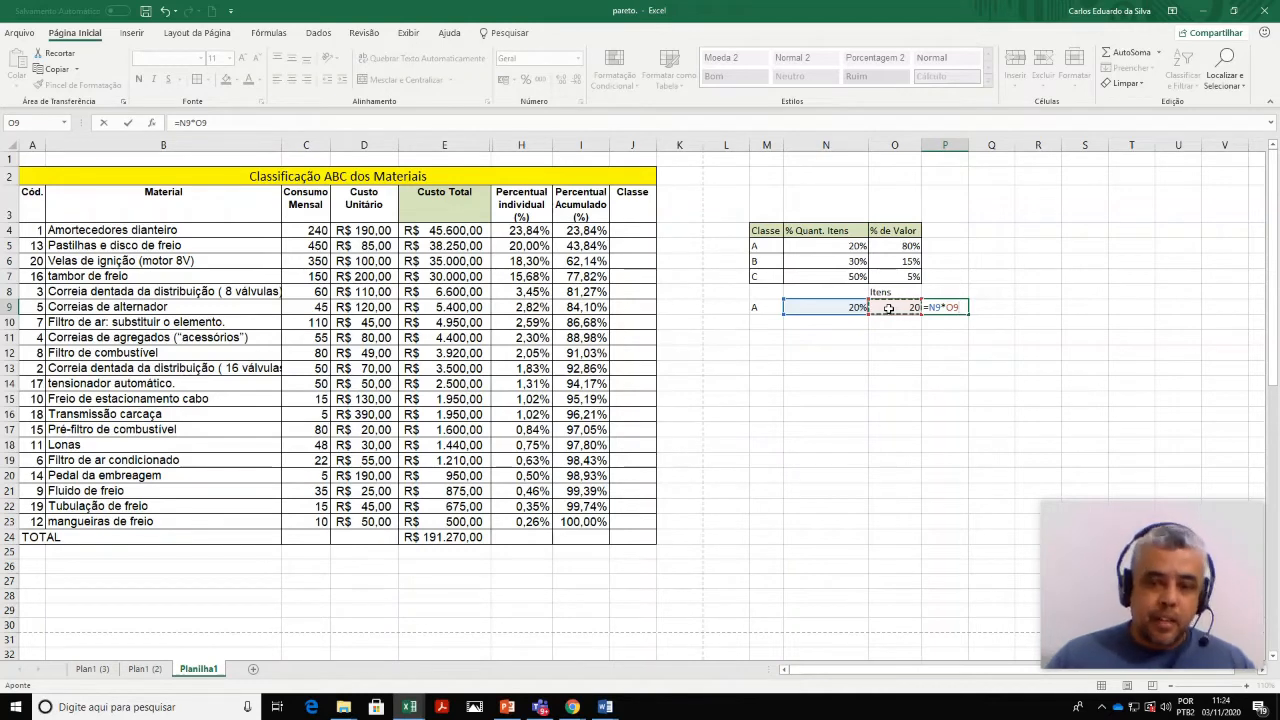
{"action": "key", "text": "Return"}
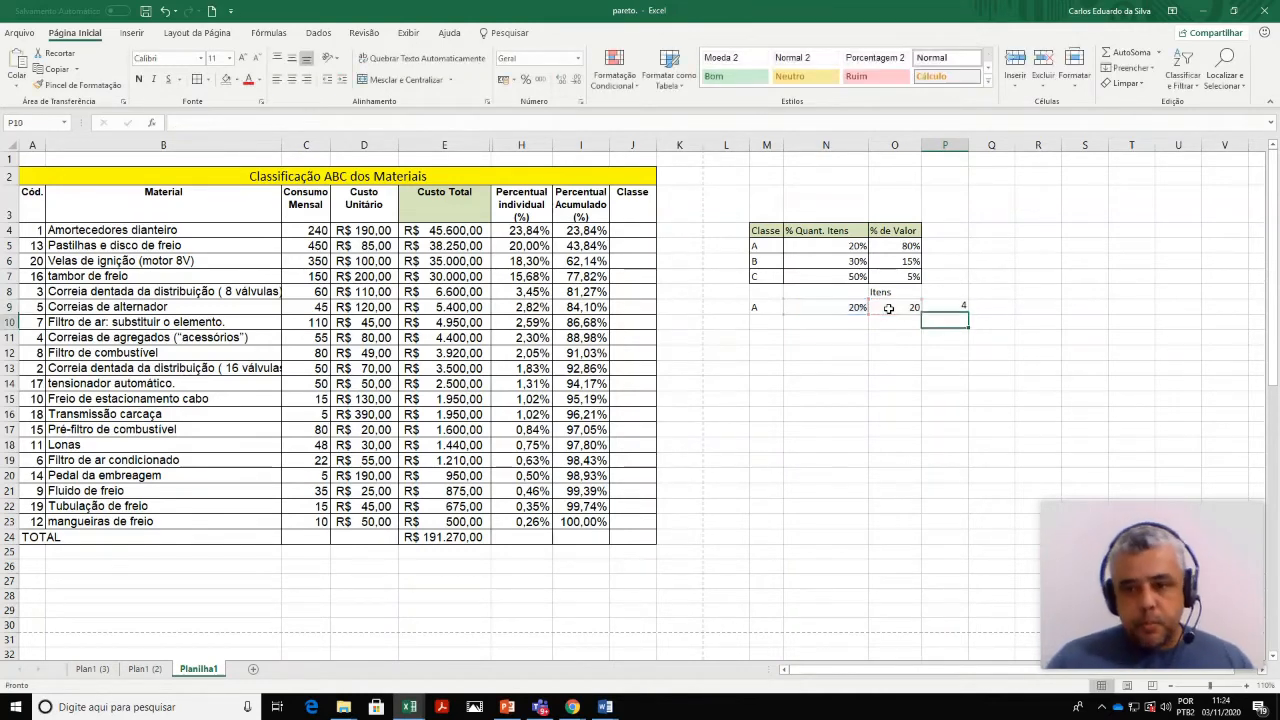
Step: Label the calculated class A quantity by entering itens in Q9
{"action": "left_click", "coordinate": [1003, 308]}
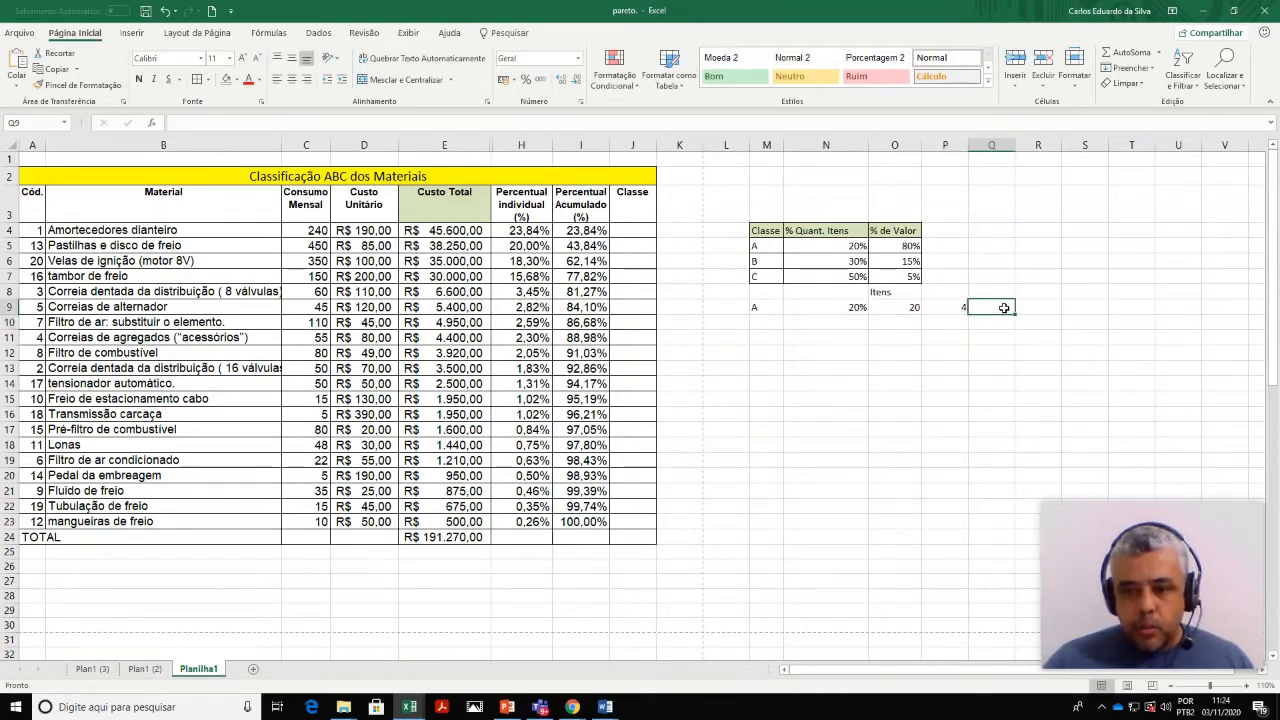
{"action": "type", "text": "itens"}
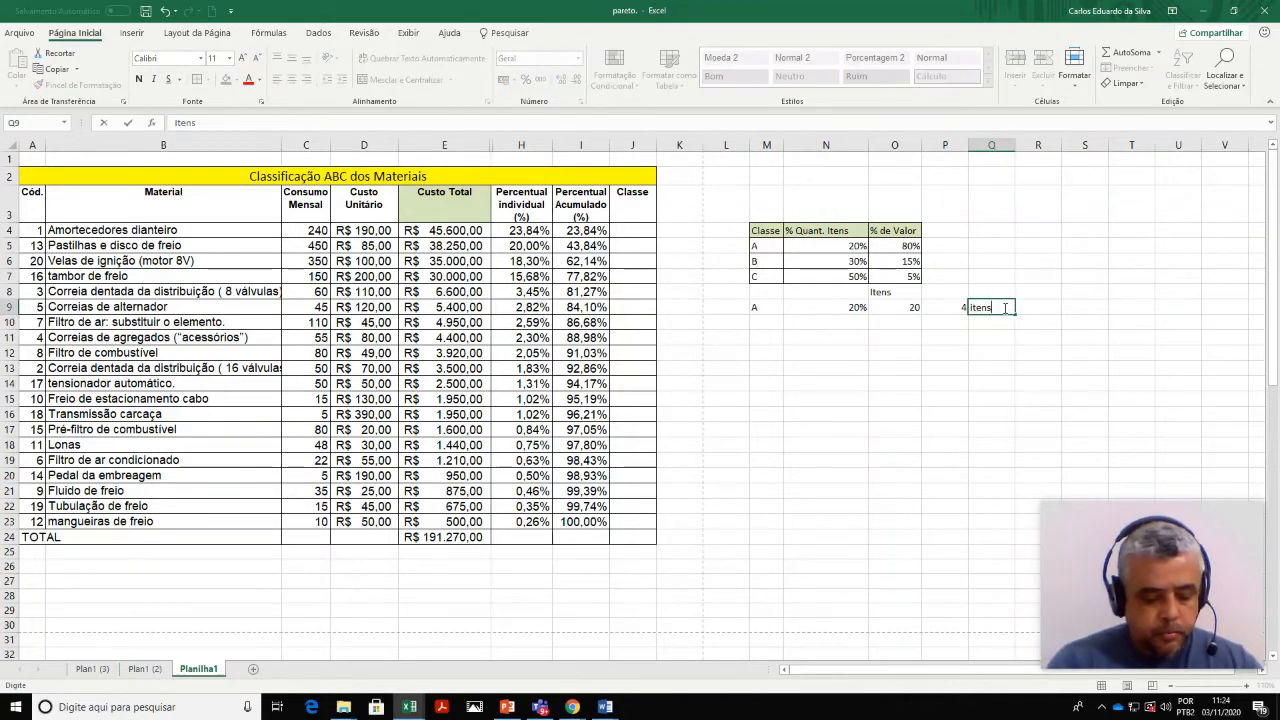
{"action": "key", "text": "Return"}
{"action": "left_click", "coordinate": [1003, 308]}
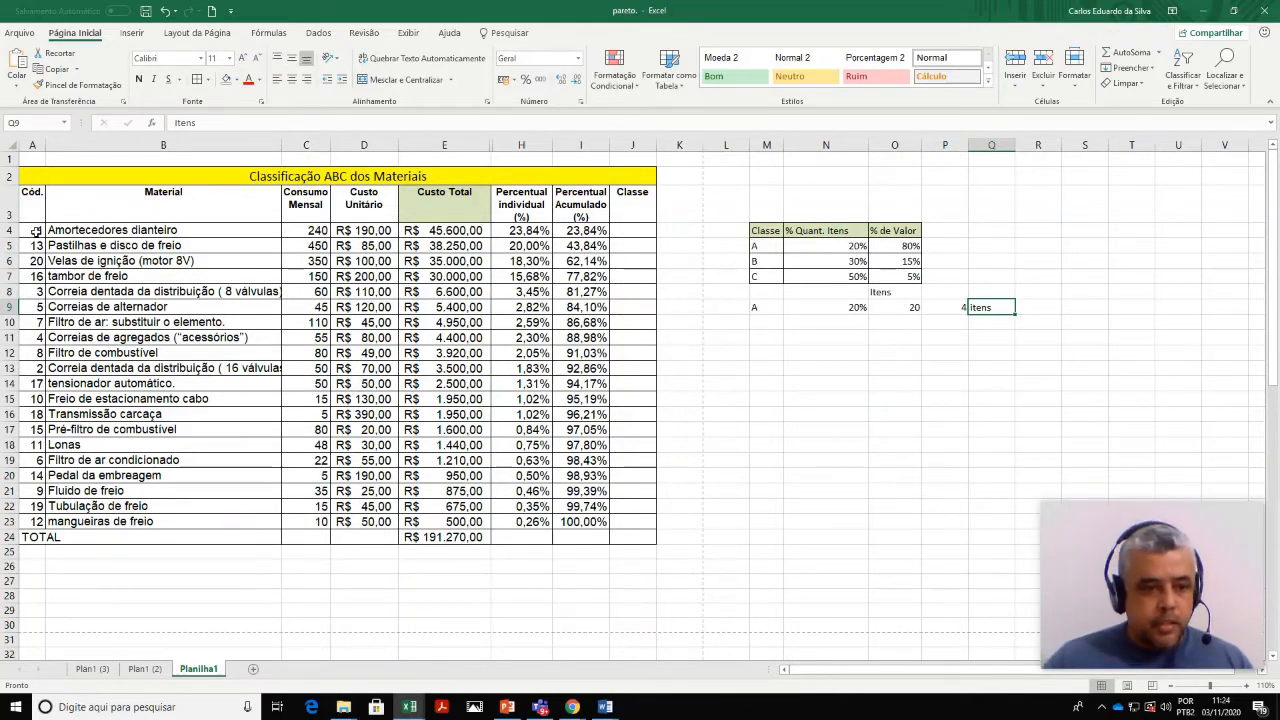
Step: Shade the first four material rows, A4:J7, with a light orange fill
{"action": "left_click_drag", "start_coordinate": [35, 231], "coordinate": [622, 281]}
{"action": "left_click", "coordinate": [236, 79]}
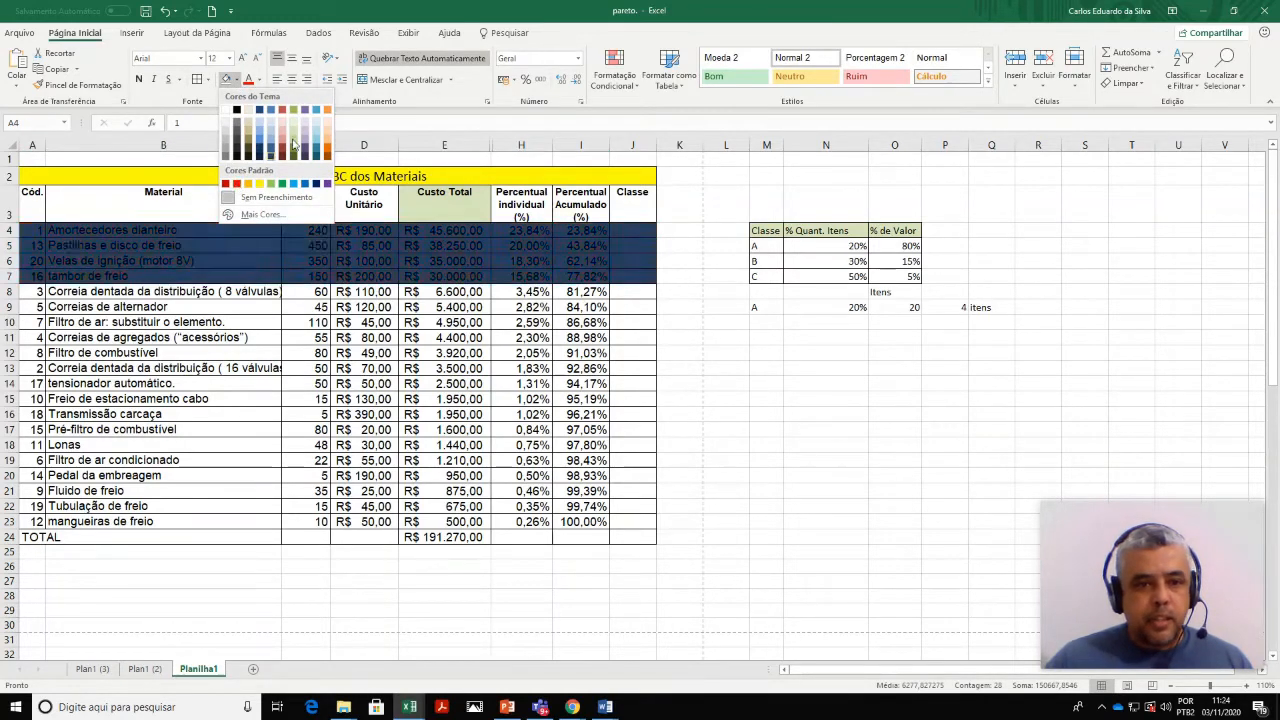
{"action": "left_click", "coordinate": [331, 121]}
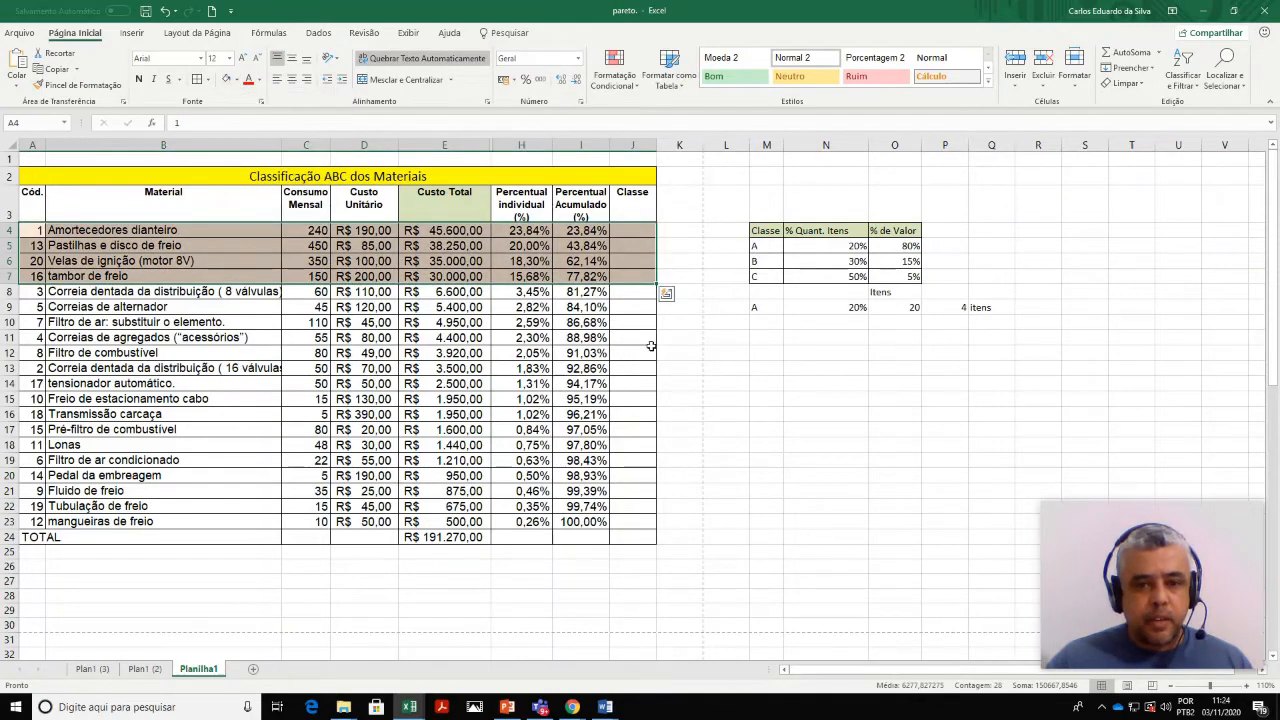
Step: Enter A as the class in J4 and copy it down through J7
{"action": "left_click", "coordinate": [625, 234]}
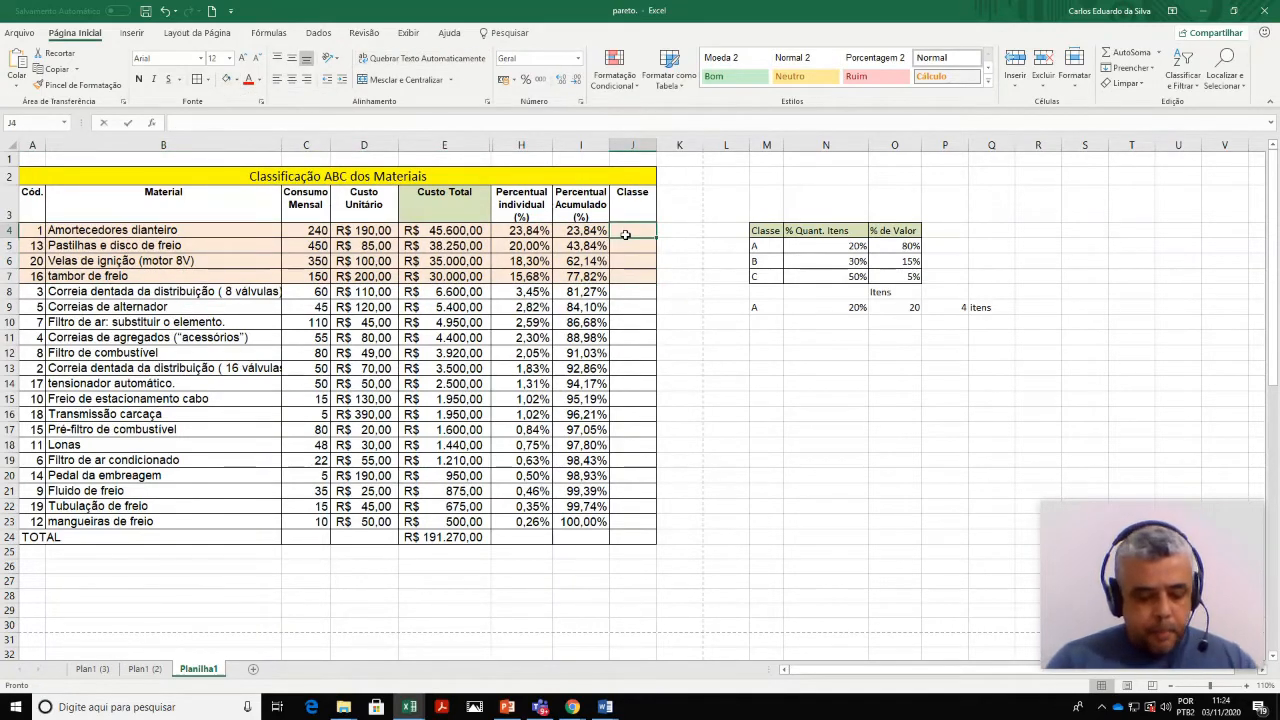
{"action": "type", "text": "A"}
{"action": "key", "text": "ctrl+Return"}
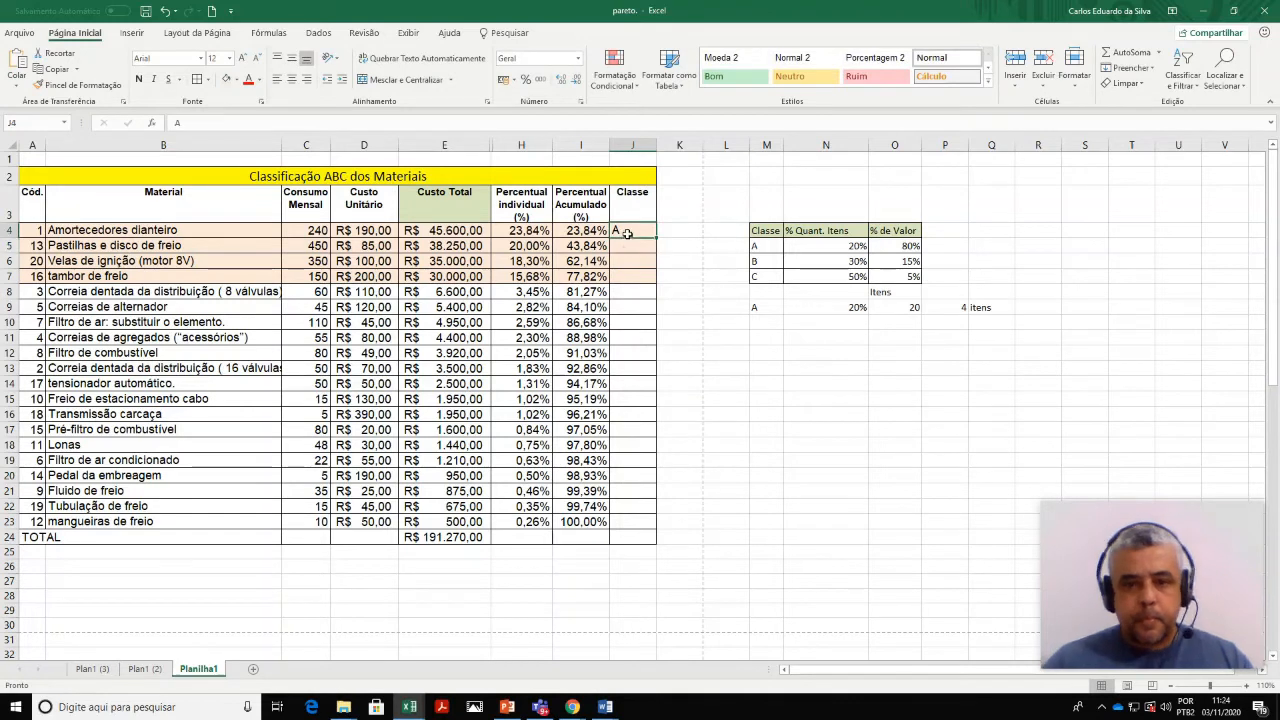
{"action": "left_click_drag", "start_coordinate": [657, 235], "coordinate": [657, 280]}
{"action": "left_click", "coordinate": [684, 264]}
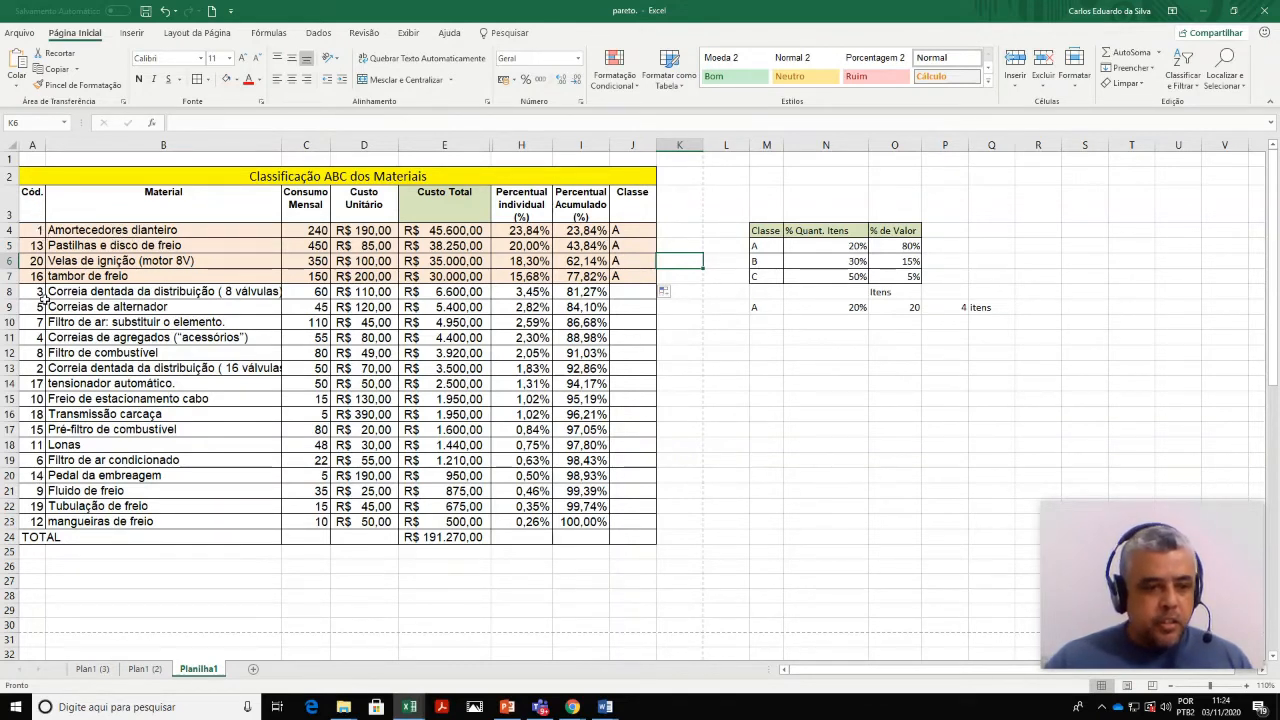
Step: Note the class A cumulative percentage as 77,82 in K7 and select the class A total costs in E4:E7 to check their sum
{"action": "left_click_drag", "start_coordinate": [35, 232], "coordinate": [550, 277]}
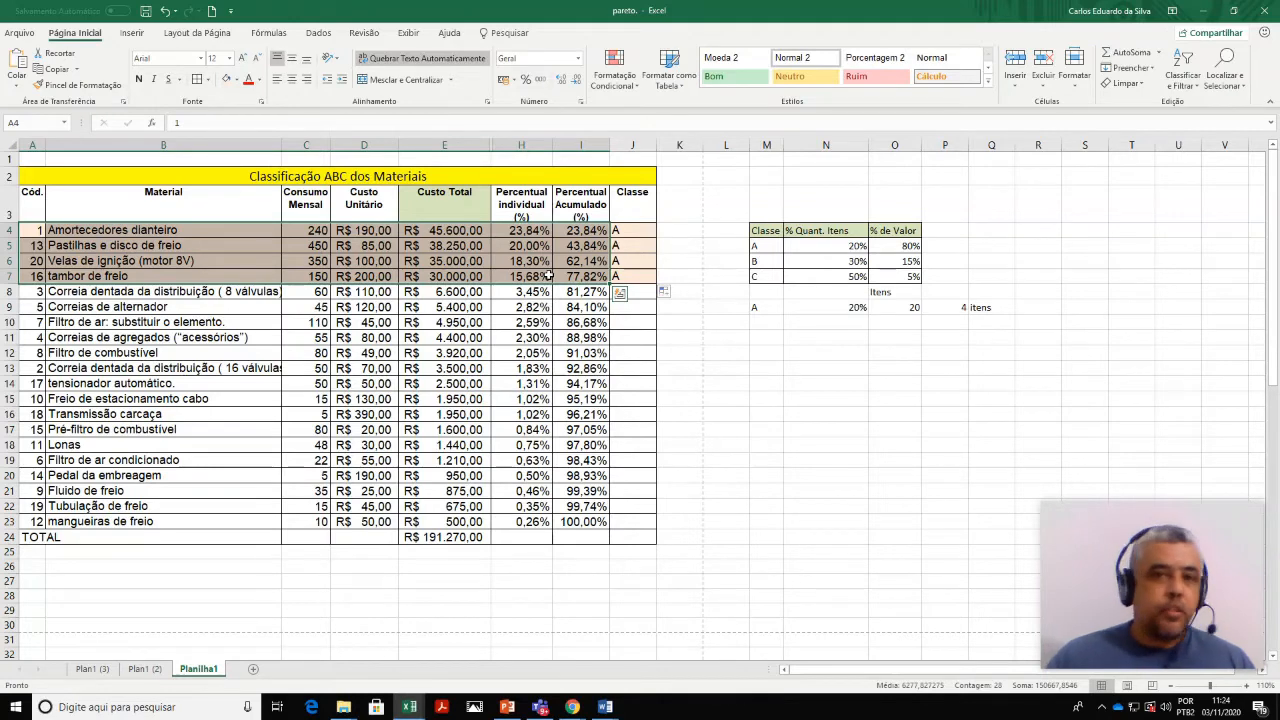
{"action": "left_click", "coordinate": [690, 278]}
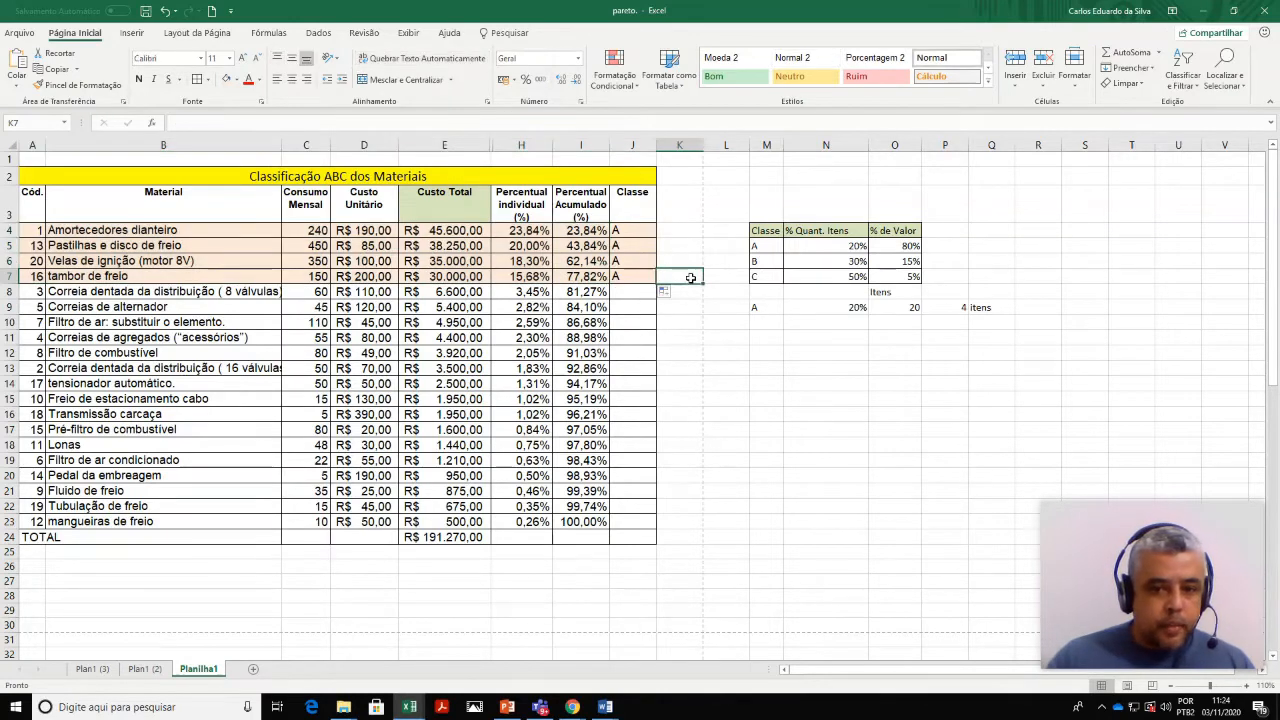
{"action": "type", "text": "77,82"}
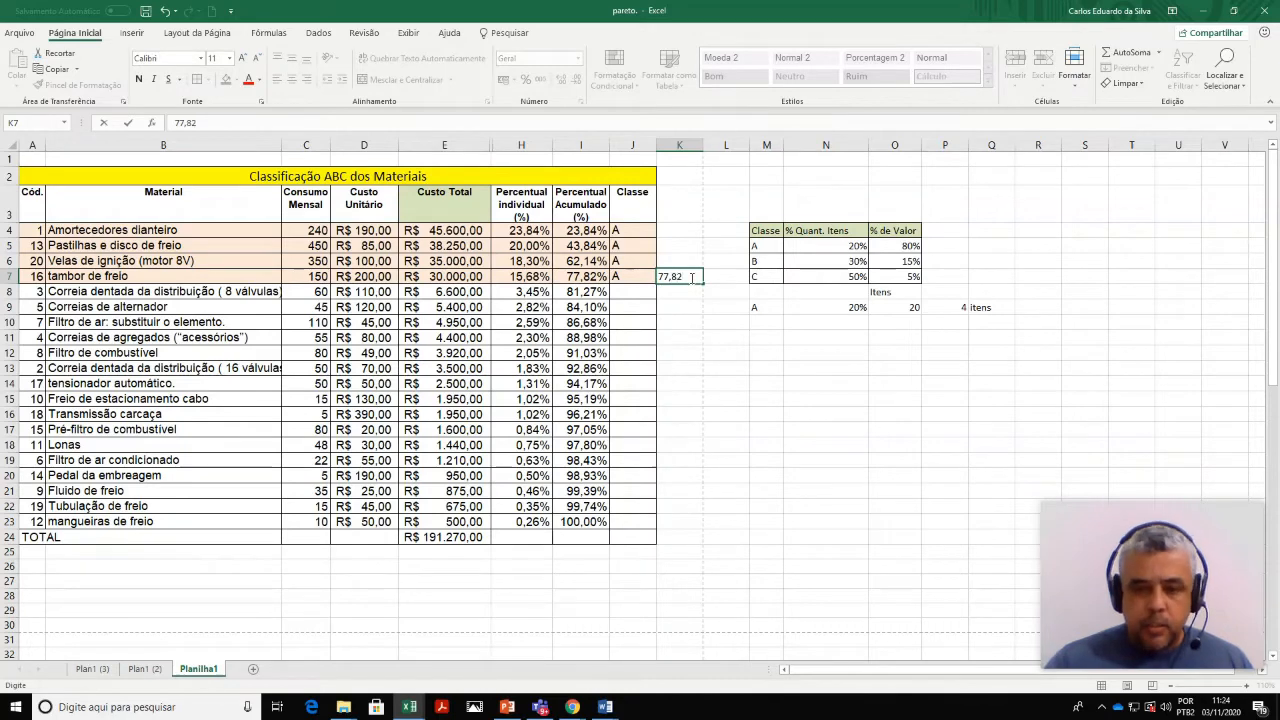
{"action": "key", "text": "Return"}
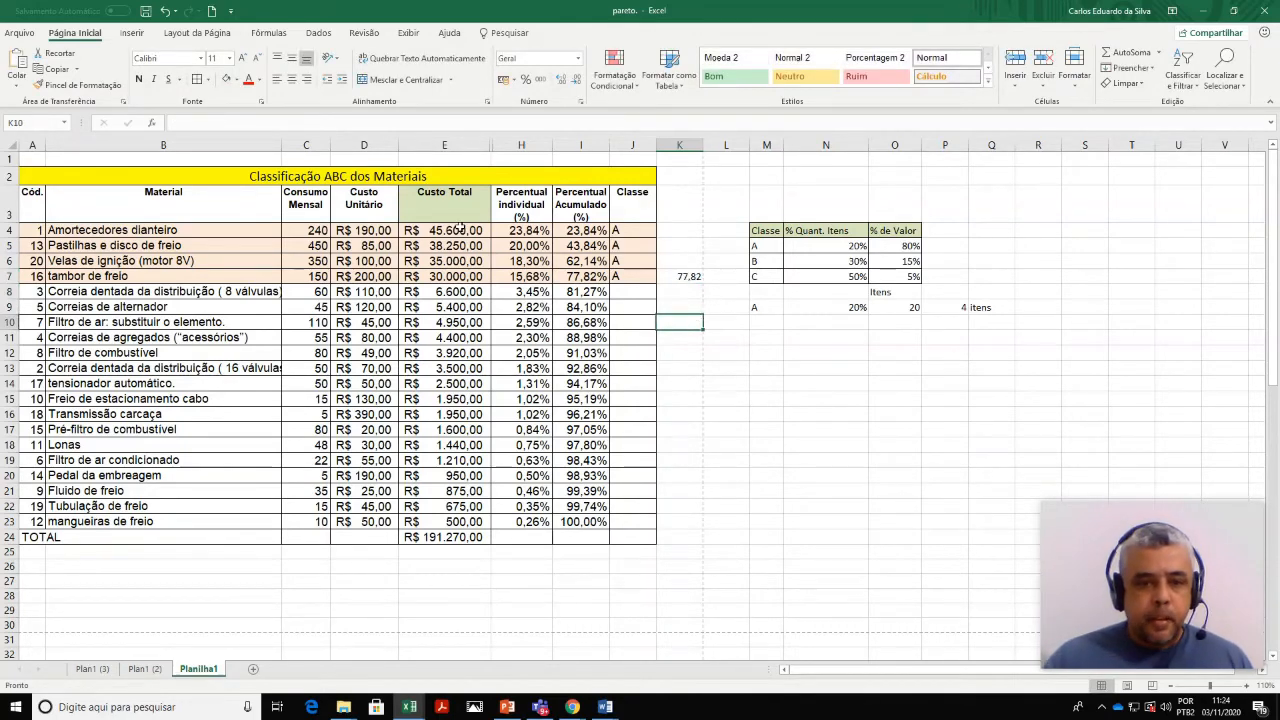
{"action": "left_click_drag", "start_coordinate": [458, 229], "coordinate": [460, 274]}
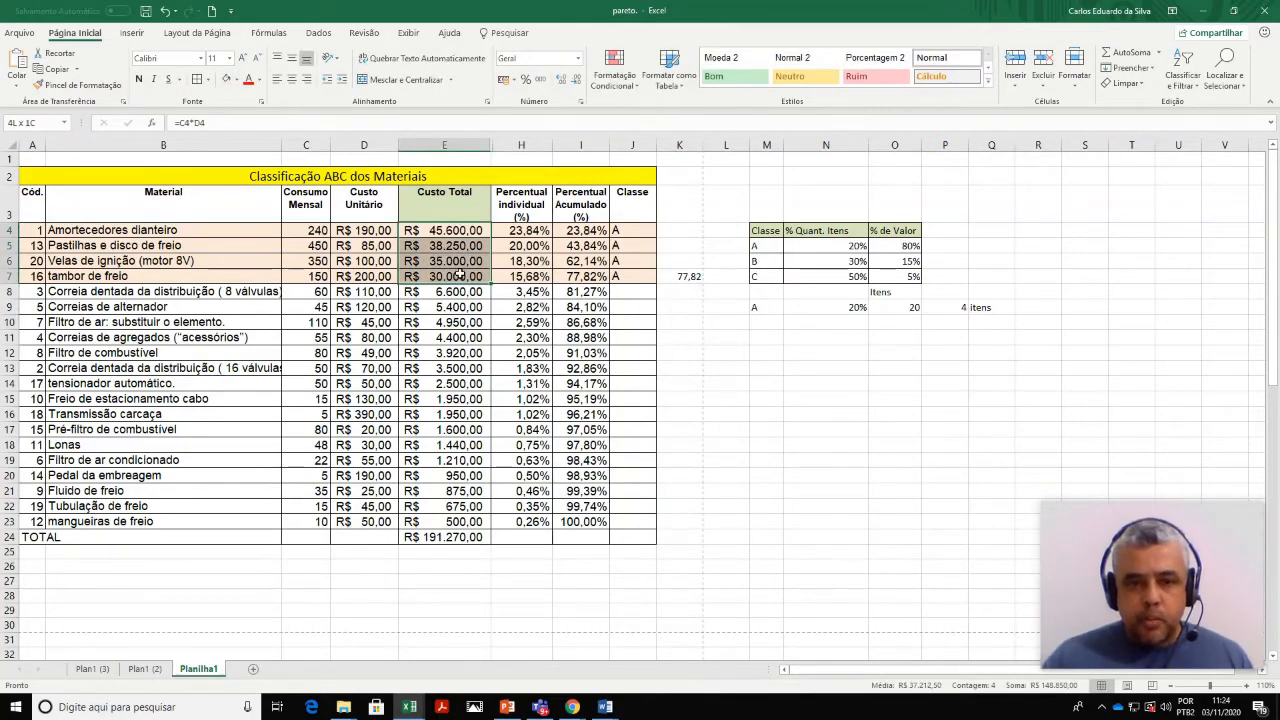
Step: Add a class B row to the item calculation with B in M10 and 30% in N10
{"action": "left_click", "coordinate": [767, 336]}
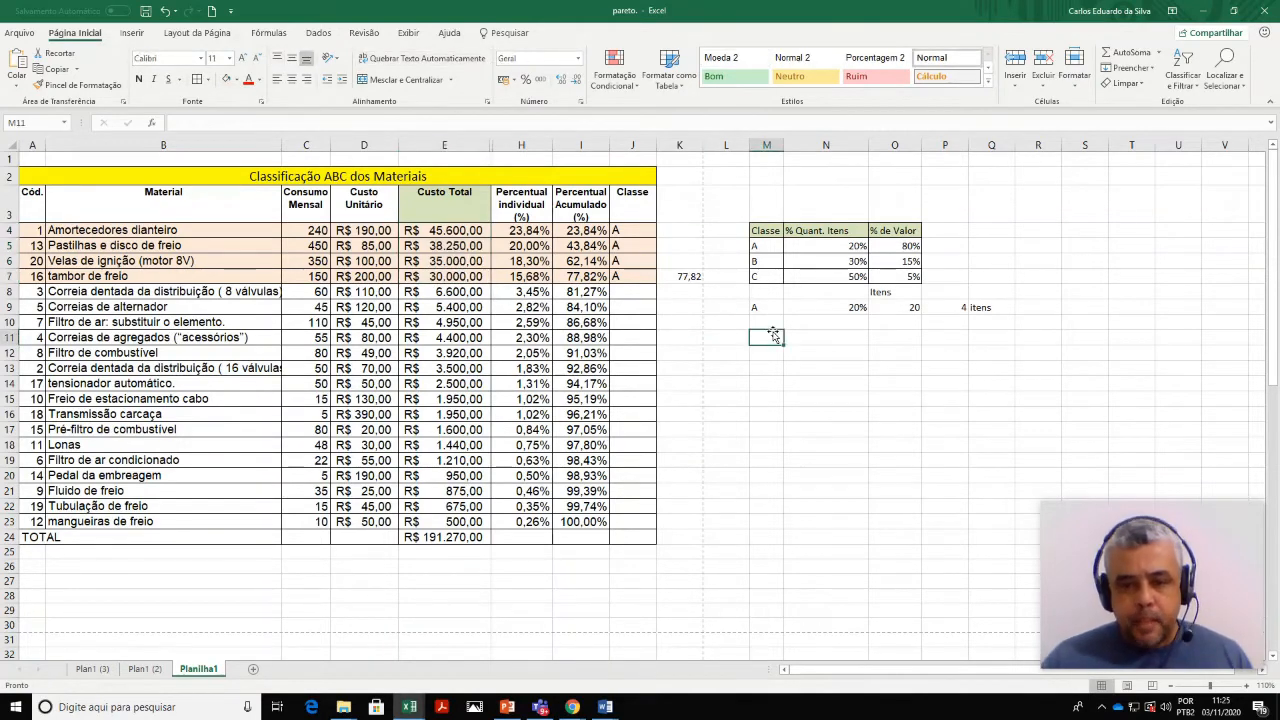
{"action": "left_click", "coordinate": [767, 322]}
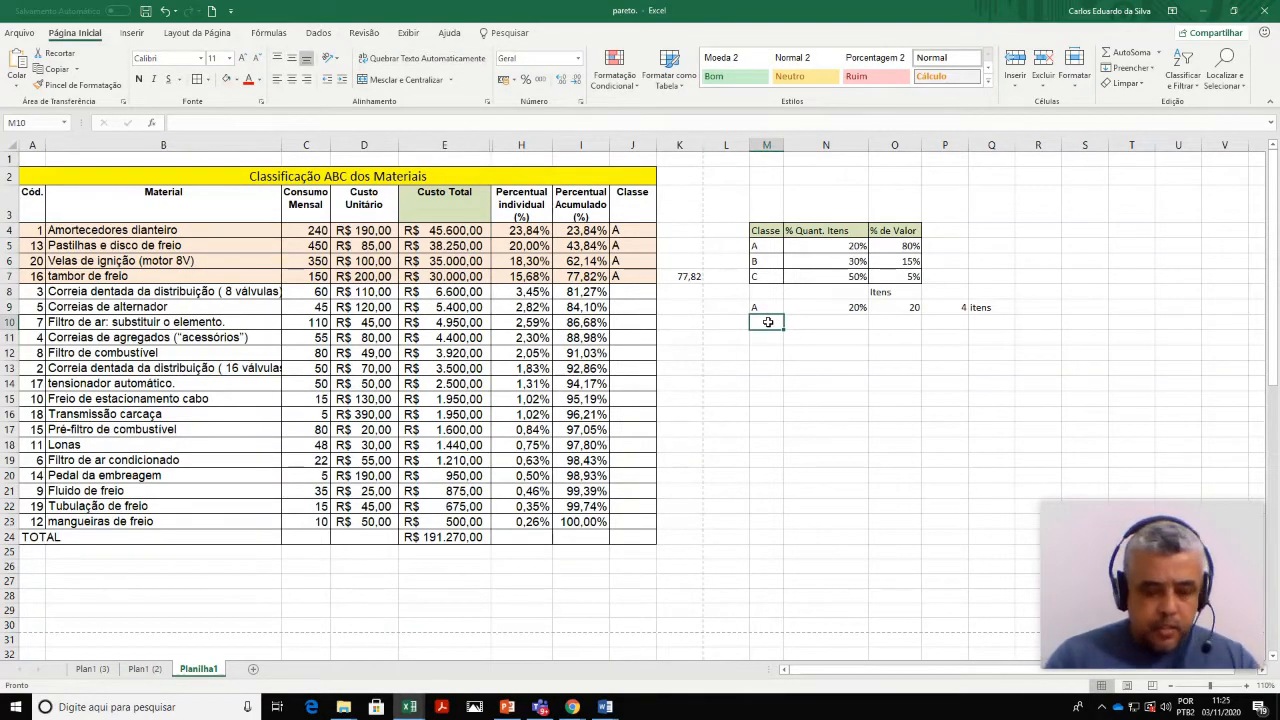
{"action": "type", "text": "B"}
{"action": "key", "text": "Tab"}
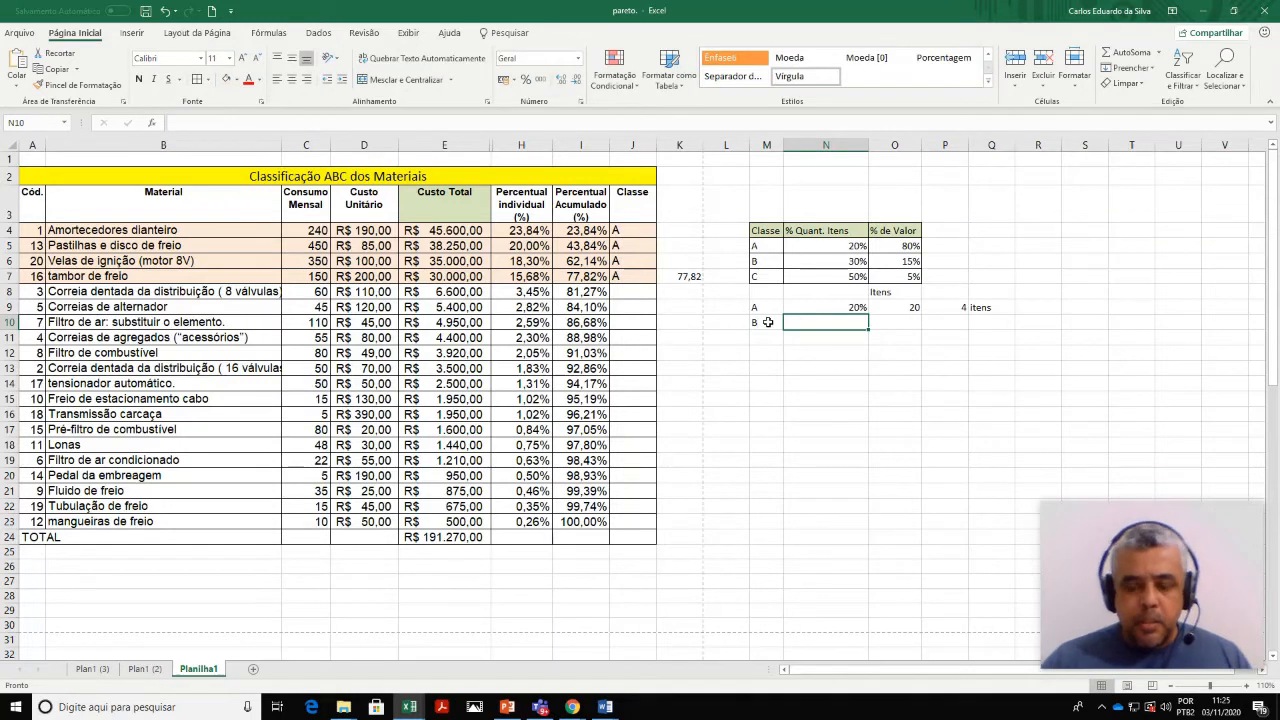
{"action": "left_click", "coordinate": [830, 260]}
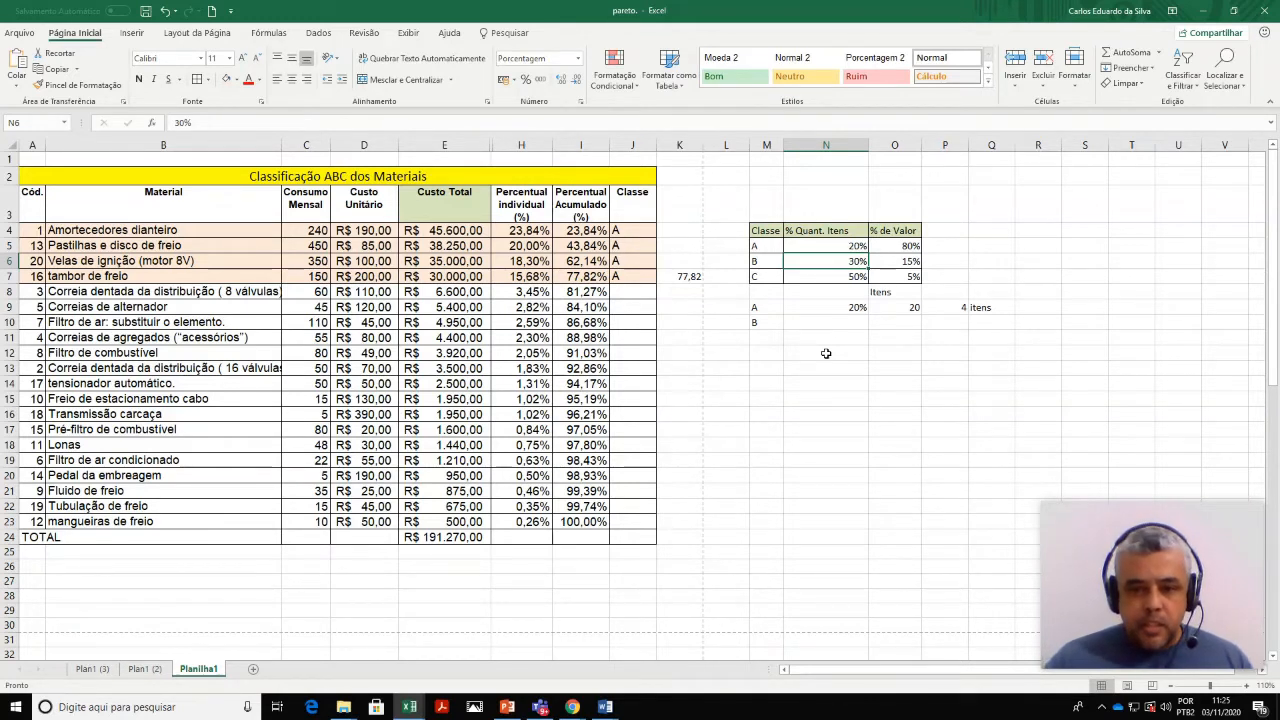
{"action": "left_click", "coordinate": [836, 320]}
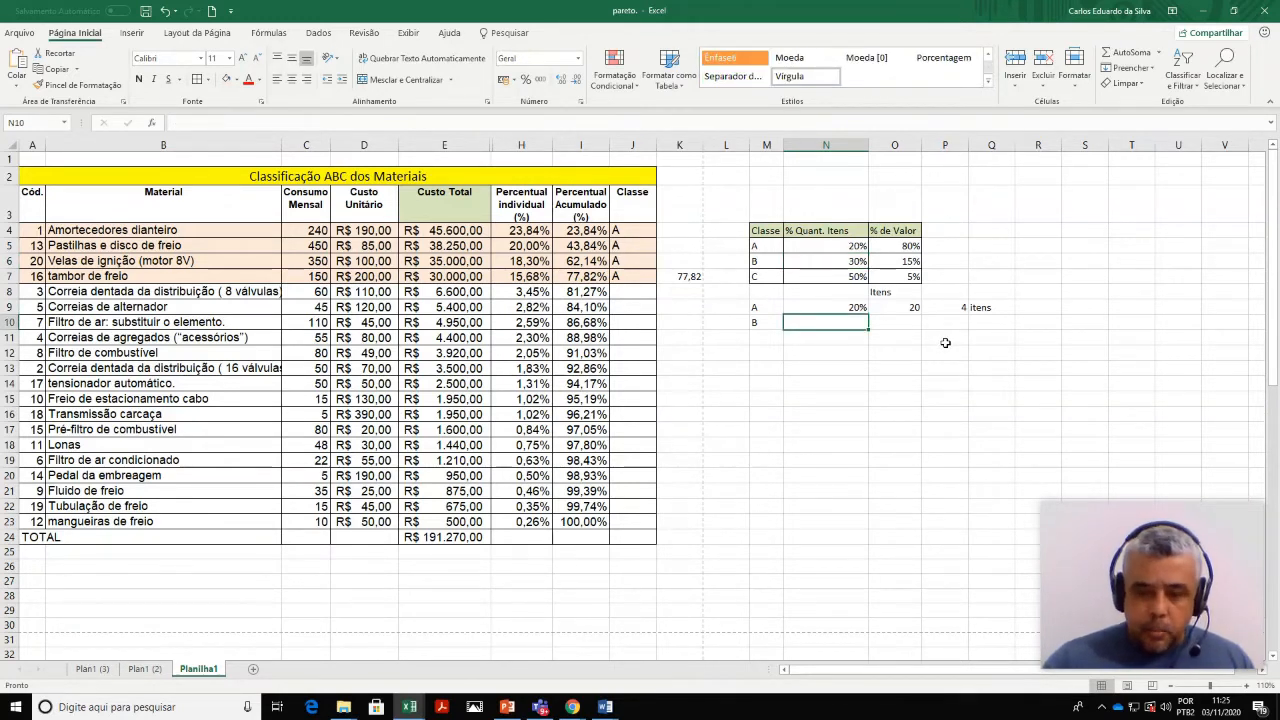
{"action": "type", "text": "30"}
{"action": "key", "text": "Tab"}
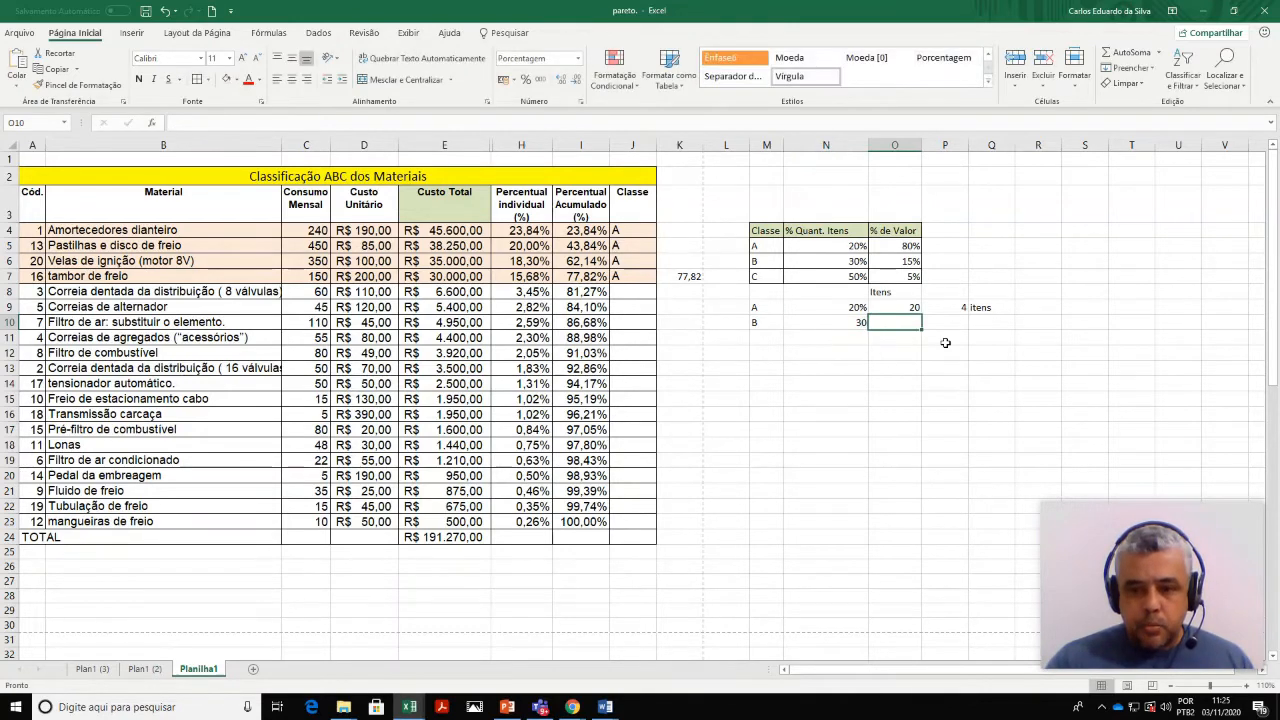
{"action": "key", "text": "Left"}
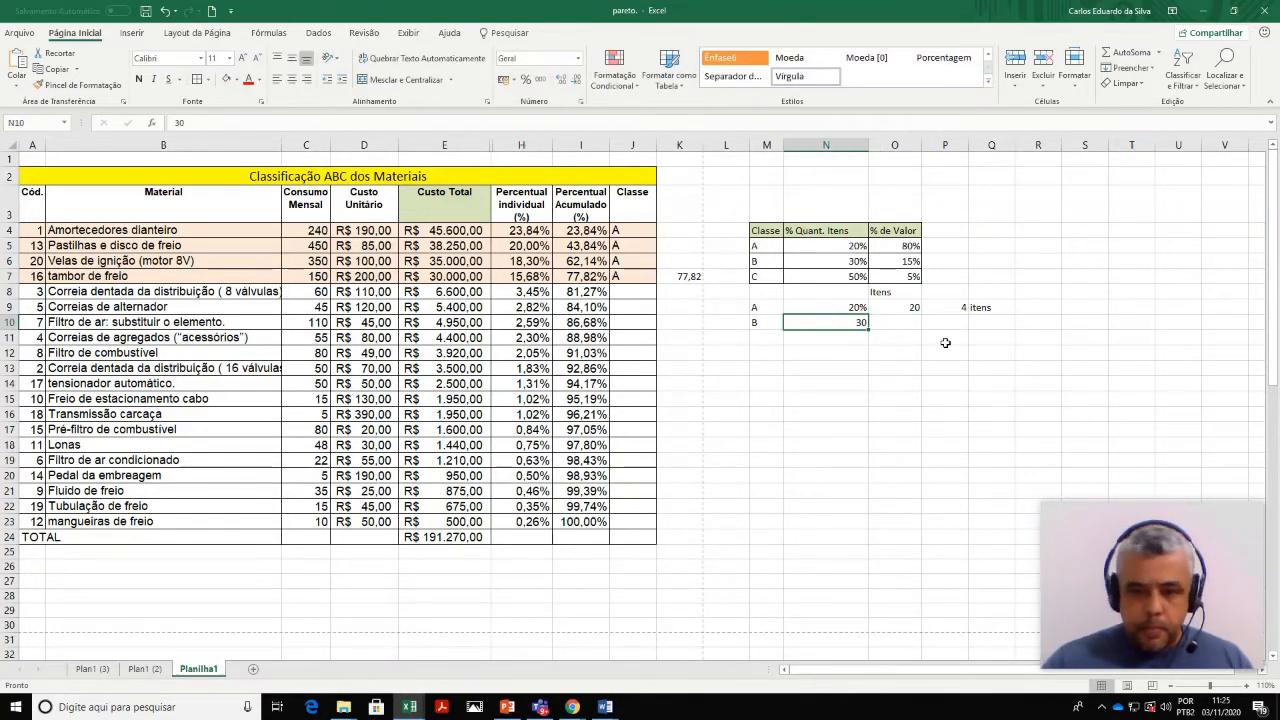
{"action": "left_click", "coordinate": [341, 121]}
{"action": "type", "text": "%"}
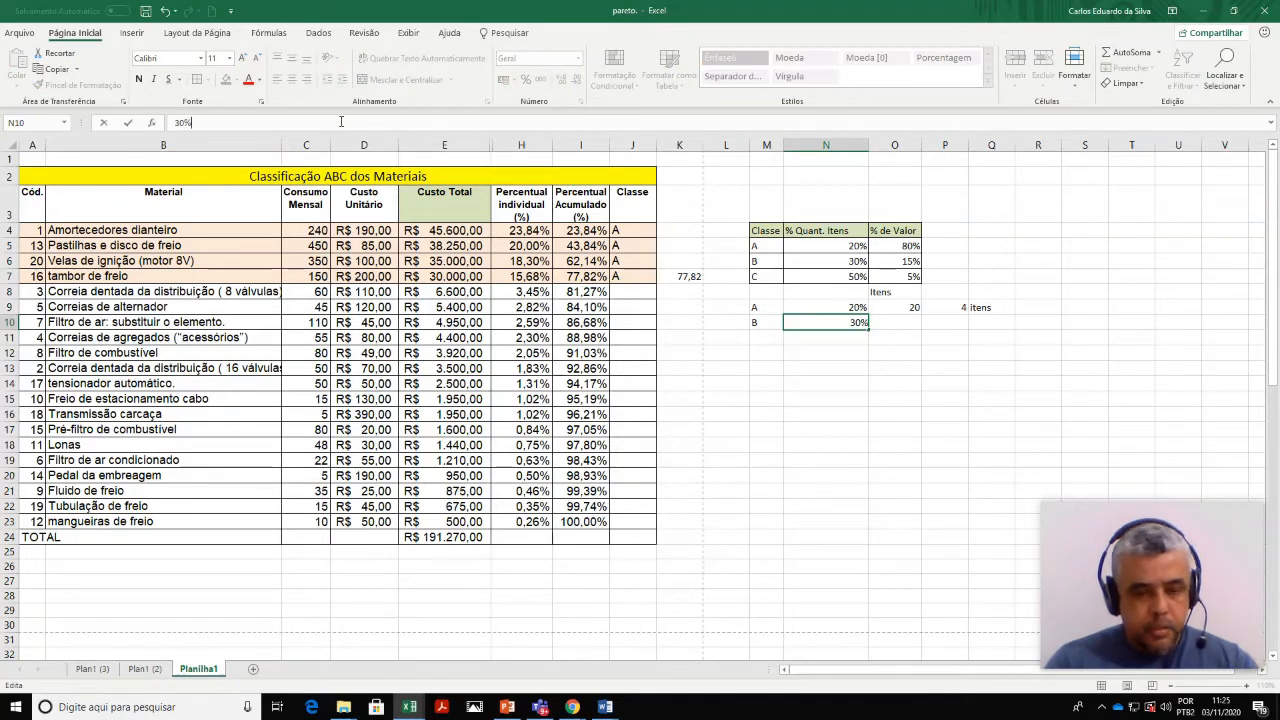
Step: Enter 20 as the item quantity in O10 and change its number format to Geral
{"action": "left_click", "coordinate": [912, 324]}
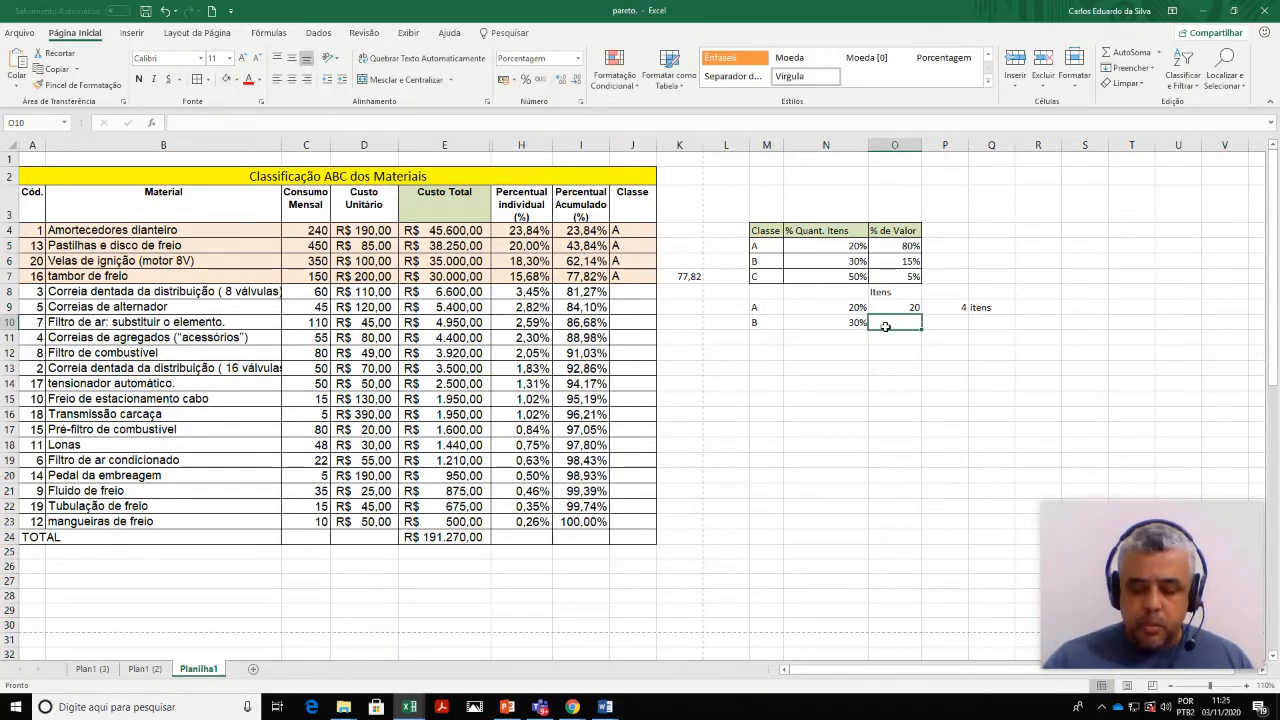
{"action": "type", "text": "20%"}
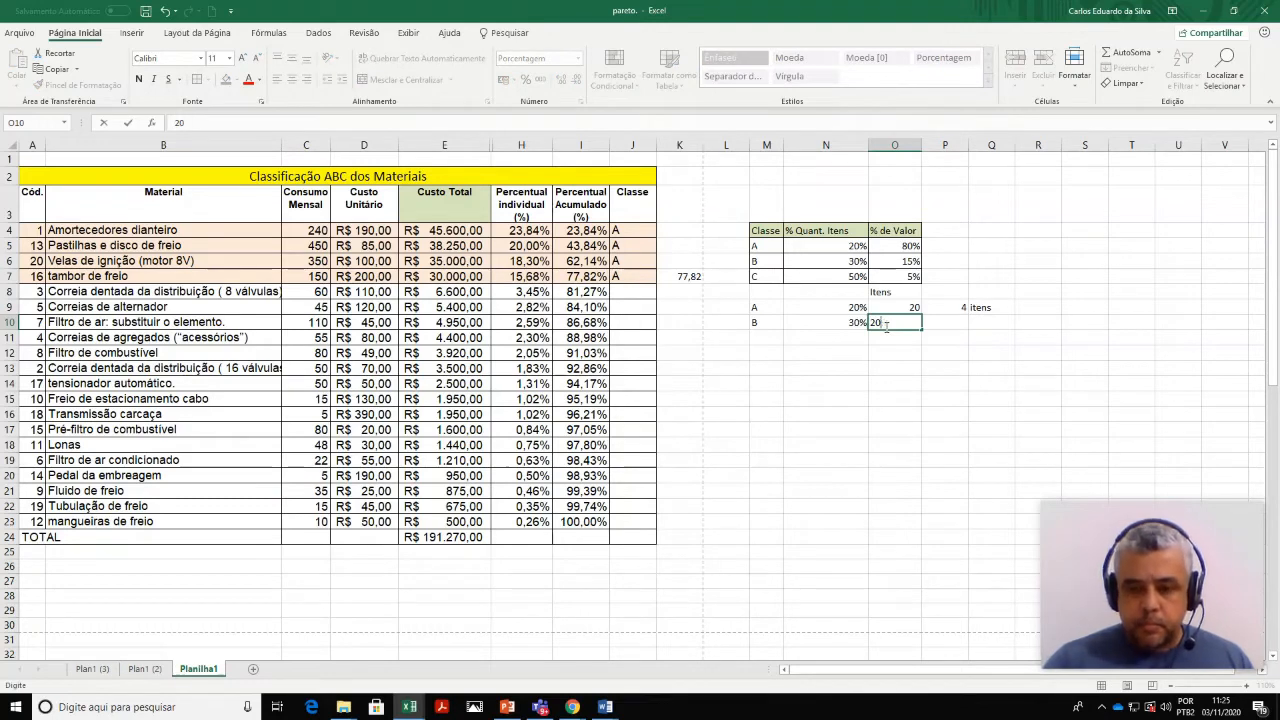
{"action": "key", "text": "Return"}
{"action": "left_click", "coordinate": [887, 324]}
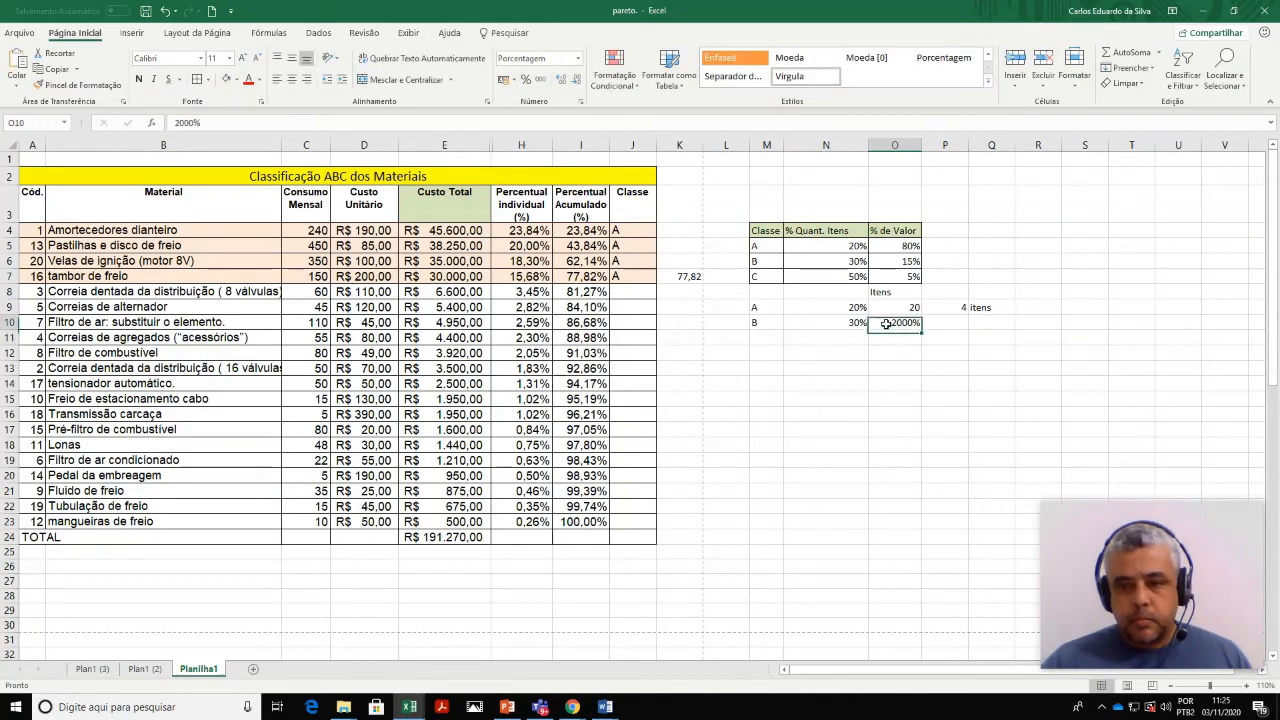
{"action": "left_click", "coordinate": [578, 59]}
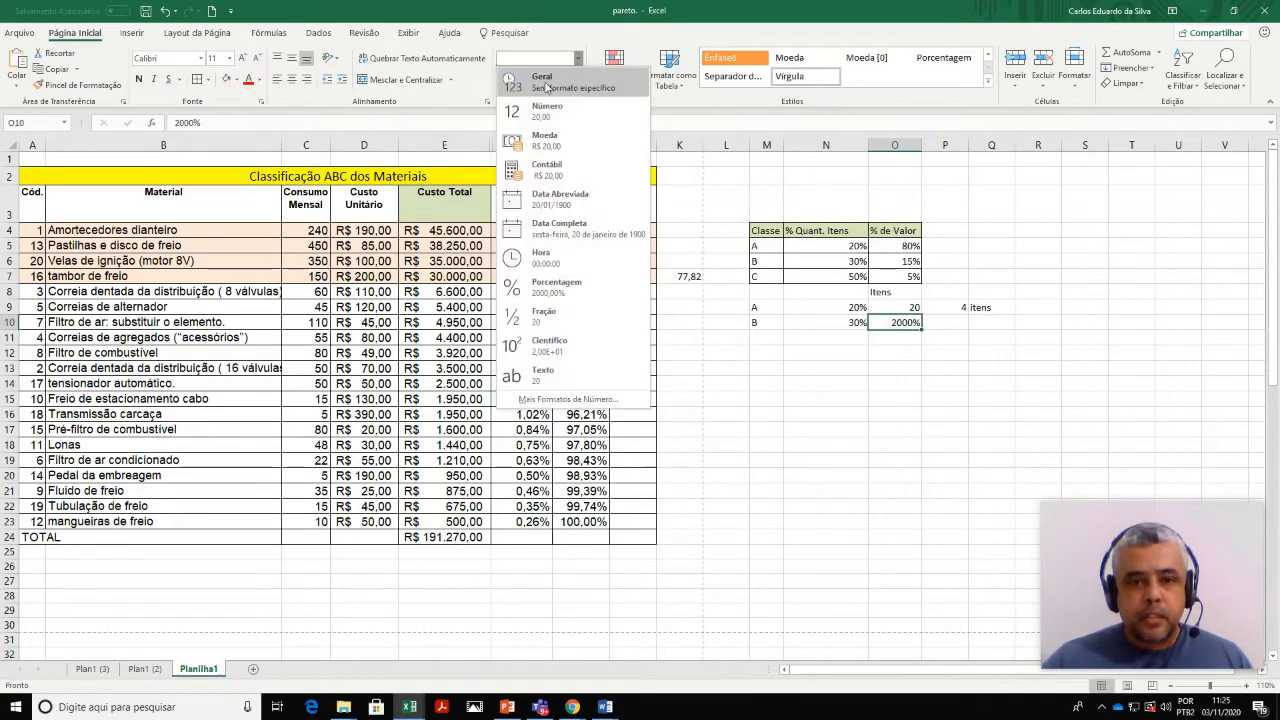
{"action": "left_click", "coordinate": [545, 79]}
{"action": "left_click", "coordinate": [943, 400]}
Step: Calculate the number of class B items in P10 with the formula =N10*O10
{"action": "left_click", "coordinate": [950, 323]}
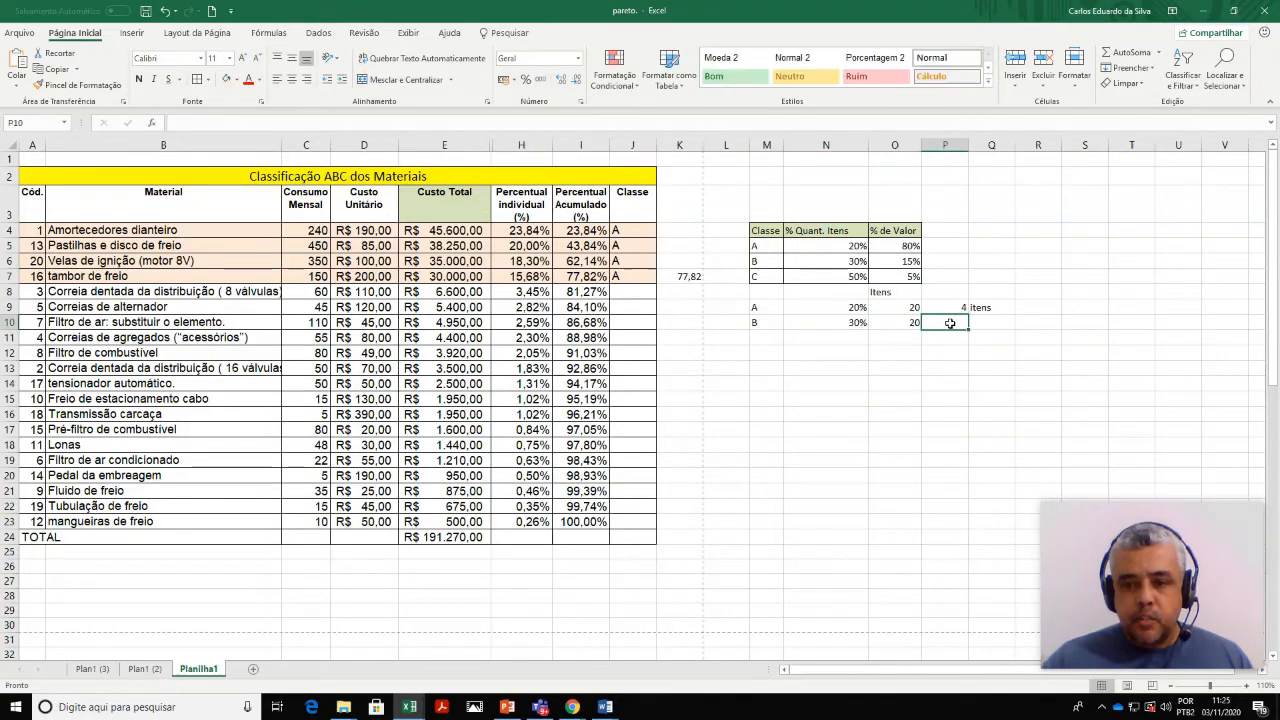
{"action": "type", "text": "="}
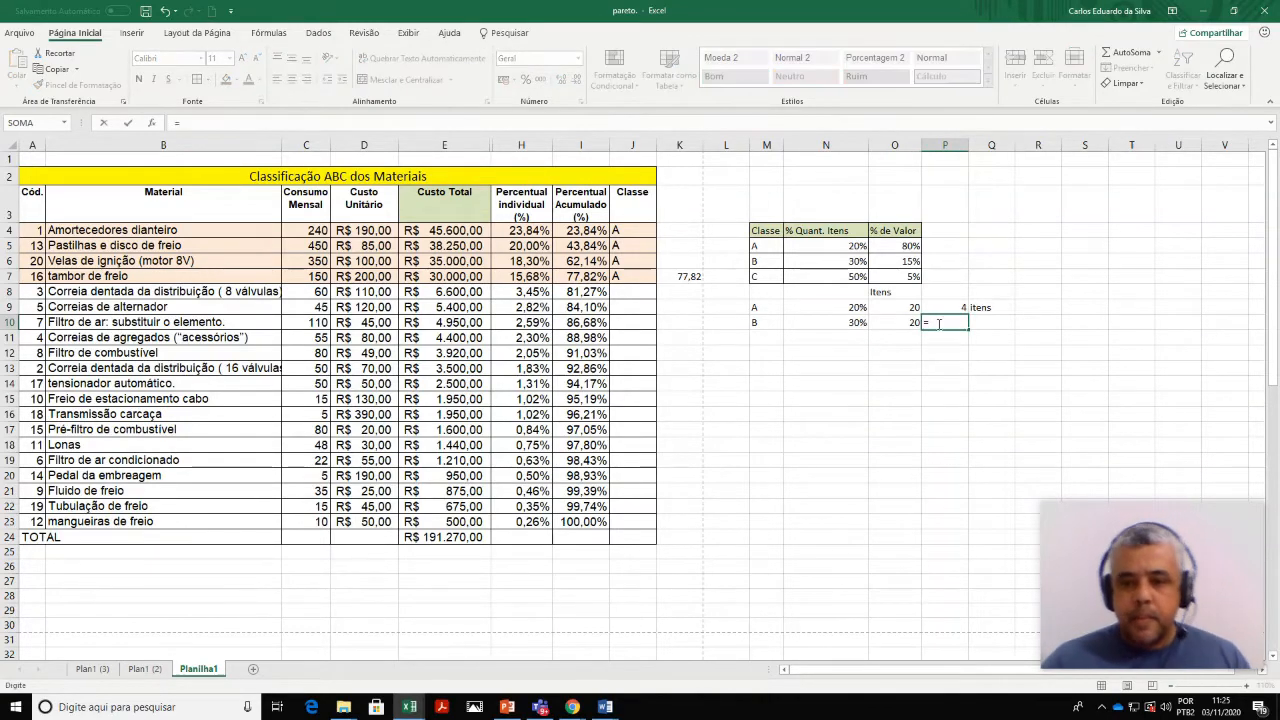
{"action": "left_click", "coordinate": [844, 323]}
{"action": "type", "text": "*"}
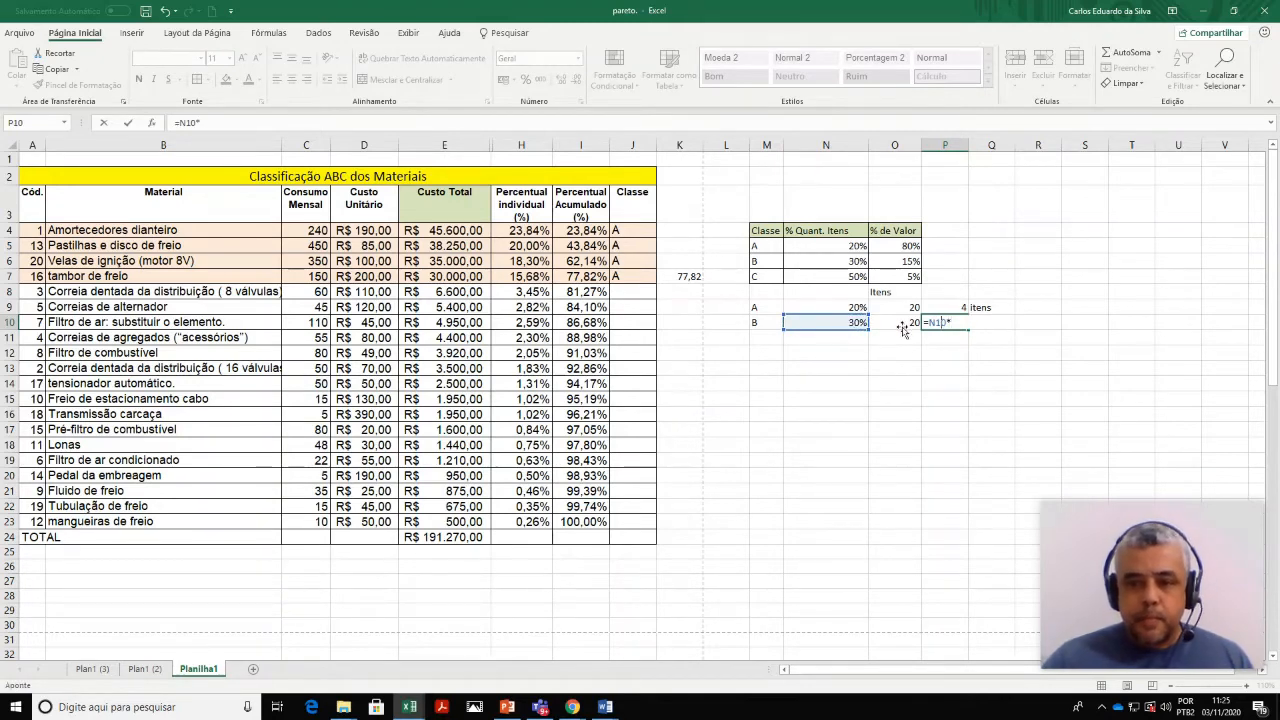
{"action": "left_click", "coordinate": [901, 326]}
{"action": "key", "text": "Return"}
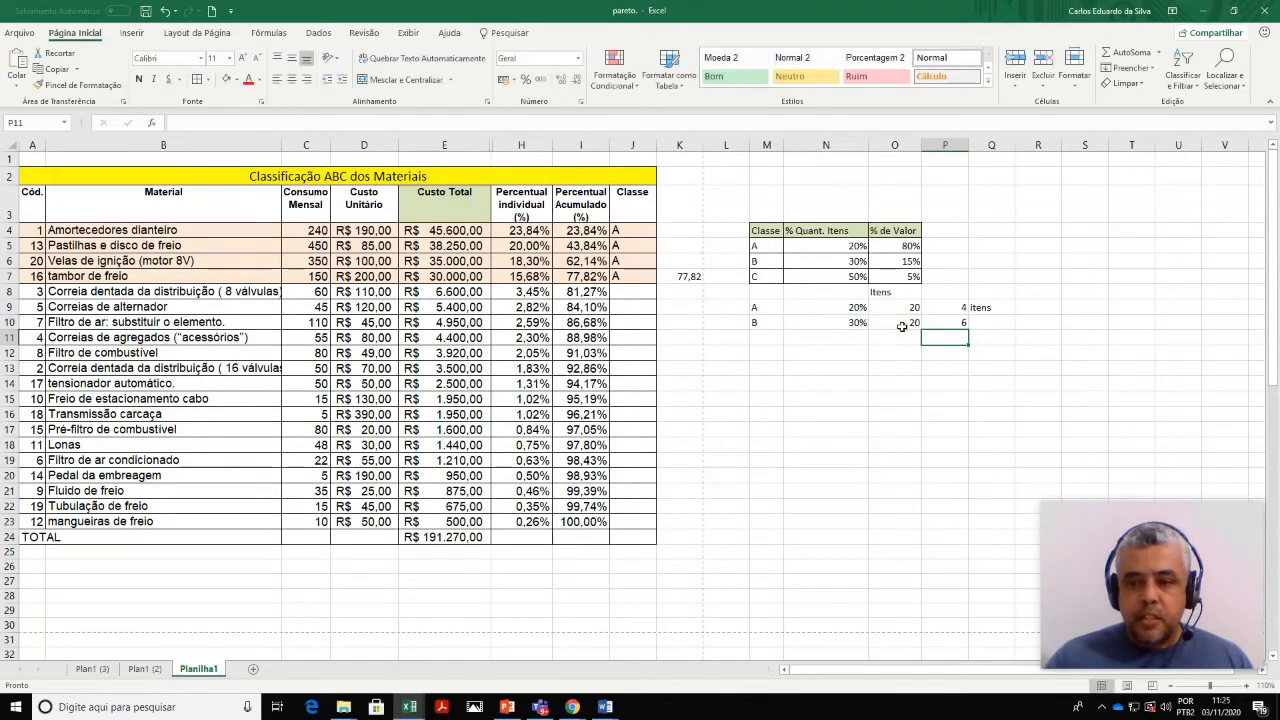
Step: Label the calculated class B quantity by entering Itens in Q10
{"action": "left_click", "coordinate": [997, 325]}
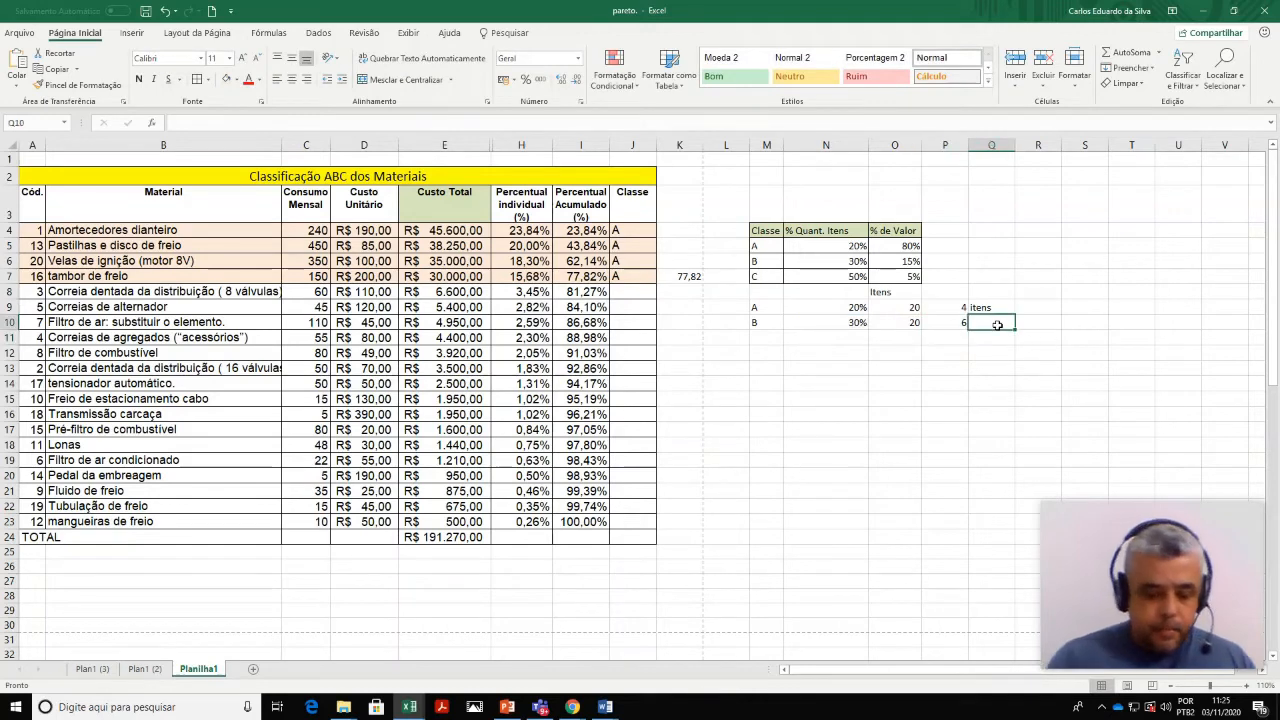
{"action": "type", "text": "Itens"}
{"action": "key", "text": "Return"}
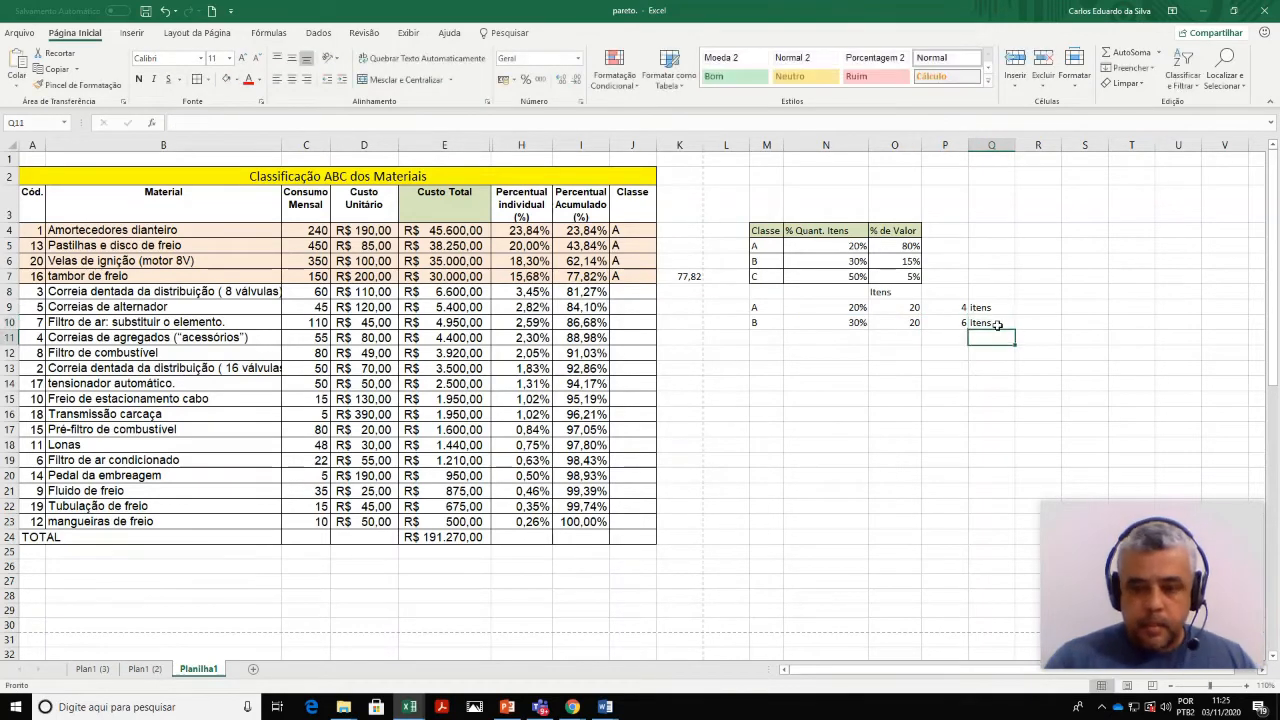
{"action": "left_click", "coordinate": [943, 326]}
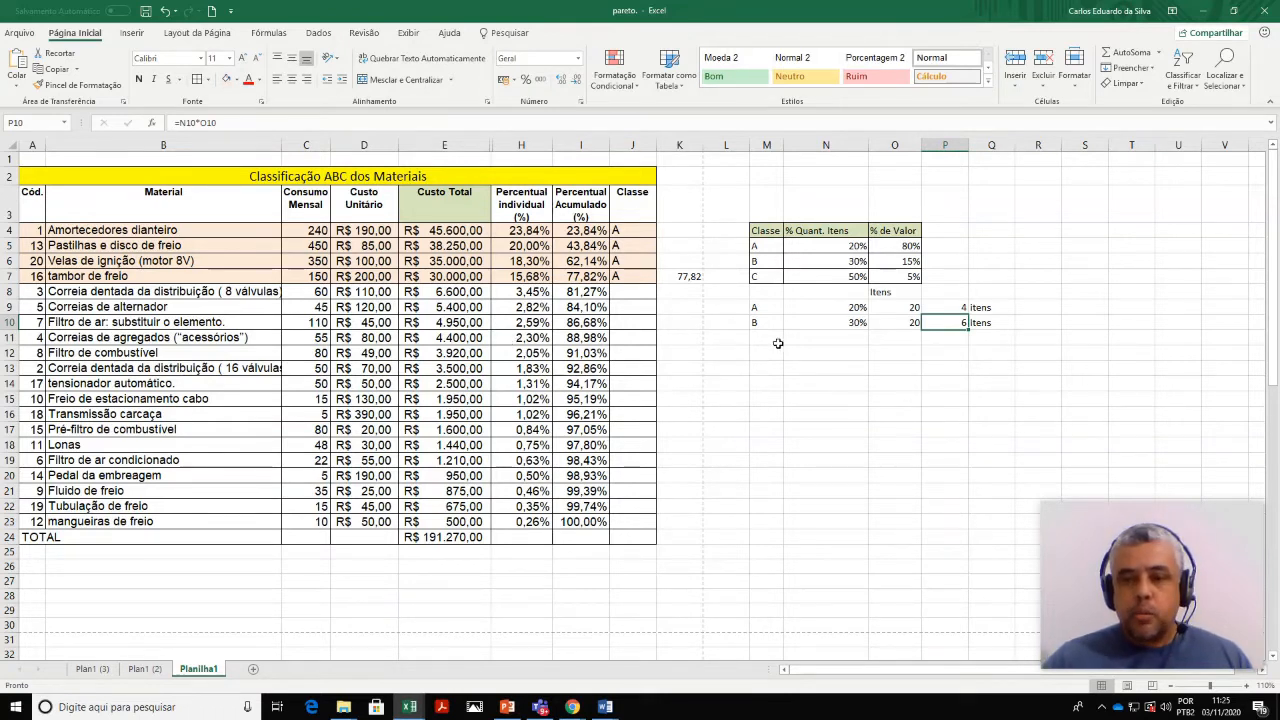
Step: Shade the six class B material rows, A8:J13, with a light blue fill
{"action": "left_click", "coordinate": [33, 291]}
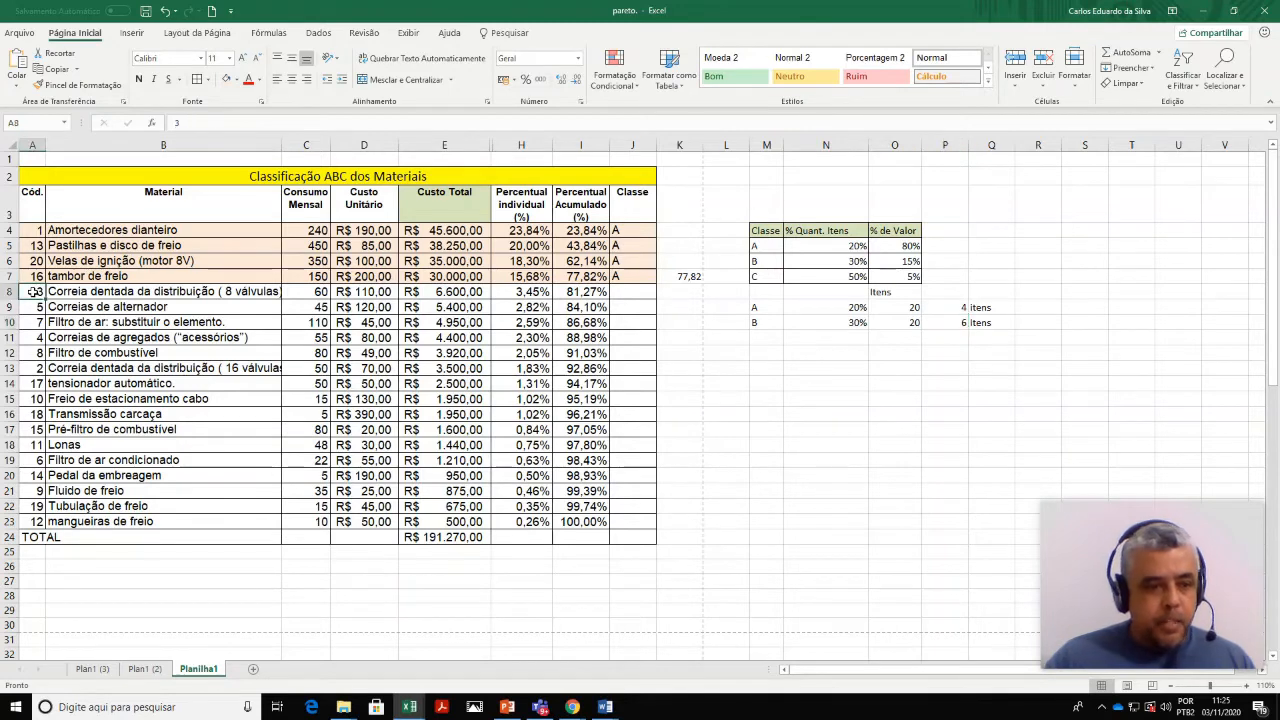
{"action": "left_click_drag", "start_coordinate": [33, 291], "coordinate": [630, 366]}
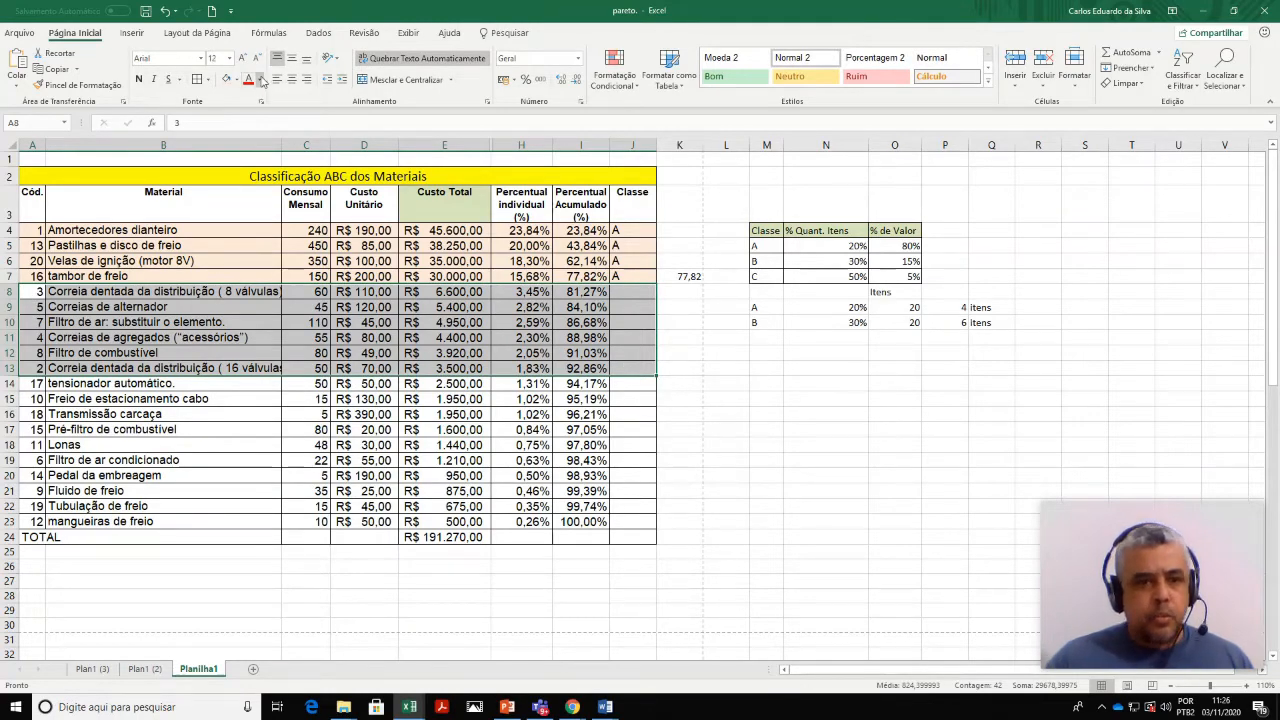
{"action": "left_click", "coordinate": [237, 80]}
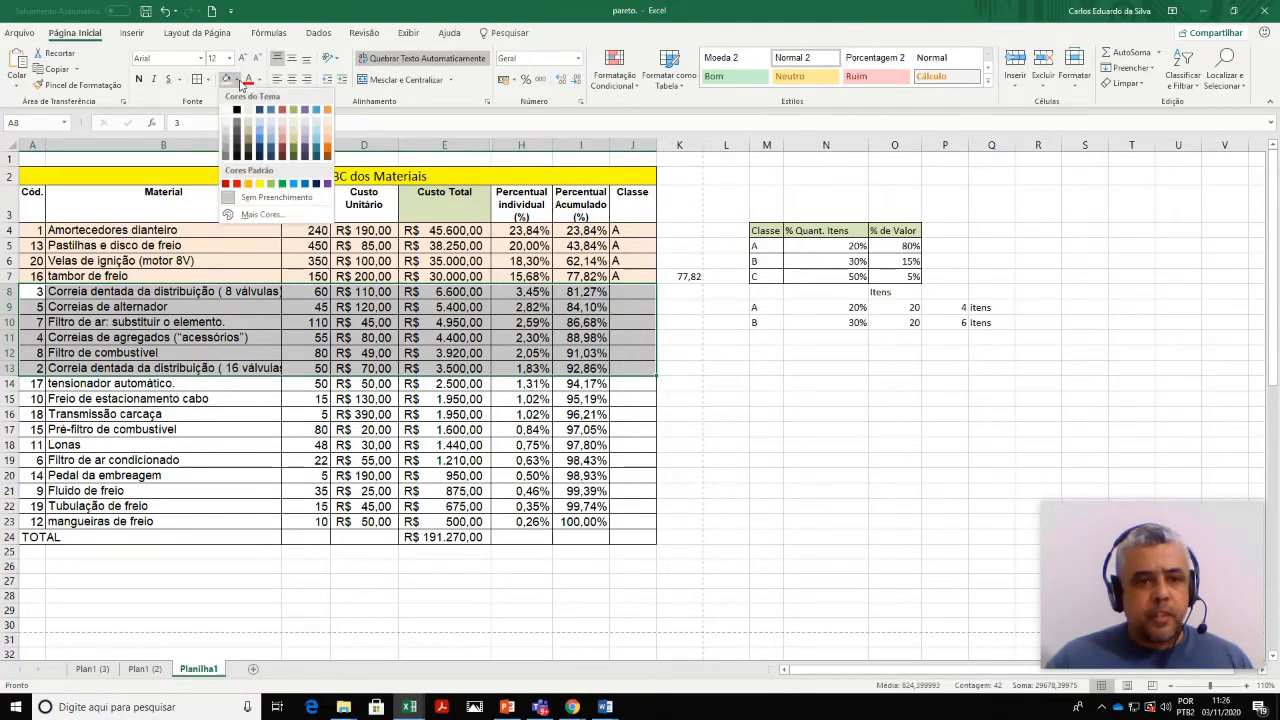
{"action": "left_click", "coordinate": [317, 122]}
Step: Label the light blue material rows as class B by entering B in J8 and filling it down to J13
{"action": "left_click", "coordinate": [627, 290]}
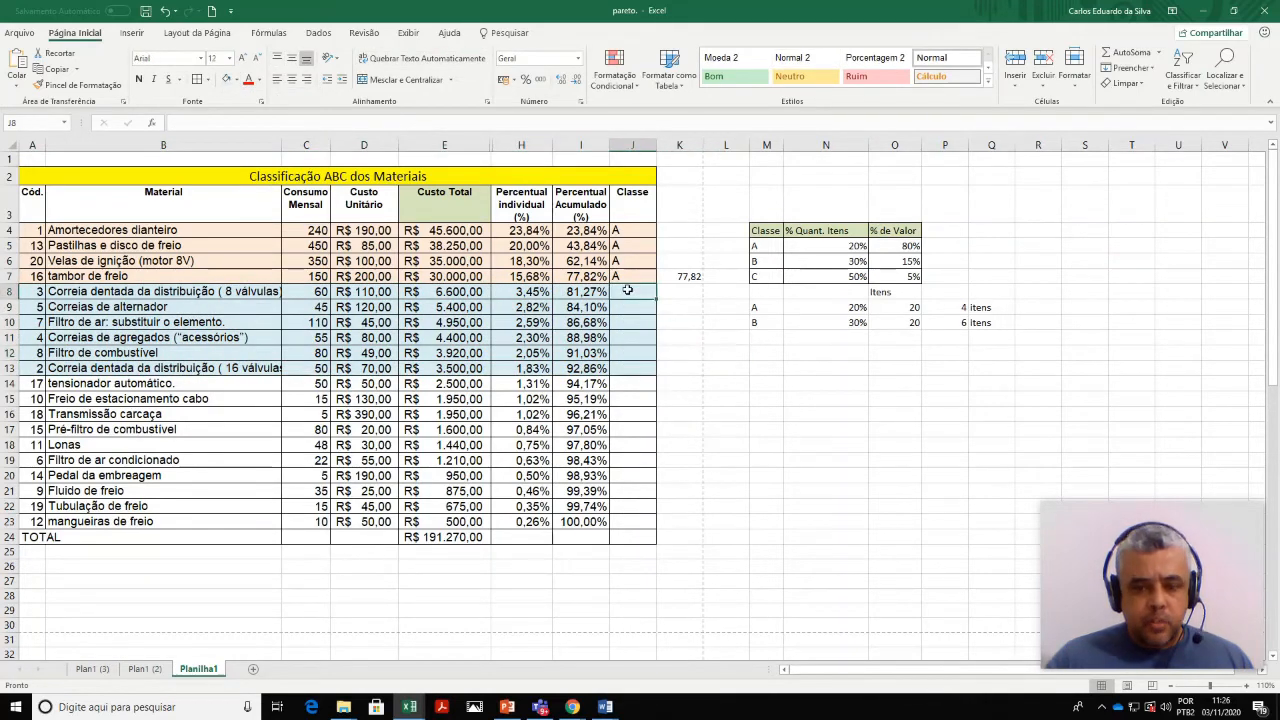
{"action": "double_click", "coordinate": [627, 290]}
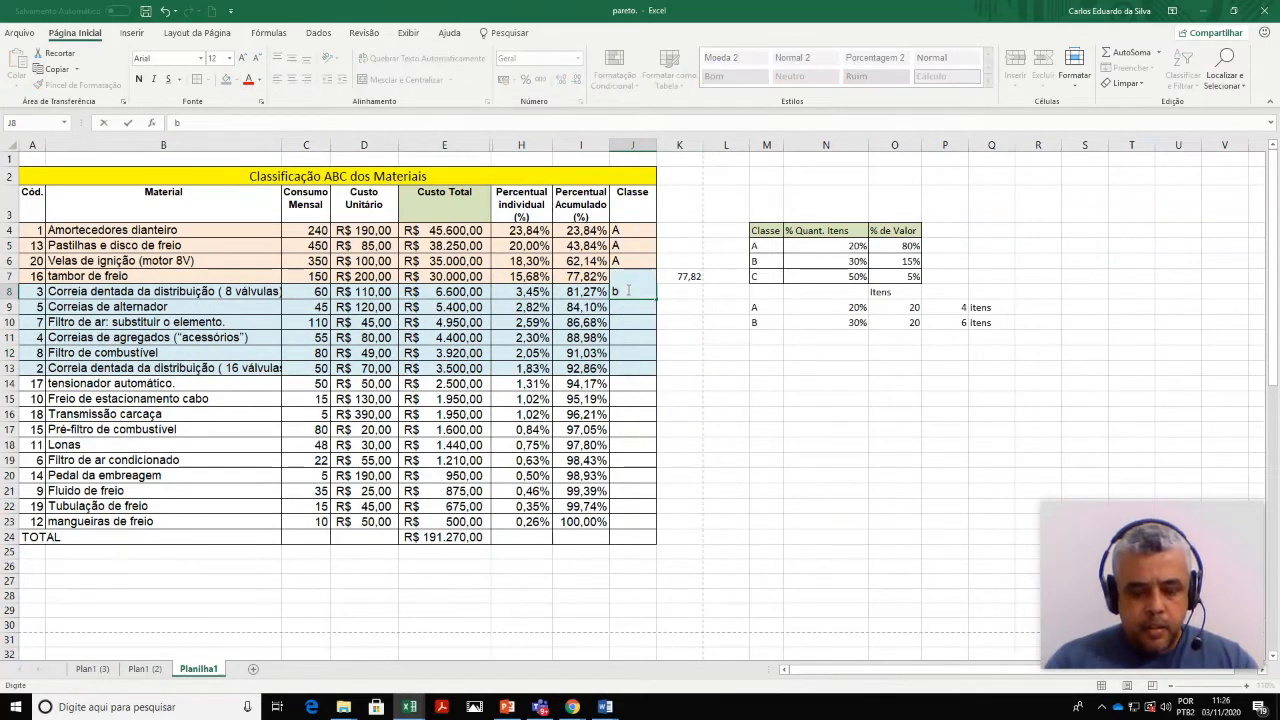
{"action": "type", "text": "B"}
{"action": "key", "text": "Return"}
{"action": "left_click", "coordinate": [628, 290]}
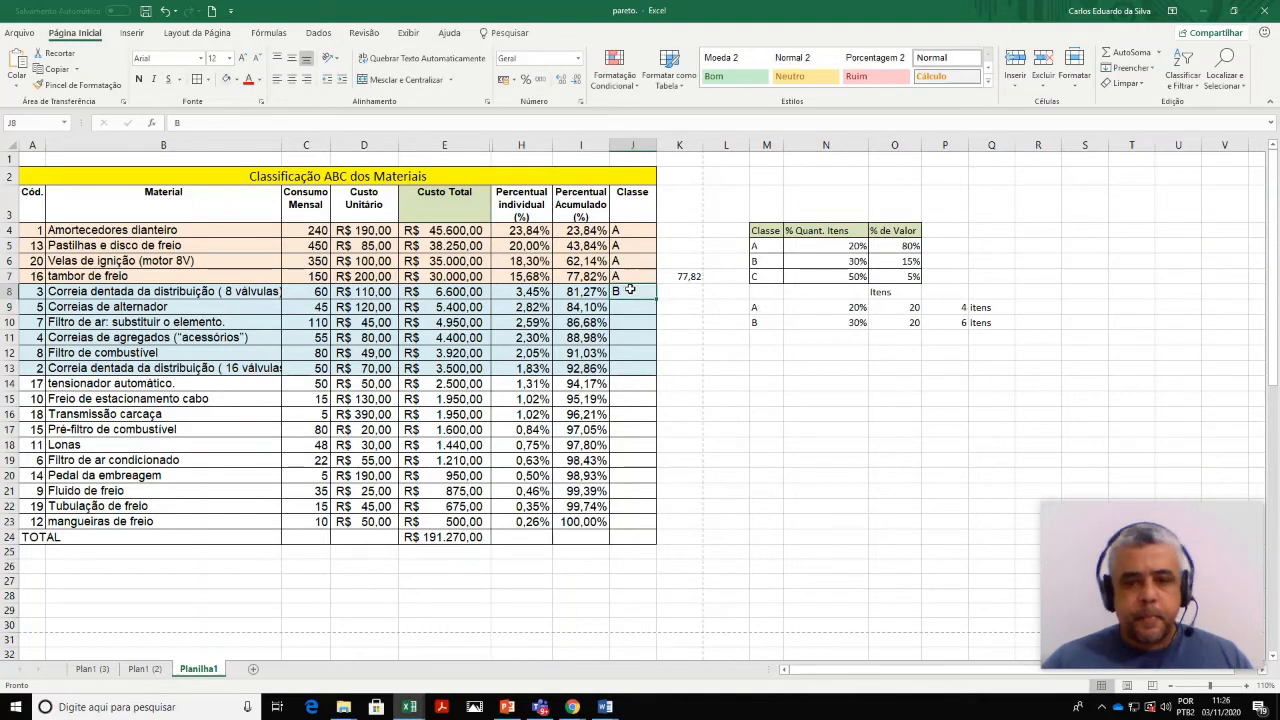
{"action": "left_click_drag", "start_coordinate": [654, 298], "coordinate": [664, 370]}
{"action": "left_click", "coordinate": [710, 364]}
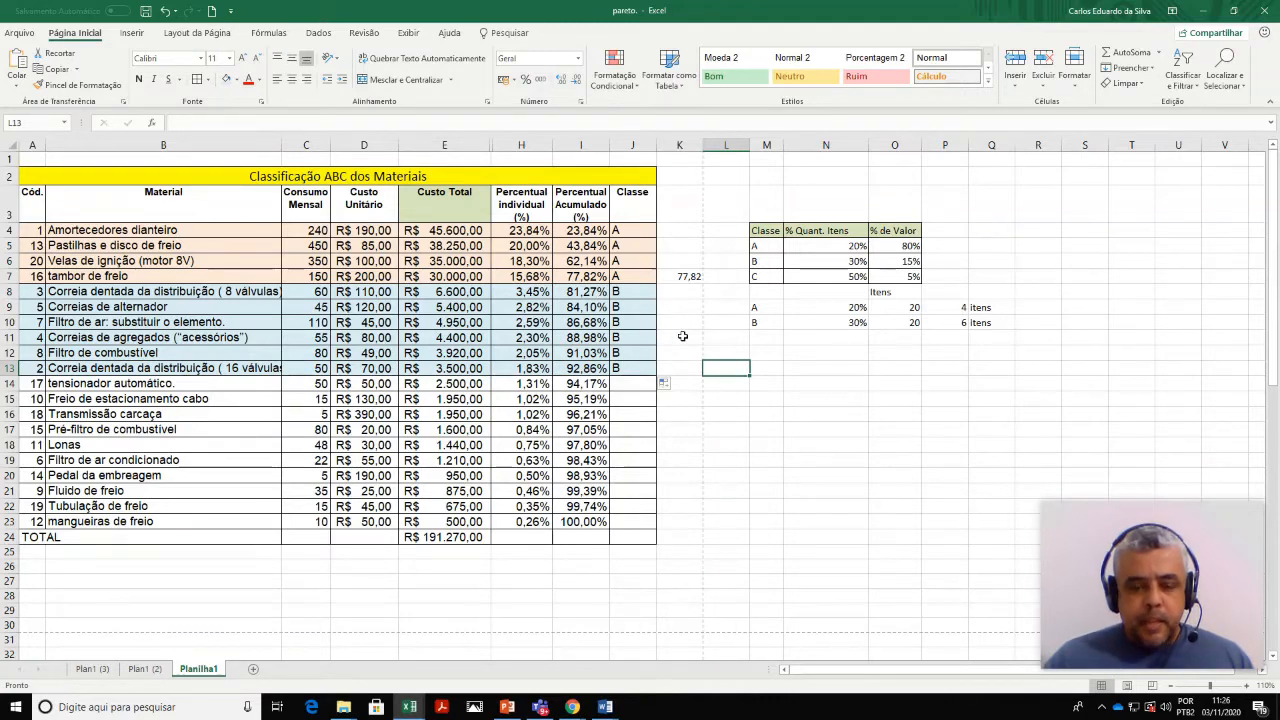
Step: Calculate class B's share of the accumulated percentage in K13 with the formula =I13-I7
{"action": "left_click", "coordinate": [677, 369]}
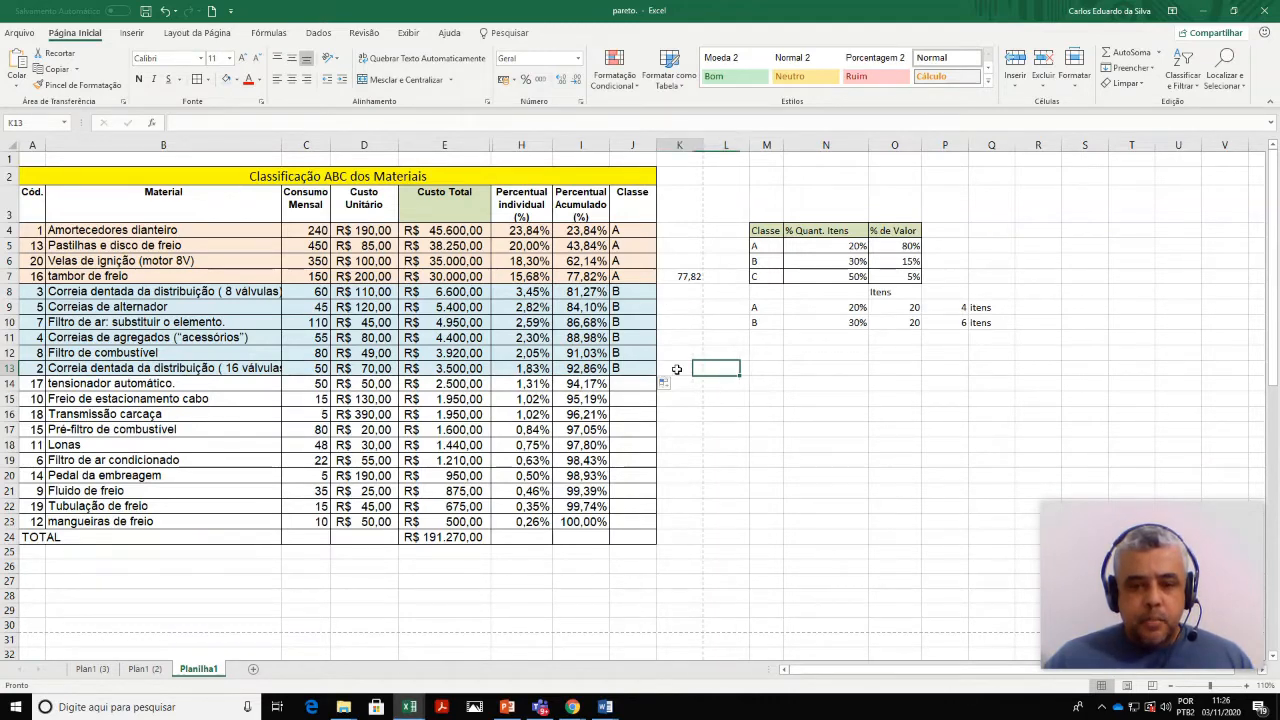
{"action": "type", "text": "="}
{"action": "left_click", "coordinate": [585, 368]}
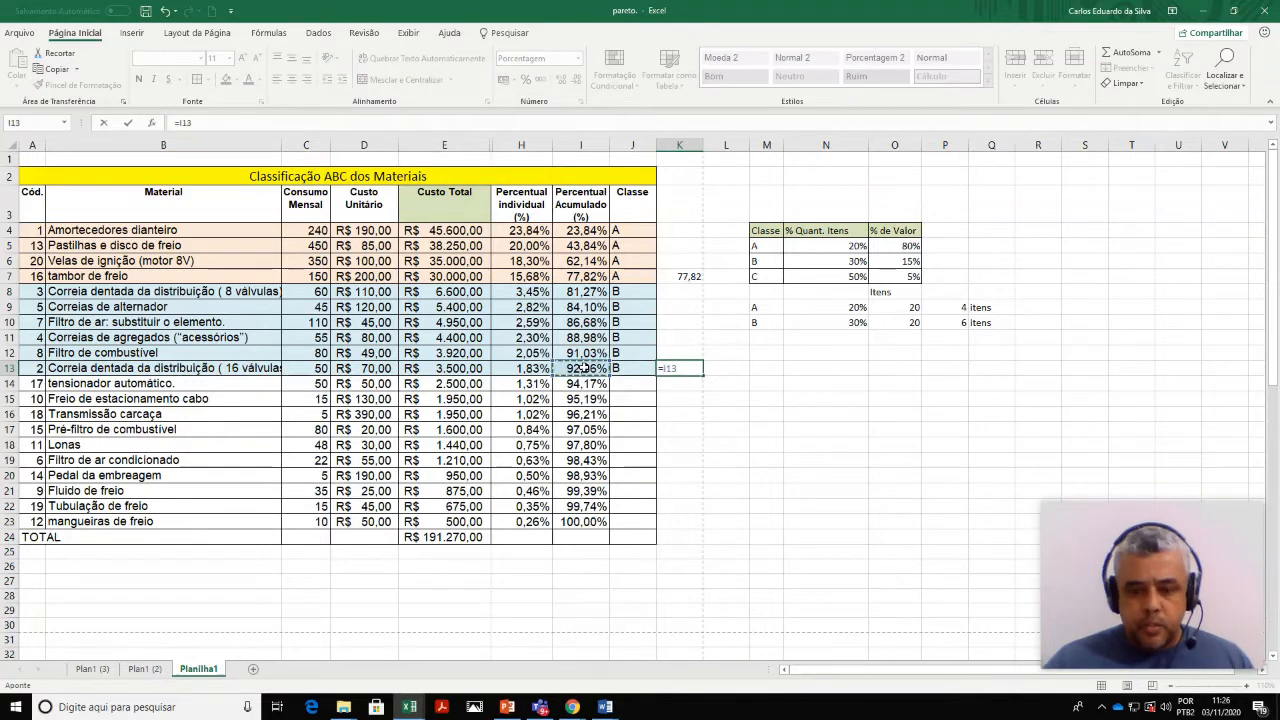
{"action": "type", "text": "-"}
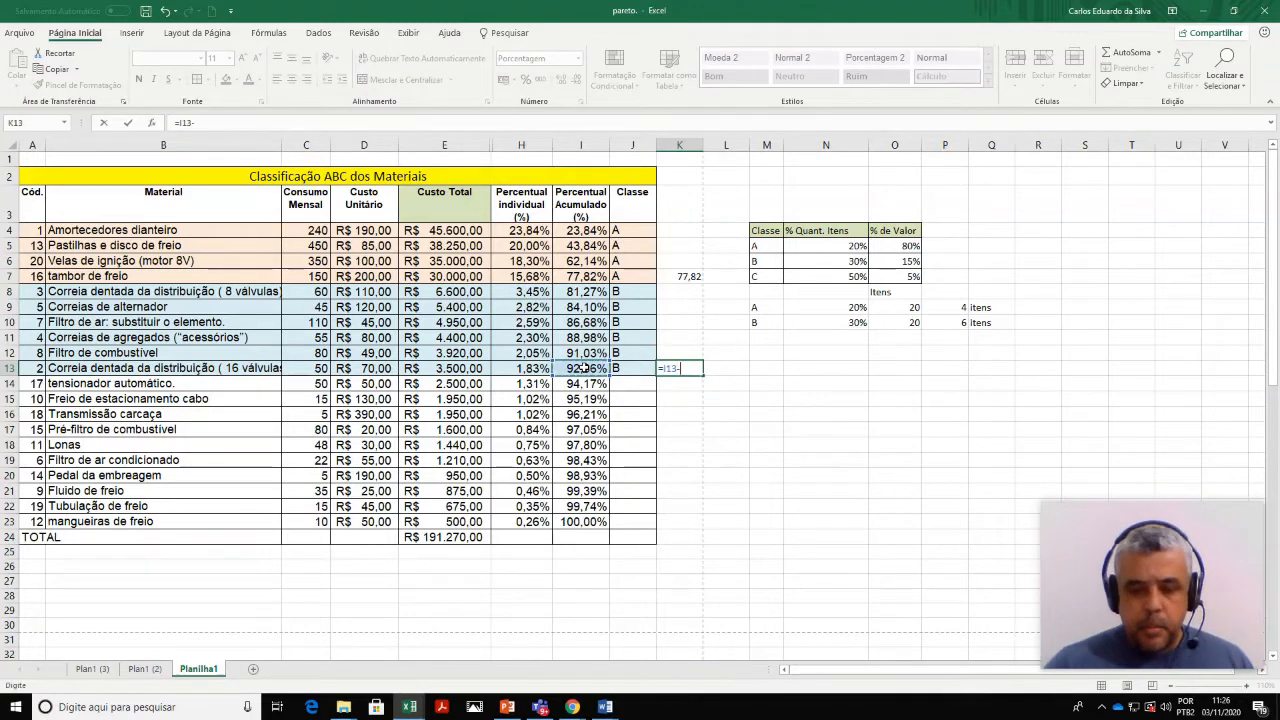
{"action": "left_click", "coordinate": [580, 276]}
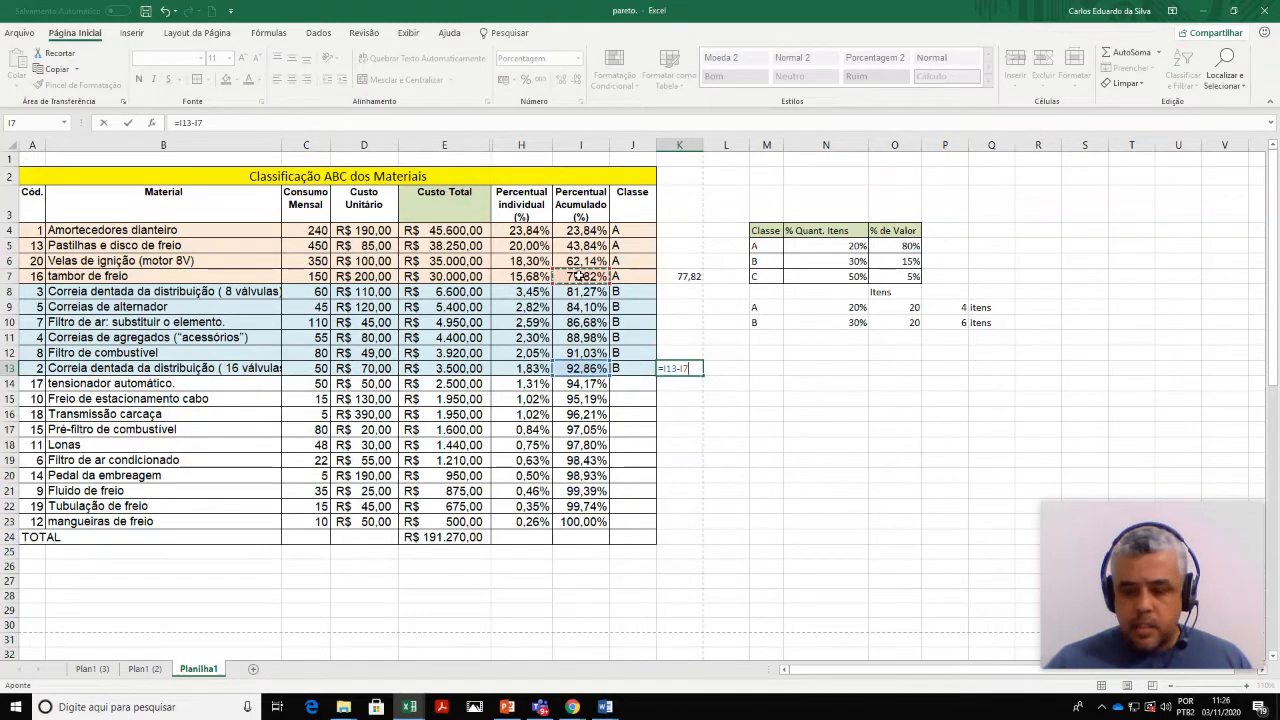
{"action": "key", "text": "Return"}
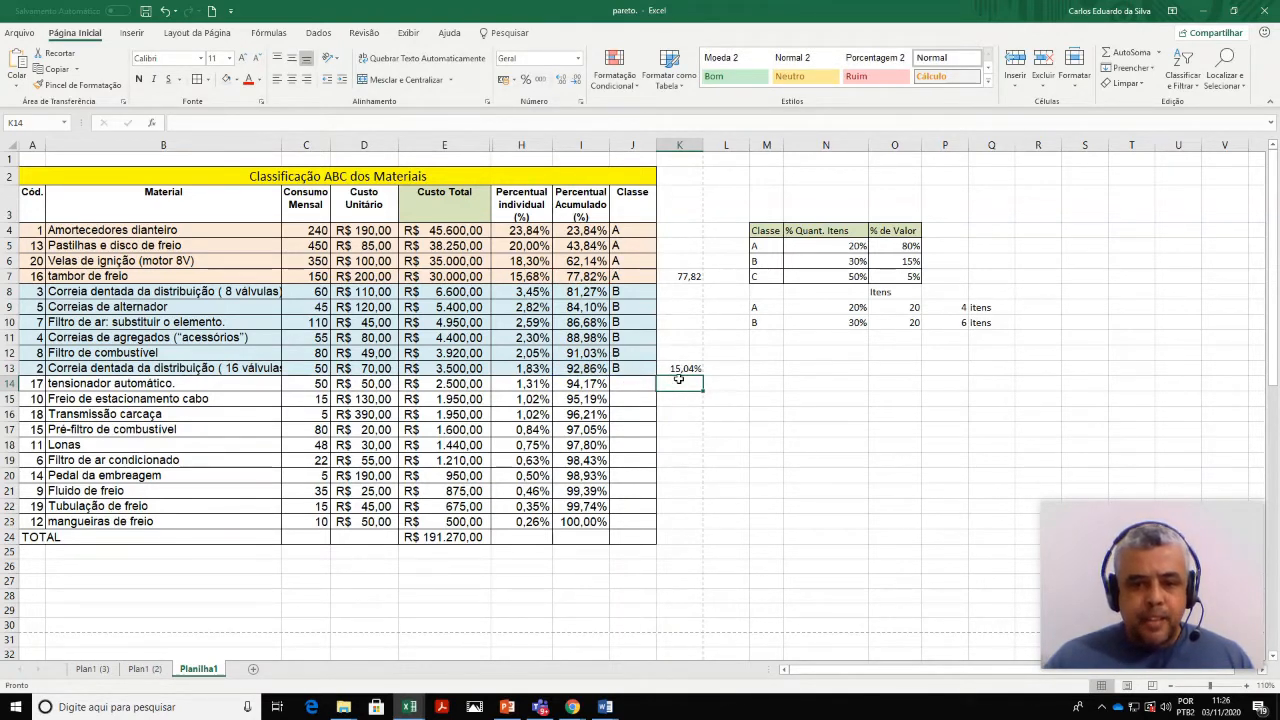
{"action": "left_click", "coordinate": [735, 417]}
Step: Add the class C line below class B by entering C in M11 and 50% in N11
{"action": "left_click", "coordinate": [760, 338]}
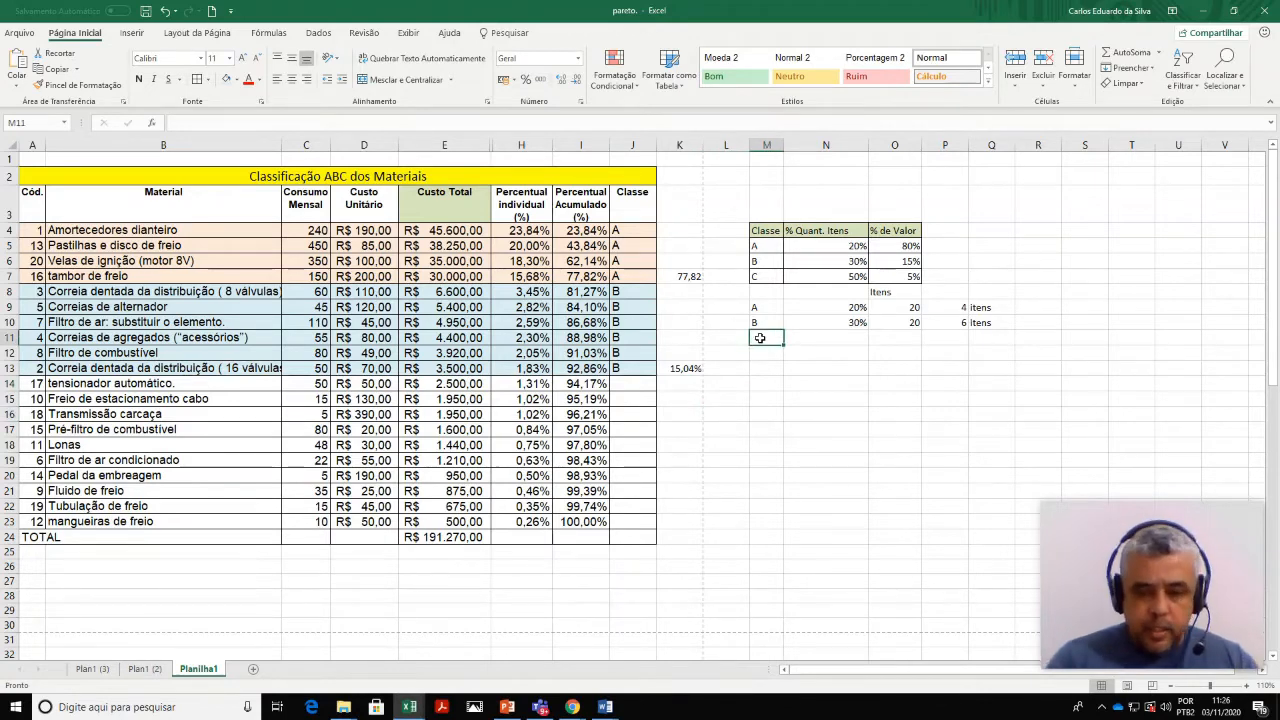
{"action": "type", "text": "C"}
{"action": "key", "text": "Return"}
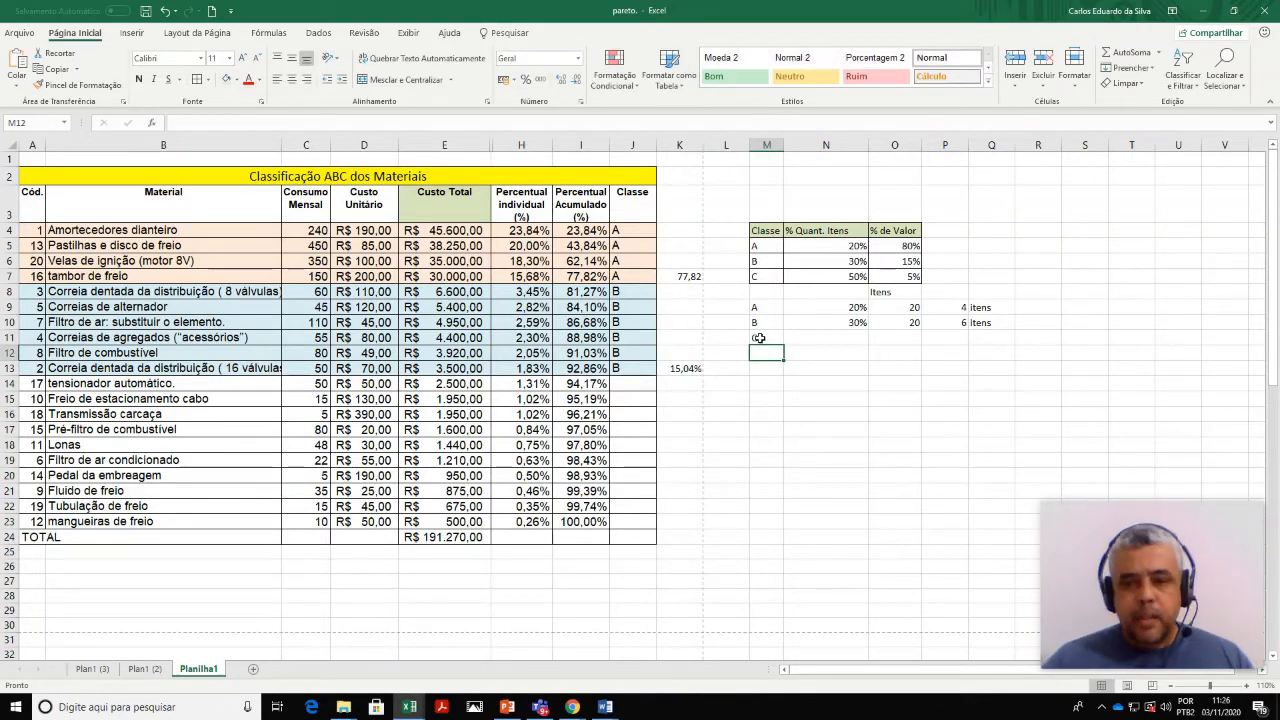
{"action": "left_click", "coordinate": [815, 339]}
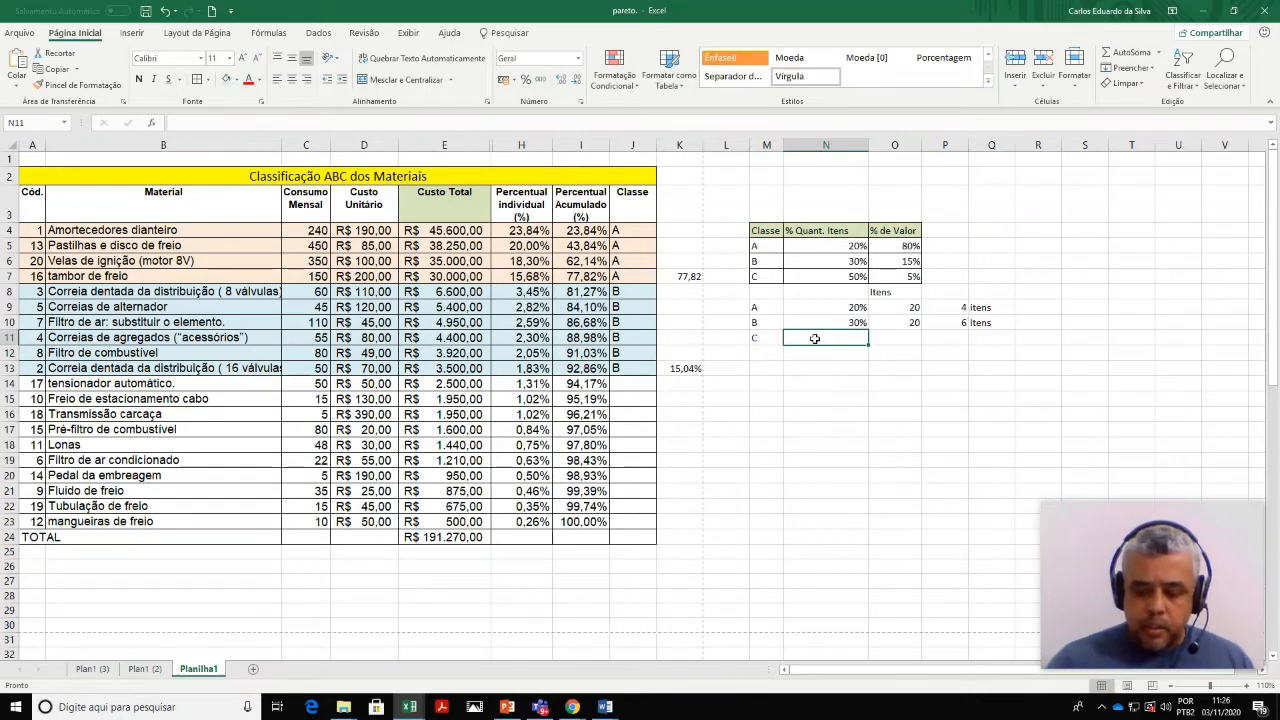
{"action": "type", "text": "5"}
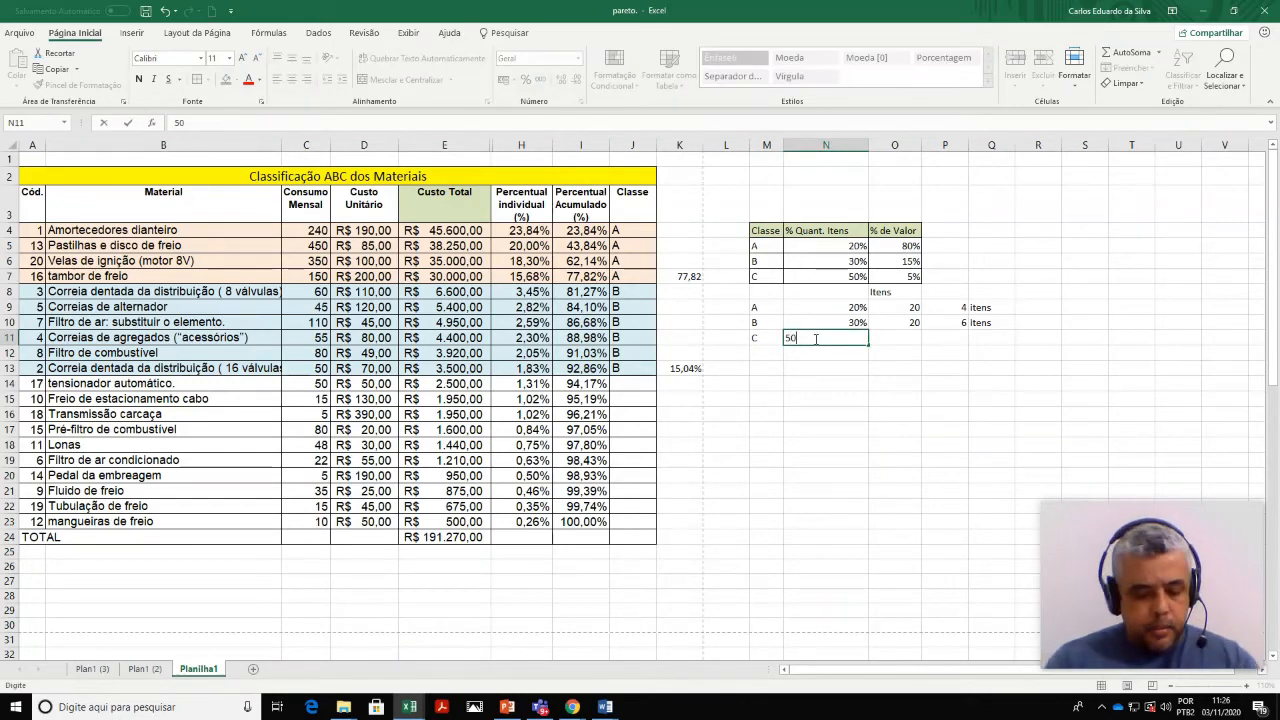
{"action": "type", "text": "0"}
{"action": "key", "text": "Tab"}
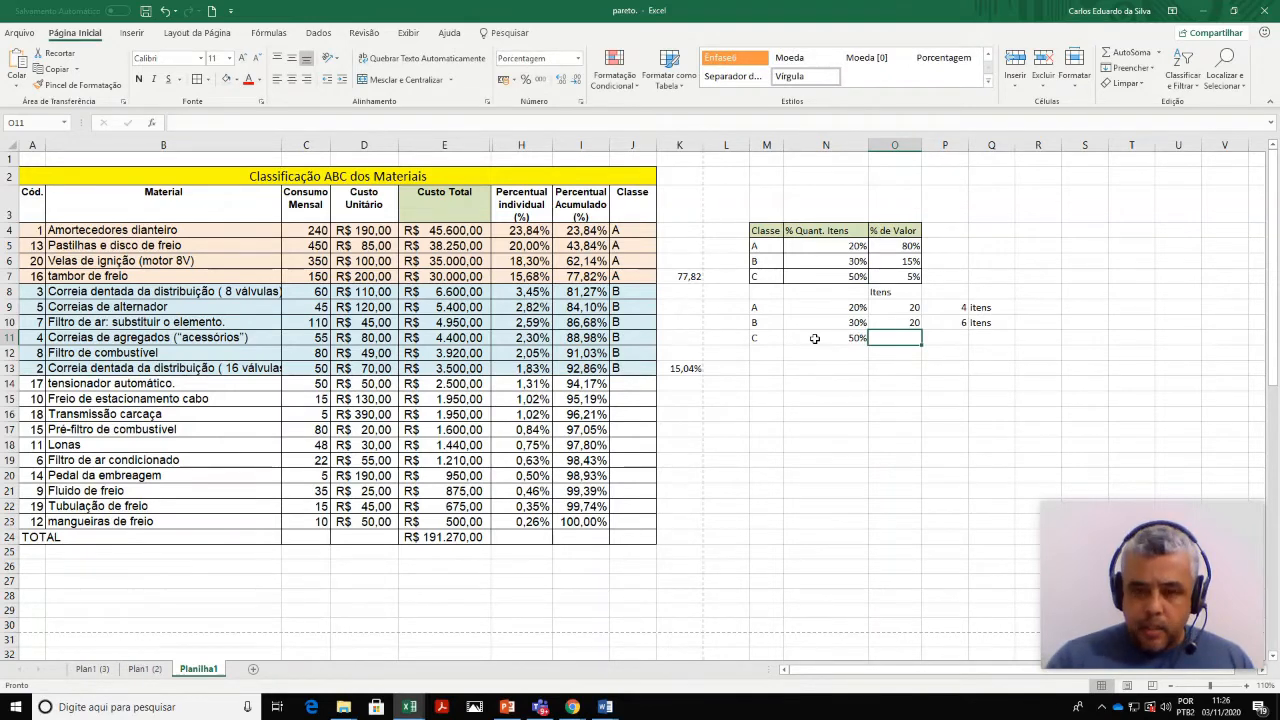
Step: Enter 20 as the item quantity in O11 and change its number format to Geral
{"action": "type", "text": "20"}
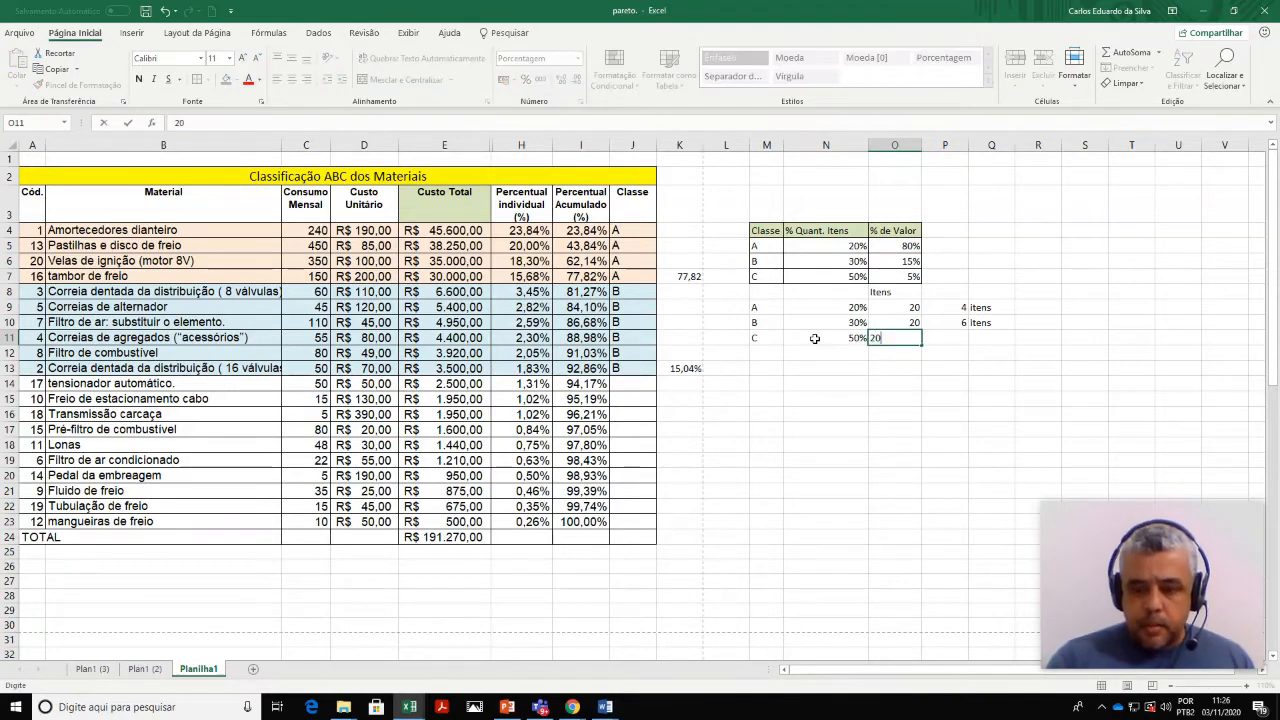
{"action": "key", "text": "Return"}
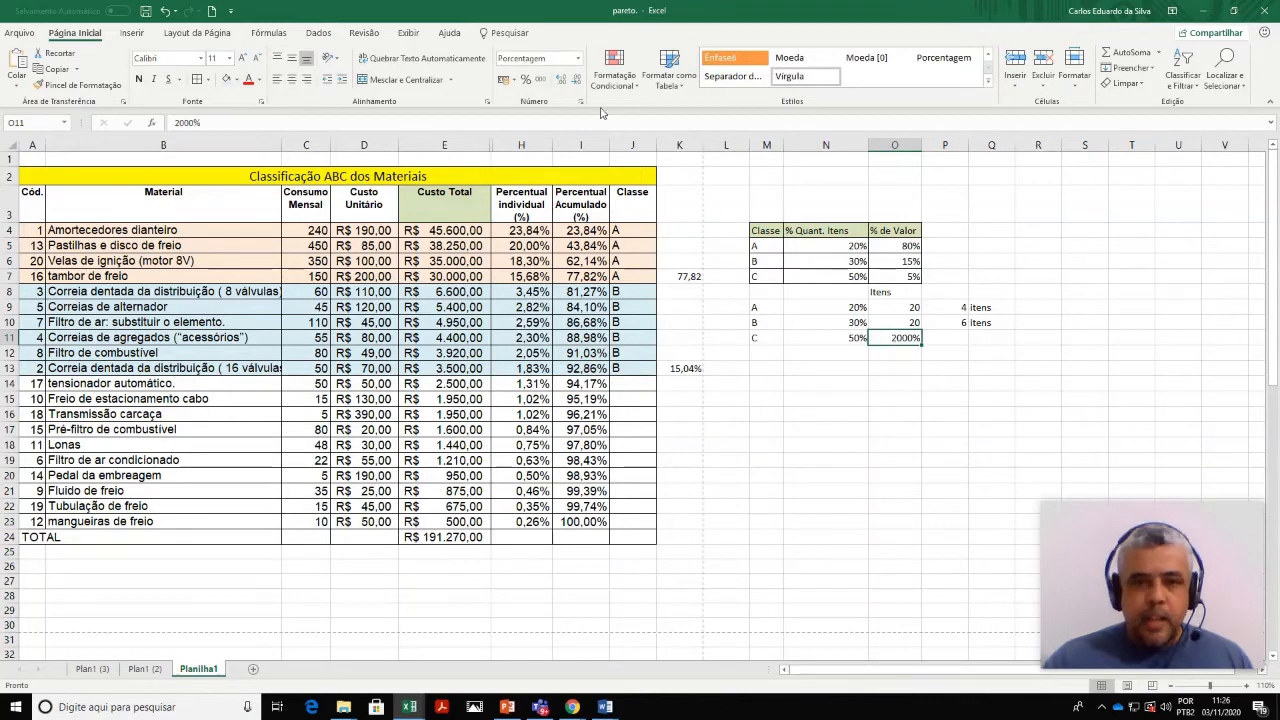
{"action": "left_click", "coordinate": [577, 59]}
{"action": "left_click", "coordinate": [559, 80]}
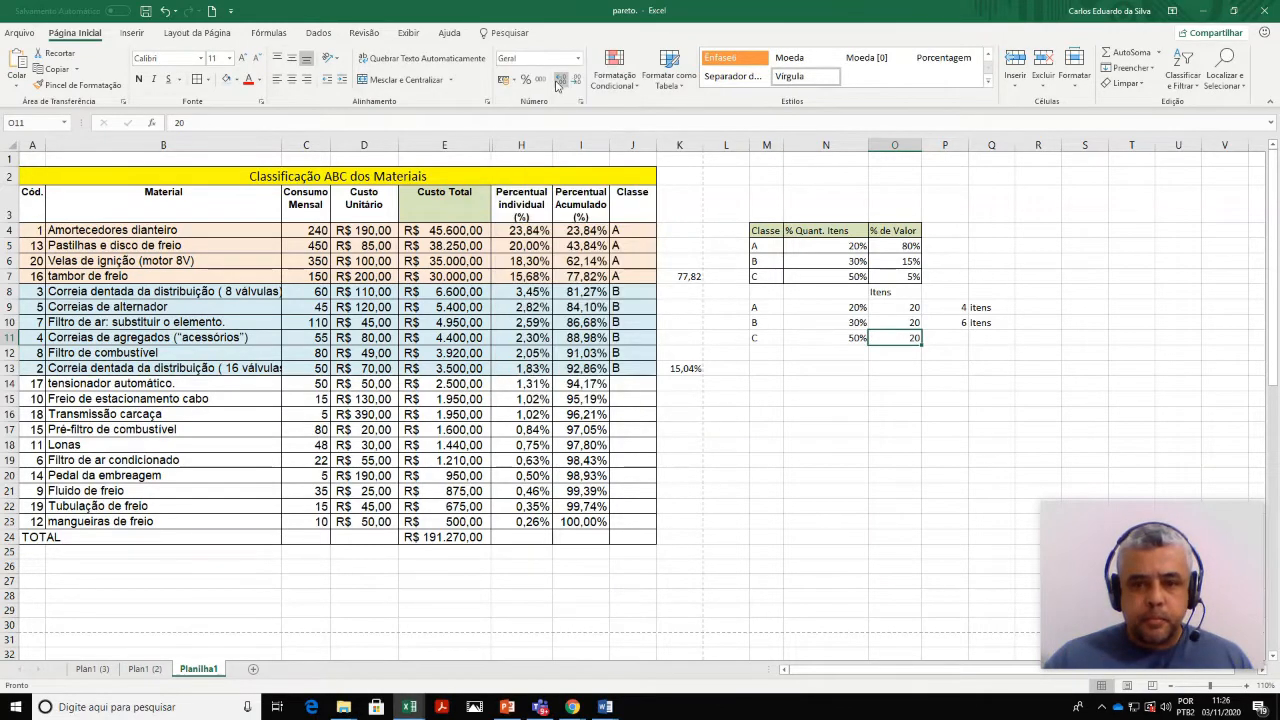
{"action": "left_click", "coordinate": [893, 428]}
{"action": "left_click", "coordinate": [904, 338]}
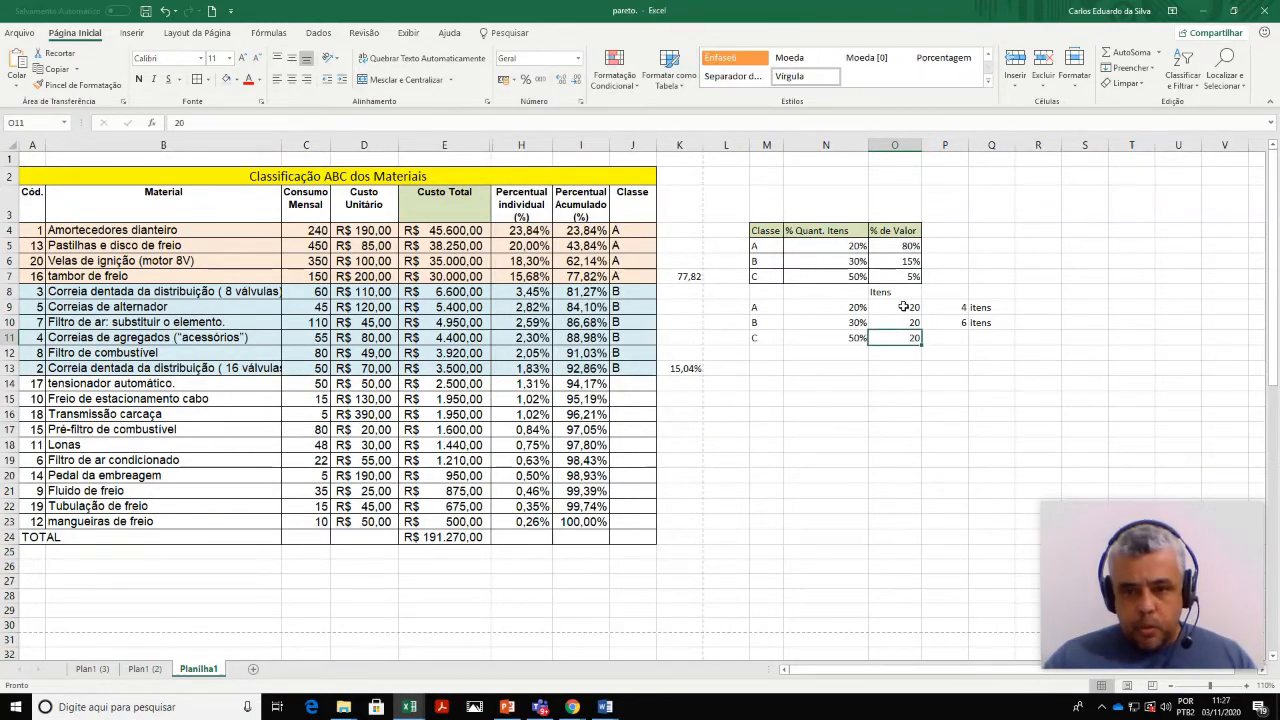
{"action": "left_click_drag", "start_coordinate": [905, 307], "coordinate": [910, 338]}
Step: Calculate the number of class C items in P11 with =N11*20 and label it itens in Q11
{"action": "left_click", "coordinate": [953, 340]}
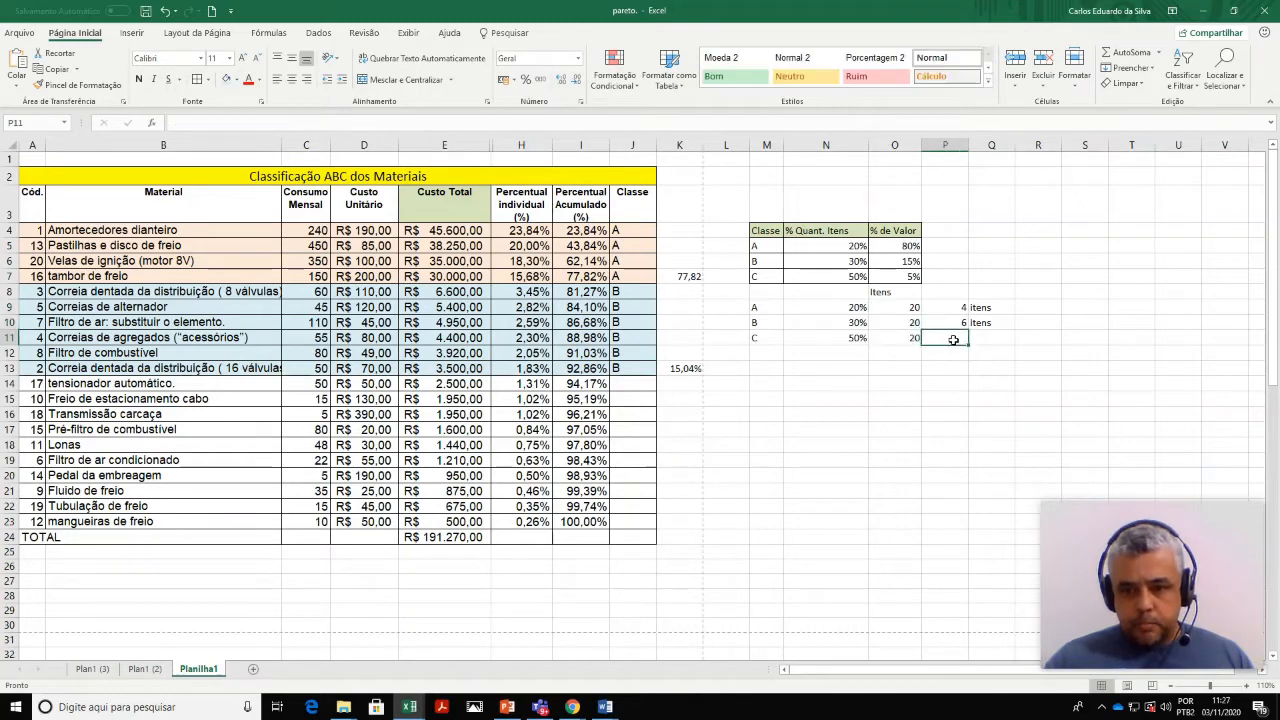
{"action": "type", "text": "="}
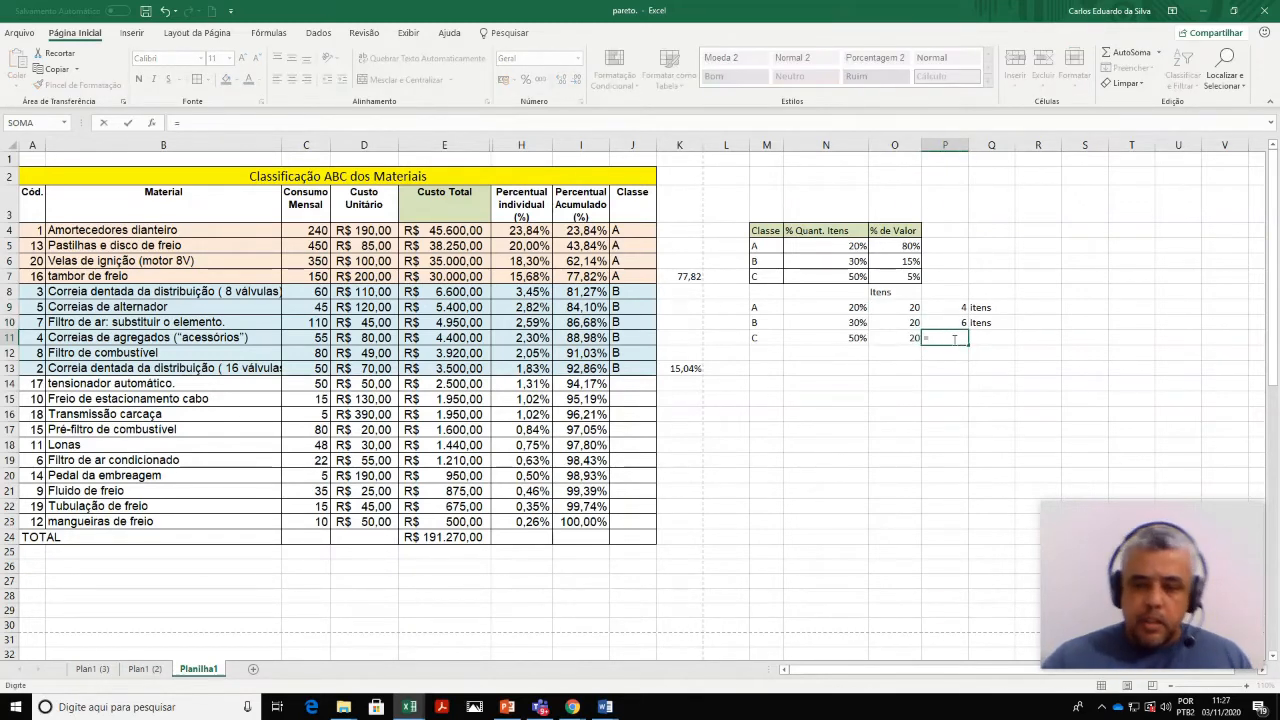
{"action": "left_click", "coordinate": [847, 340]}
{"action": "type", "text": "*20"}
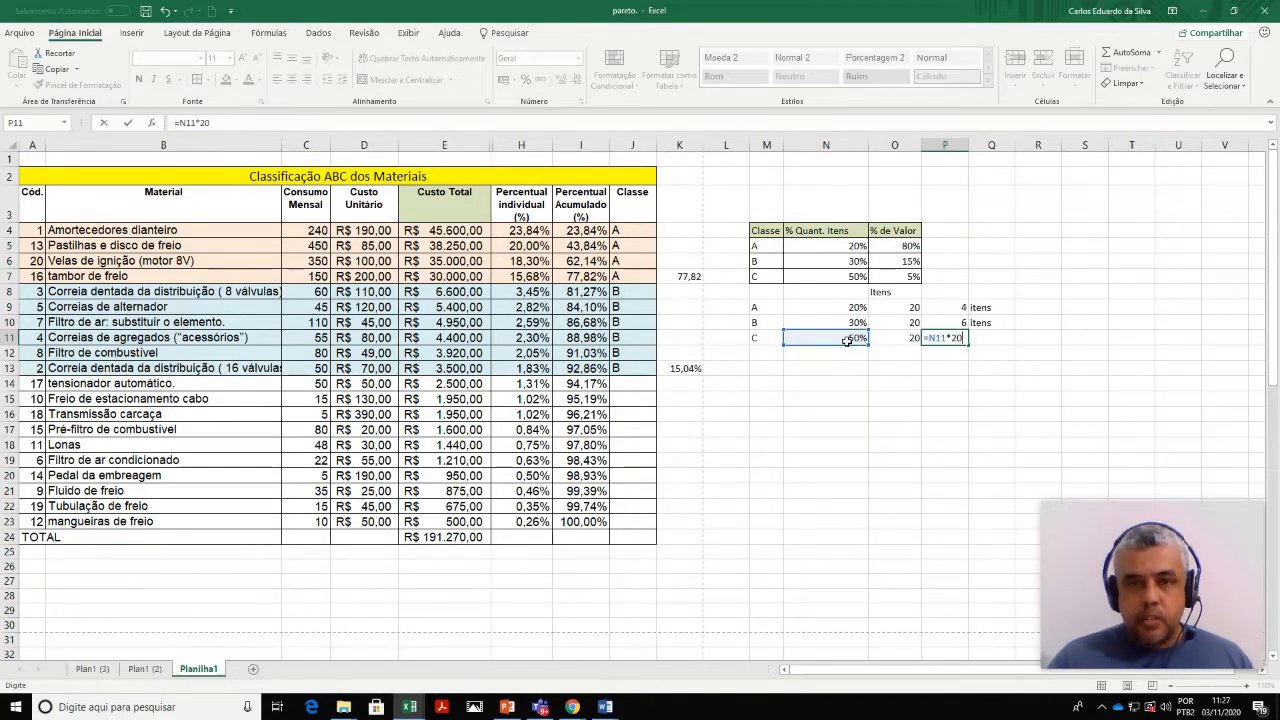
{"action": "key", "text": "Return"}
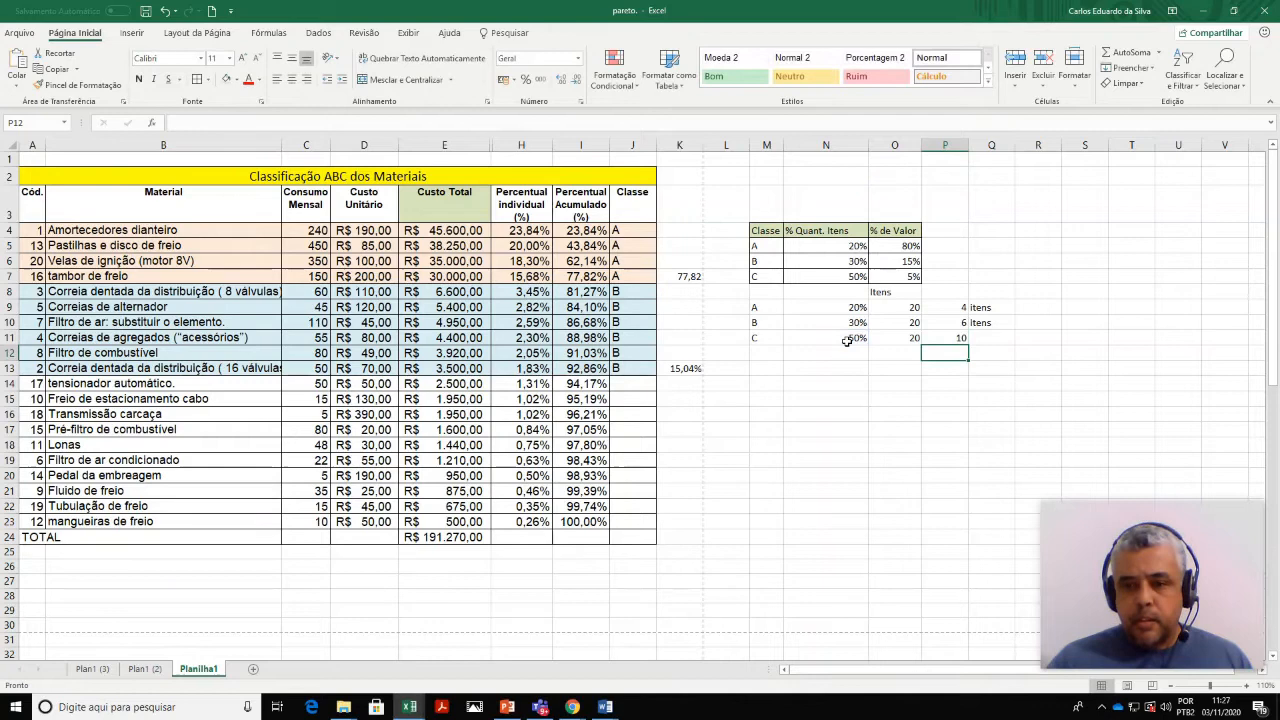
{"action": "left_click", "coordinate": [983, 340]}
{"action": "type", "text": "itens"}
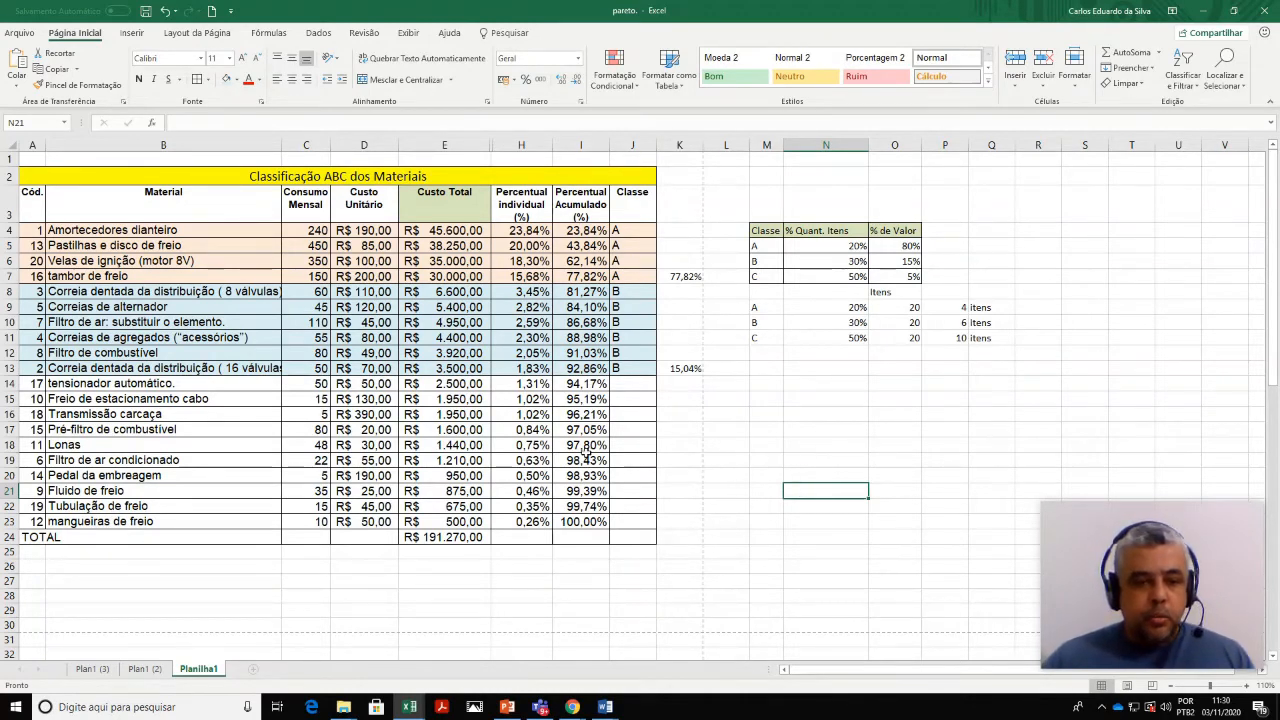
{"action": "left_click", "coordinate": [38, 386]}
{"action": "left_click_drag", "start_coordinate": [42, 386], "coordinate": [630, 520]}
{"action": "left_click", "coordinate": [676, 506]}
Step: Label the remaining ten materials as class C by entering C in J14 and filling it down to J23
{"action": "left_click", "coordinate": [636, 383]}
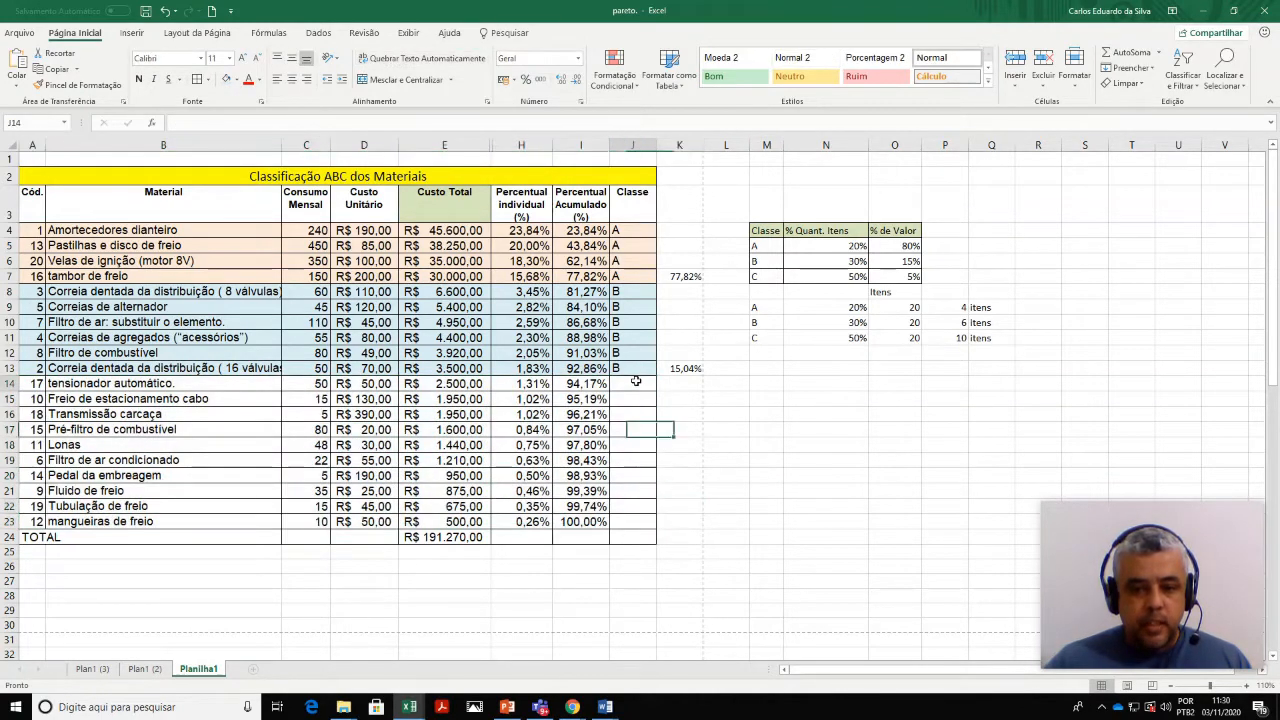
{"action": "type", "text": "C"}
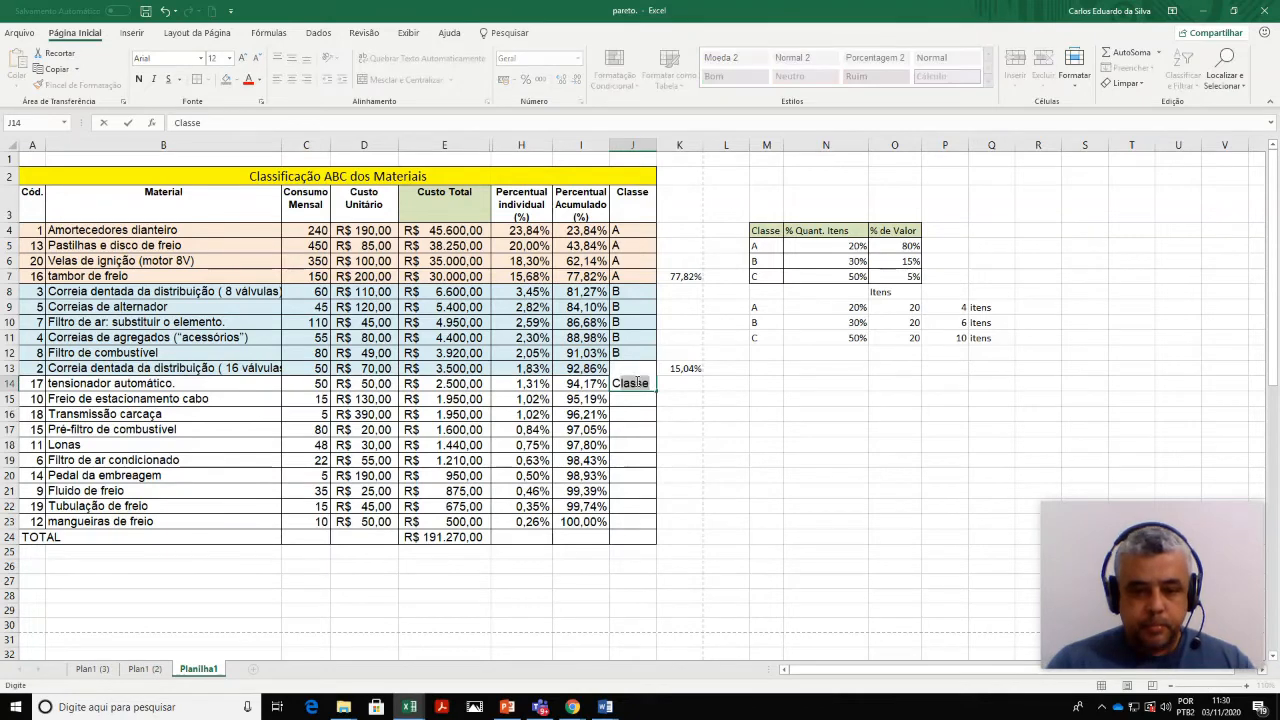
{"action": "key", "text": "Delete"}
{"action": "key", "text": "Return"}
{"action": "left_click", "coordinate": [686, 382]}
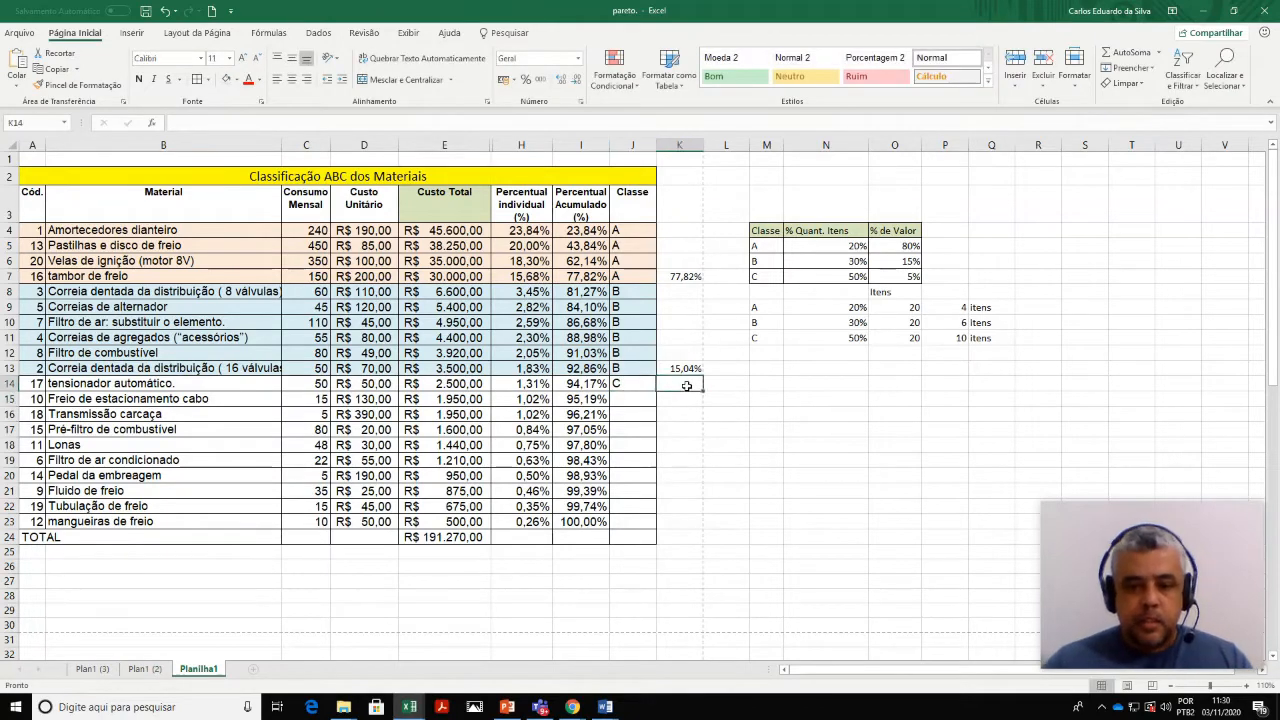
{"action": "left_click", "coordinate": [644, 384]}
{"action": "left_click_drag", "start_coordinate": [656, 391], "coordinate": [652, 527]}
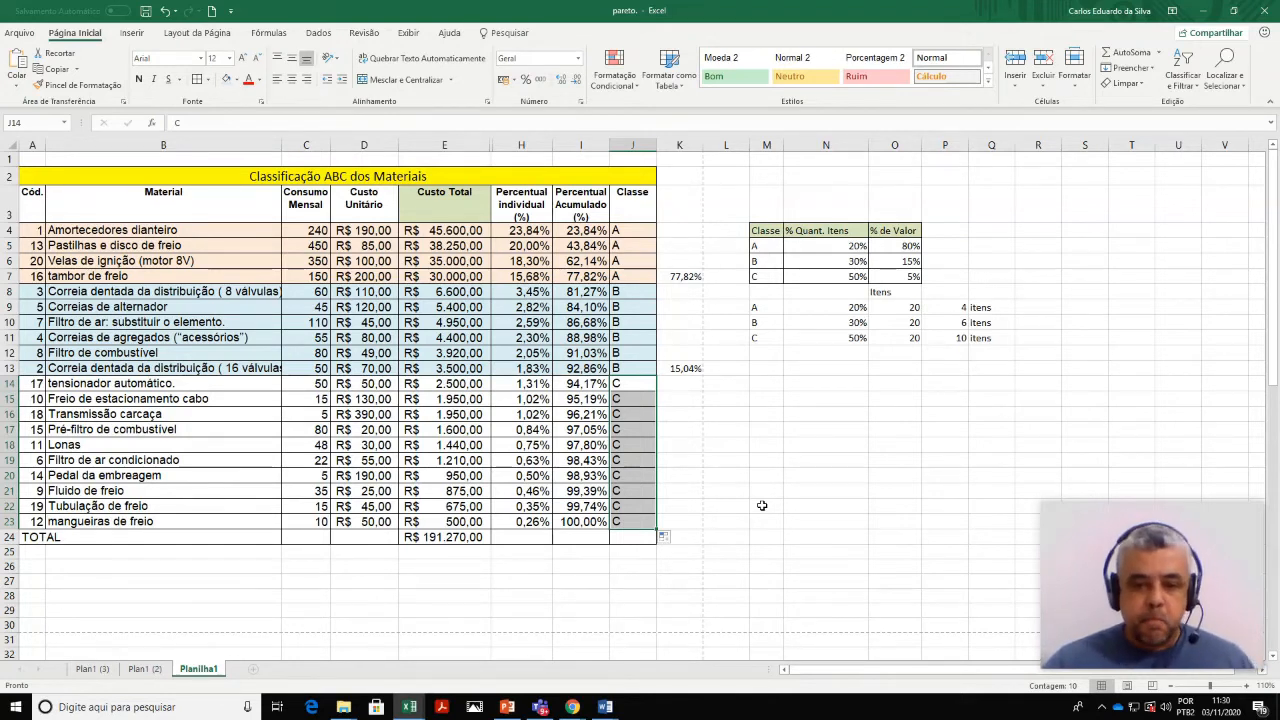
Step: Calculate class C's share of the accumulated percentage in K23 with the formula =I23-I13
{"action": "left_click", "coordinate": [690, 521]}
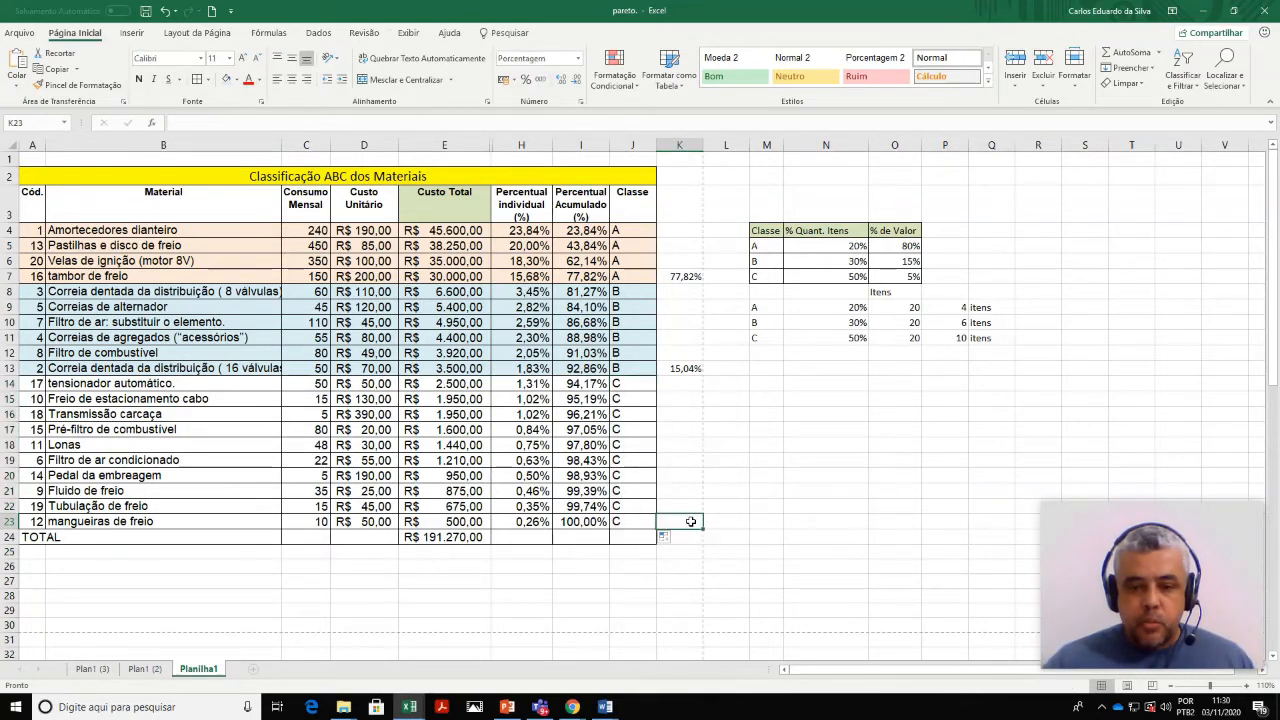
{"action": "type", "text": "="}
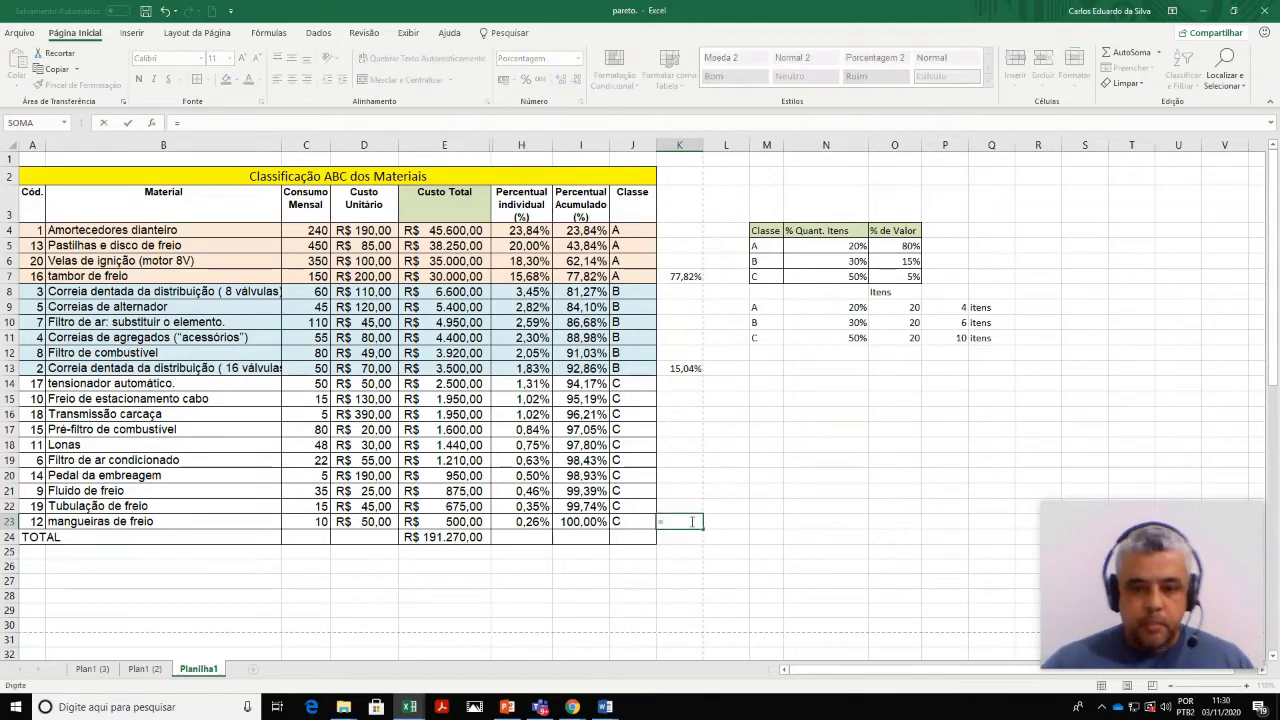
{"action": "left_click", "coordinate": [573, 521]}
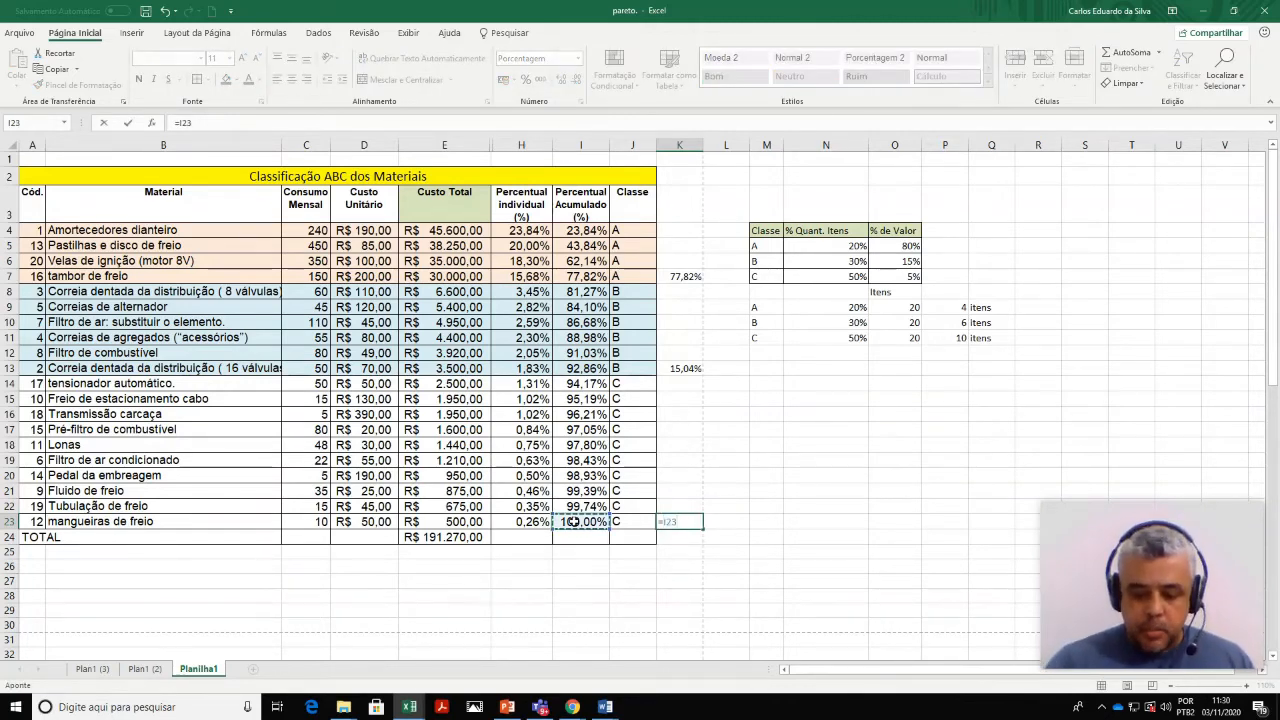
{"action": "type", "text": "-"}
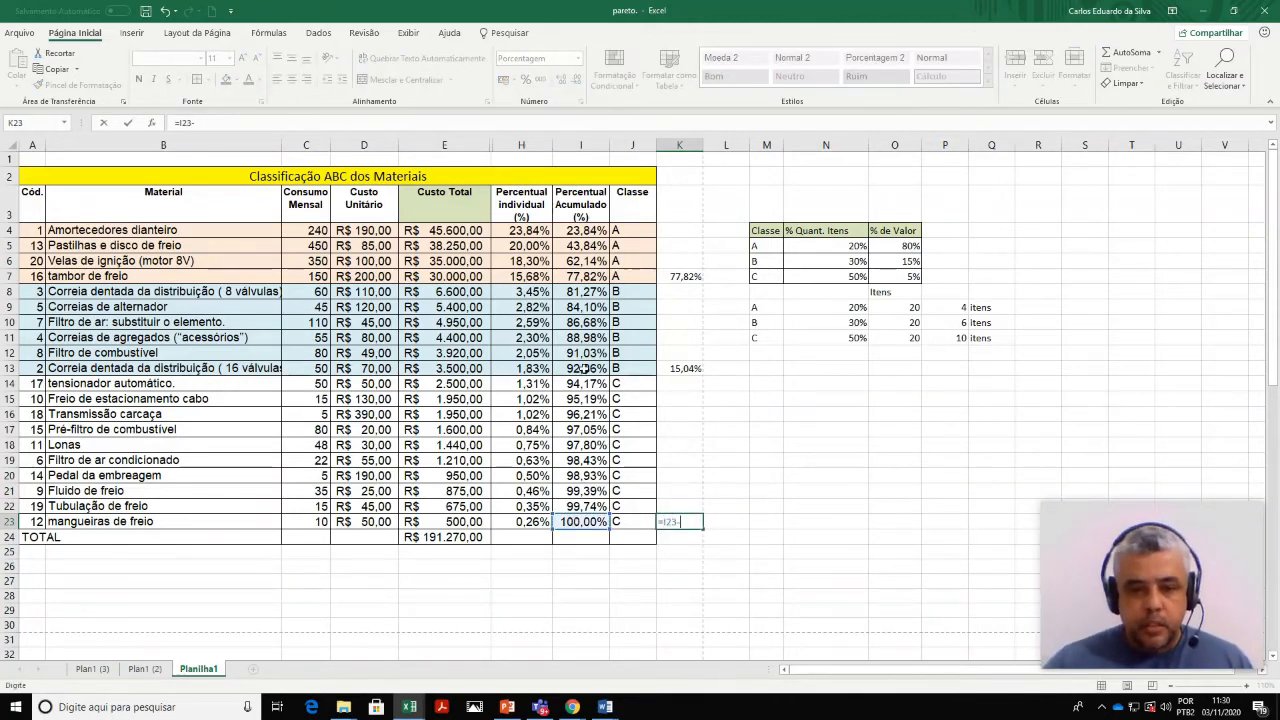
{"action": "left_click", "coordinate": [585, 369]}
{"action": "key", "text": "Return"}
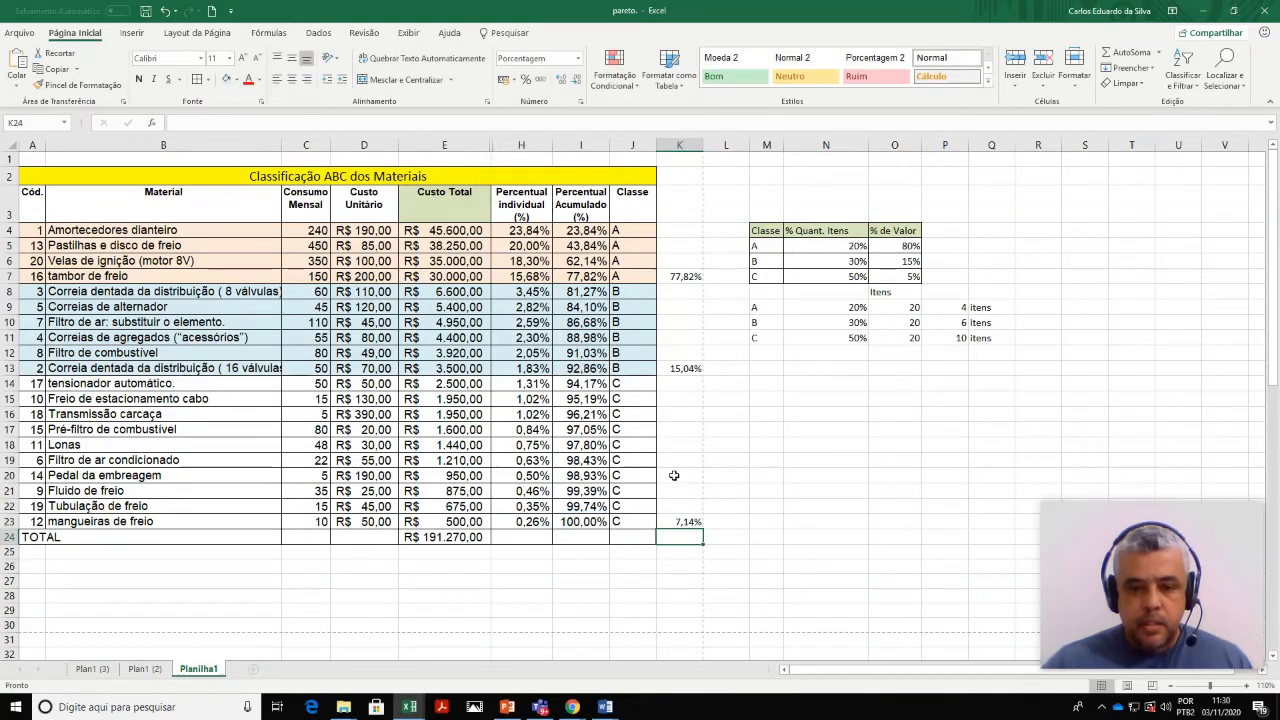
Step: Total the class percentage shares in K24 with the formula =SOMA(K4:K23)
{"action": "type", "text": "="}
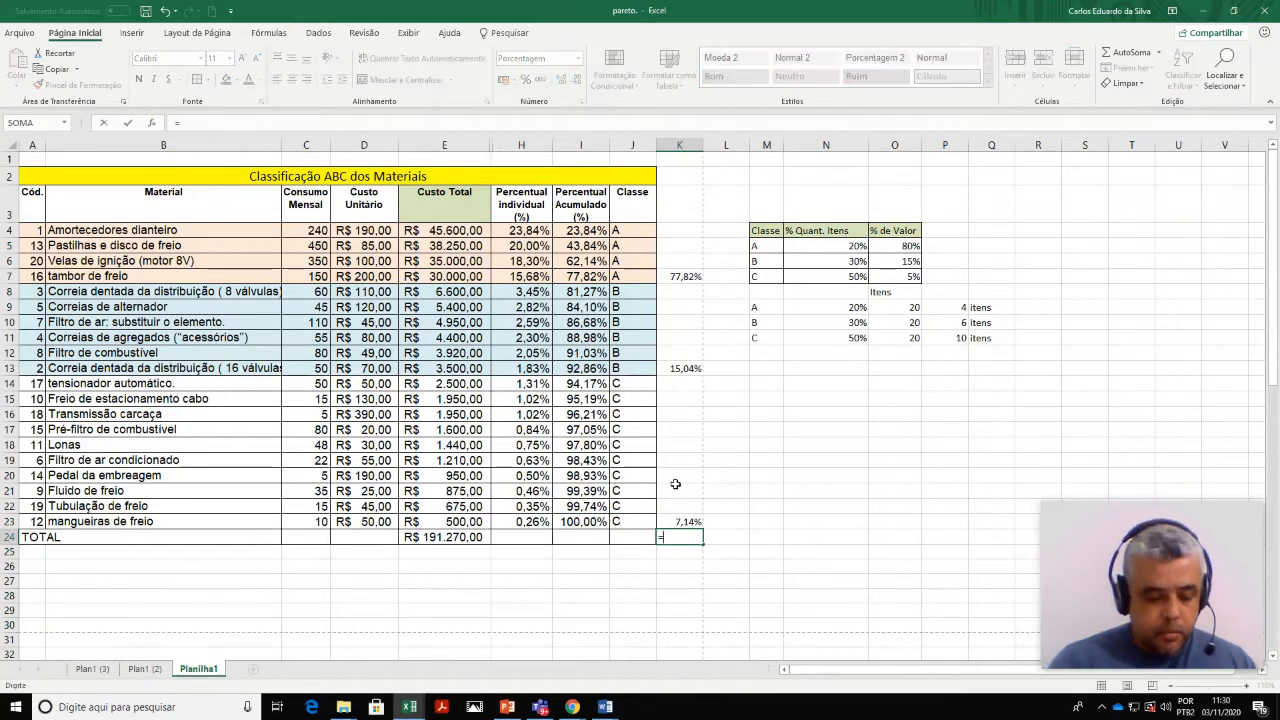
{"action": "type", "text": "som"}
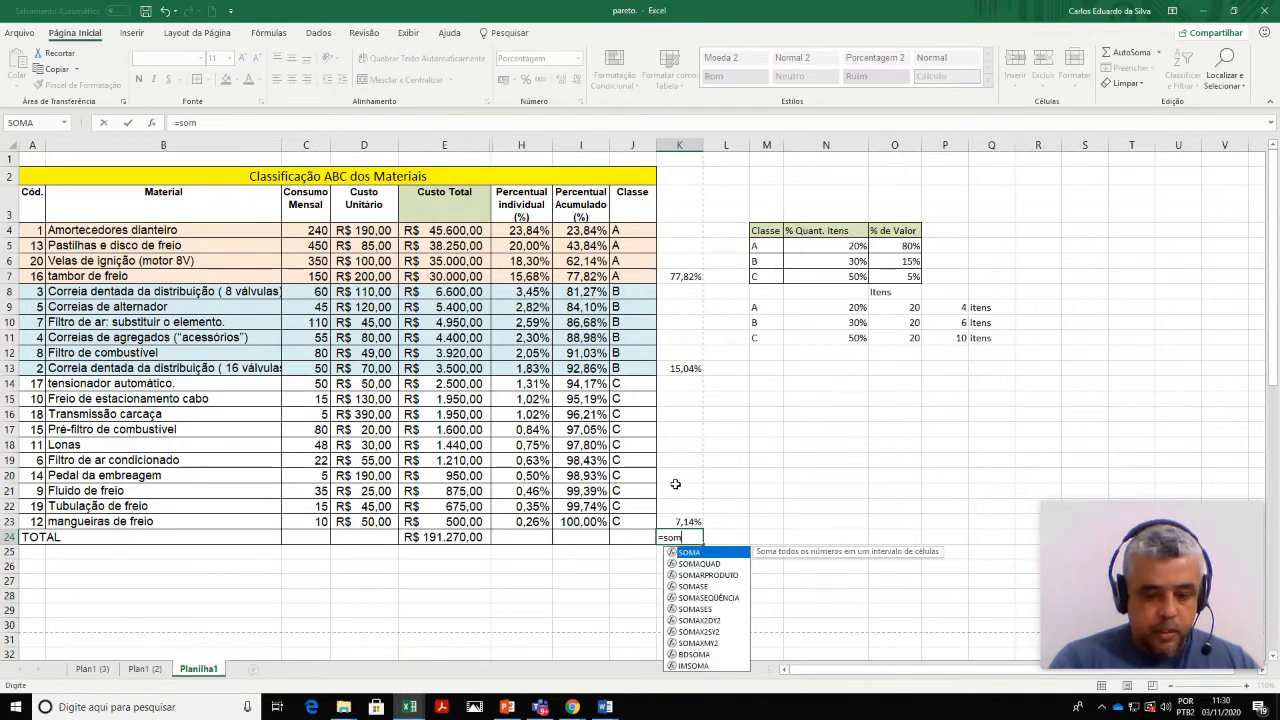
{"action": "key", "text": "Tab"}
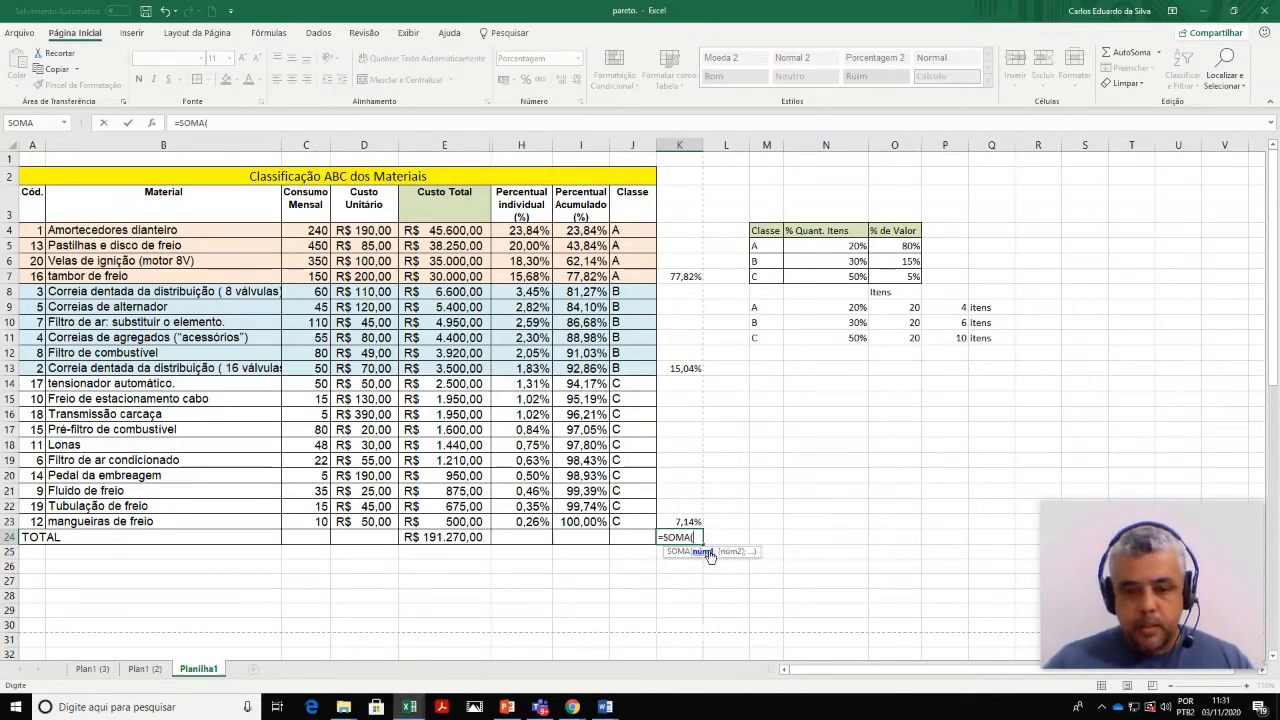
{"action": "left_click_drag", "start_coordinate": [684, 230], "coordinate": [680, 521]}
{"action": "type", "text": ")"}
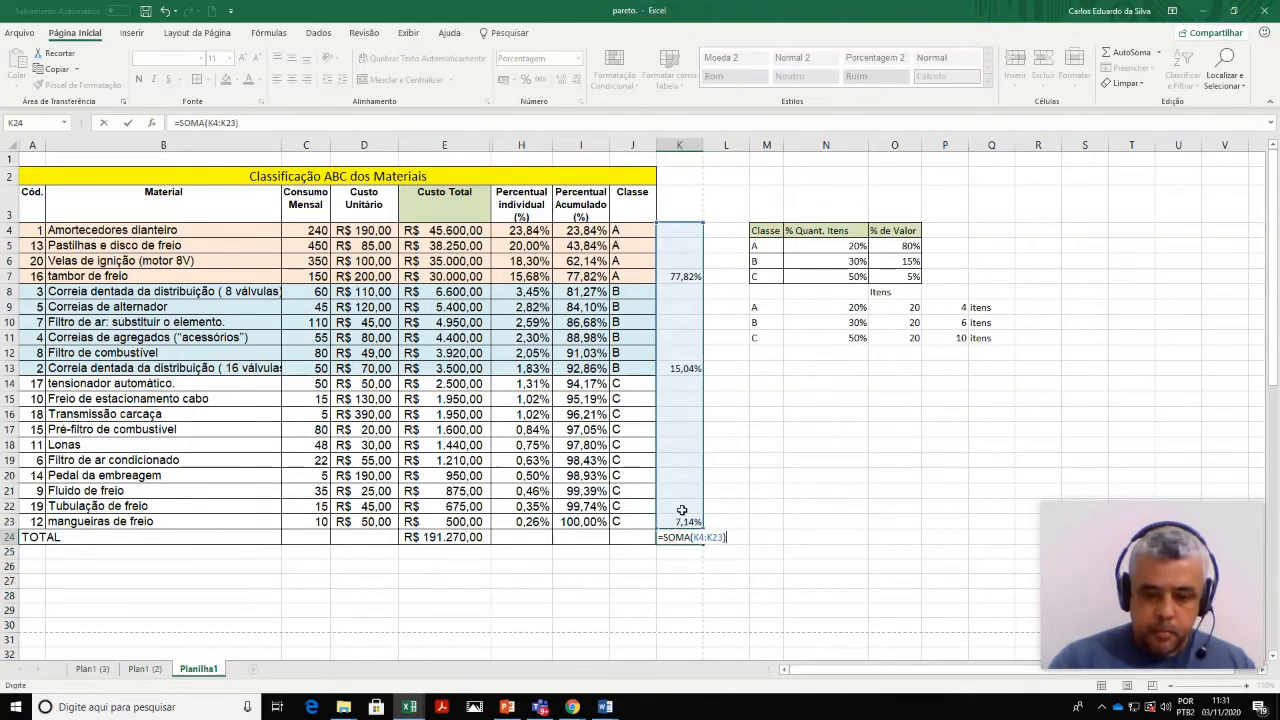
{"action": "key", "text": "Return"}
{"action": "left_click", "coordinate": [779, 507]}
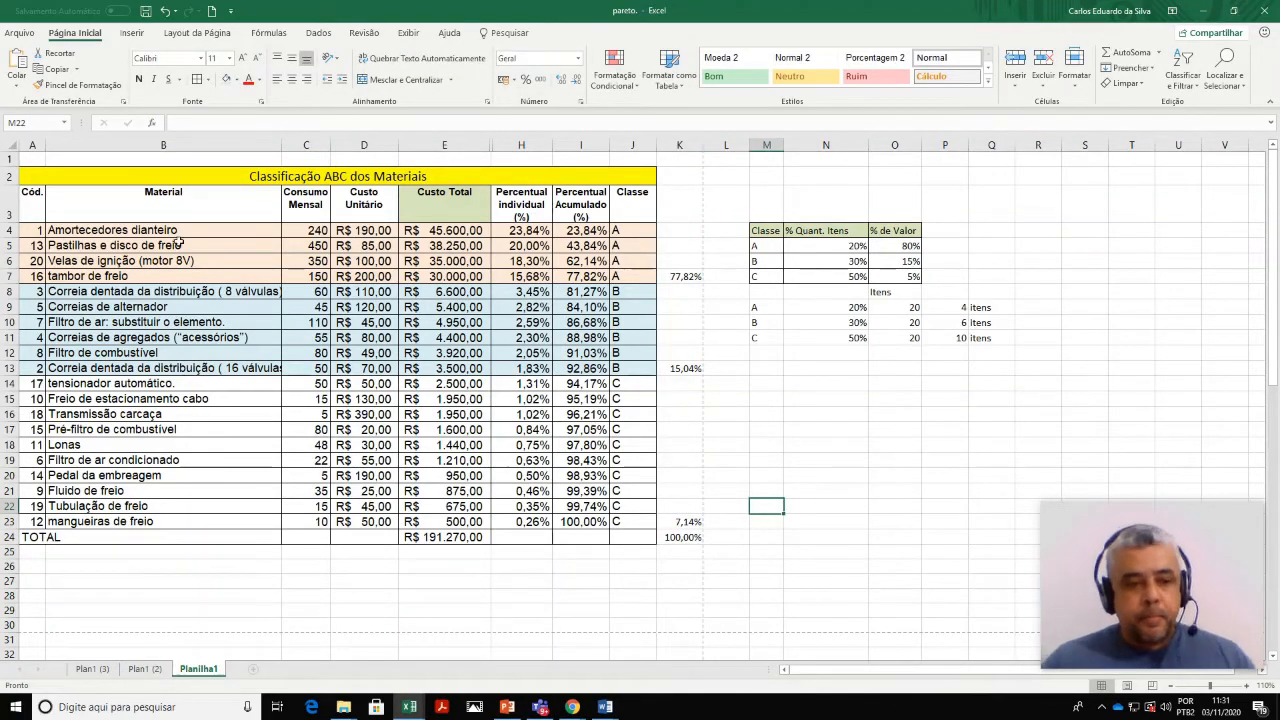
Step: Review the class A, B and C material rows with their percentage shares against the reference table of class percentages in M4:O7
{"action": "mouse_move", "coordinate": [38, 230]}
{"action": "left_mouse_down"}
{"action": "mouse_move", "coordinate": [40, 280]}
{"action": "mouse_move", "coordinate": [683, 283]}
{"action": "left_mouse_up"}
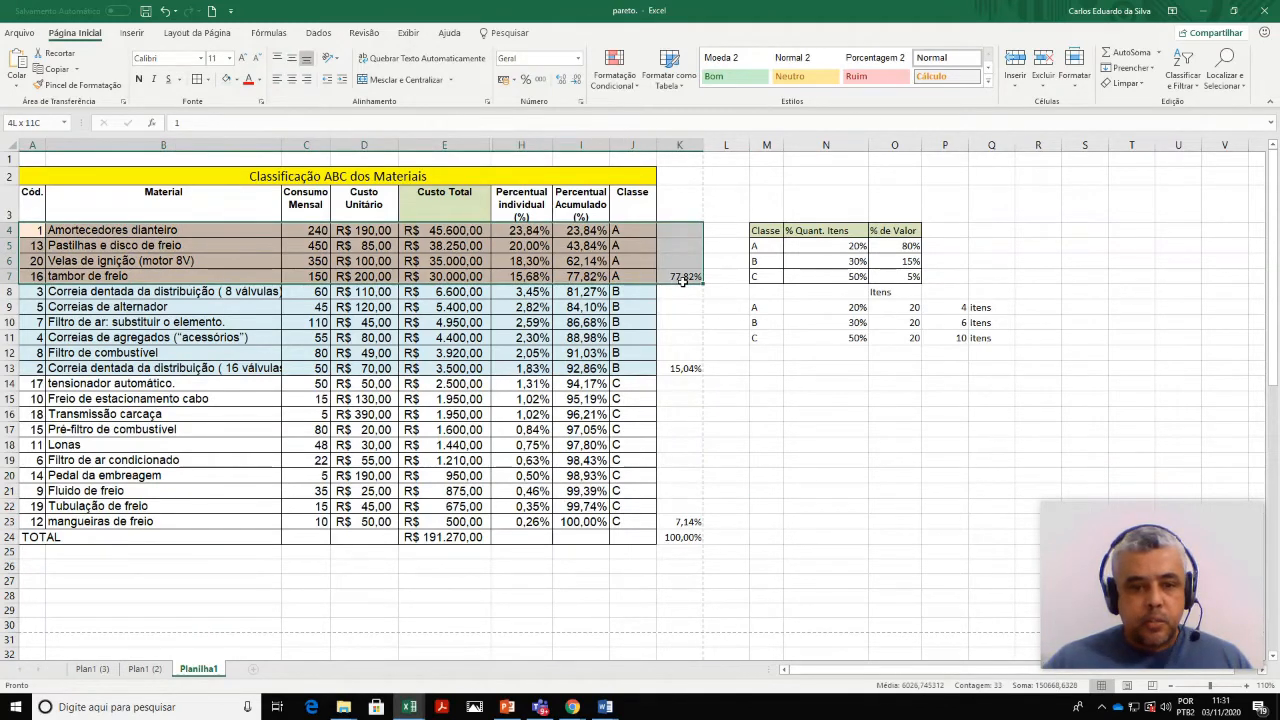
{"action": "left_click_drag", "start_coordinate": [30, 291], "coordinate": [675, 370]}
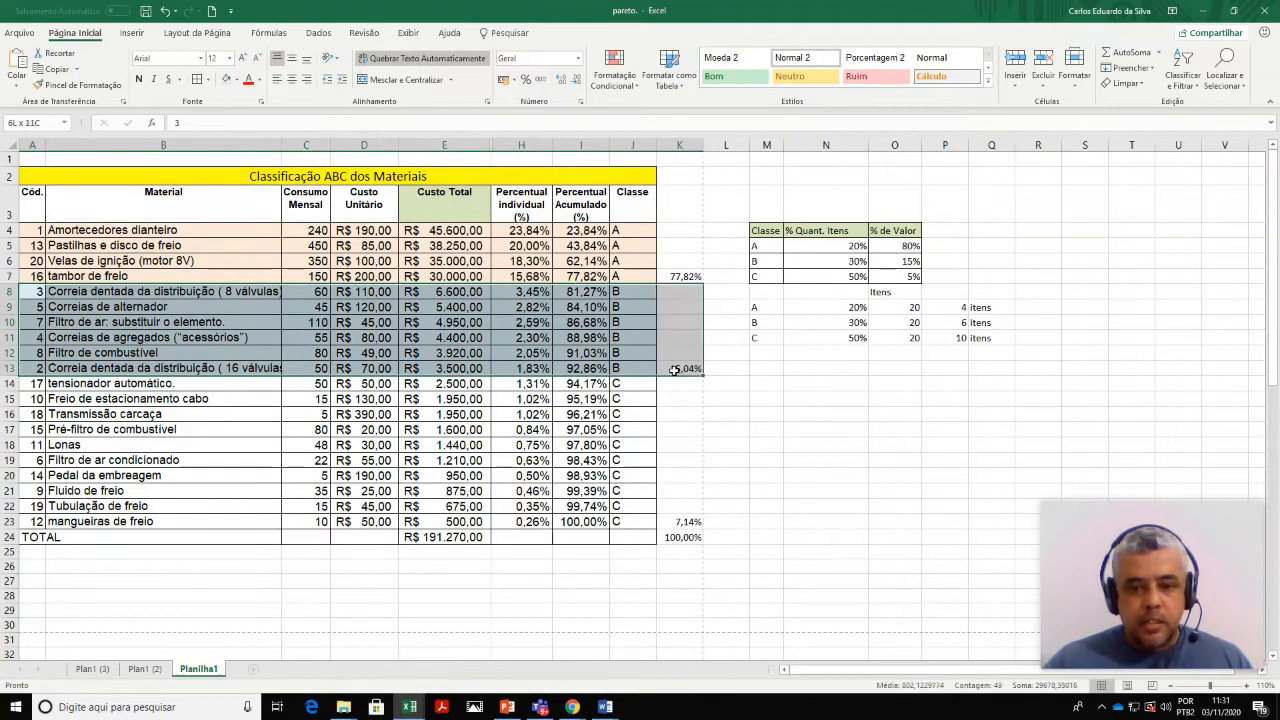
{"action": "left_click_drag", "start_coordinate": [44, 380], "coordinate": [673, 522]}
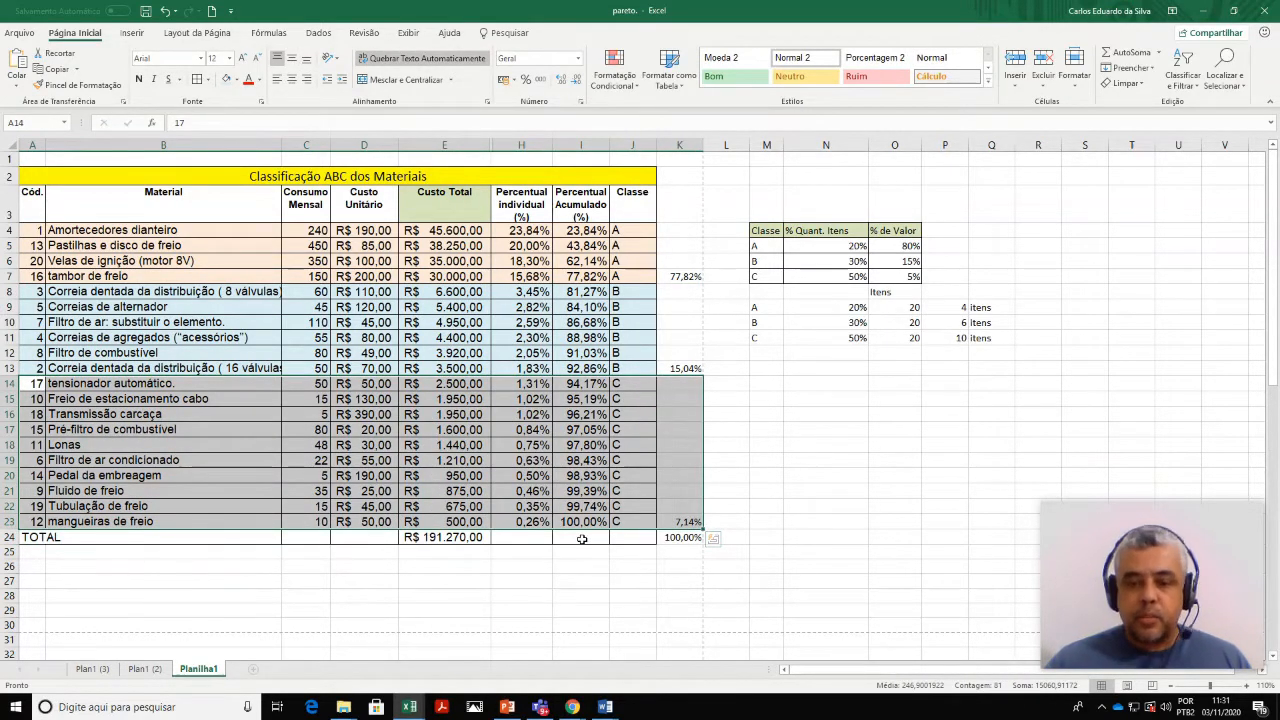
{"action": "left_click", "coordinate": [755, 446]}
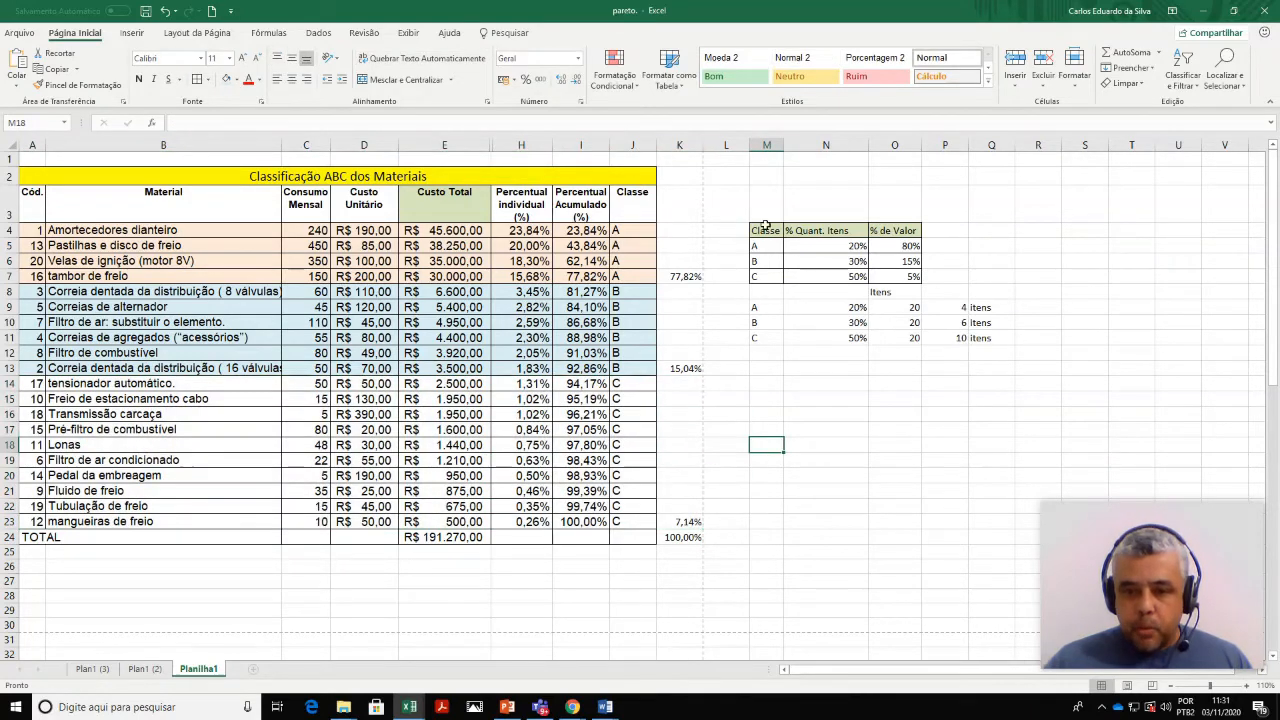
{"action": "left_click_drag", "start_coordinate": [765, 228], "coordinate": [900, 276]}
{"action": "left_click", "coordinate": [825, 414]}
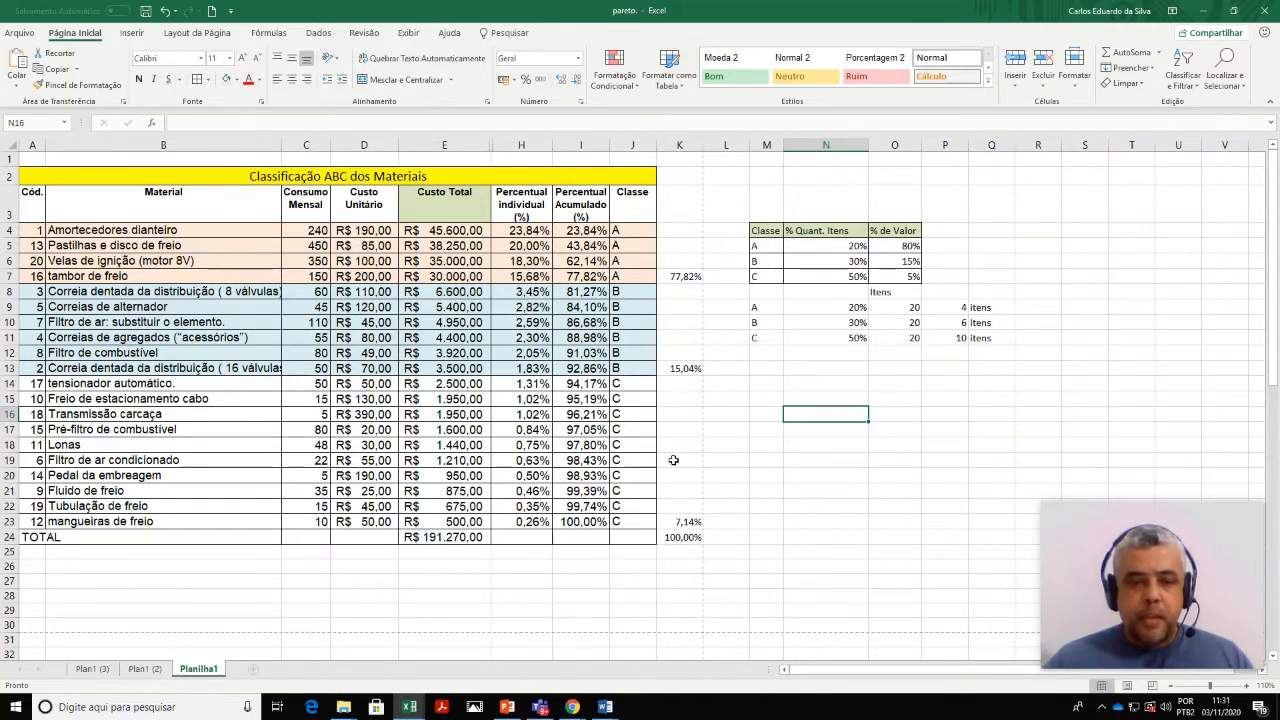
{"action": "left_click", "coordinate": [634, 206]}
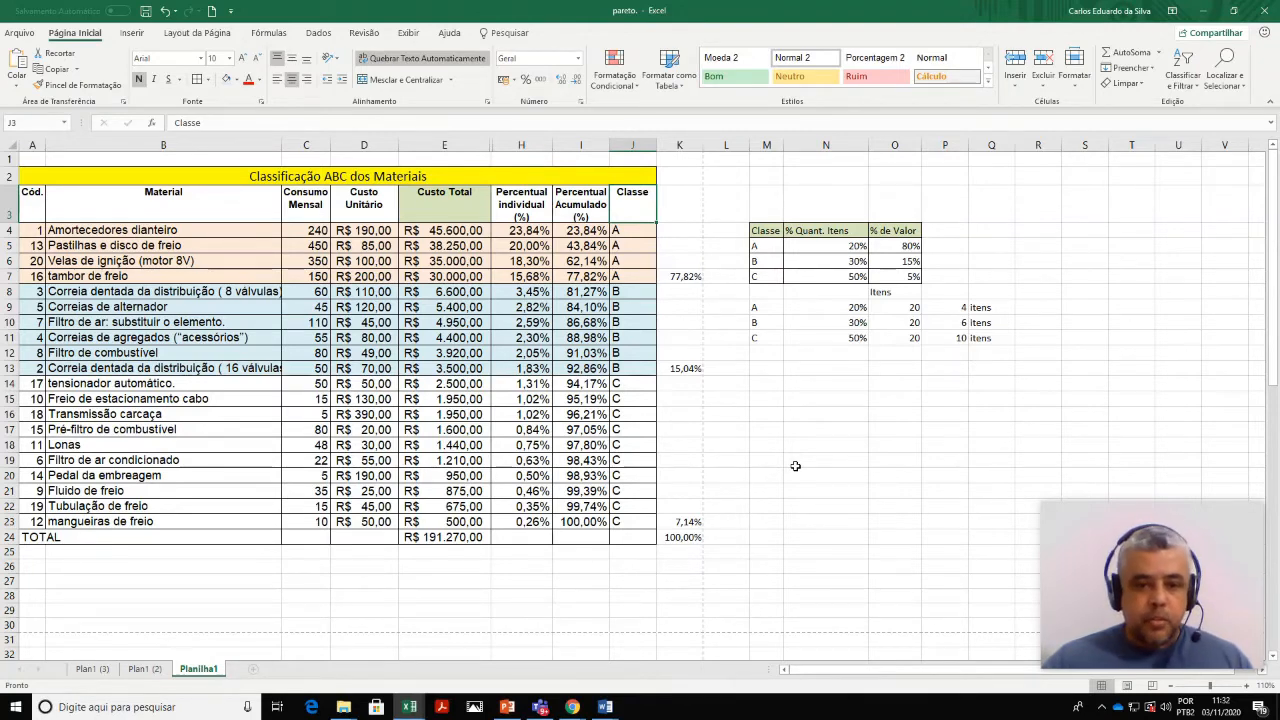
{"action": "left_click_drag", "start_coordinate": [426, 172], "coordinate": [441, 538]}
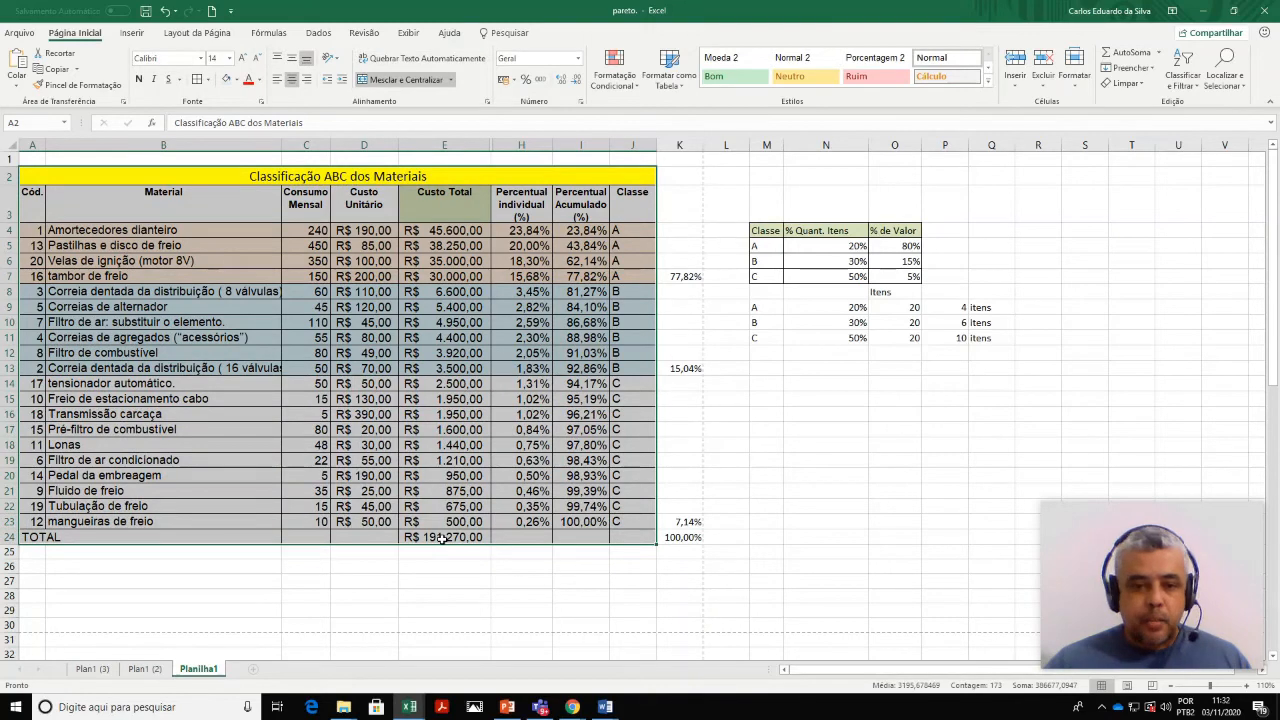
{"action": "left_click", "coordinate": [726, 493]}
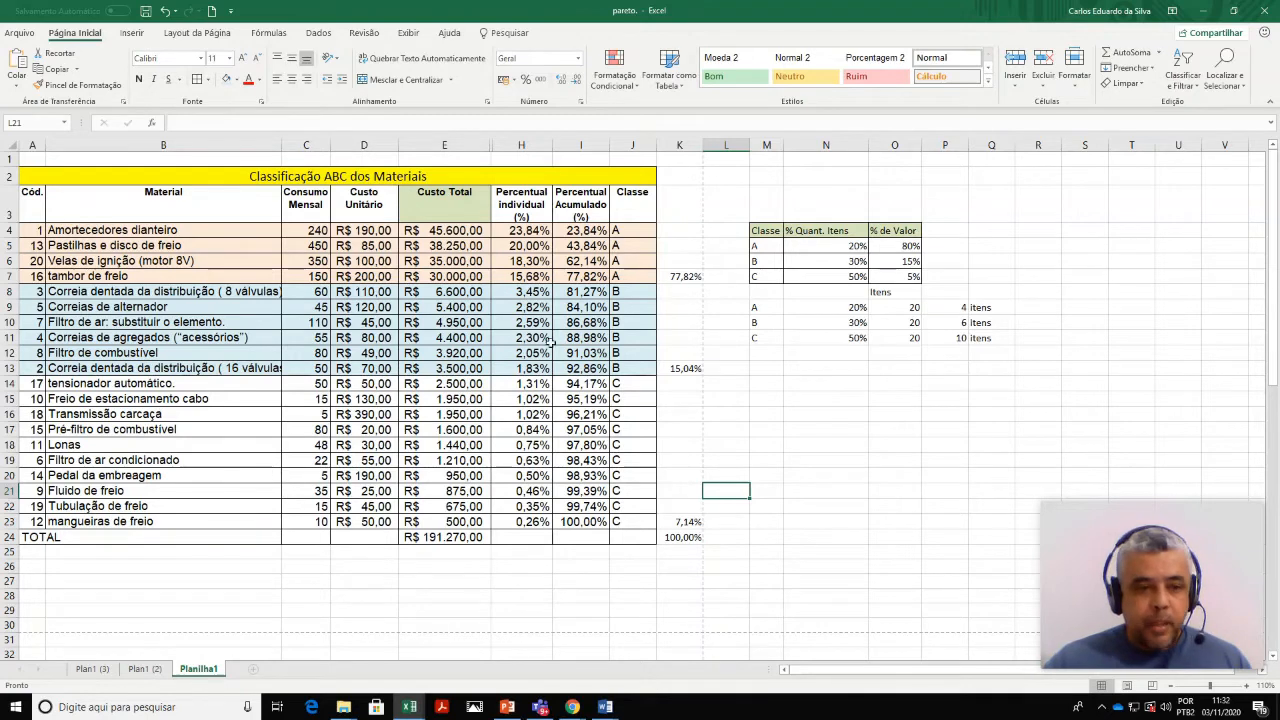
Step: Hide the Consumo Mensal and Custo Unitário columns (C and D)
{"action": "left_click_drag", "start_coordinate": [42, 207], "coordinate": [136, 217]}
{"action": "left_click_drag", "start_coordinate": [306, 145], "coordinate": [356, 142]}
{"action": "right_click", "coordinate": [358, 146]}
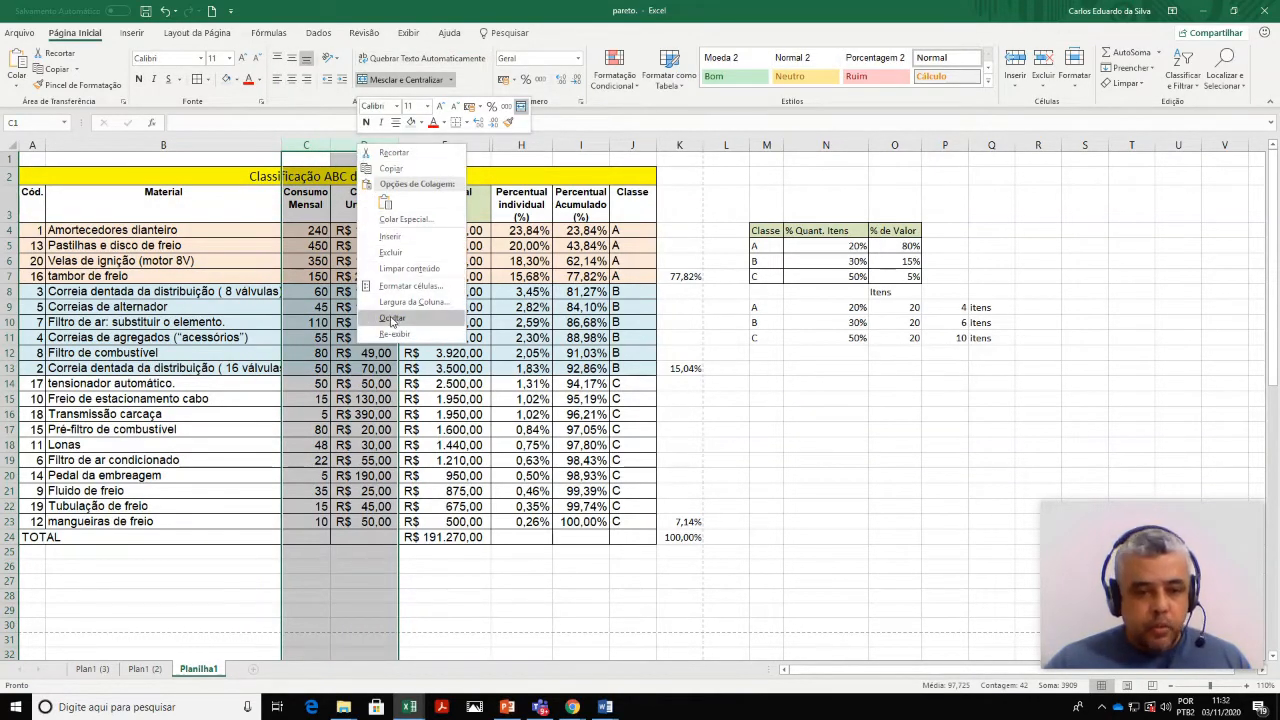
{"action": "left_click", "coordinate": [392, 318]}
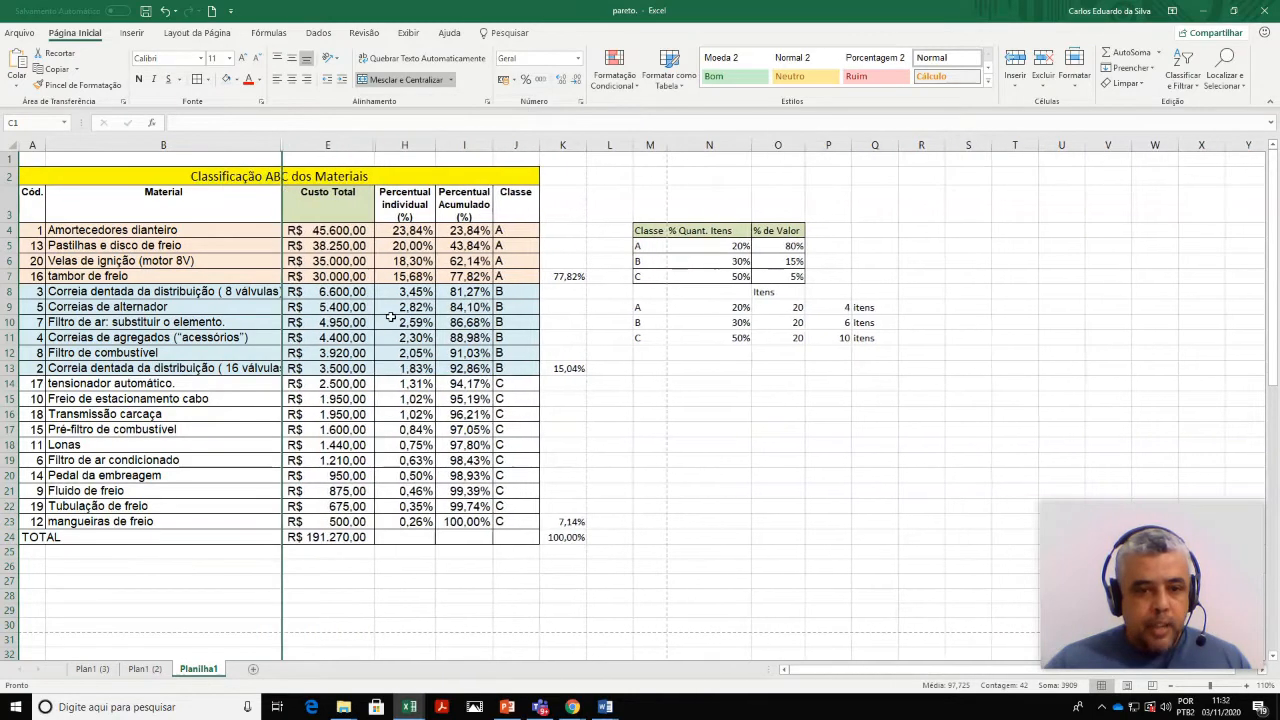
Step: Hide the Percentual individual column (H) and the Classe column (J)
{"action": "left_click", "coordinate": [404, 144]}
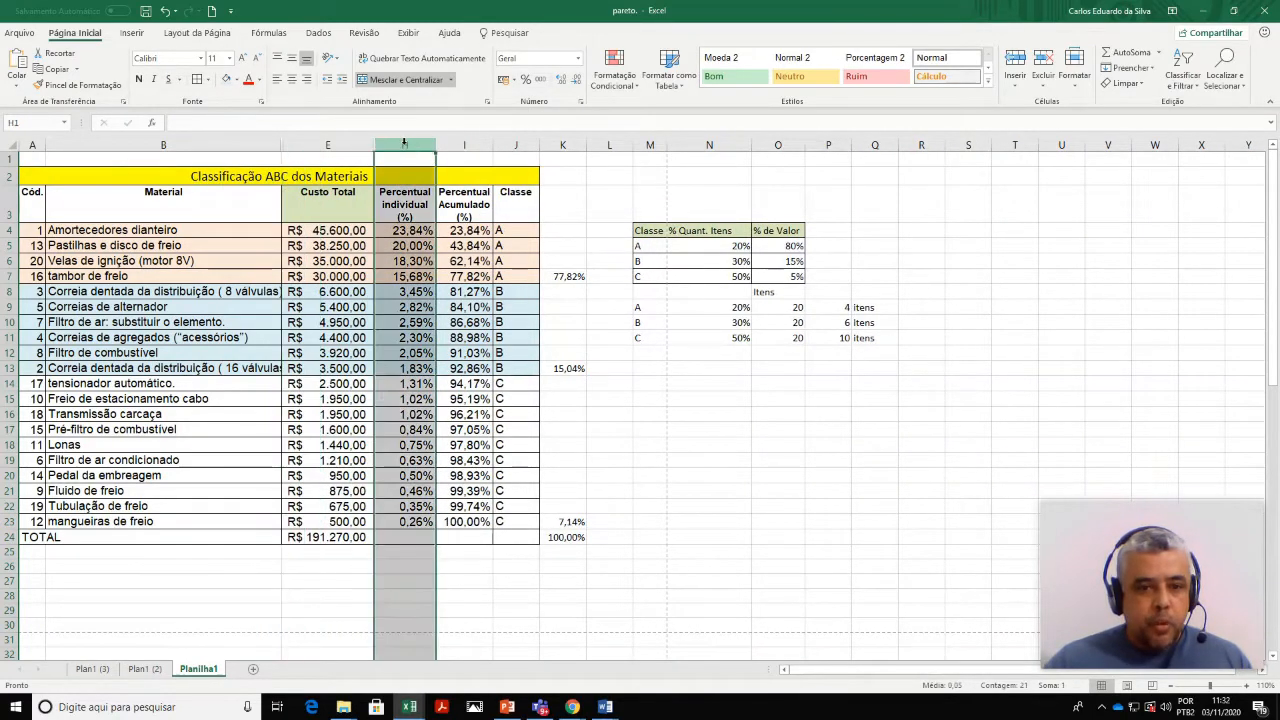
{"action": "right_click", "coordinate": [404, 144]}
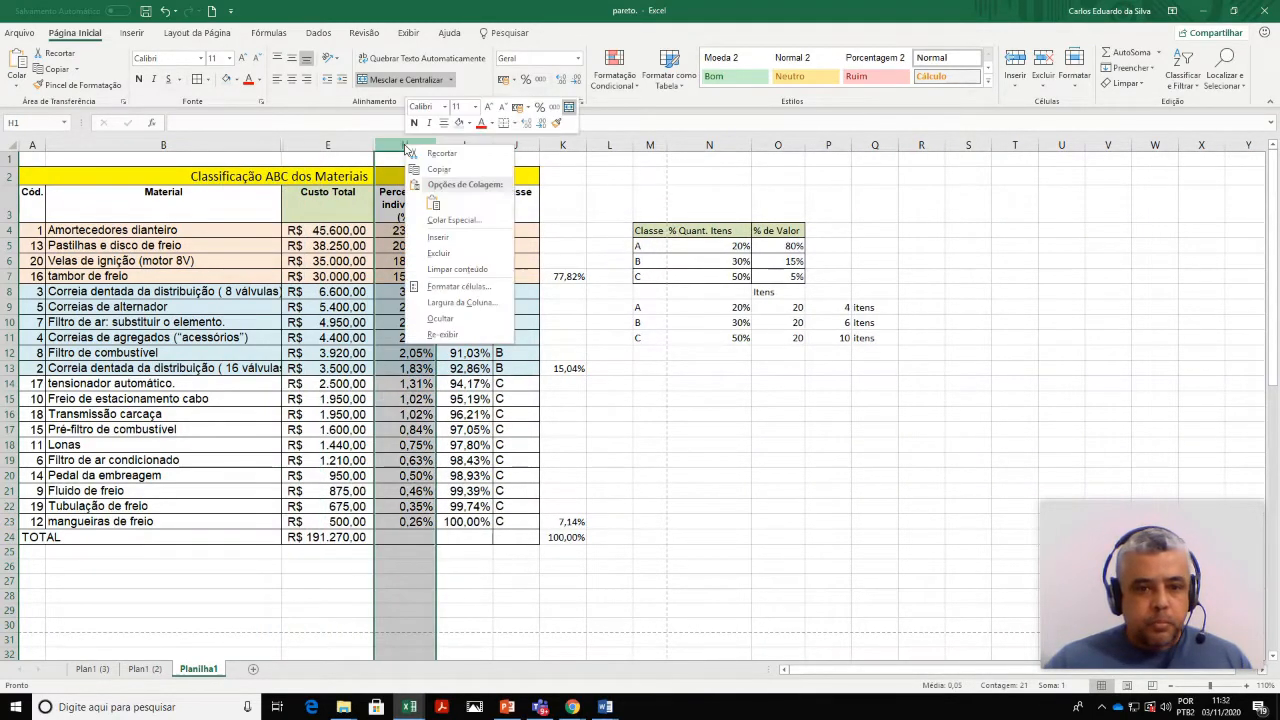
{"action": "left_click", "coordinate": [440, 318]}
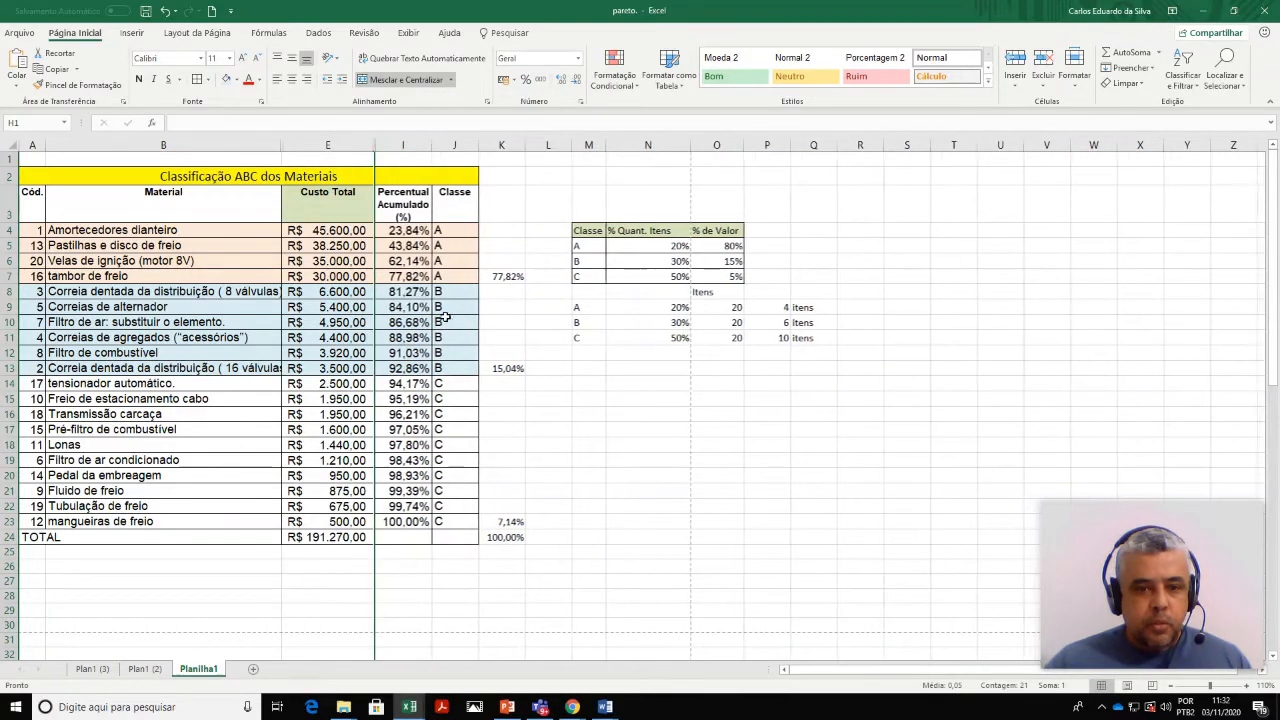
{"action": "left_click", "coordinate": [462, 146]}
{"action": "right_click", "coordinate": [464, 148]}
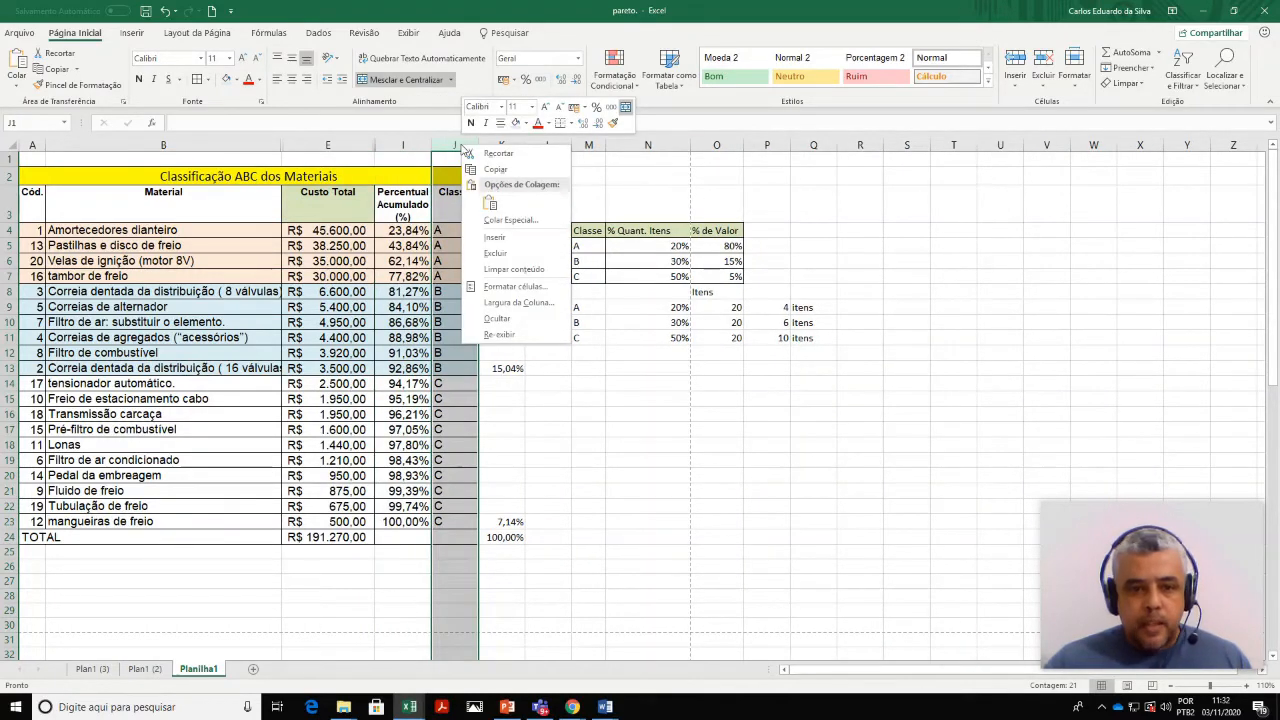
{"action": "left_click", "coordinate": [498, 319]}
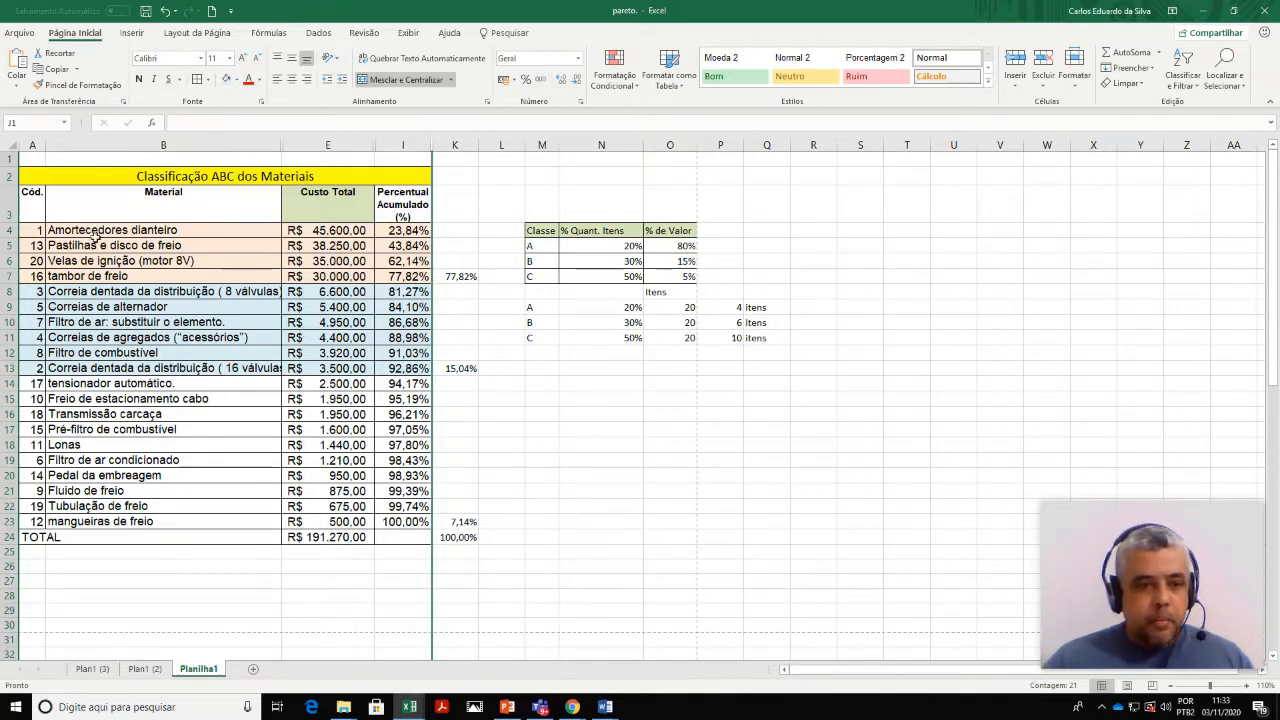
Step: Insert a 2D clustered column chart from the visible table data in A3:I23, excluding the total row, and enlarge it
{"action": "left_click", "coordinate": [27, 208]}
{"action": "left_click_drag", "start_coordinate": [27, 208], "coordinate": [405, 521]}
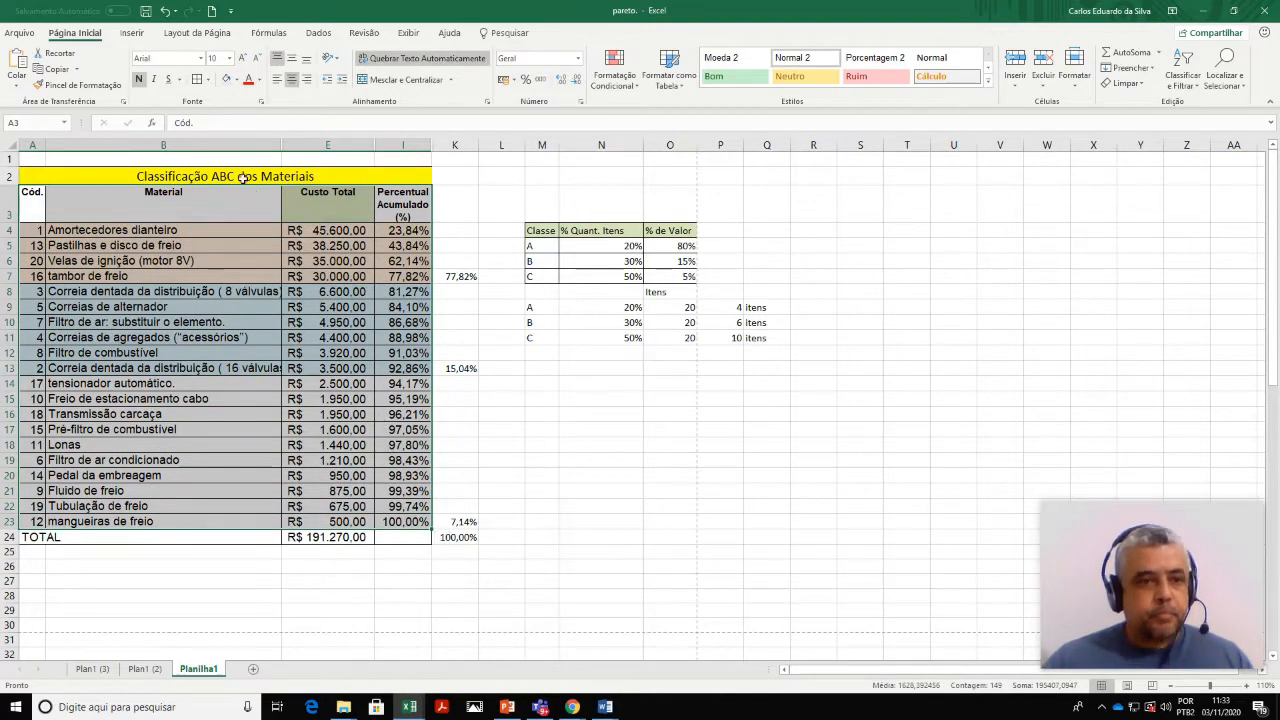
{"action": "left_click", "coordinate": [133, 37]}
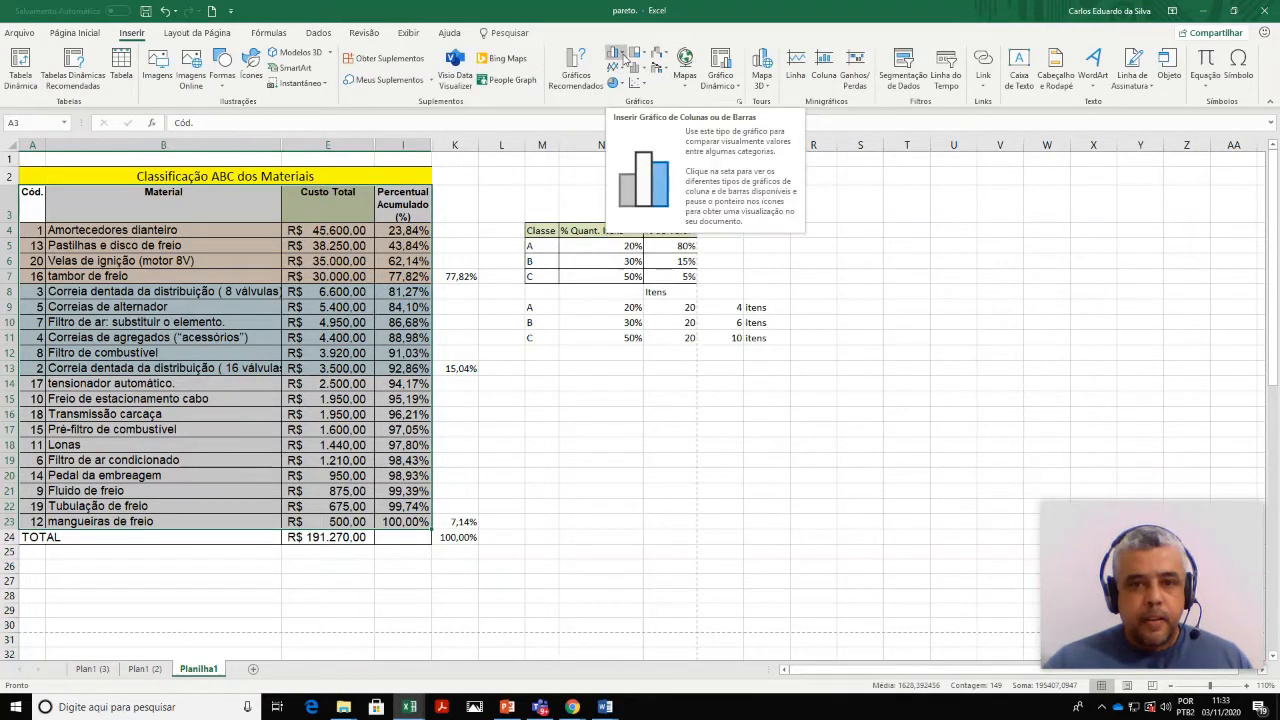
{"action": "left_click", "coordinate": [622, 55]}
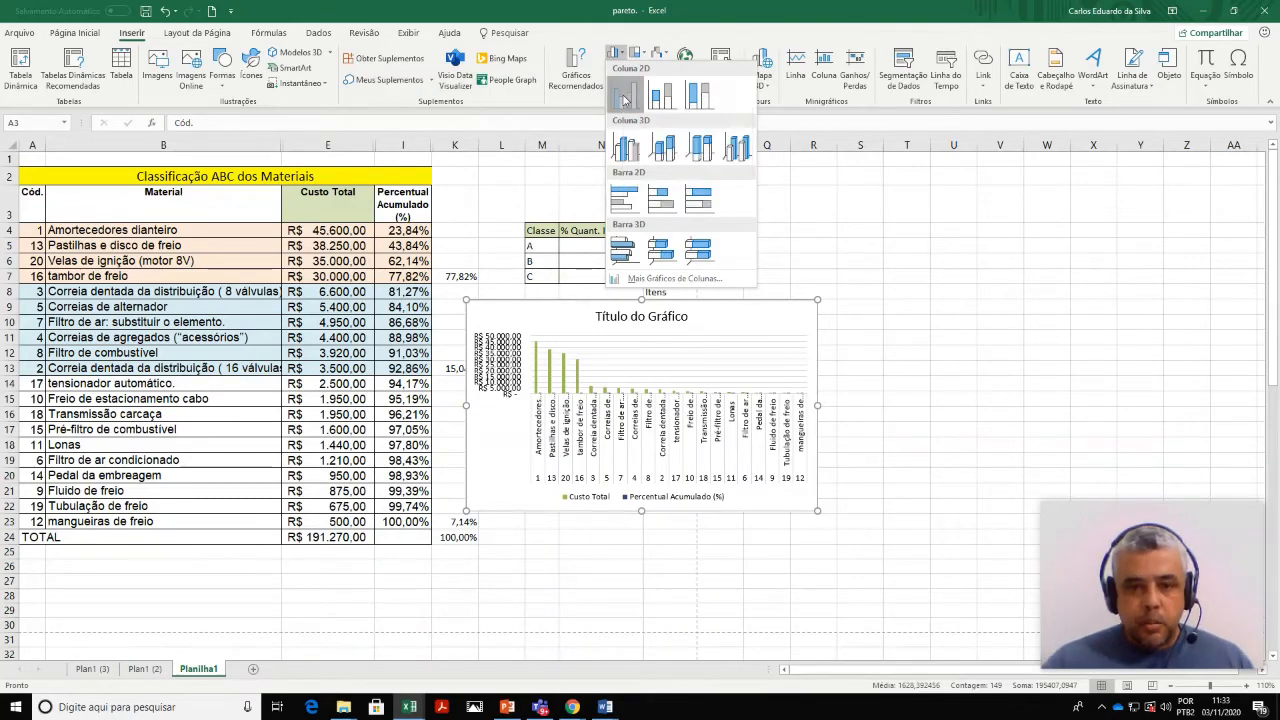
{"action": "left_click", "coordinate": [623, 97]}
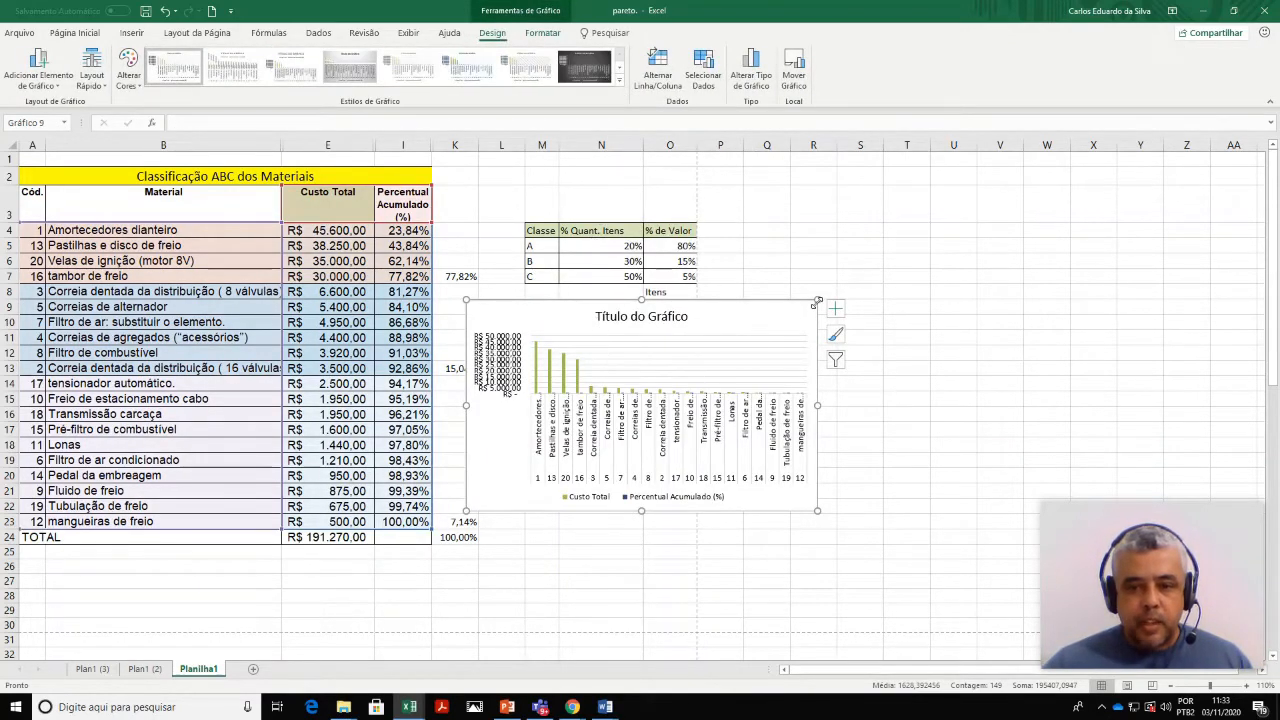
{"action": "left_click_drag", "start_coordinate": [818, 300], "coordinate": [980, 177]}
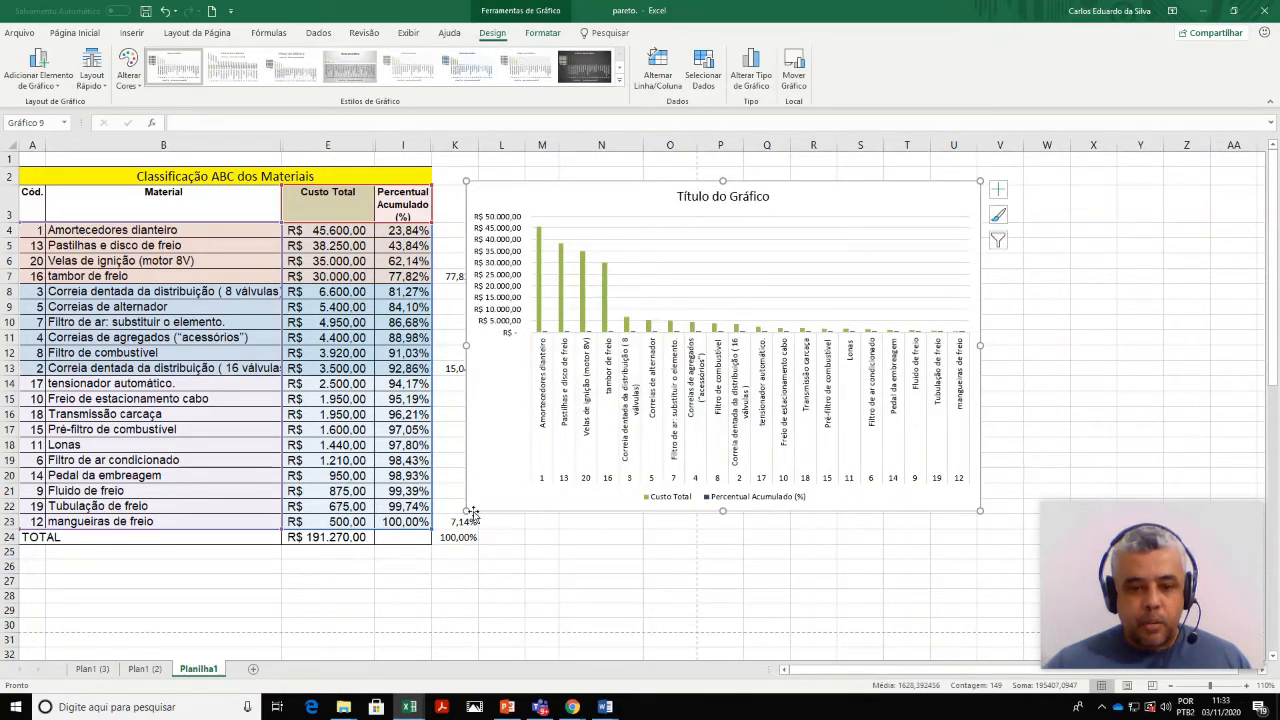
{"action": "left_click_drag", "start_coordinate": [430, 535], "coordinate": [286, 560]}
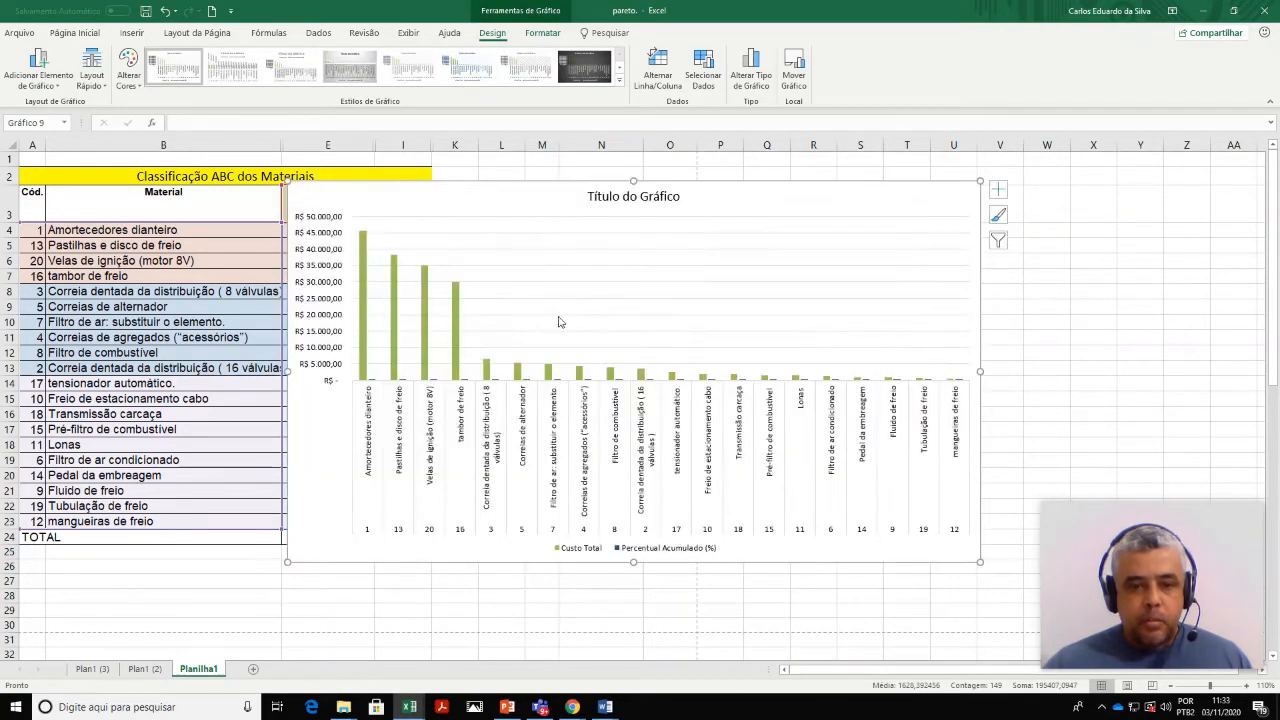
{"action": "left_click", "coordinate": [662, 309]}
{"action": "mouse_move", "coordinate": [662, 309]}
{"action": "left_mouse_down"}
{"action": "mouse_move", "coordinate": [694, 307]}
{"action": "mouse_move", "coordinate": [681, 315]}
{"action": "left_mouse_up"}
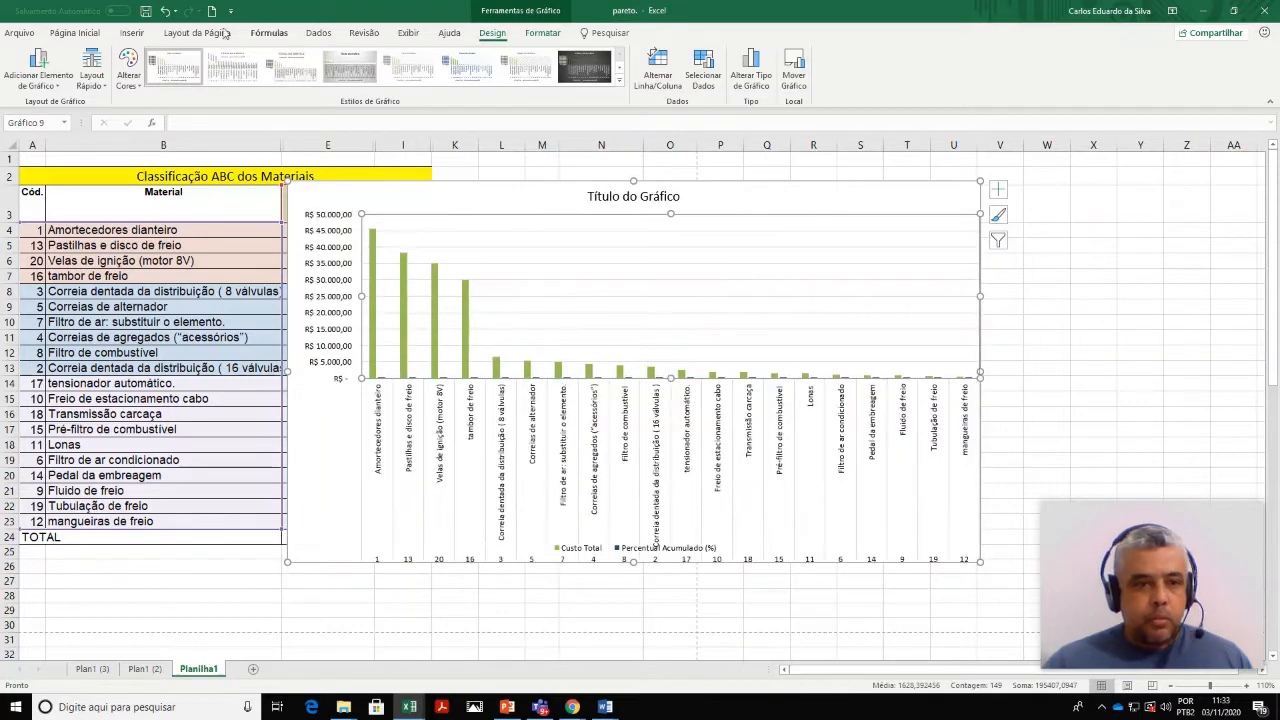
{"action": "left_click", "coordinate": [166, 12]}
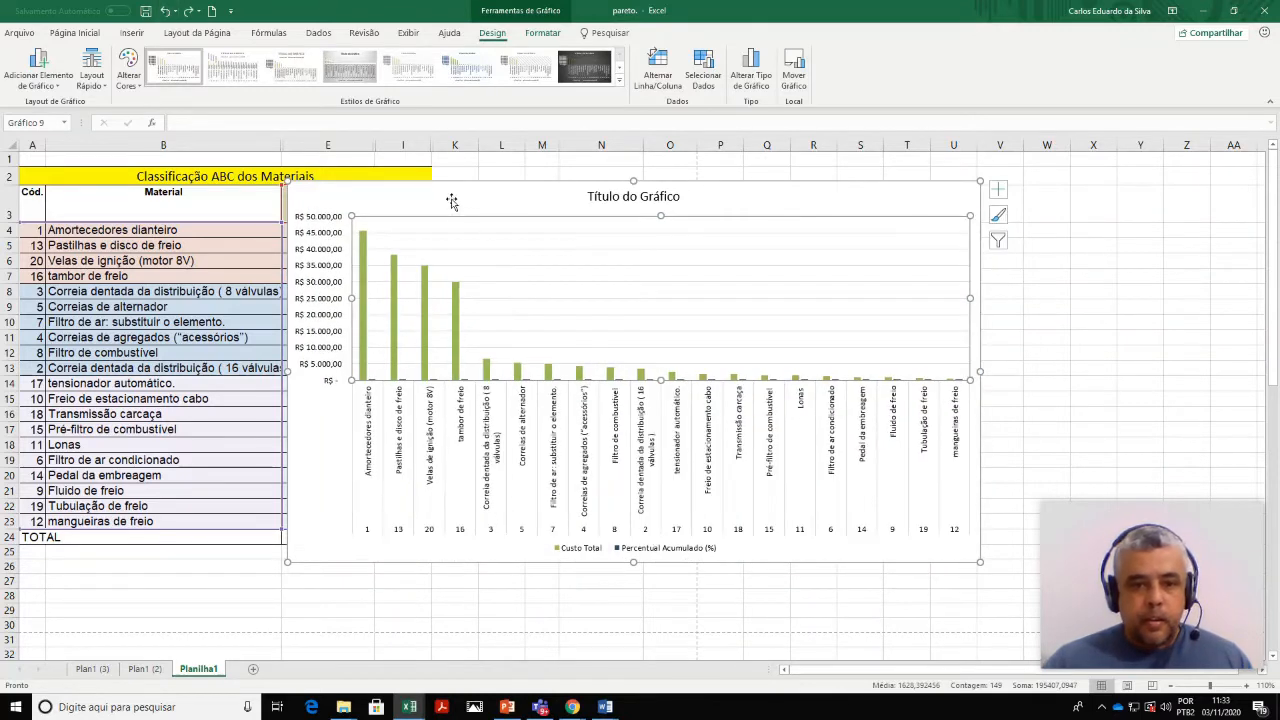
Step: Move the chart beside the materials table so it clears column I, and enlarge it to span about columns K to Y
{"action": "left_click_drag", "start_coordinate": [489, 192], "coordinate": [577, 179]}
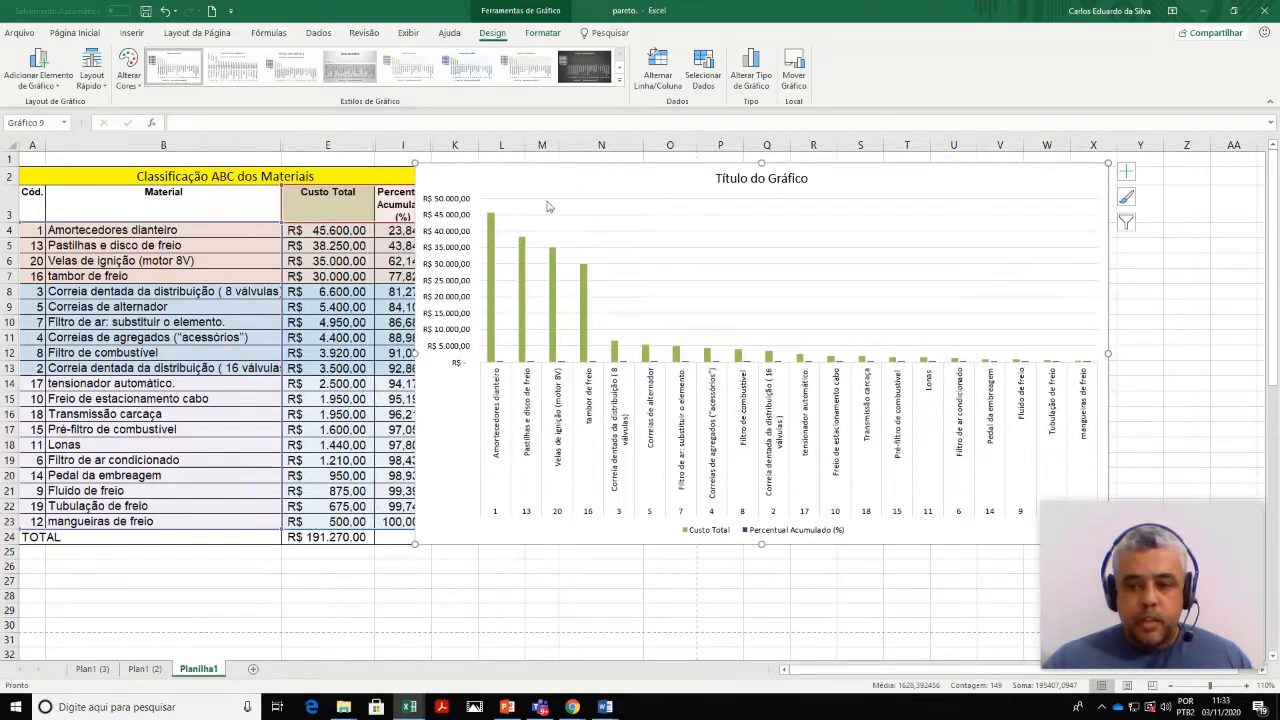
{"action": "left_click", "coordinate": [1171, 686]}
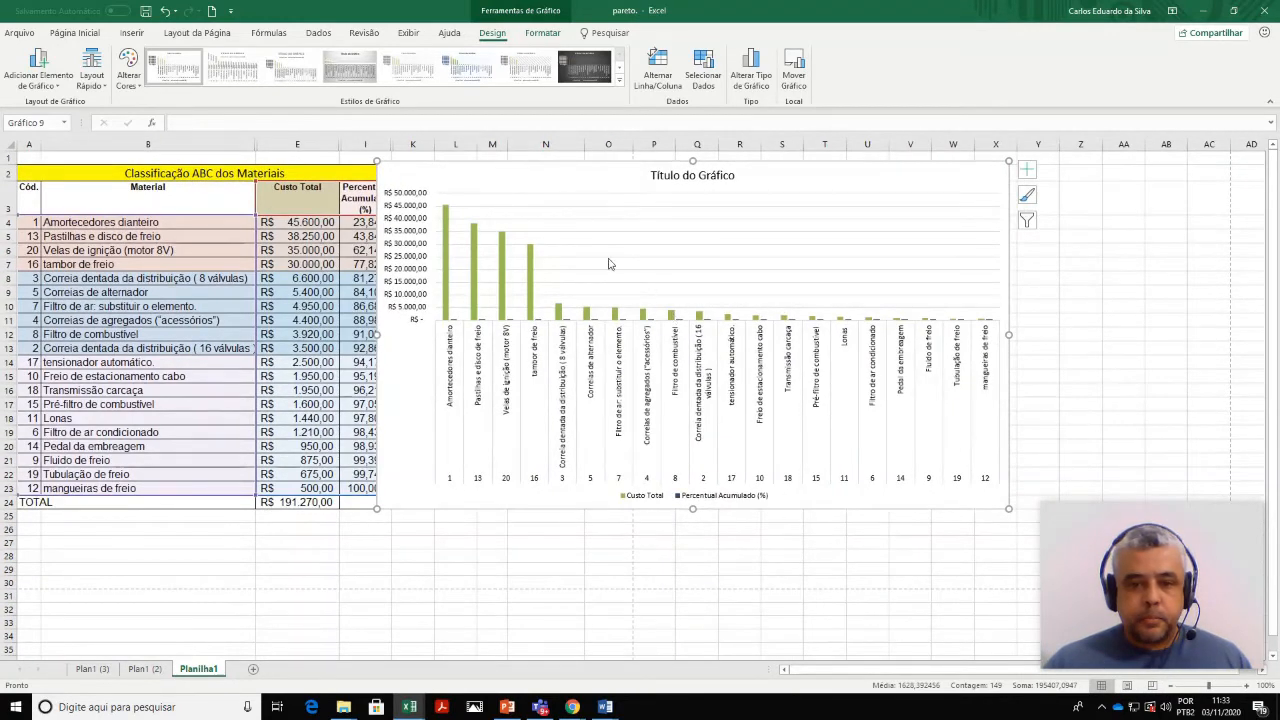
{"action": "left_click_drag", "start_coordinate": [557, 178], "coordinate": [582, 184]}
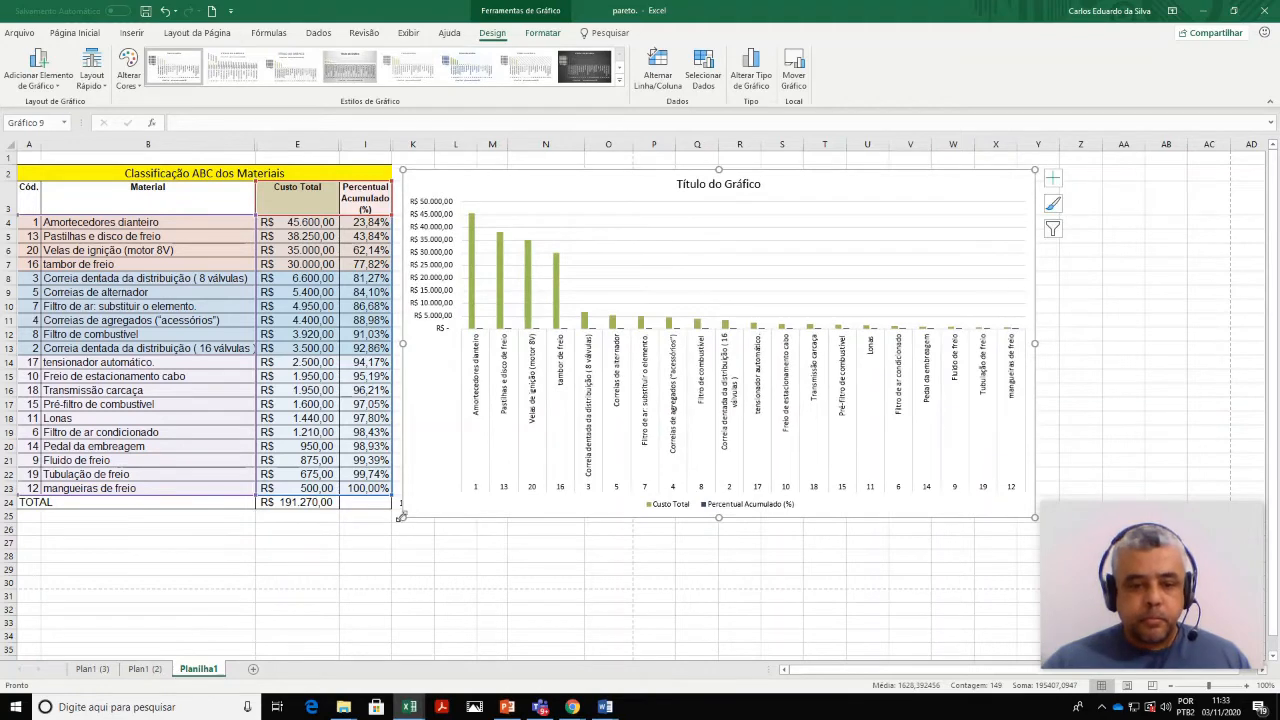
{"action": "left_click_drag", "start_coordinate": [397, 521], "coordinate": [392, 531]}
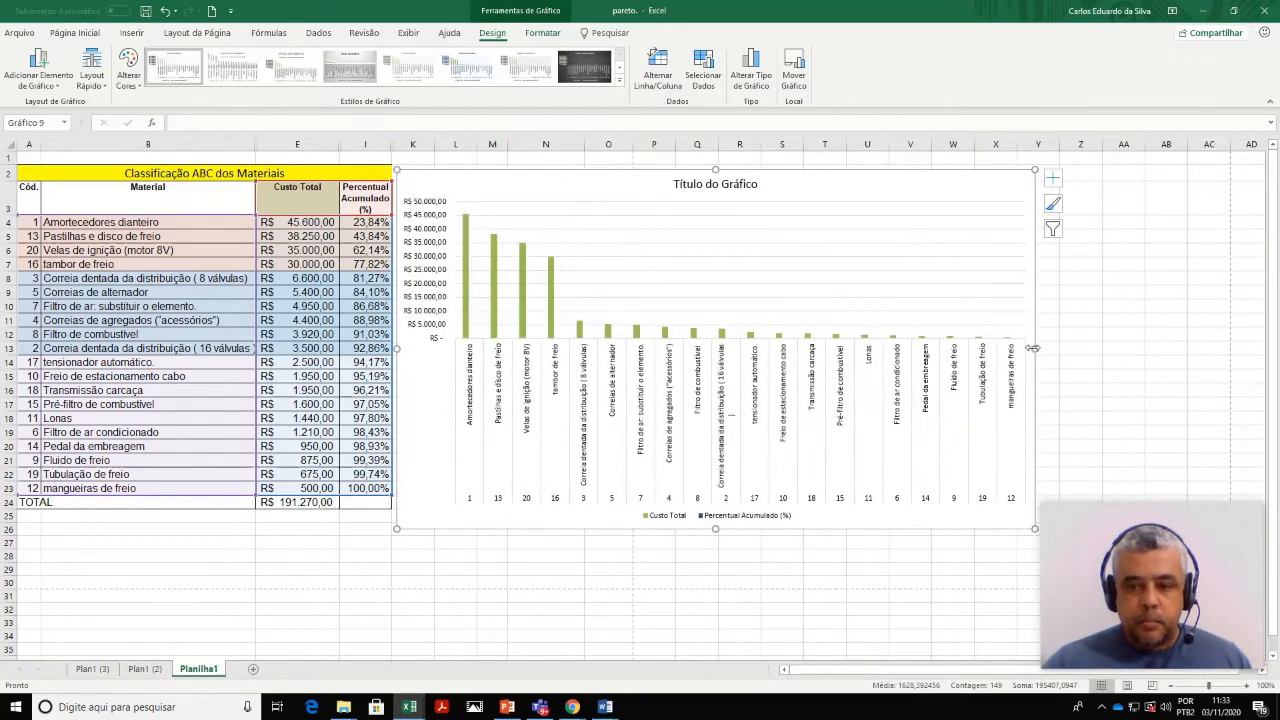
{"action": "left_click_drag", "start_coordinate": [1049, 347], "coordinate": [1050, 347]}
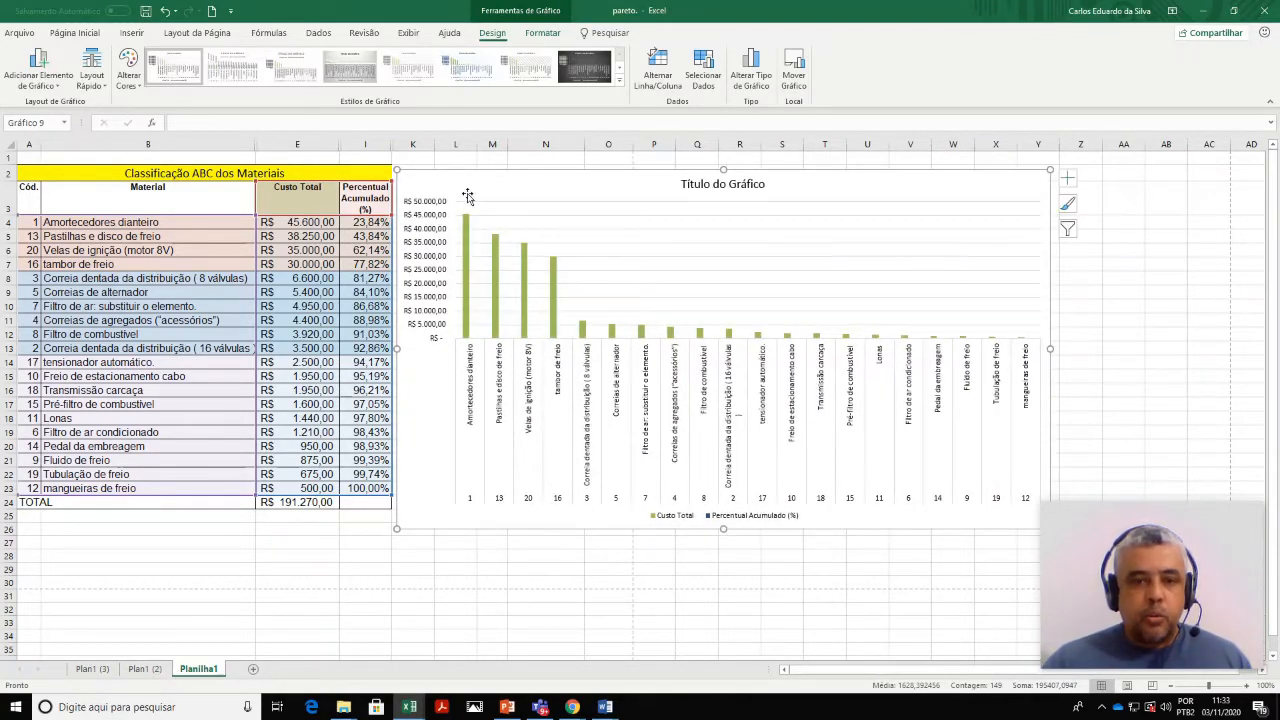
{"action": "left_click", "coordinate": [962, 328]}
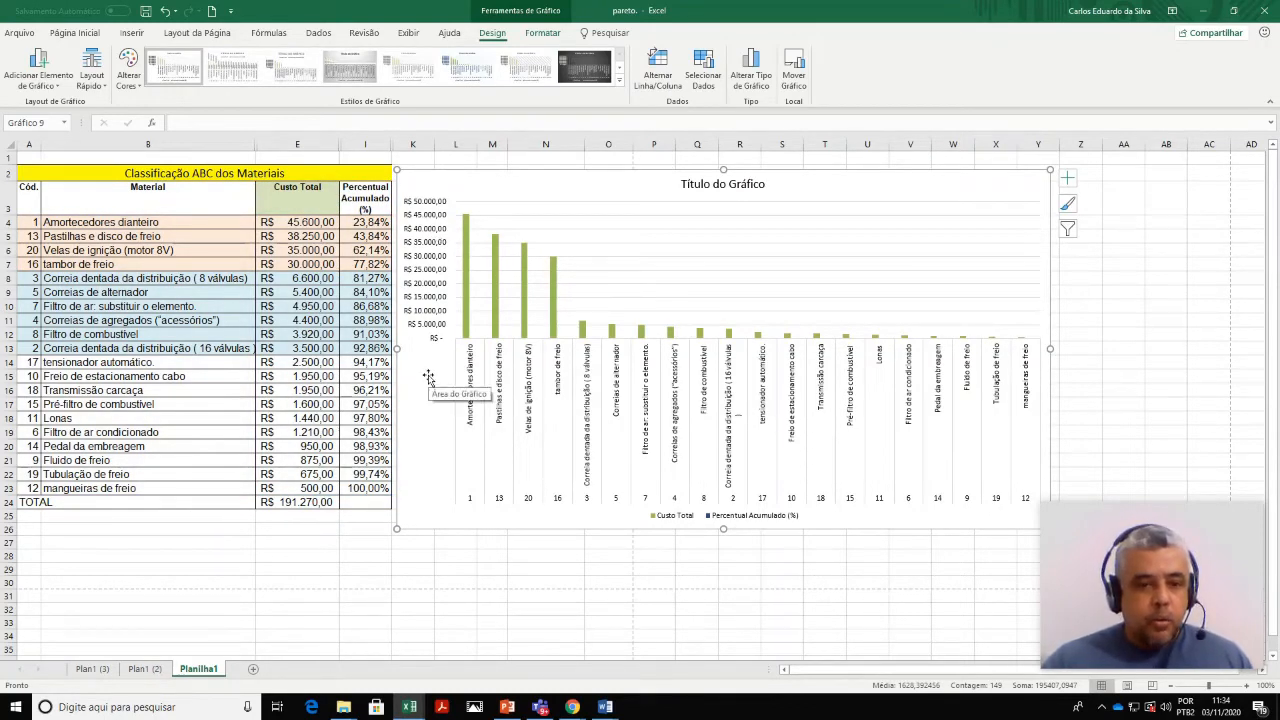
{"action": "left_click", "coordinate": [417, 271]}
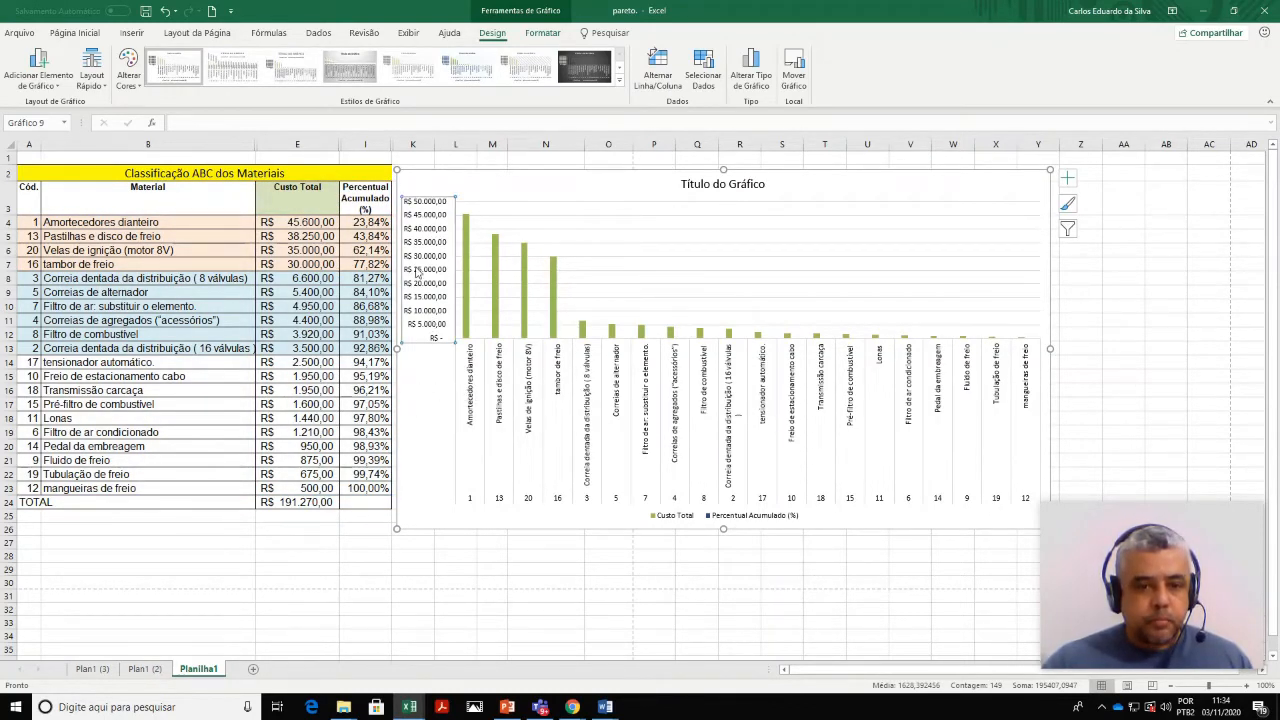
{"action": "left_click", "coordinate": [528, 262]}
{"action": "left_click", "coordinate": [535, 190]}
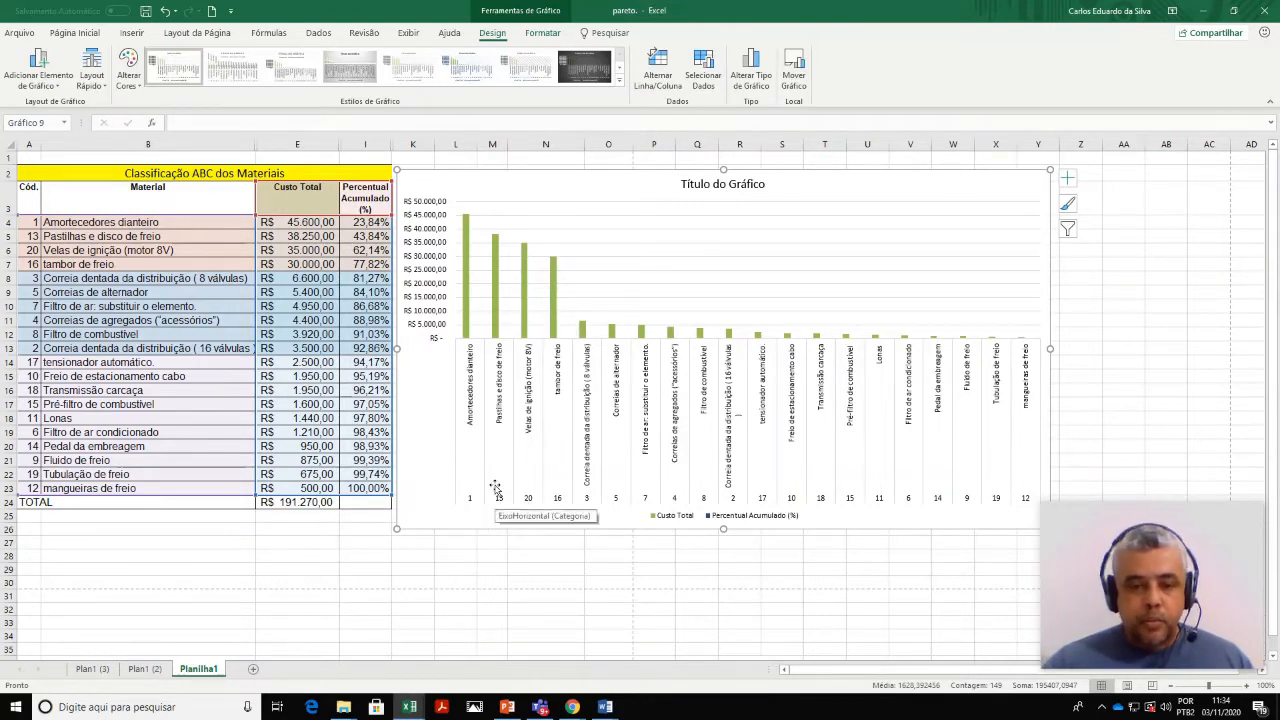
Step: Change the chart to a combination, plotting Percentual Acumulado (%) as a stacked line with markers on the secondary axis and keeping Custo Total as clustered columns
{"action": "mouse_move", "coordinate": [469, 303]}
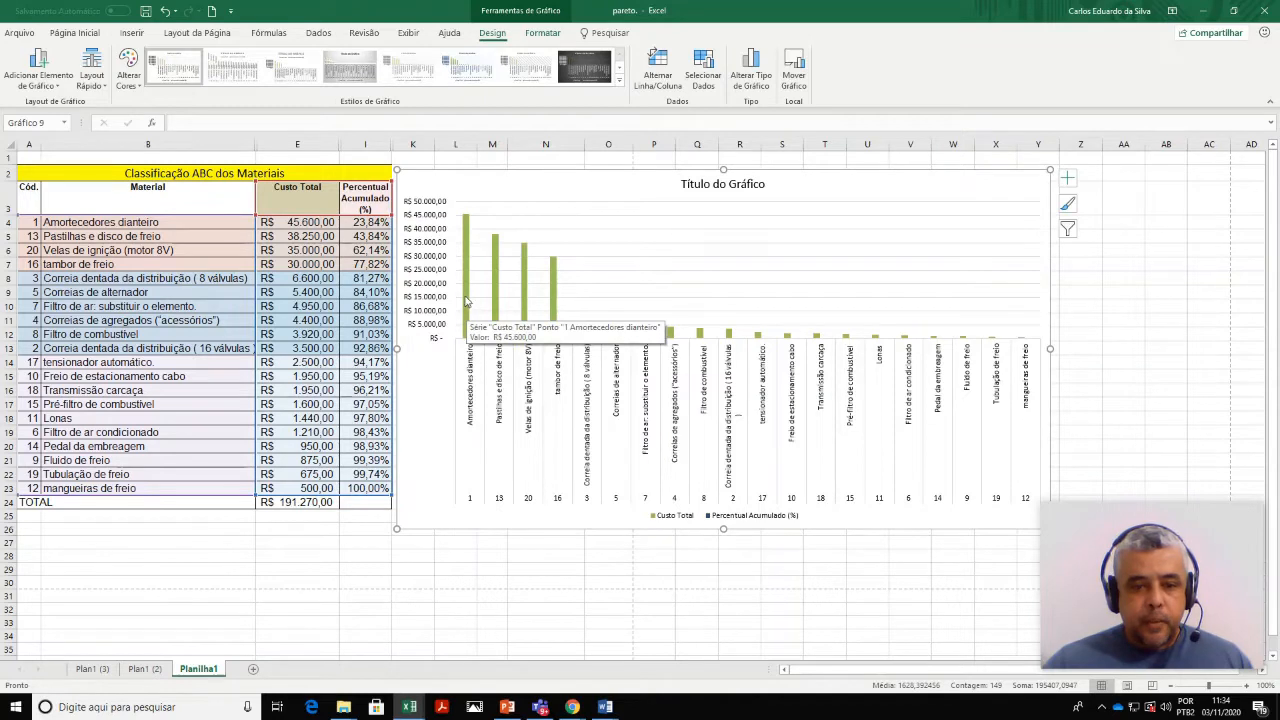
{"action": "left_click", "coordinate": [465, 300]}
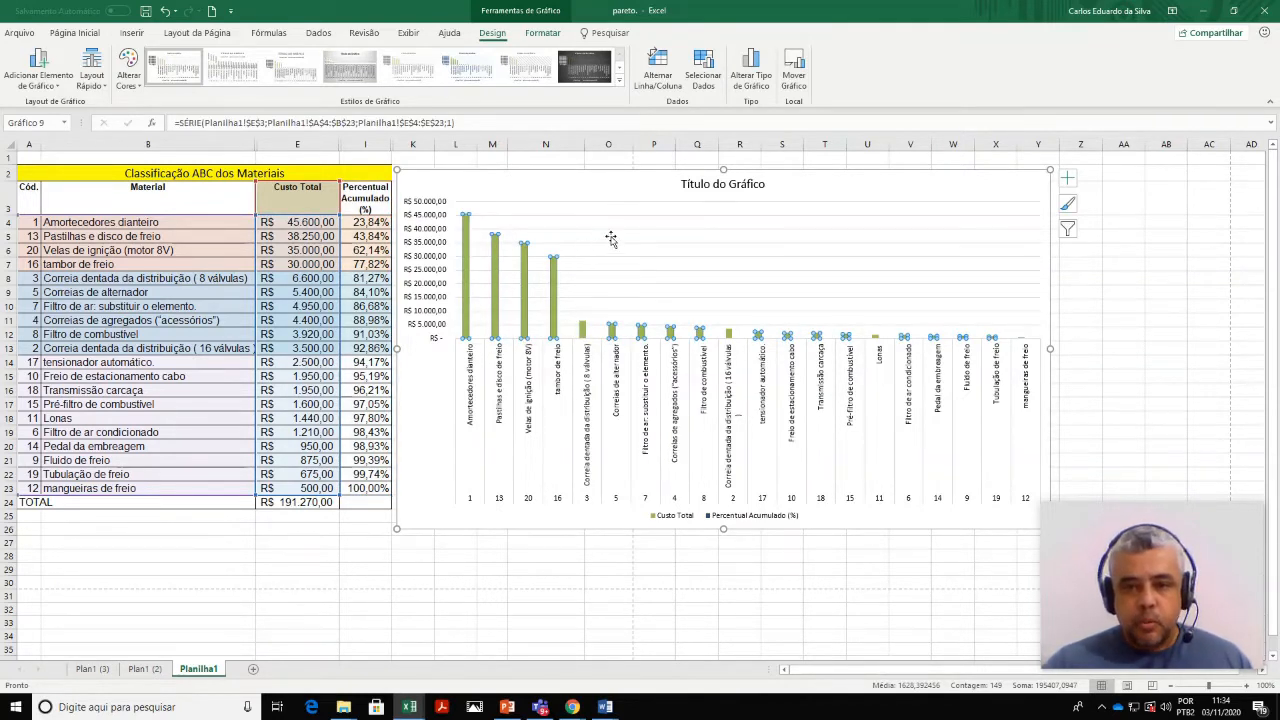
{"action": "left_click", "coordinate": [754, 88]}
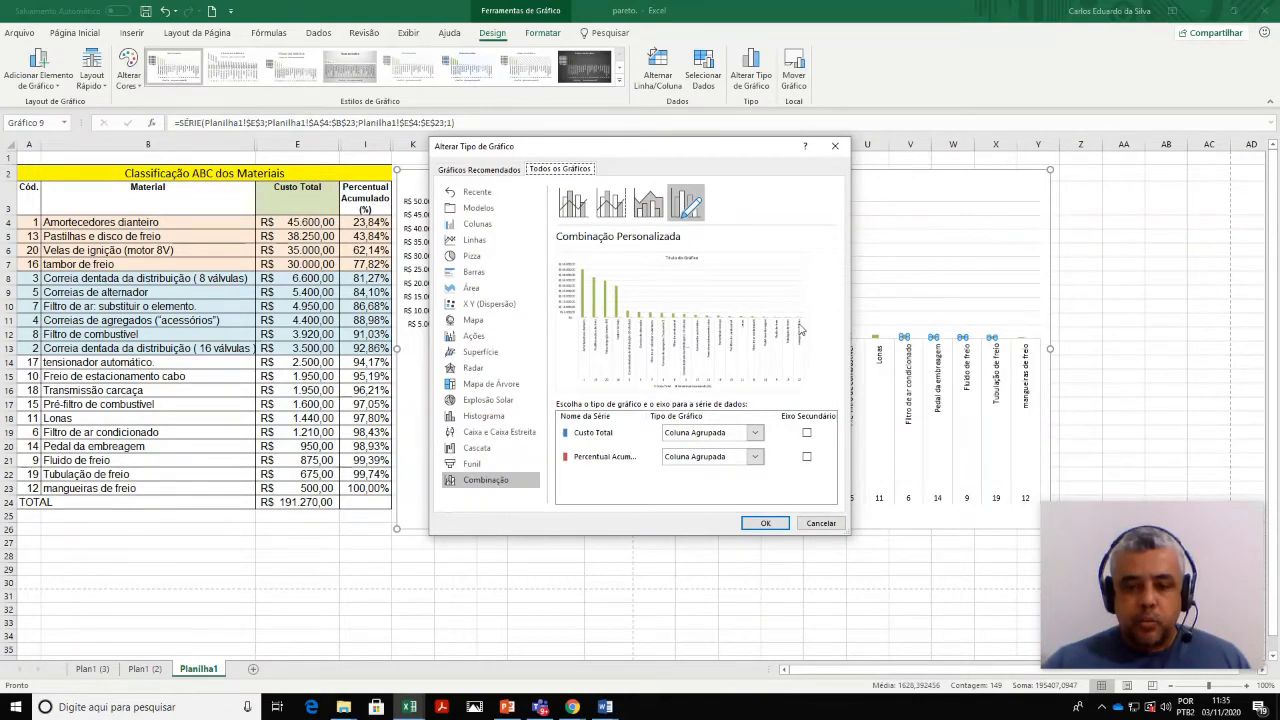
{"action": "left_click_drag", "start_coordinate": [853, 321], "coordinate": [910, 321]}
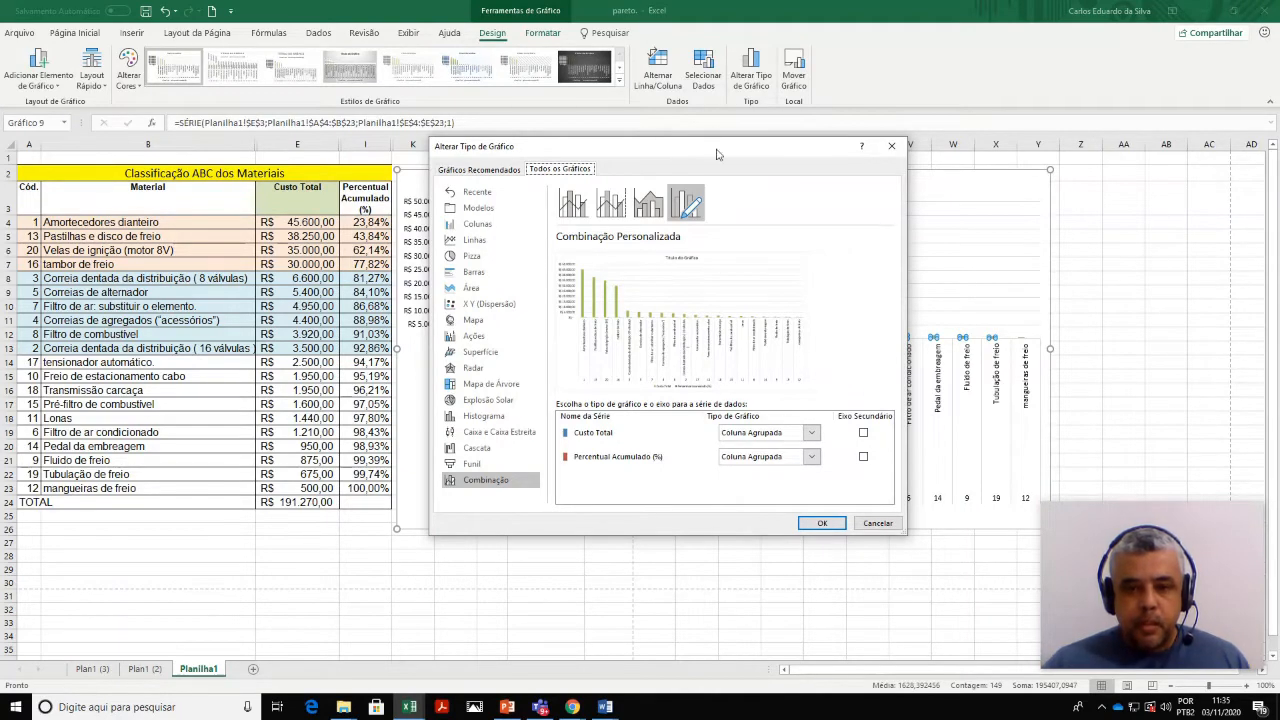
{"action": "left_click_drag", "start_coordinate": [716, 154], "coordinate": [712, 166]}
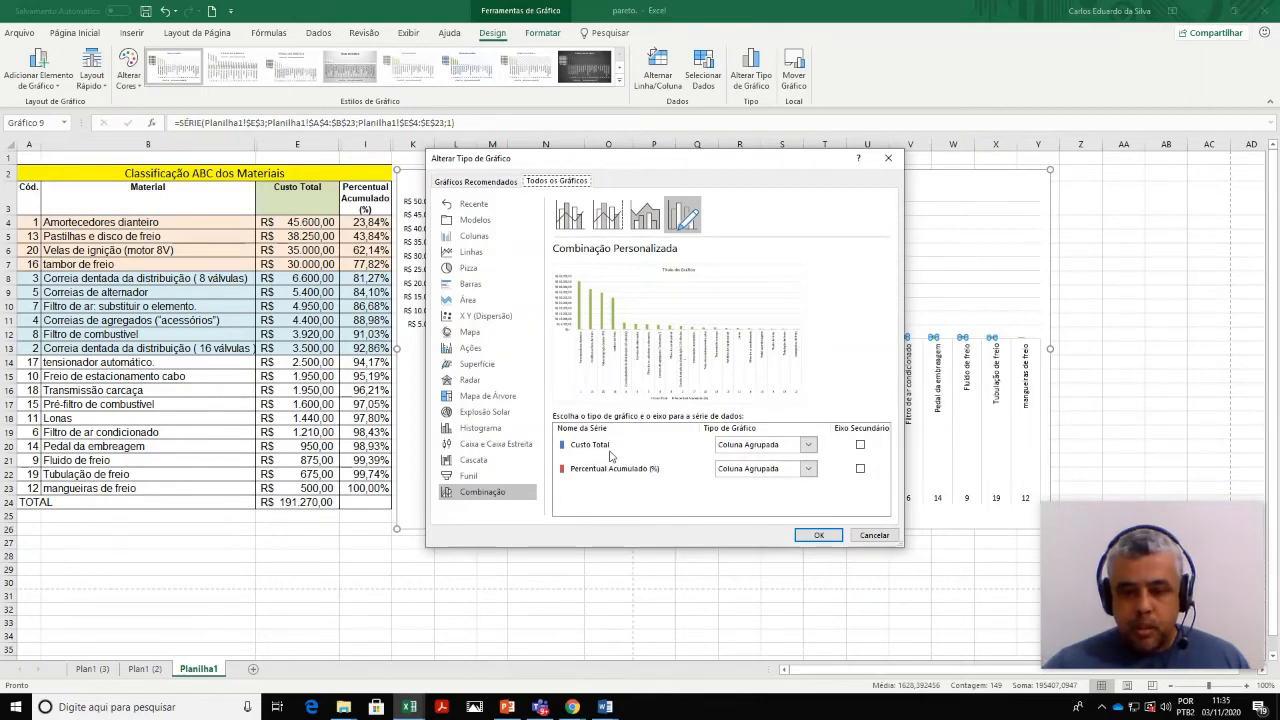
{"action": "left_click_drag", "start_coordinate": [680, 171], "coordinate": [756, 100]}
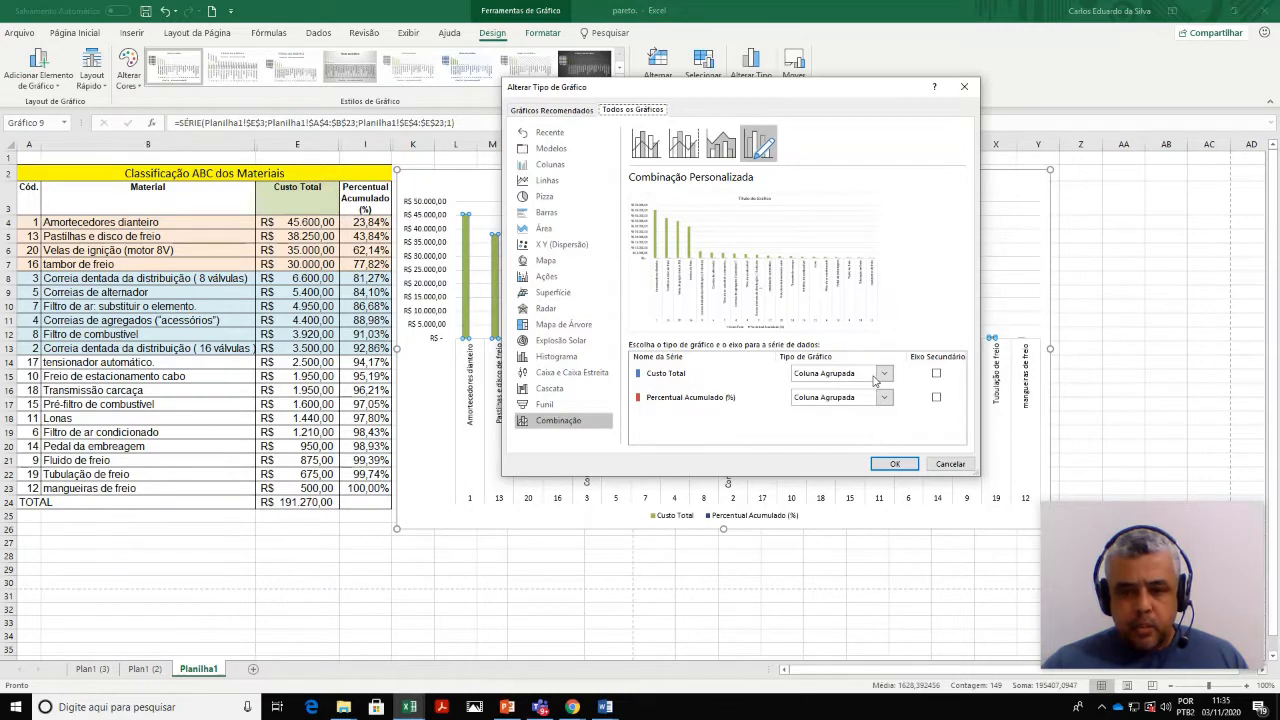
{"action": "left_click", "coordinate": [936, 399]}
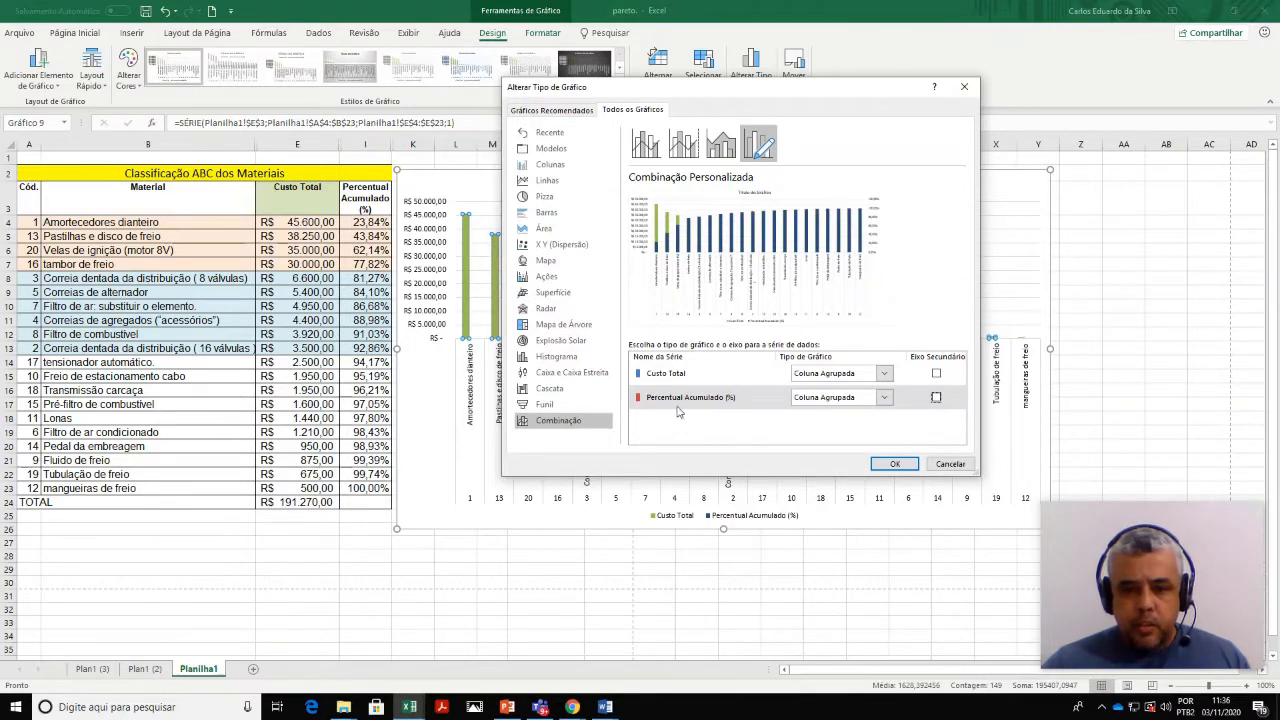
{"action": "left_click", "coordinate": [884, 398]}
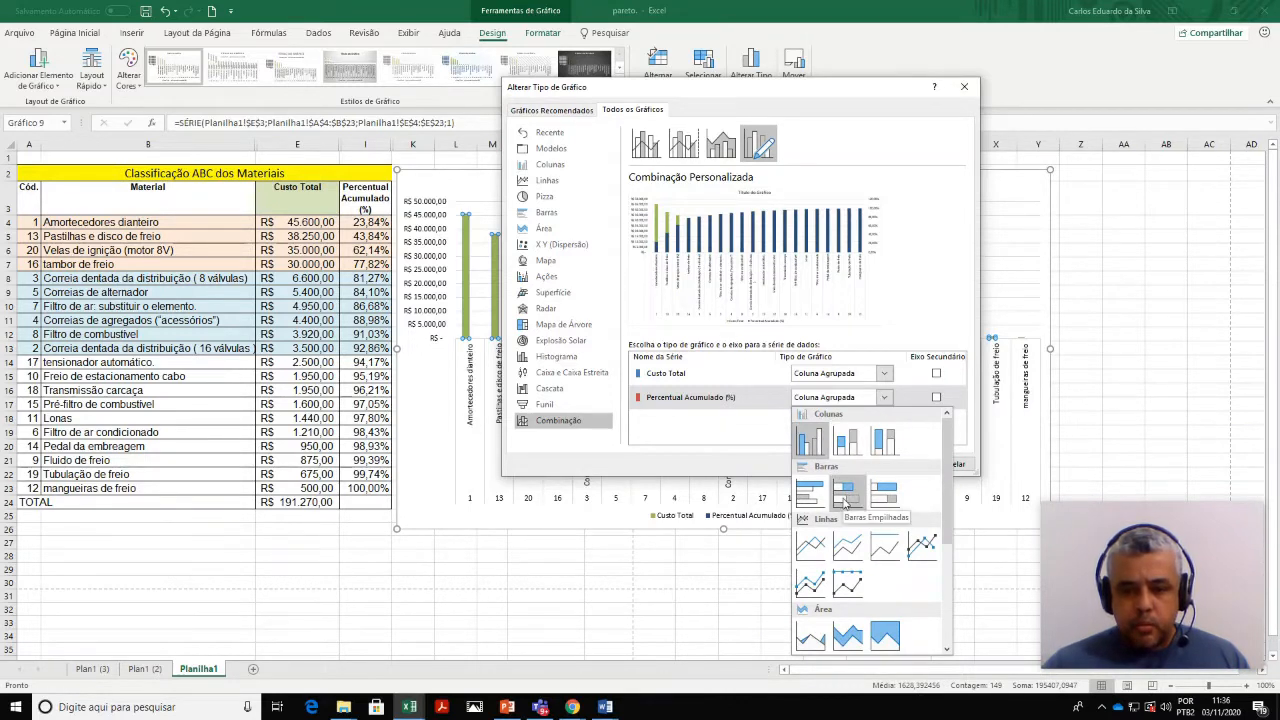
{"action": "left_click", "coordinate": [810, 583]}
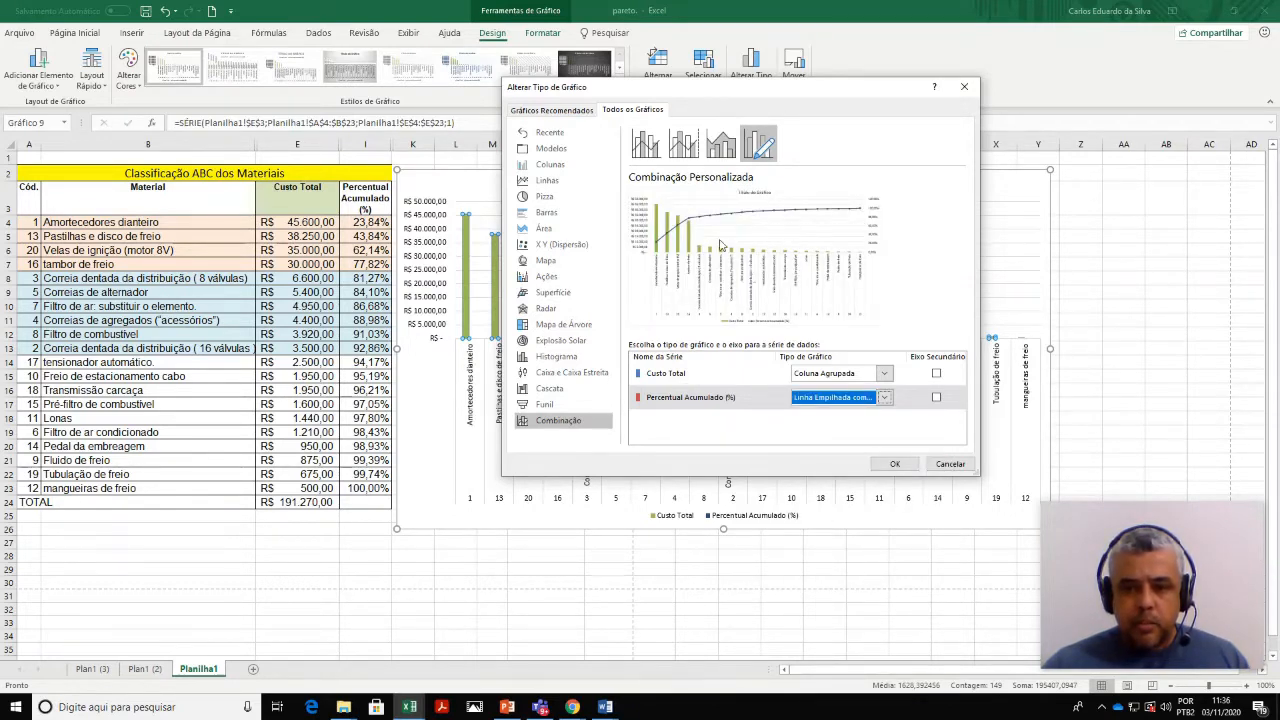
{"action": "left_click", "coordinate": [893, 465]}
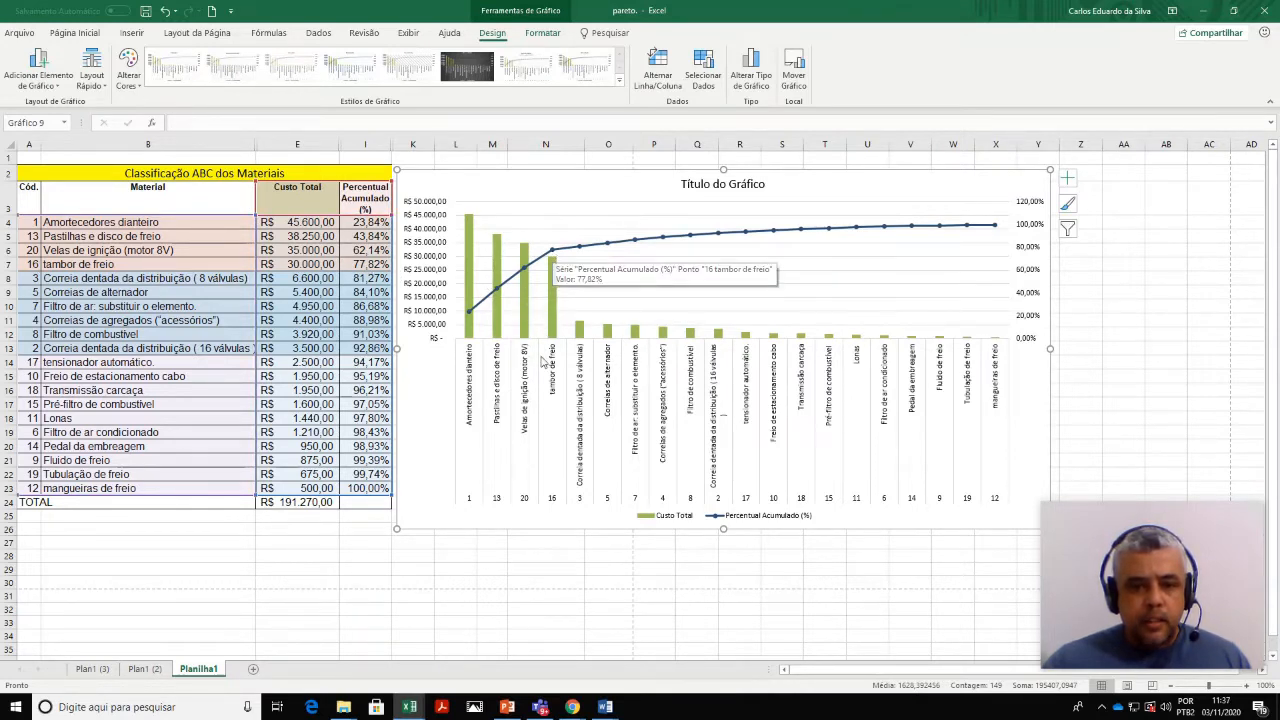
Step: Add a data label above only the tambor de freio point on the Percentual Acumulado line
{"action": "left_click", "coordinate": [552, 249]}
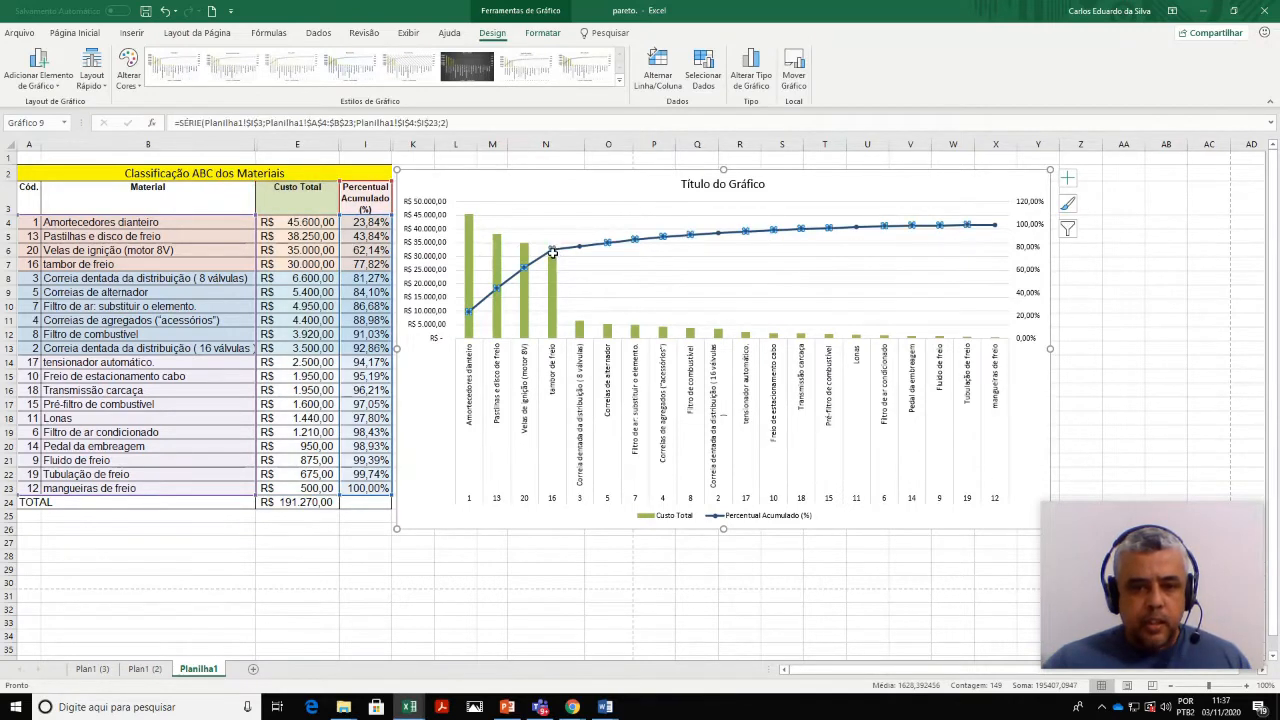
{"action": "left_click", "coordinate": [552, 250]}
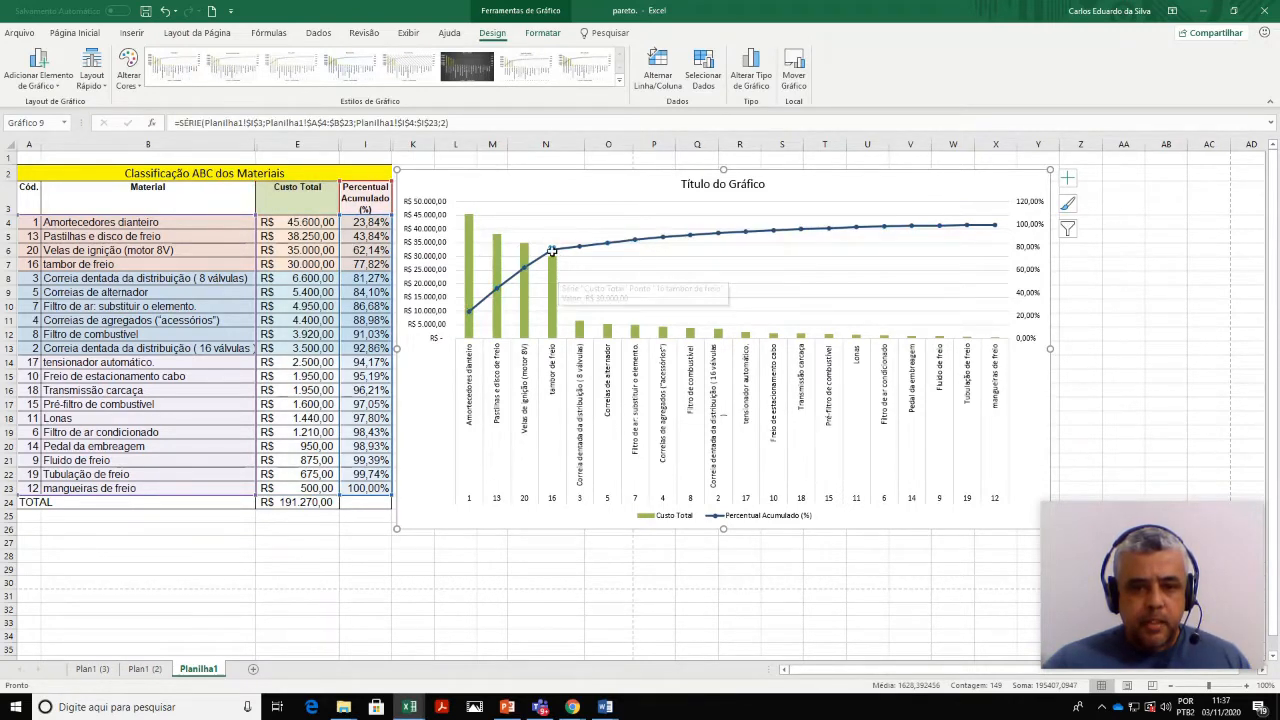
{"action": "mouse_move", "coordinate": [553, 260]}
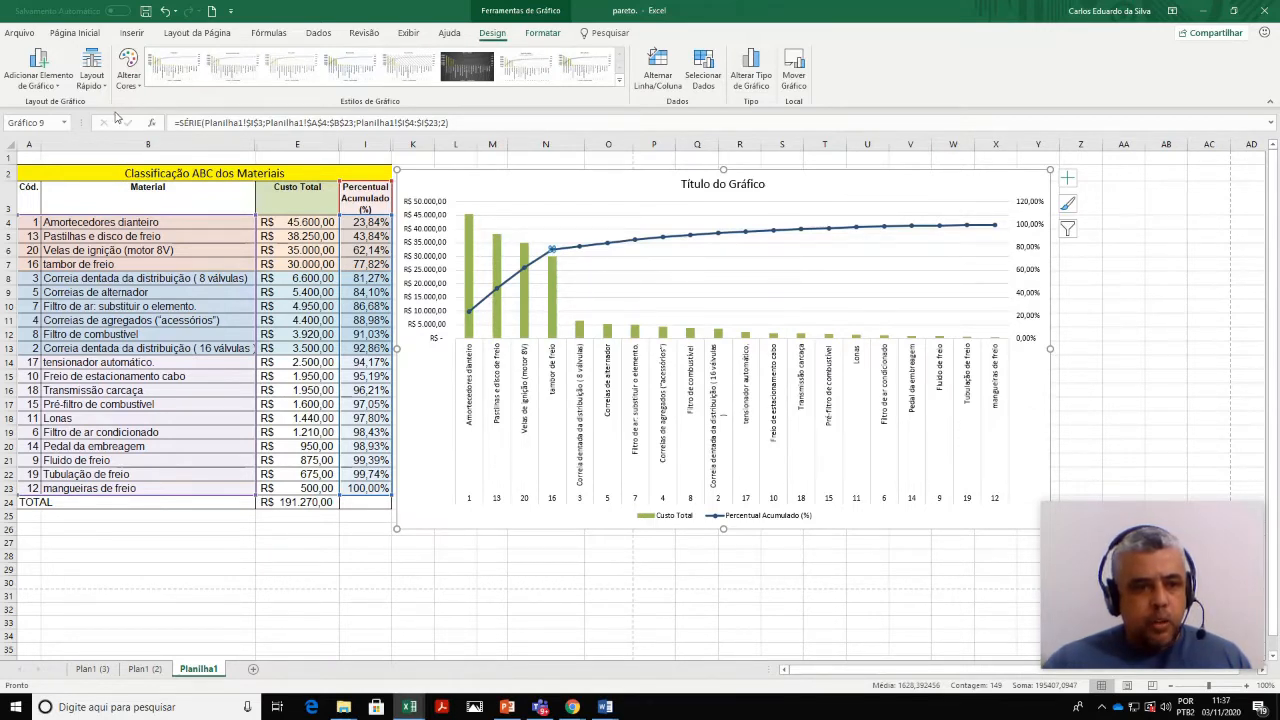
{"action": "left_click", "coordinate": [55, 88]}
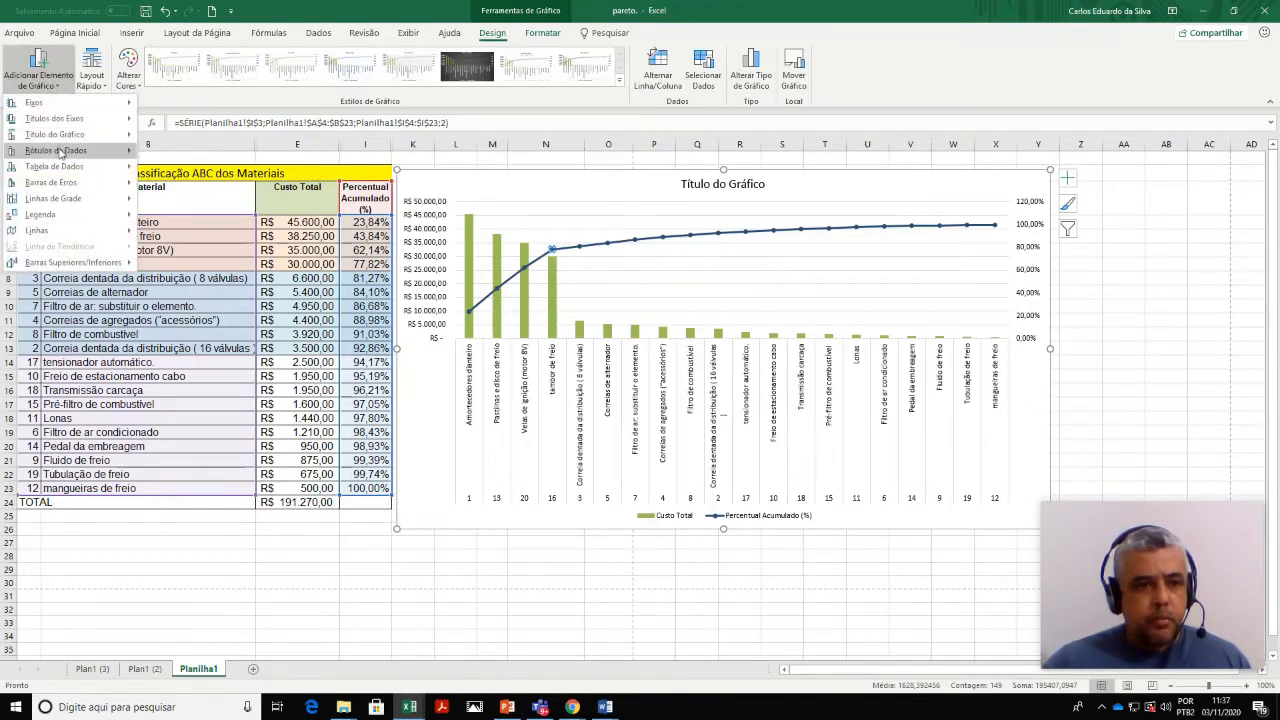
{"action": "mouse_move", "coordinate": [61, 157]}
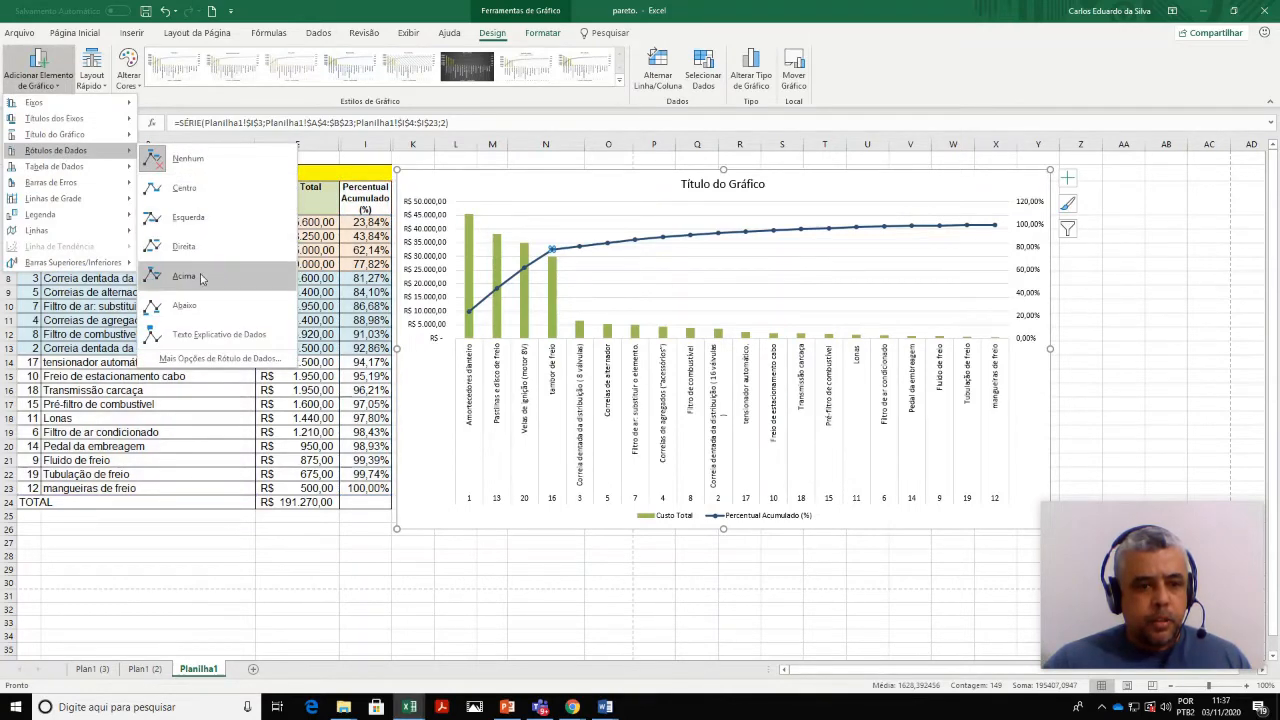
{"action": "left_click", "coordinate": [185, 277]}
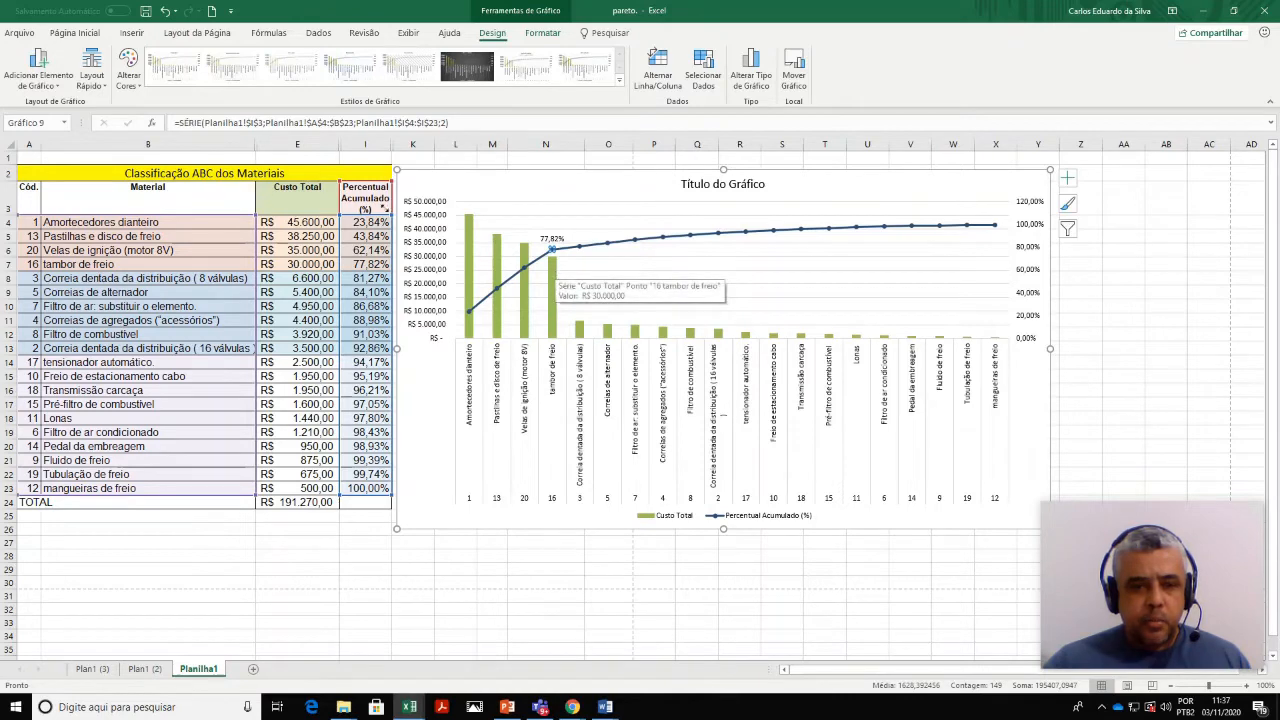
Step: Draw a vertical line about 14.13 cm high through the tambor de freio point across the chart, and give it the red line style
{"action": "left_click", "coordinate": [124, 34]}
{"action": "left_click", "coordinate": [225, 82]}
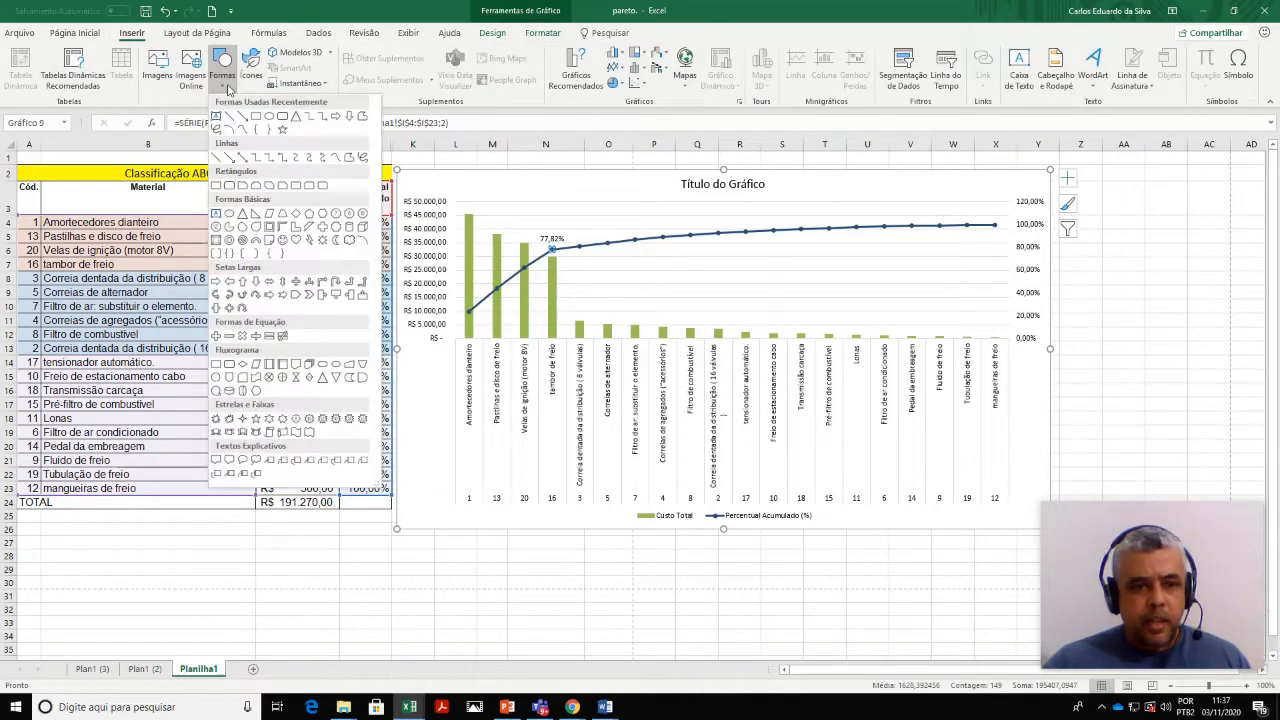
{"action": "left_click", "coordinate": [230, 116]}
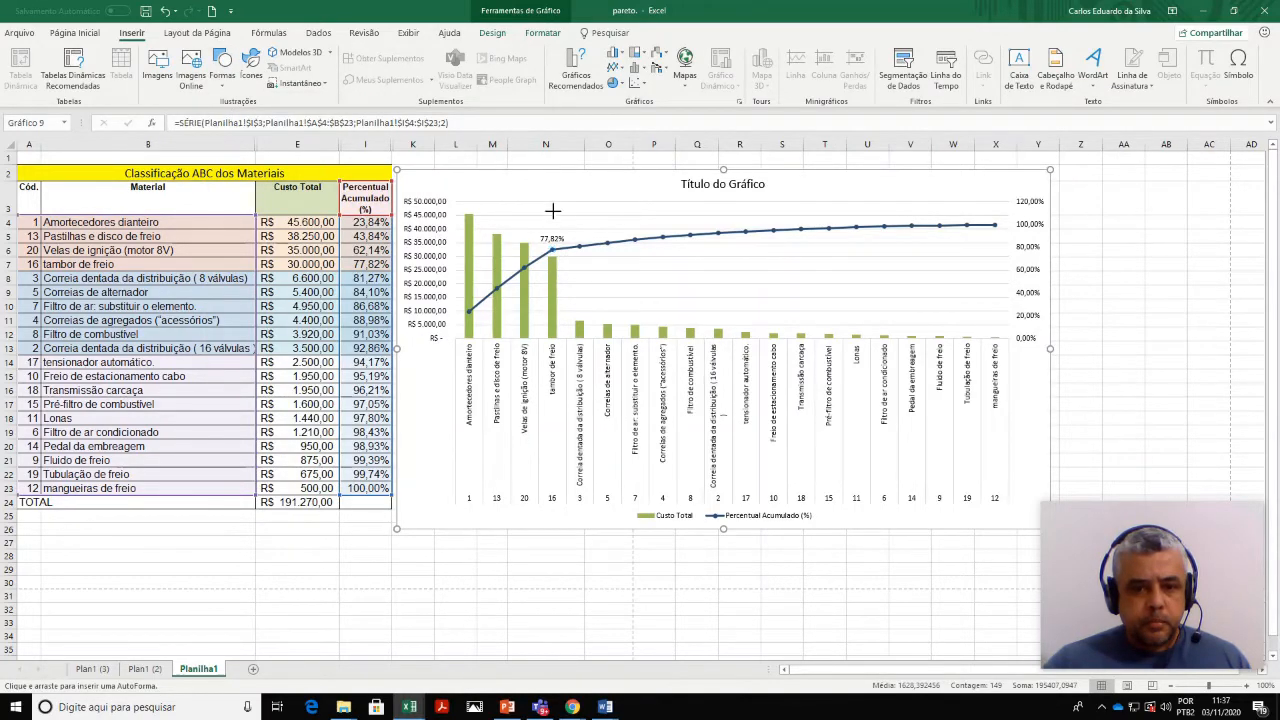
{"action": "mouse_move", "coordinate": [552, 204]}
{"action": "left_mouse_down"}
{"action": "mouse_move", "coordinate": [543, 414]}
{"action": "mouse_move", "coordinate": [556, 528]}
{"action": "left_mouse_up"}
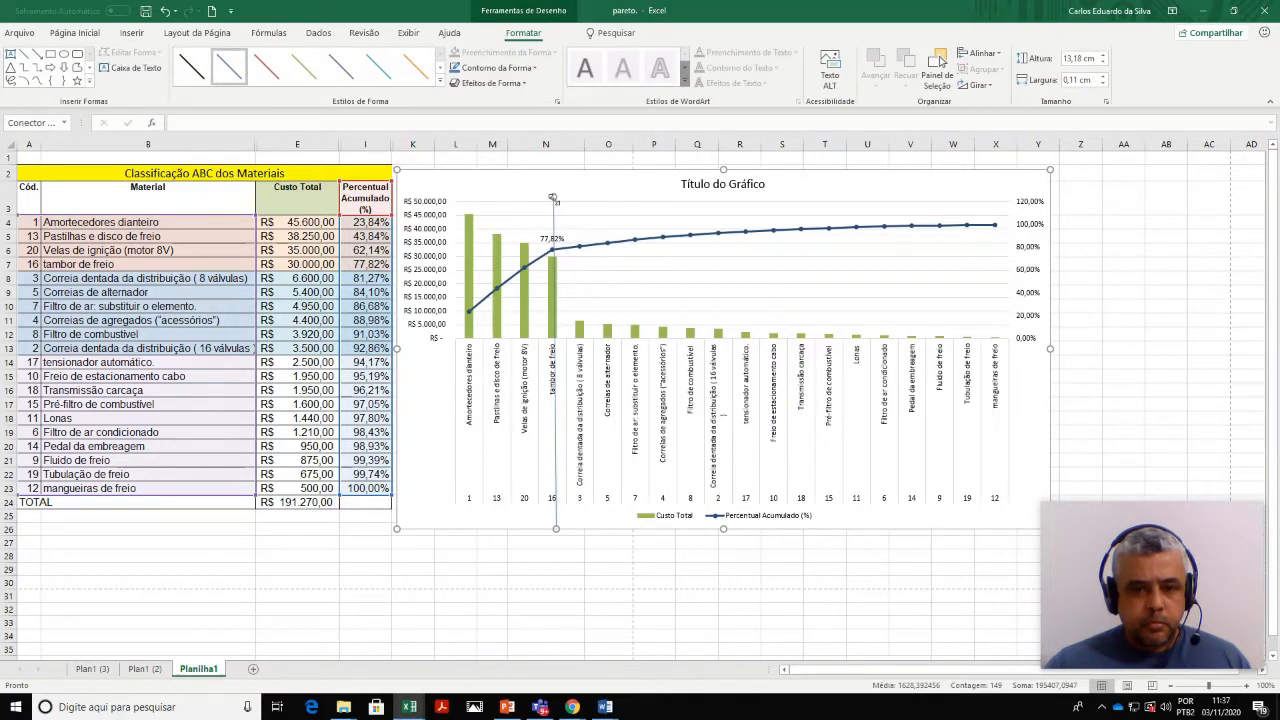
{"action": "left_click_drag", "start_coordinate": [554, 193], "coordinate": [556, 172]}
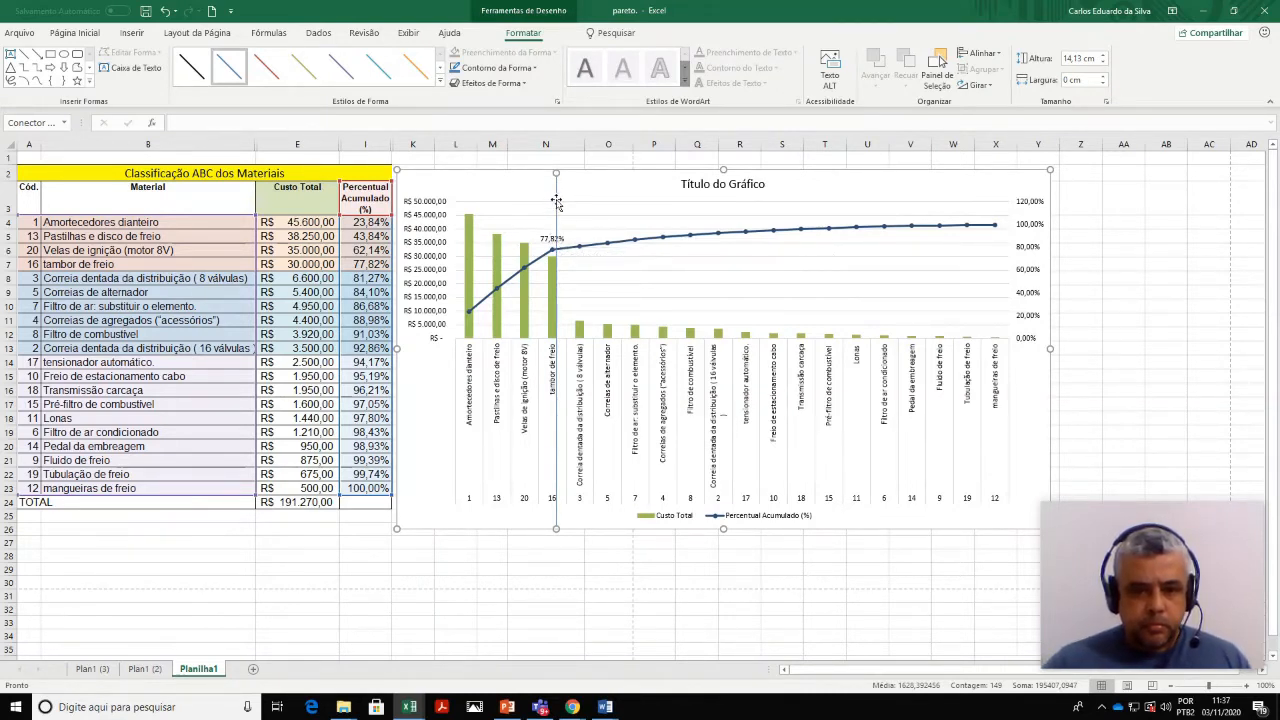
{"action": "left_click_drag", "start_coordinate": [556, 200], "coordinate": [552, 201]}
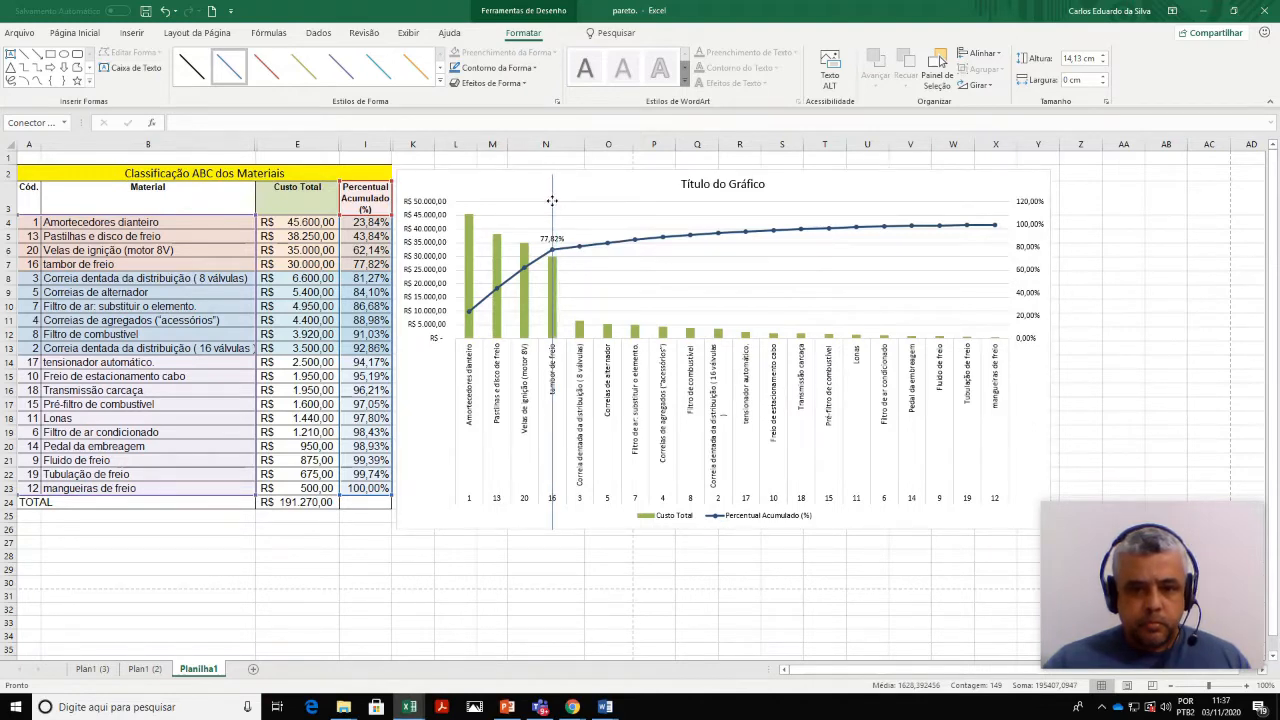
{"action": "left_click", "coordinate": [578, 201]}
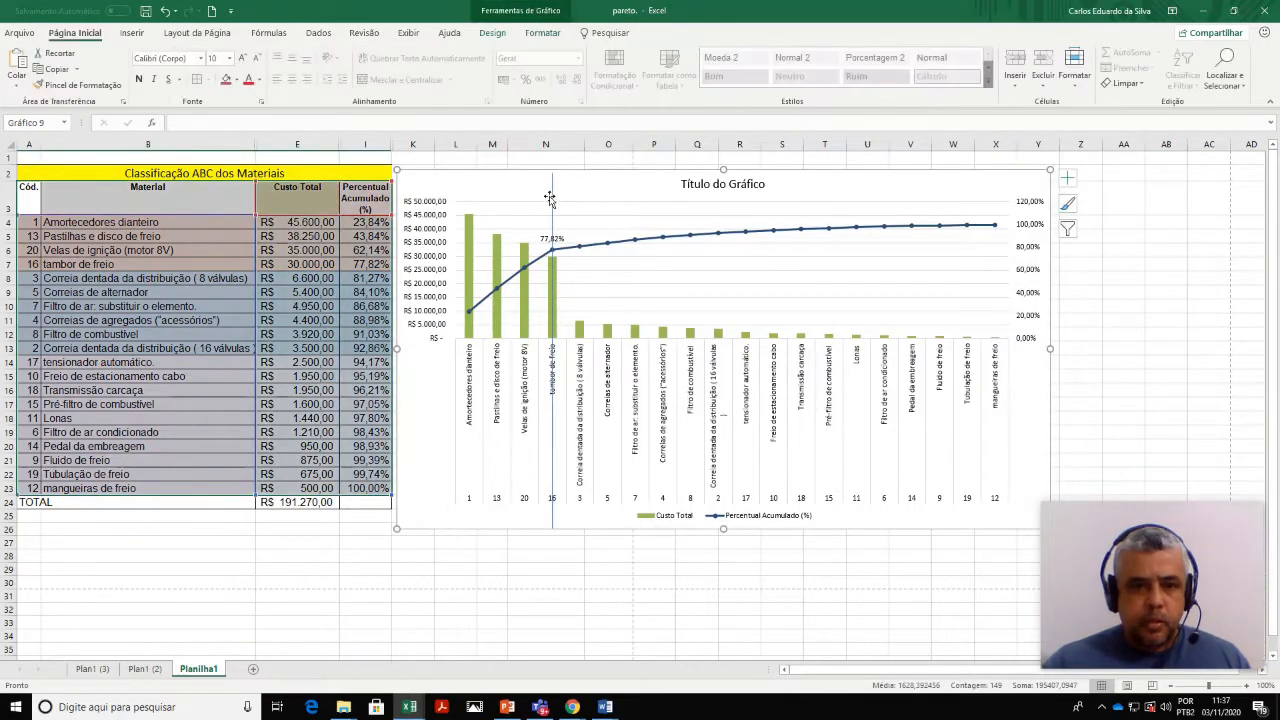
{"action": "left_click", "coordinate": [556, 202]}
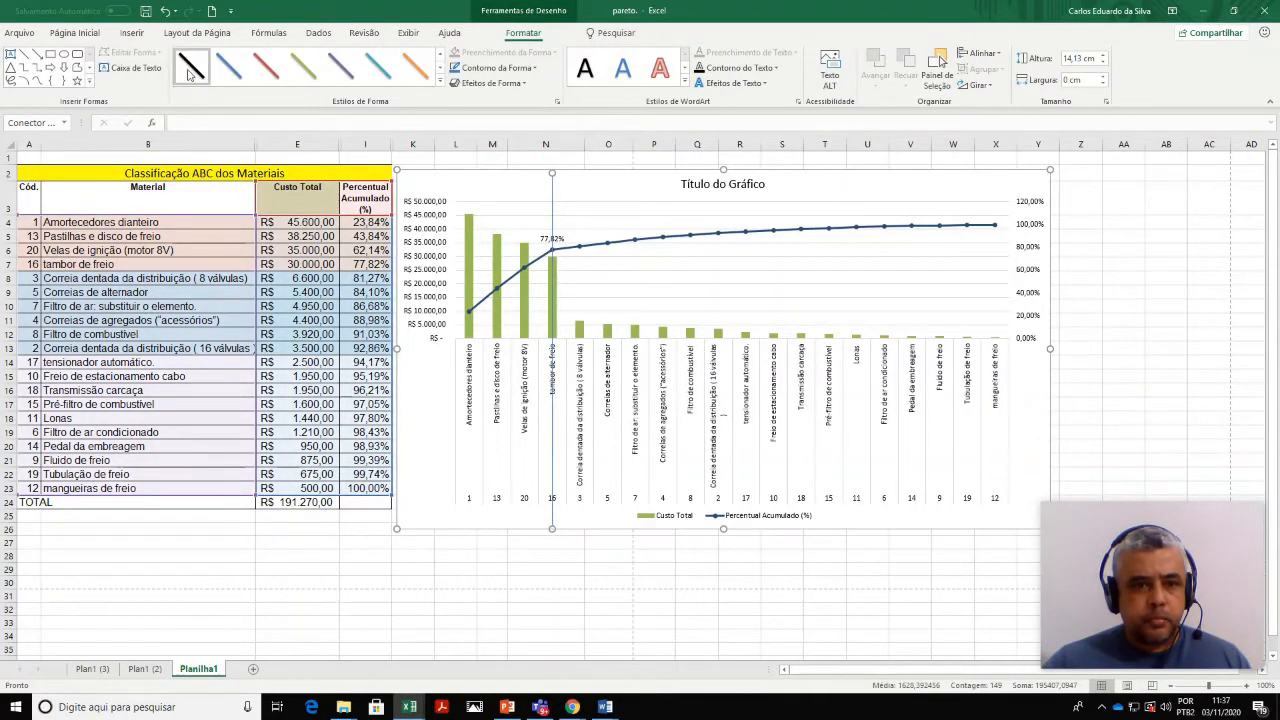
{"action": "left_click", "coordinate": [263, 68]}
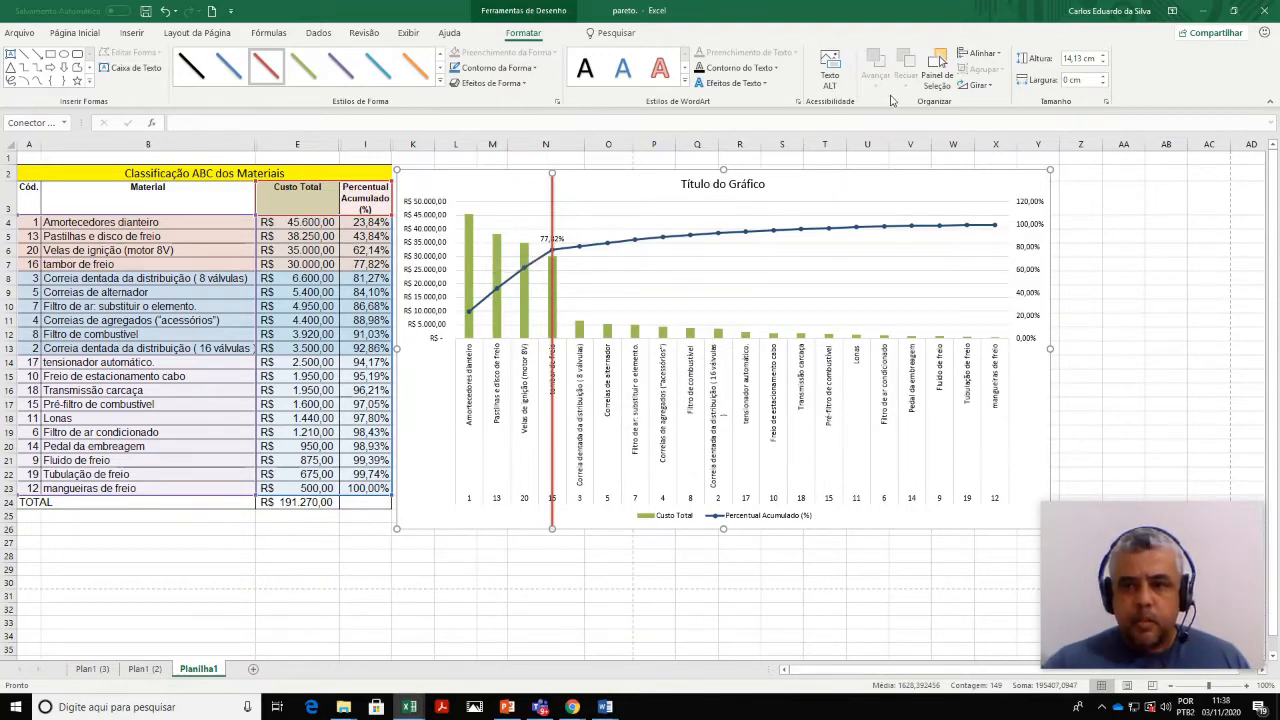
Step: Insert a text box containing "A" over the first columns, before the red vertical line
{"action": "left_click", "coordinate": [76, 33]}
{"action": "left_click", "coordinate": [132, 33]}
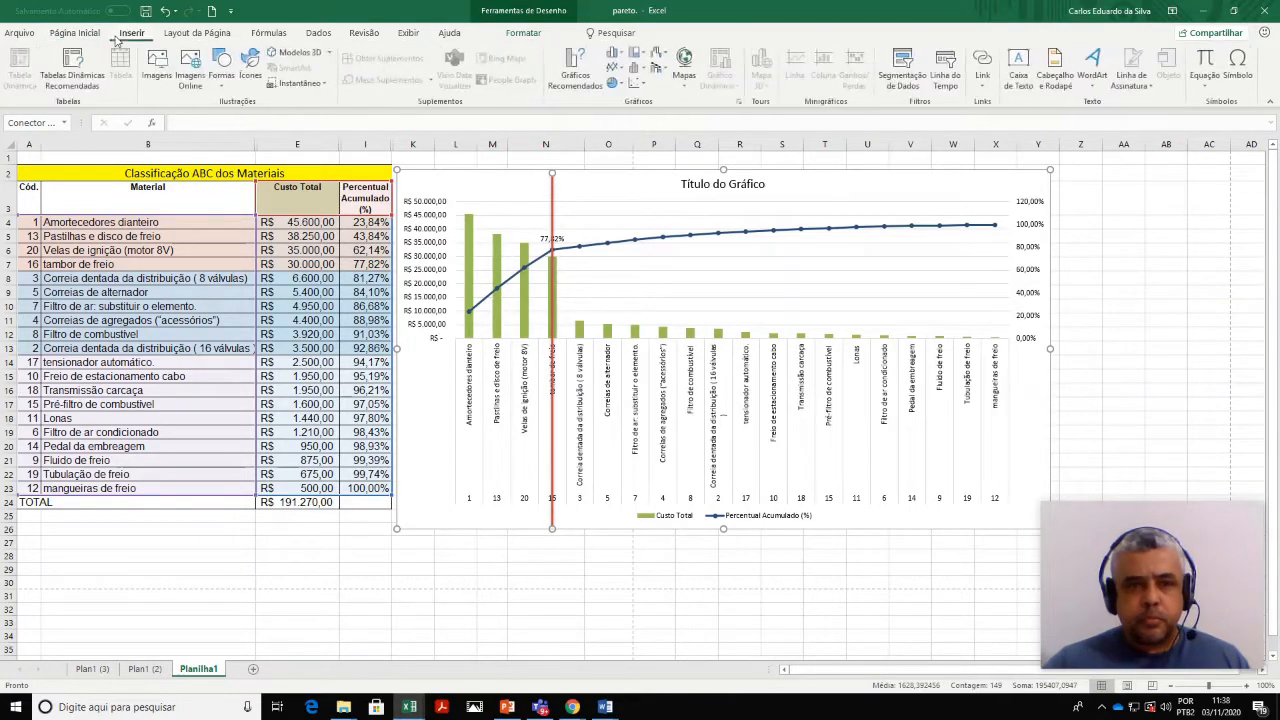
{"action": "left_click", "coordinate": [1024, 71]}
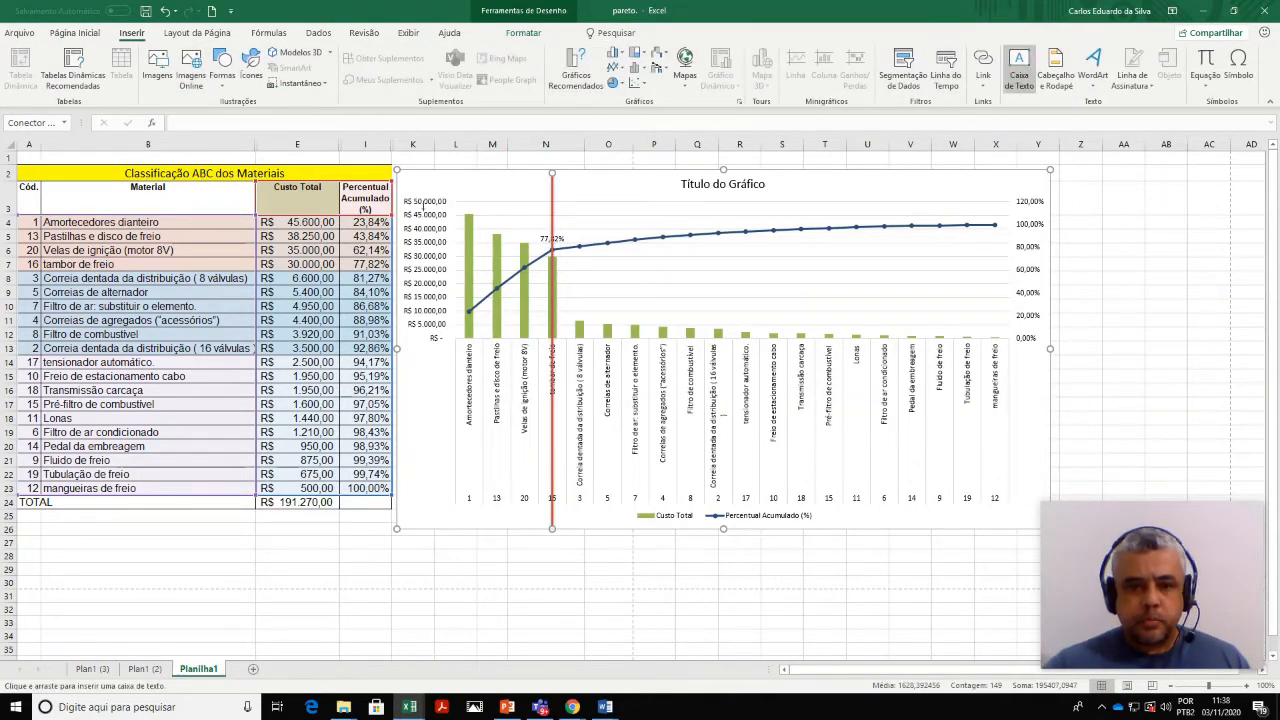
{"action": "left_click_drag", "start_coordinate": [456, 192], "coordinate": [540, 258]}
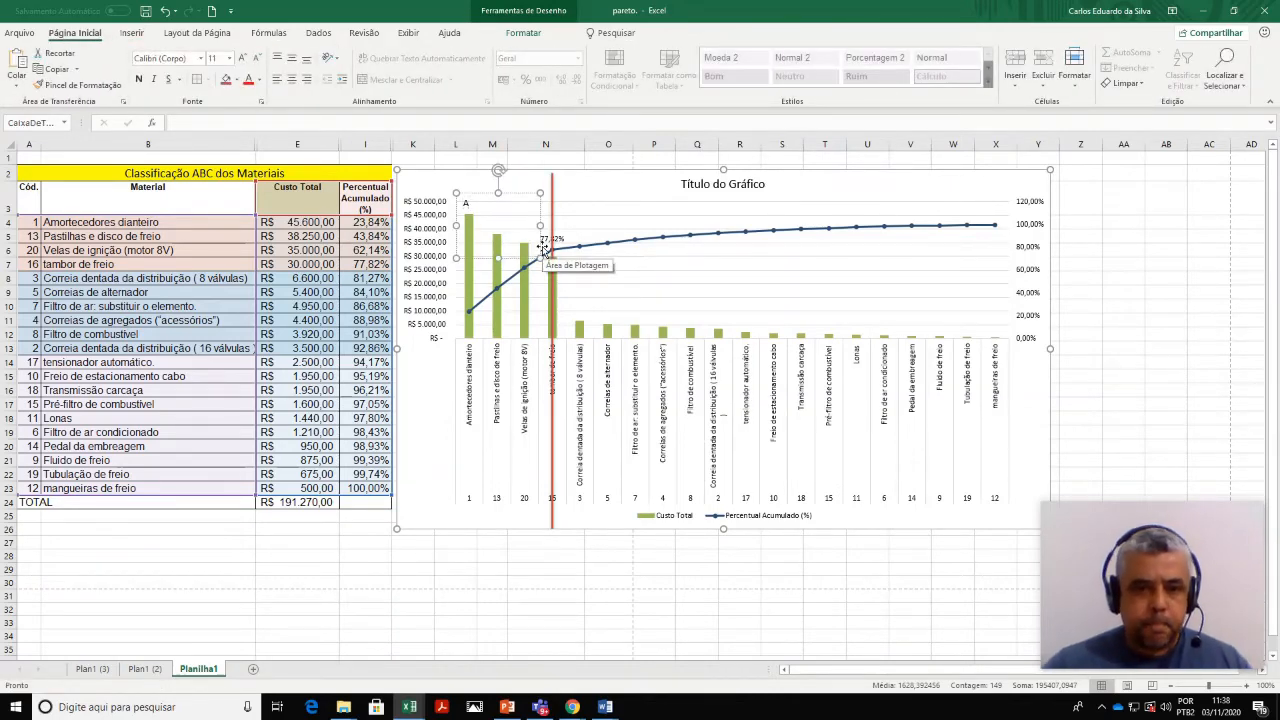
Step: Enlarge the letter A to font size 72 and position its text box above the class A columns
{"action": "left_click", "coordinate": [243, 60]}
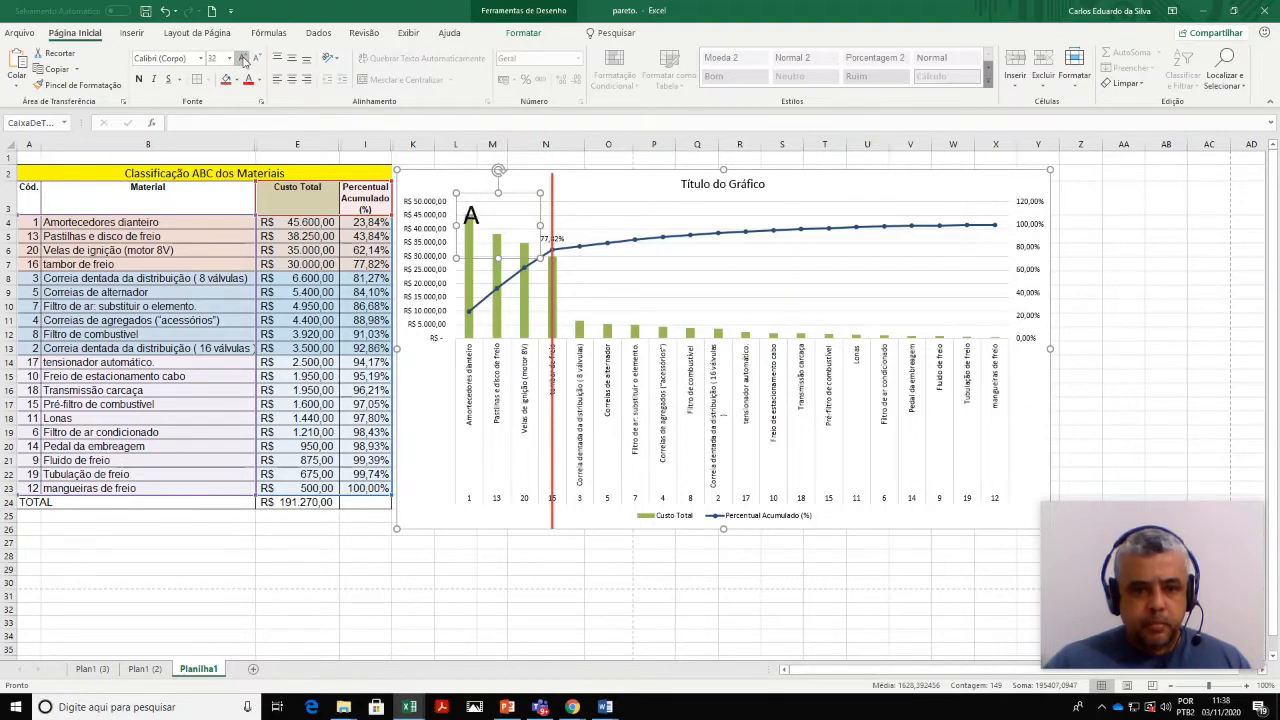
{"action": "left_click", "coordinate": [243, 60]}
{"action": "left_click", "coordinate": [243, 60]}
{"action": "left_click", "coordinate": [243, 60]}
{"action": "left_click", "coordinate": [243, 60]}
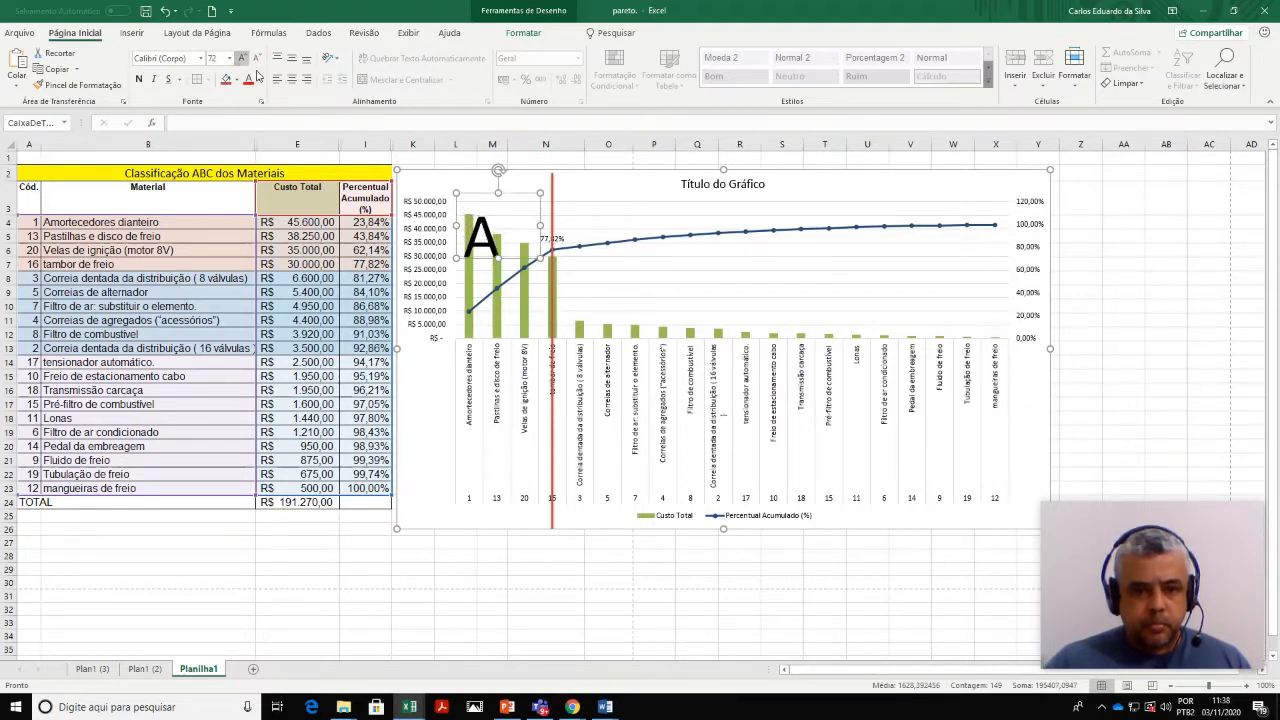
{"action": "left_click", "coordinate": [502, 224]}
{"action": "mouse_move", "coordinate": [501, 223]}
{"action": "left_mouse_down"}
{"action": "mouse_move", "coordinate": [503, 260]}
{"action": "mouse_move", "coordinate": [512, 238]}
{"action": "left_mouse_up"}
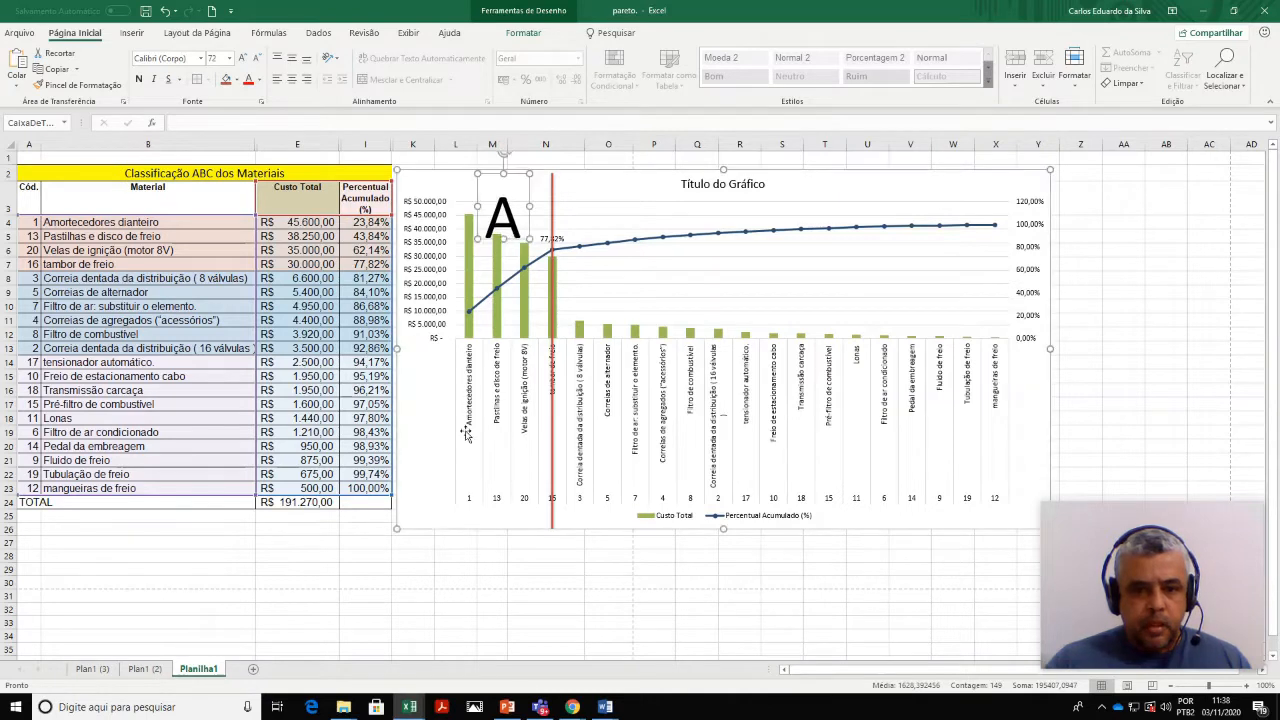
Step: Nudge the red vertical line slightly toward the class B columns and dismiss the antivirus notification
{"action": "left_click", "coordinate": [552, 428]}
{"action": "left_click_drag", "start_coordinate": [552, 428], "coordinate": [554, 425]}
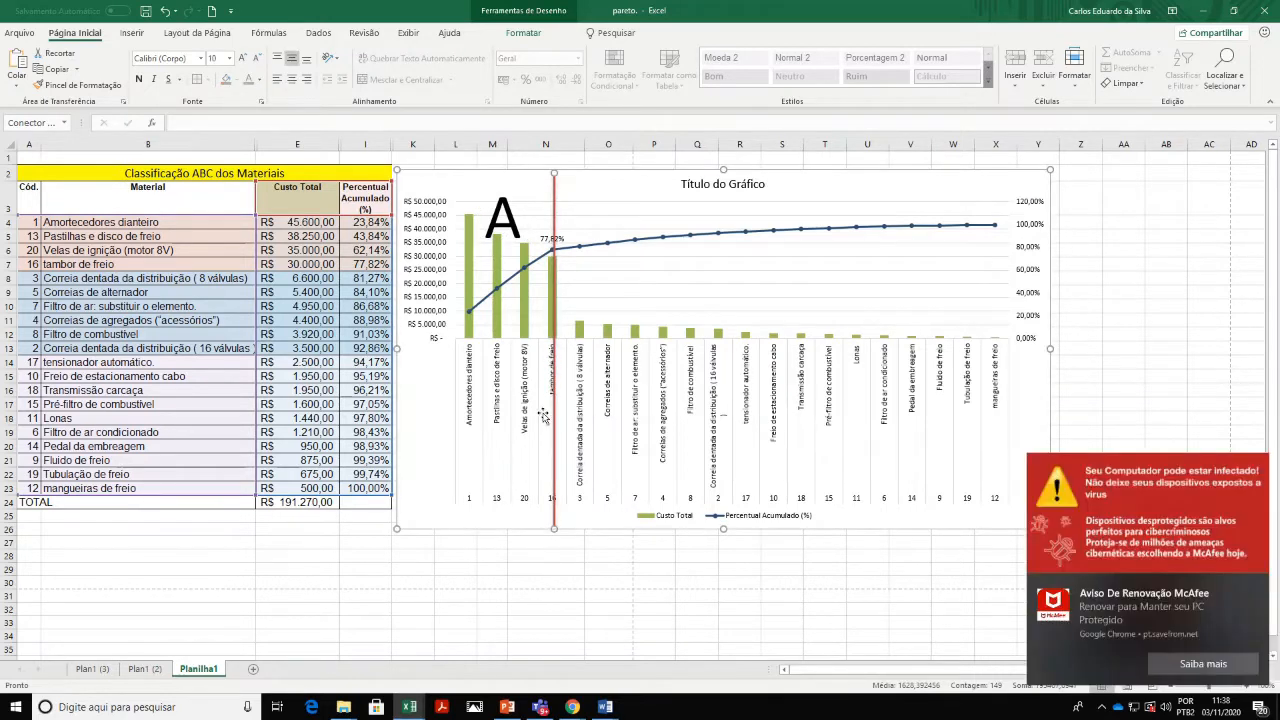
{"action": "left_click", "coordinate": [1258, 587]}
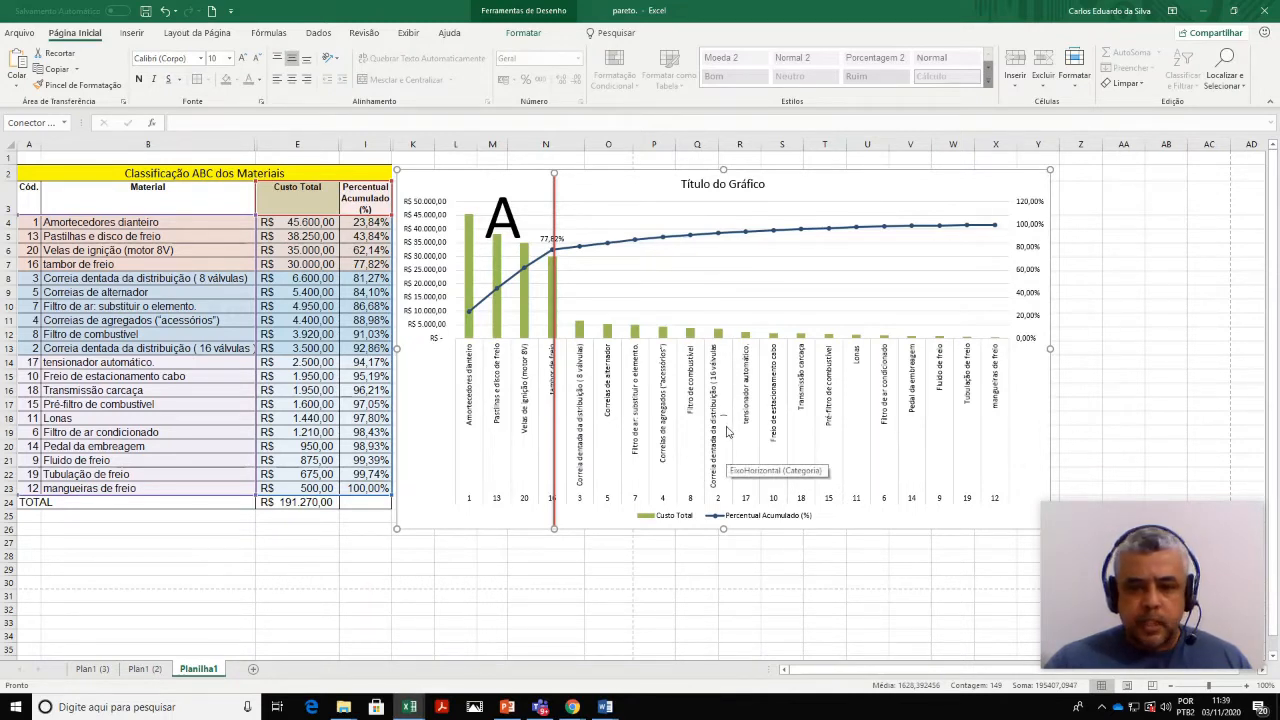
Step: Add a data label above the "Correia dentada da distribuição (16 válvulas)" point on the accumulated percentage line
{"action": "mouse_move", "coordinate": [718, 237]}
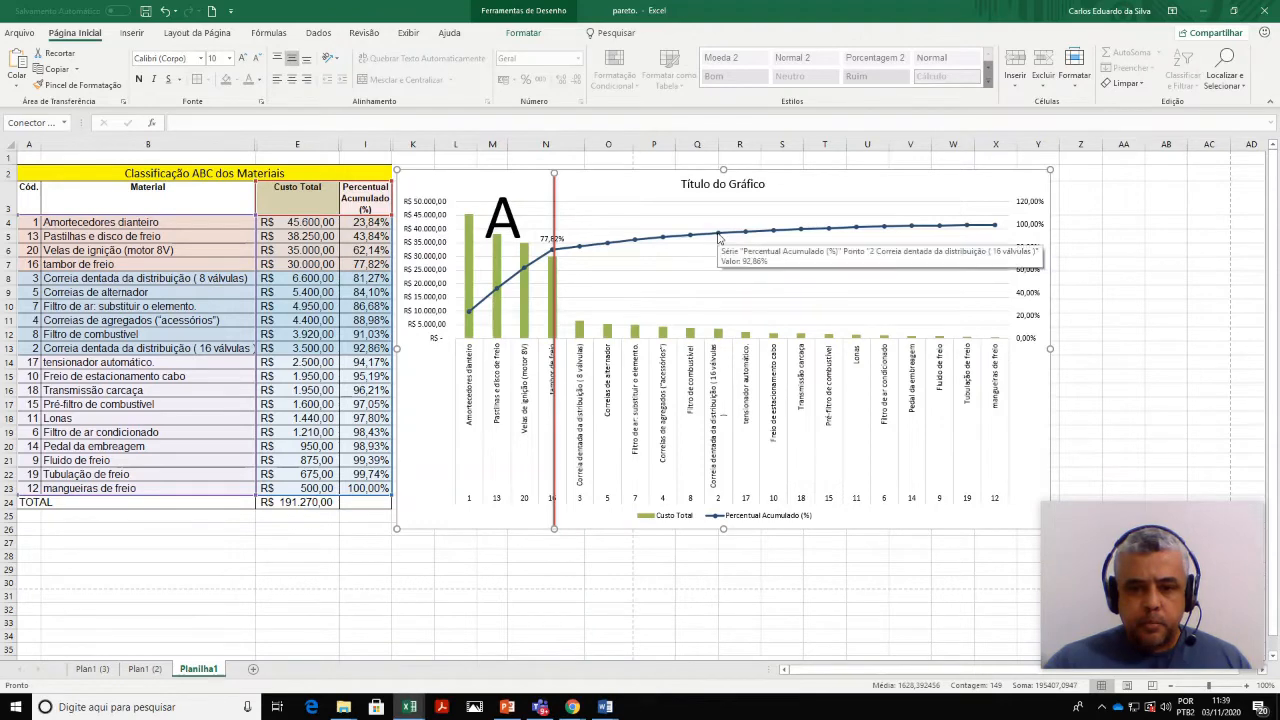
{"action": "left_click", "coordinate": [718, 235]}
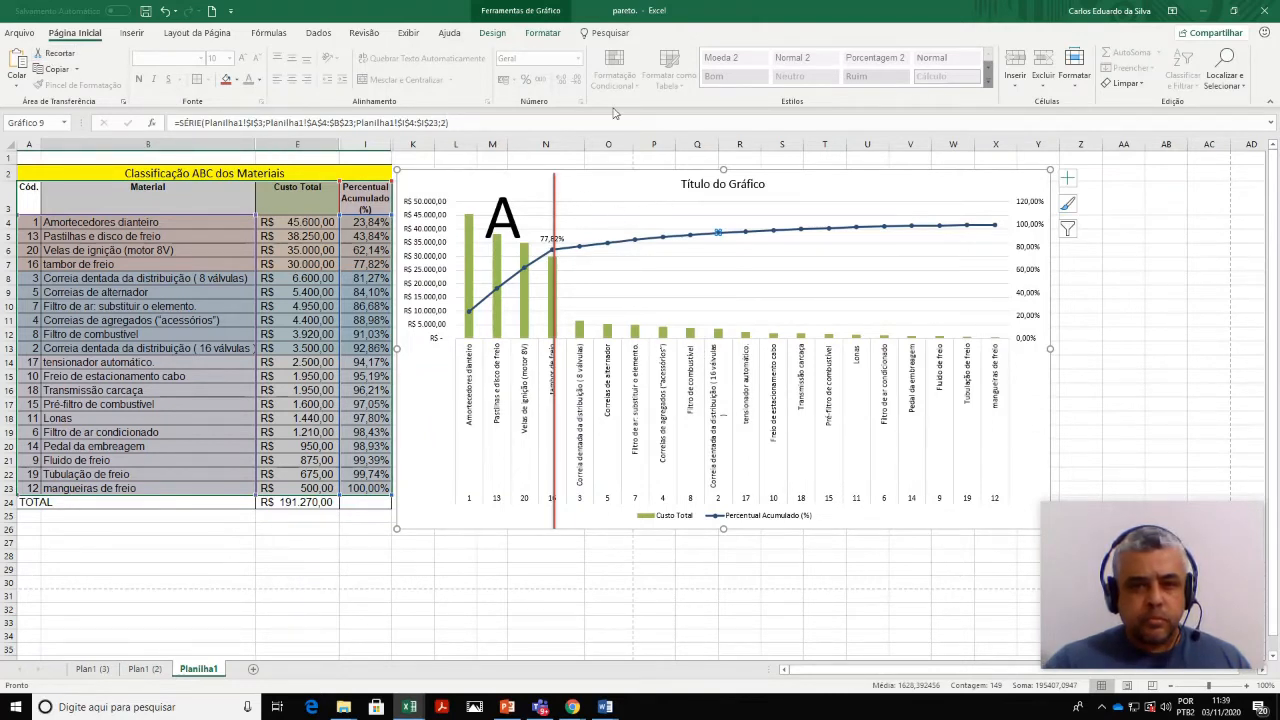
{"action": "left_click", "coordinate": [533, 12]}
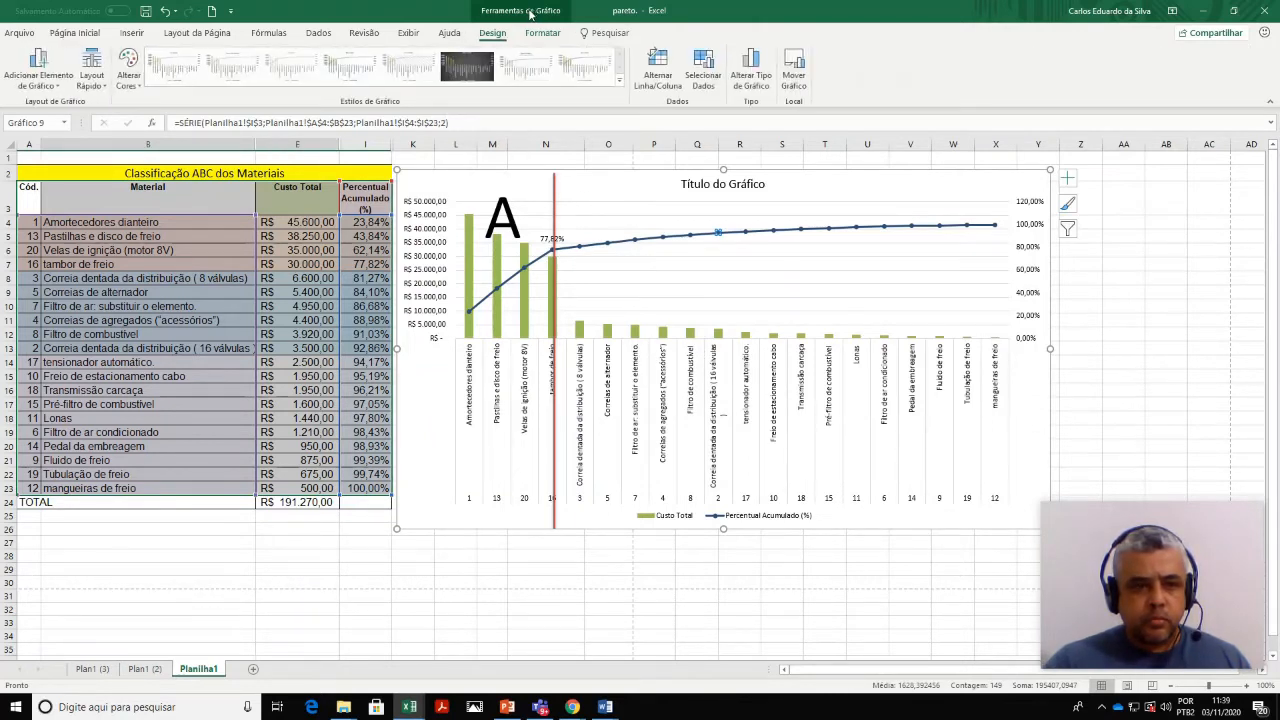
{"action": "left_click", "coordinate": [31, 80]}
{"action": "mouse_move", "coordinate": [56, 150]}
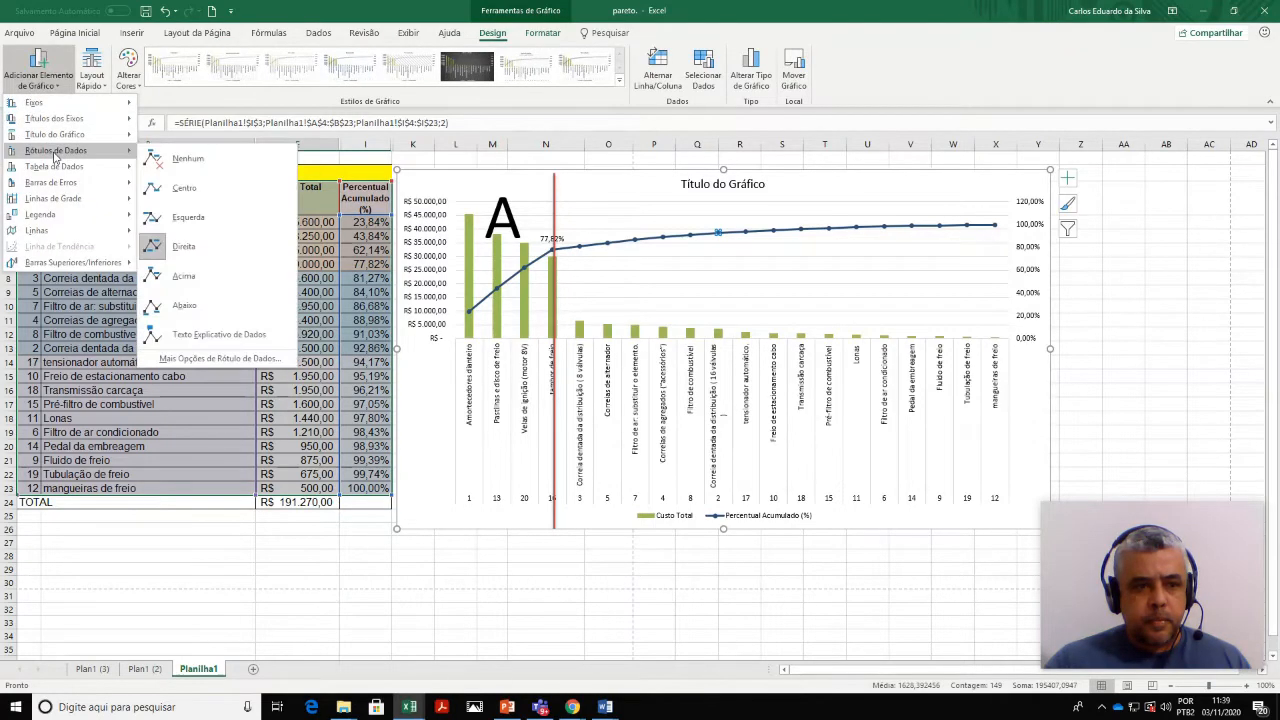
{"action": "left_click", "coordinate": [205, 284]}
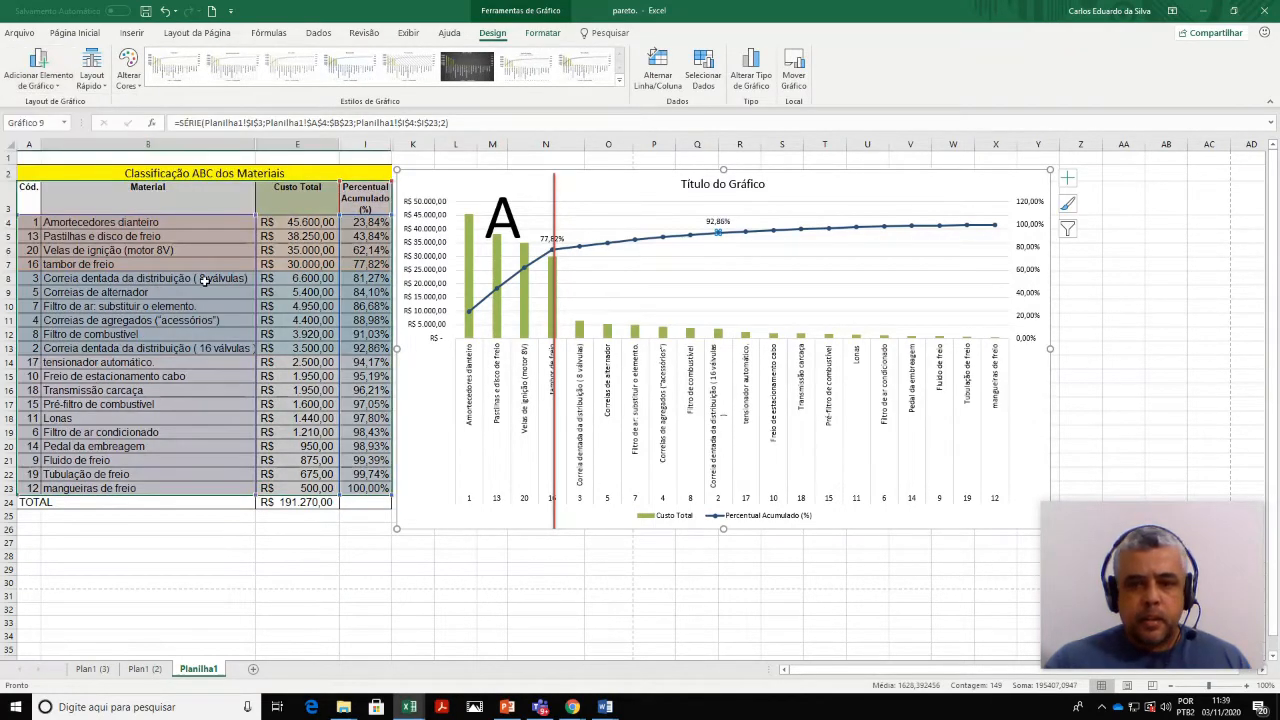
Step: Duplicate the red vertical line and place the copy through the "Correia dentada da distribuição (16 válvulas)" point
{"action": "left_click", "coordinate": [133, 33]}
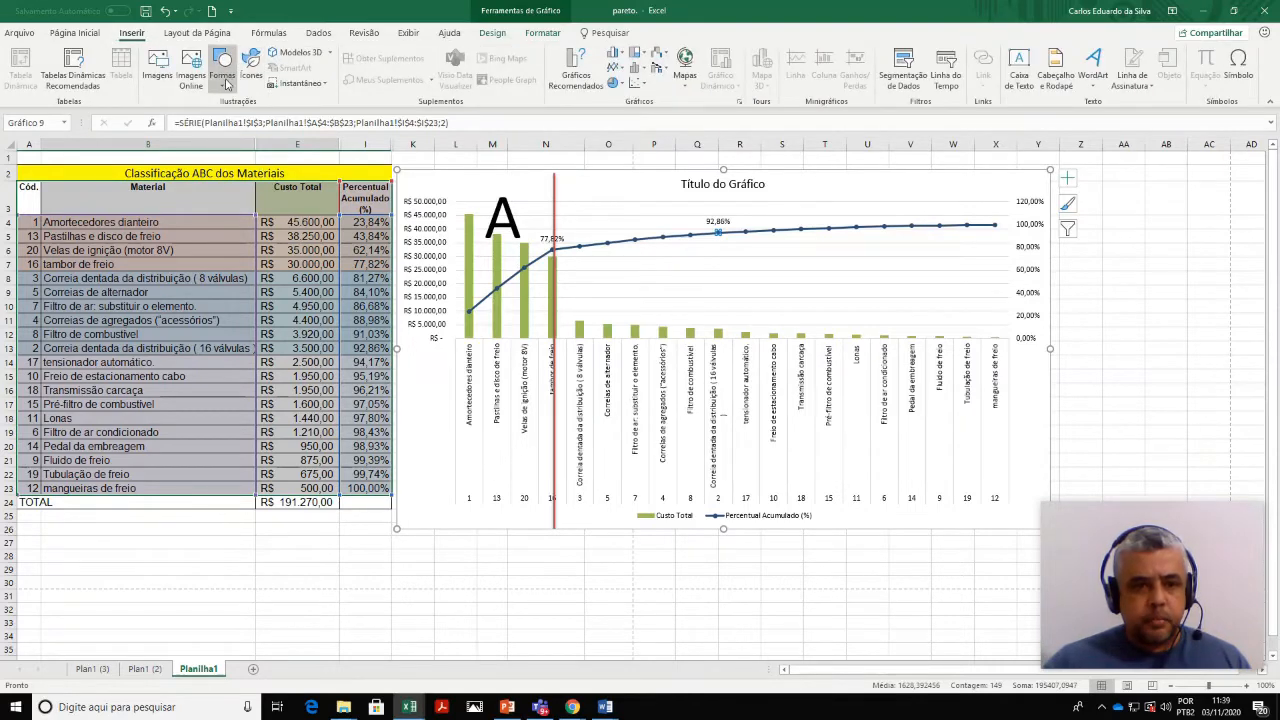
{"action": "left_click", "coordinate": [554, 268]}
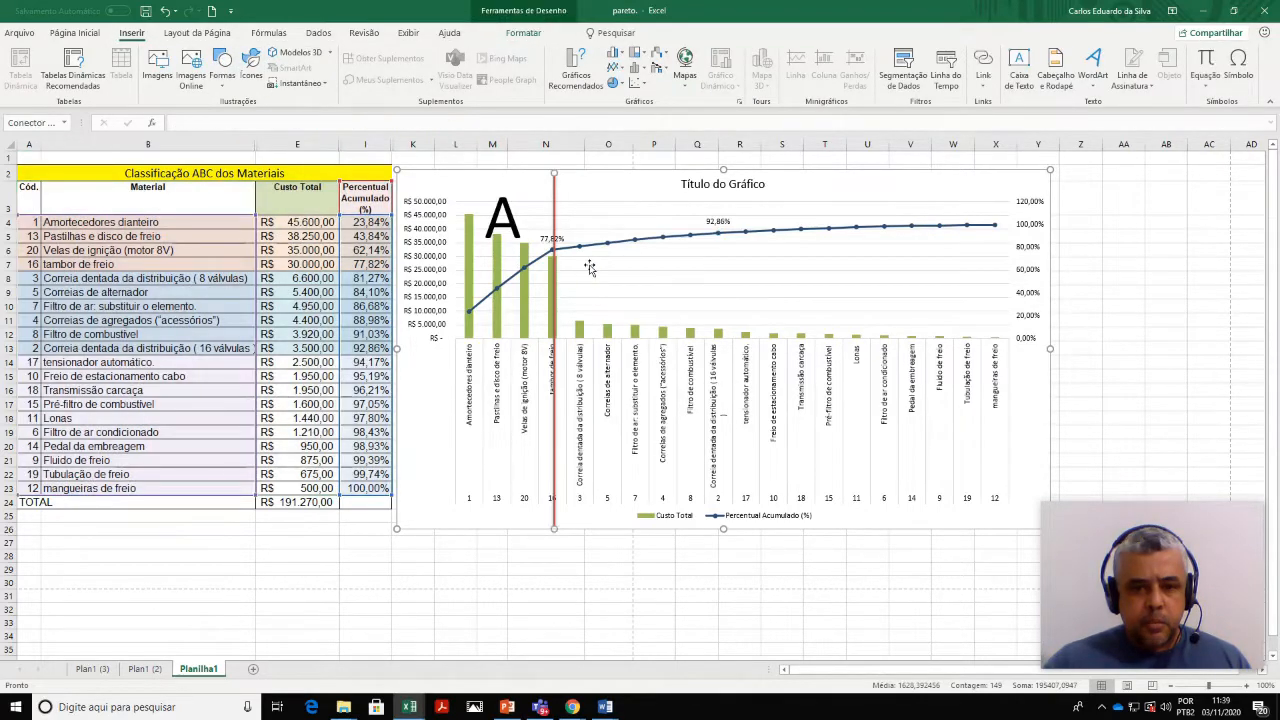
{"action": "left_click", "coordinate": [600, 275]}
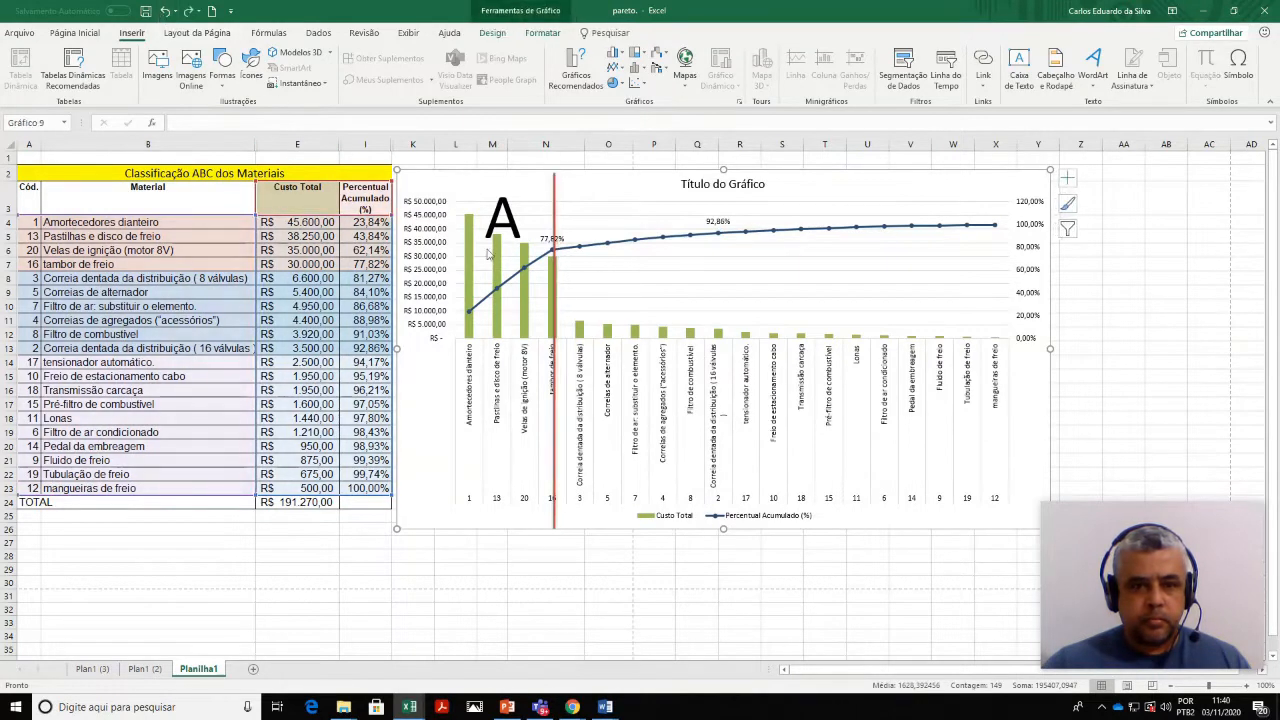
{"action": "left_click", "coordinate": [554, 228]}
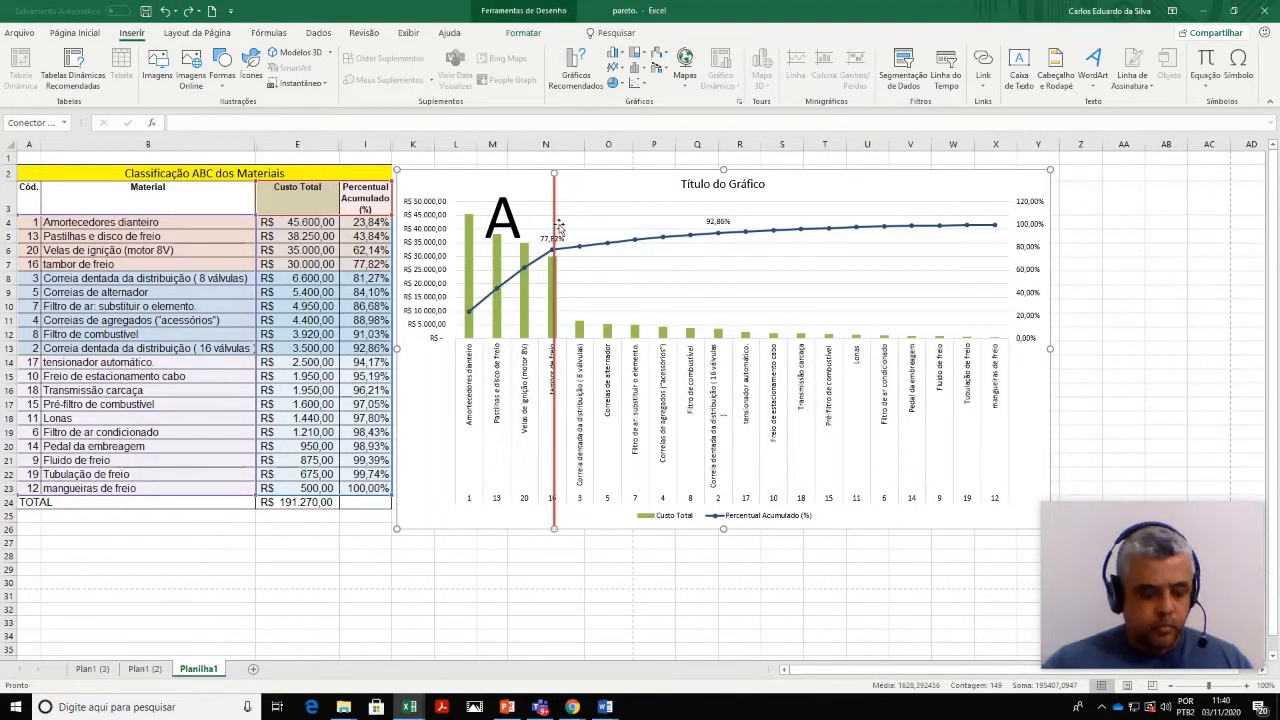
{"action": "left_click_drag", "start_coordinate": [562, 229], "coordinate": [720, 226]}
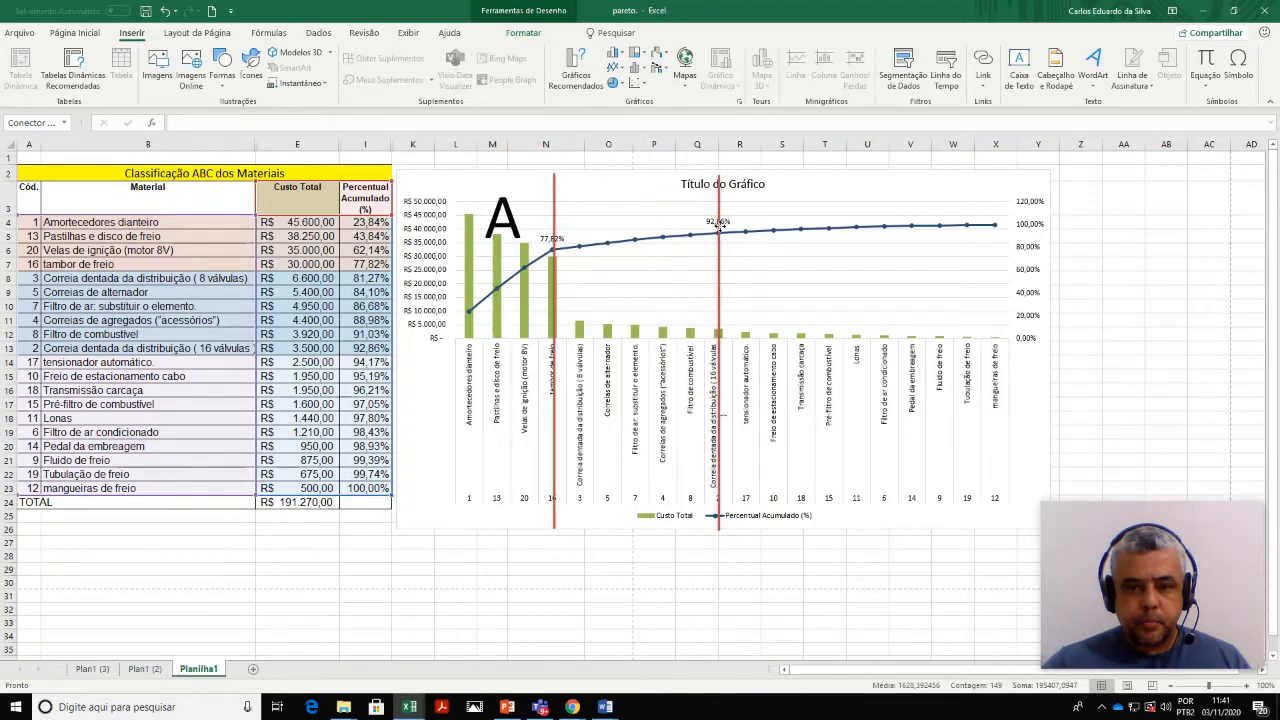
{"action": "left_click", "coordinate": [720, 226]}
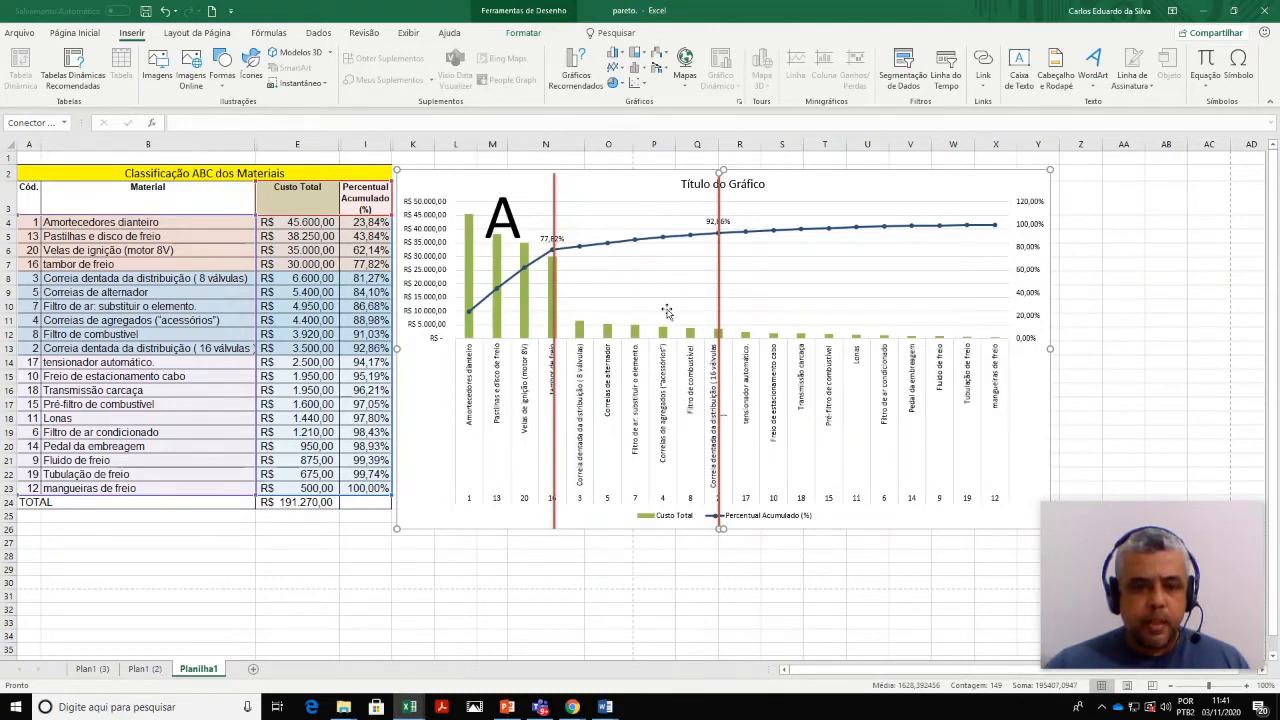
Step: Make two copies of the letter A text box, placing one between the red lines and one past the second red line
{"action": "left_click", "coordinate": [504, 220]}
{"action": "left_click", "coordinate": [520, 237]}
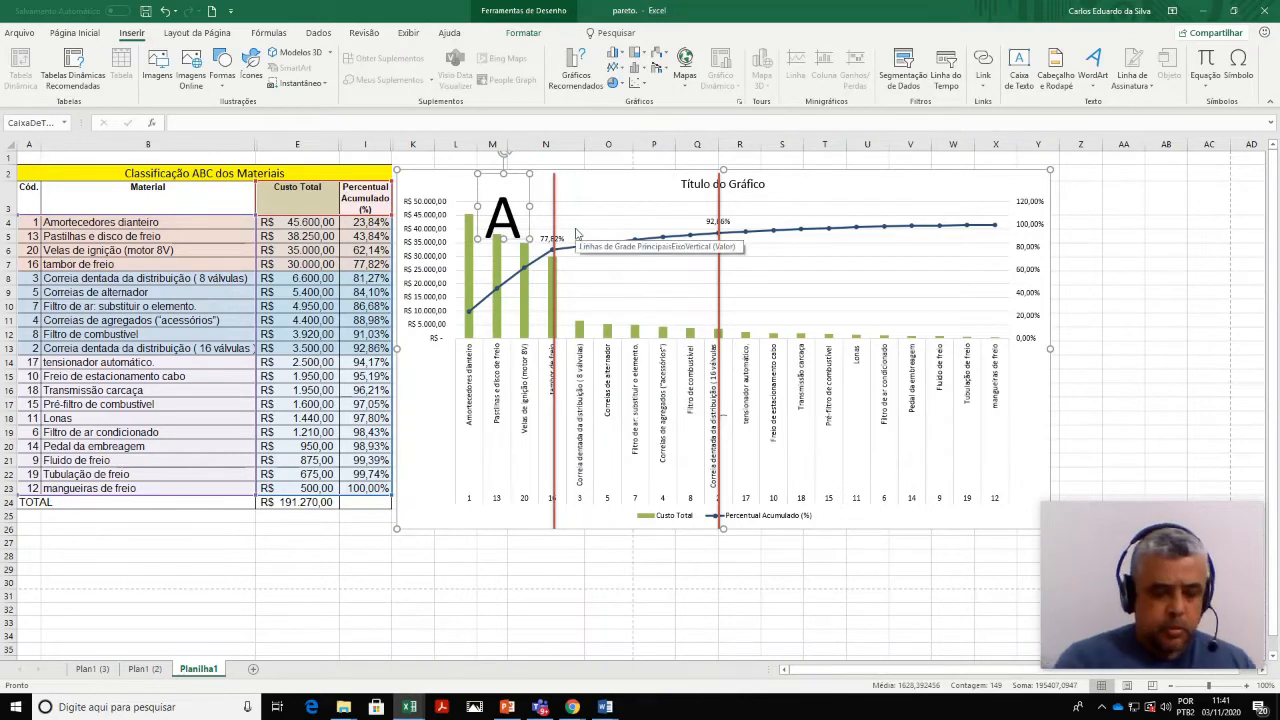
{"action": "key", "text": "ctrl+v"}
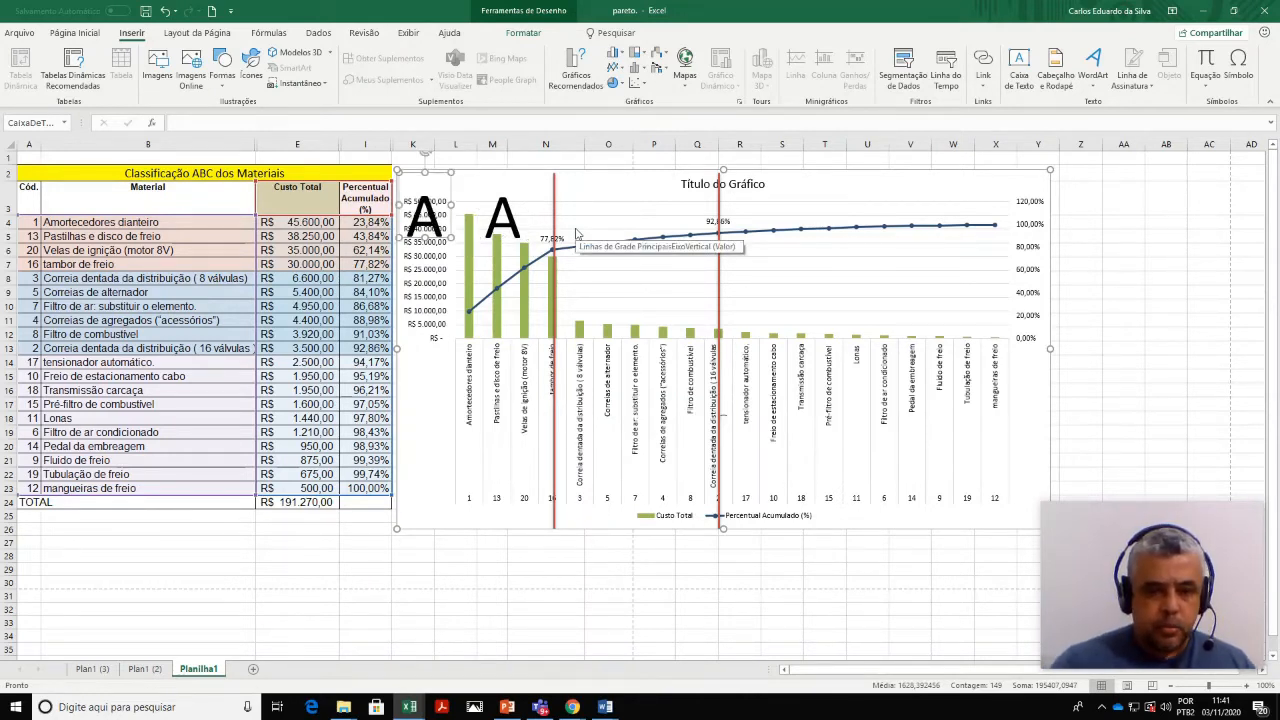
{"action": "left_click_drag", "start_coordinate": [450, 222], "coordinate": [661, 220]}
{"action": "left_click", "coordinate": [450, 216]}
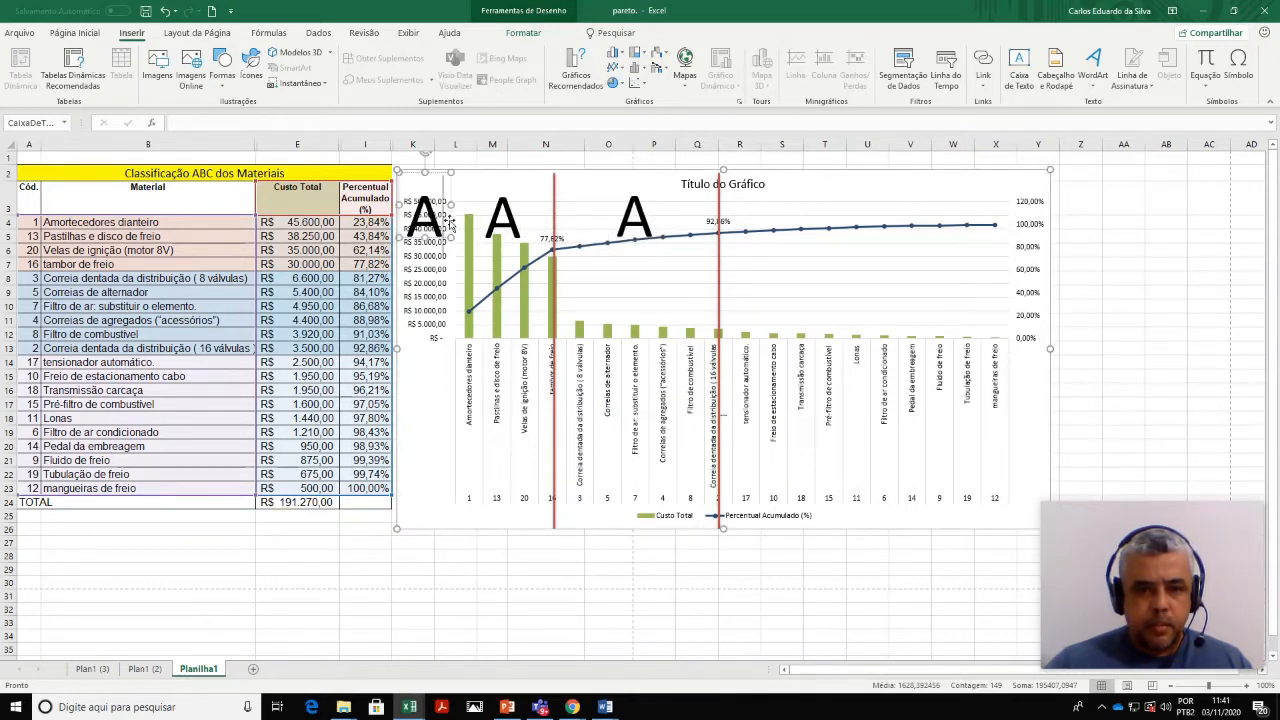
{"action": "left_click_drag", "start_coordinate": [450, 216], "coordinate": [895, 222]}
Step: Change the letter between the red lines to "B" and the one past the second line to "C"
{"action": "left_click", "coordinate": [660, 224]}
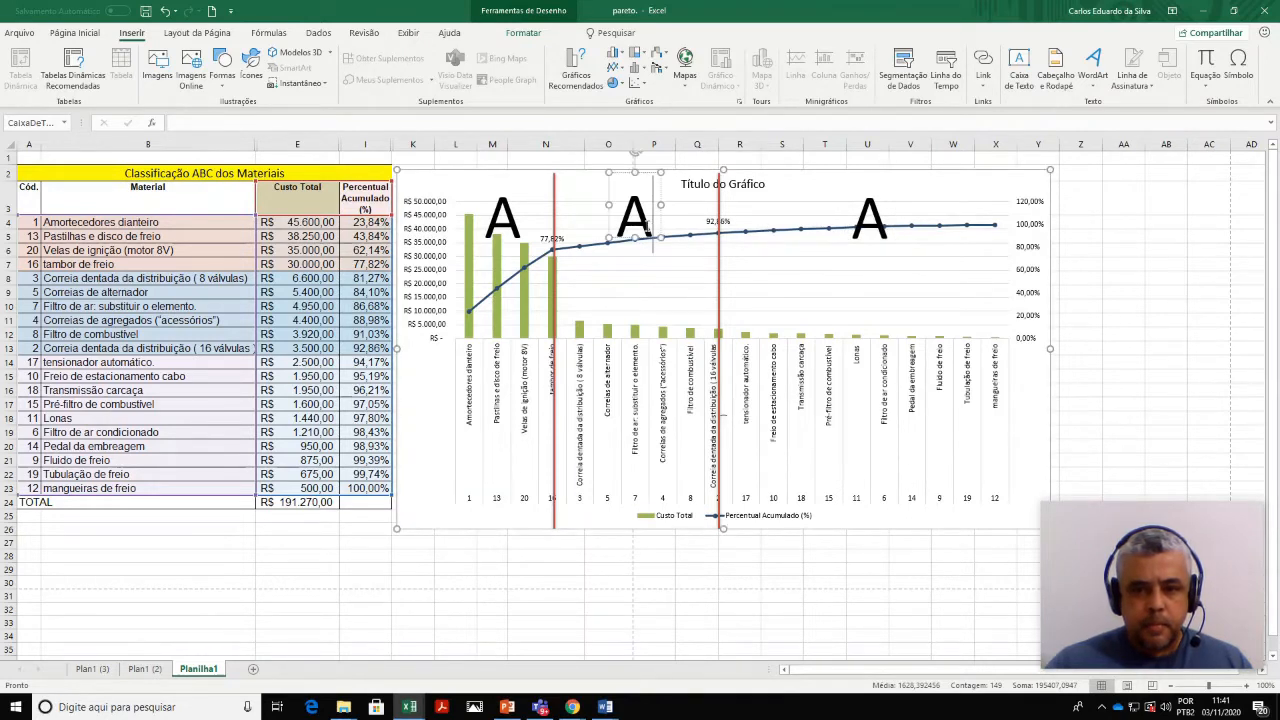
{"action": "key", "text": "BackSpace"}
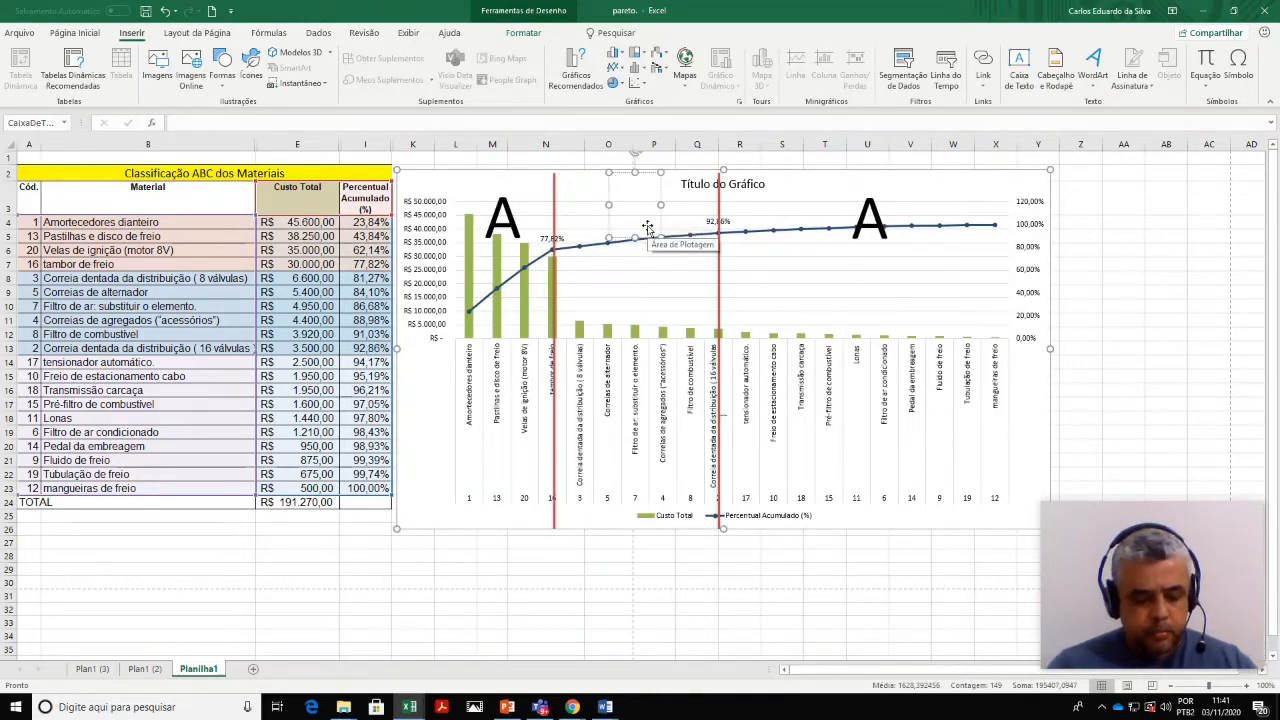
{"action": "type", "text": "B"}
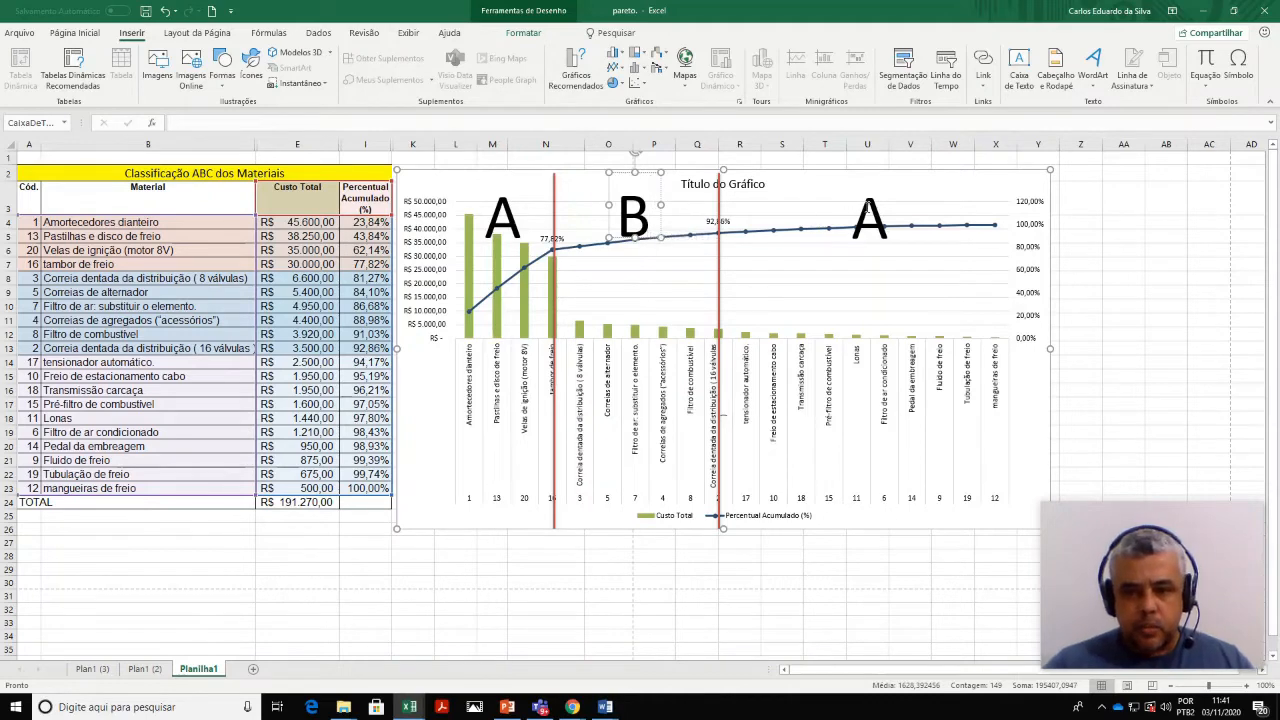
{"action": "left_click", "coordinate": [851, 240]}
{"action": "key", "text": "BackSpace"}
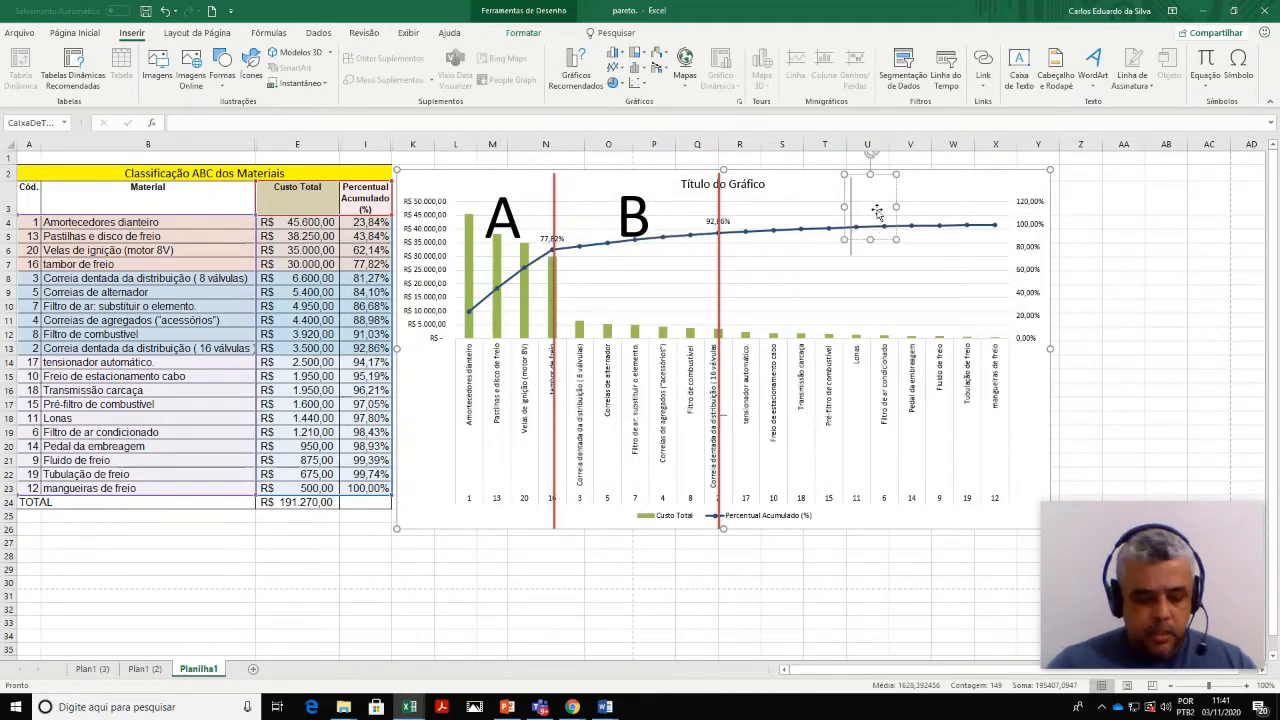
{"action": "type", "text": "C"}
{"action": "left_click", "coordinate": [1130, 252]}
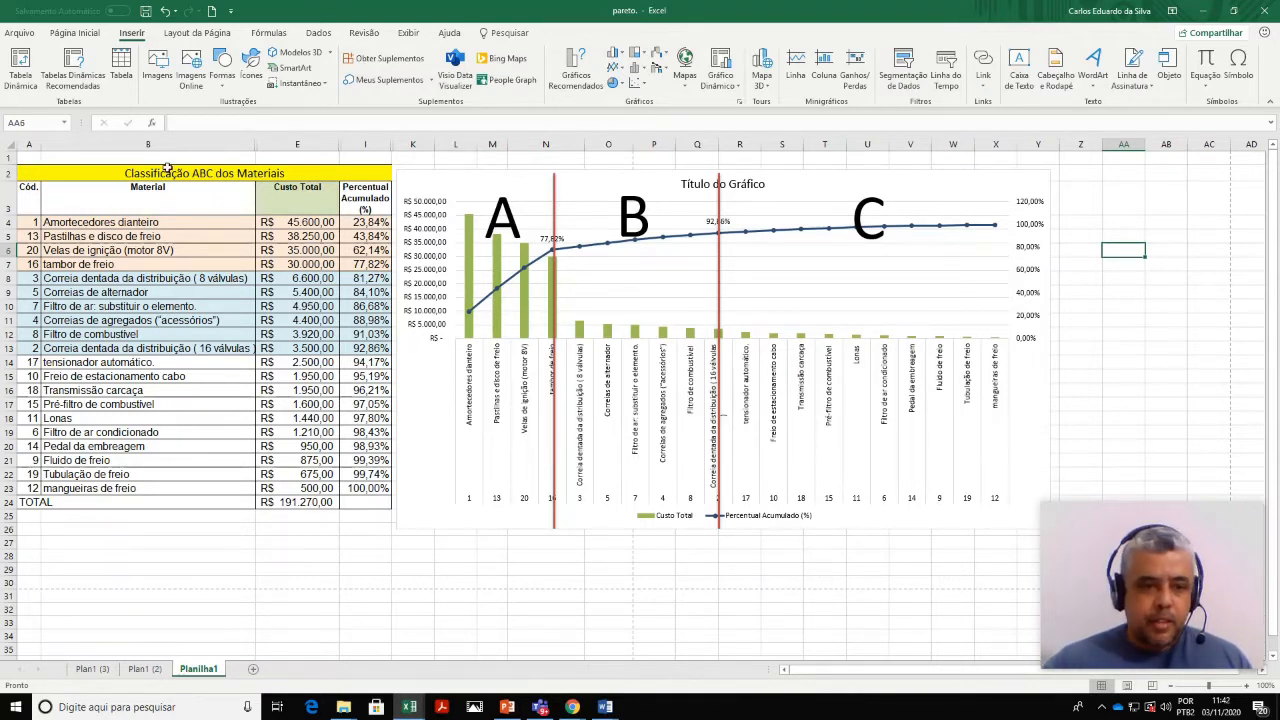
{"action": "left_click_drag", "start_coordinate": [167, 167], "coordinate": [205, 486]}
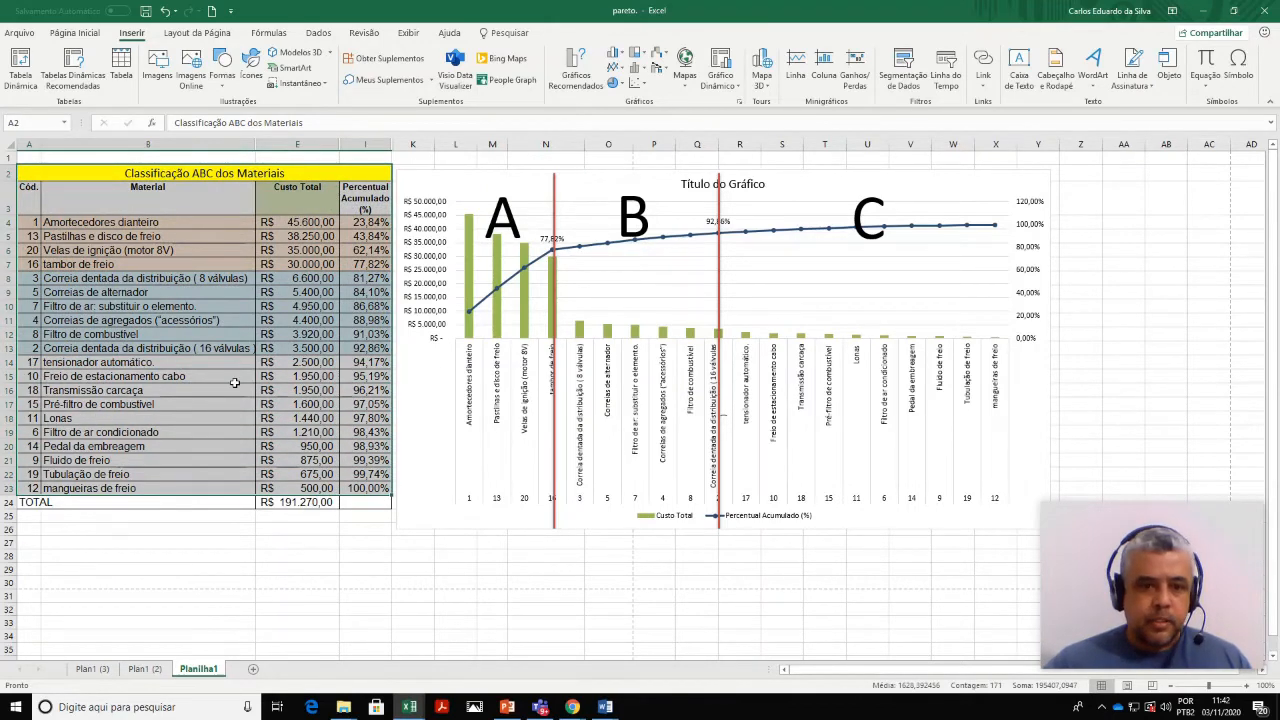
{"action": "left_click", "coordinate": [287, 530]}
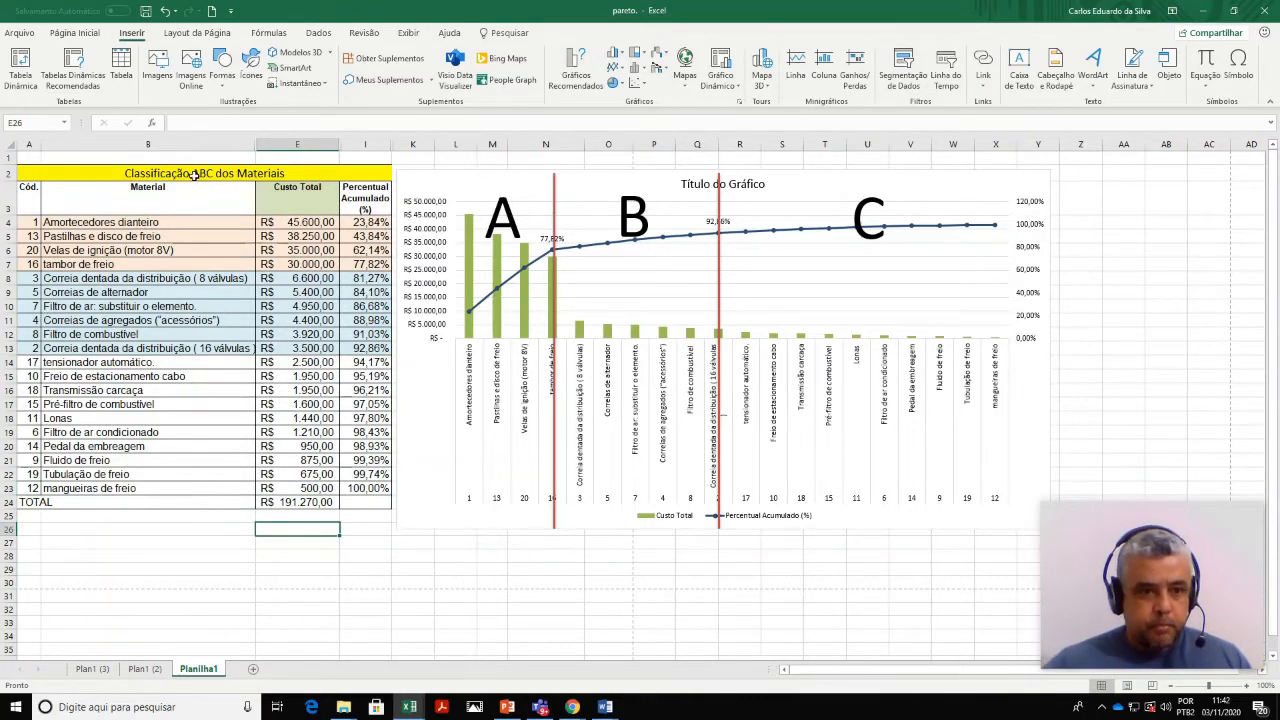
{"action": "left_click_drag", "start_coordinate": [193, 175], "coordinate": [185, 484]}
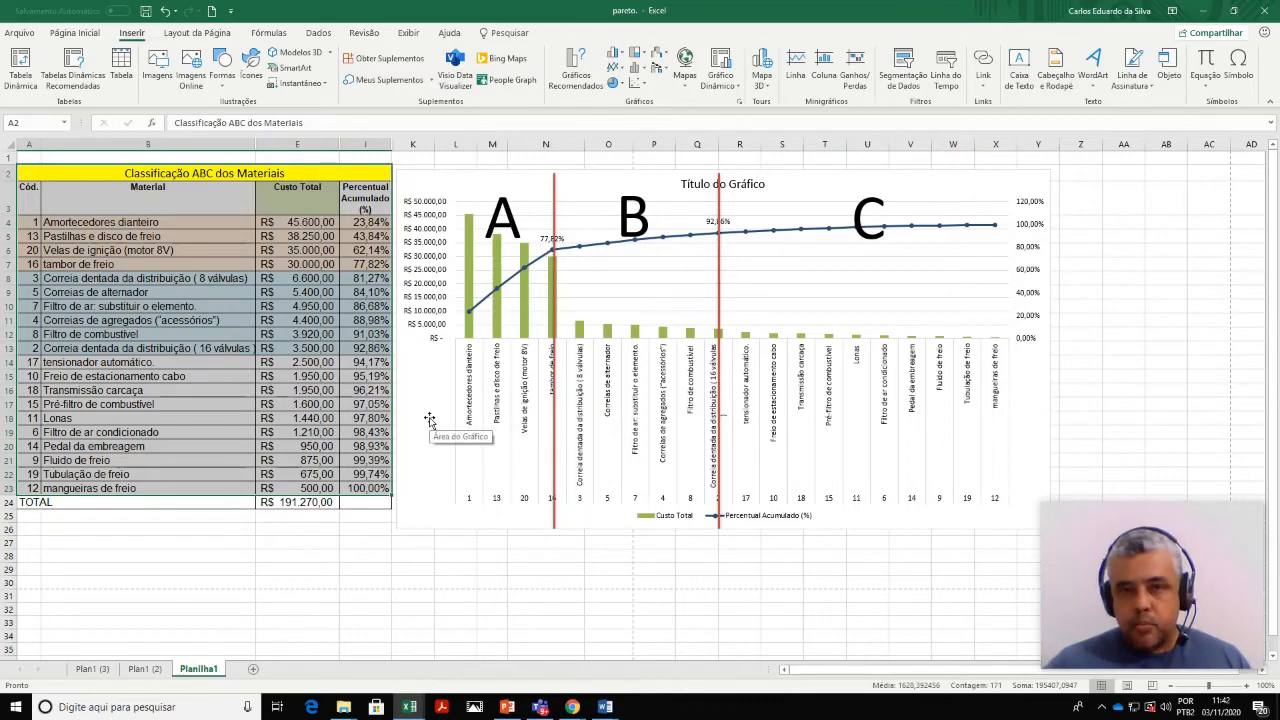
{"action": "left_click", "coordinate": [345, 540]}
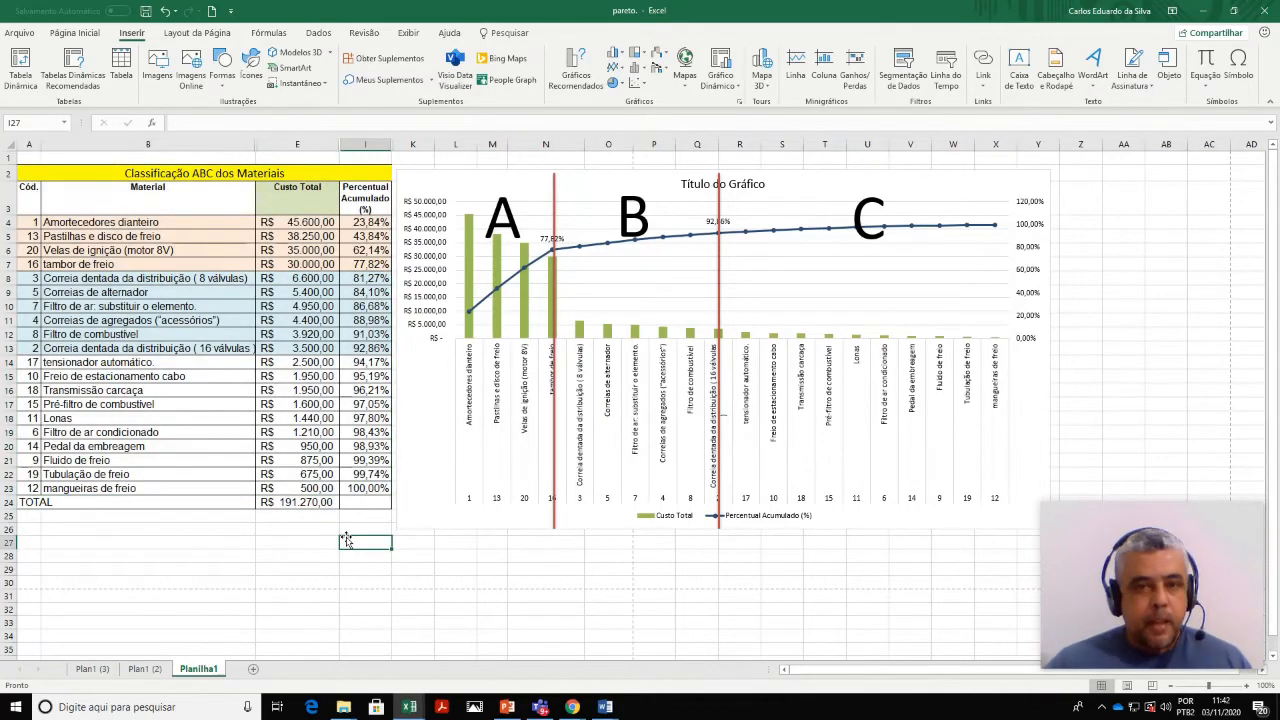